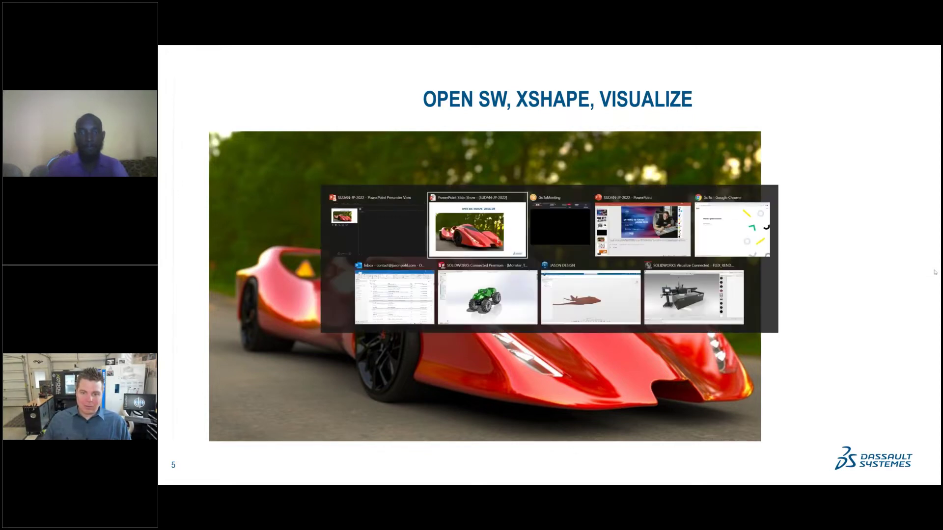
- Switch from the slide show to the xShape window with the jet concept model
{"action": "key", "text": "alt+Tab"}
{"action": "key", "text": "alt+Tab"}
{"action": "key", "text": "alt+Tab"}
{"action": "key", "text": "alt+Tab"}
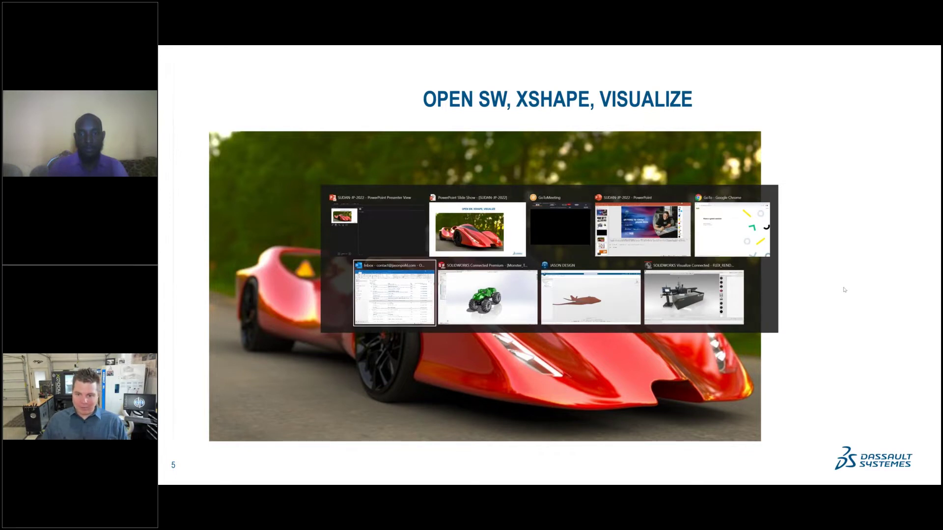
{"action": "key", "text": "alt+Tab"}
{"action": "key", "text": "alt+Tab"}
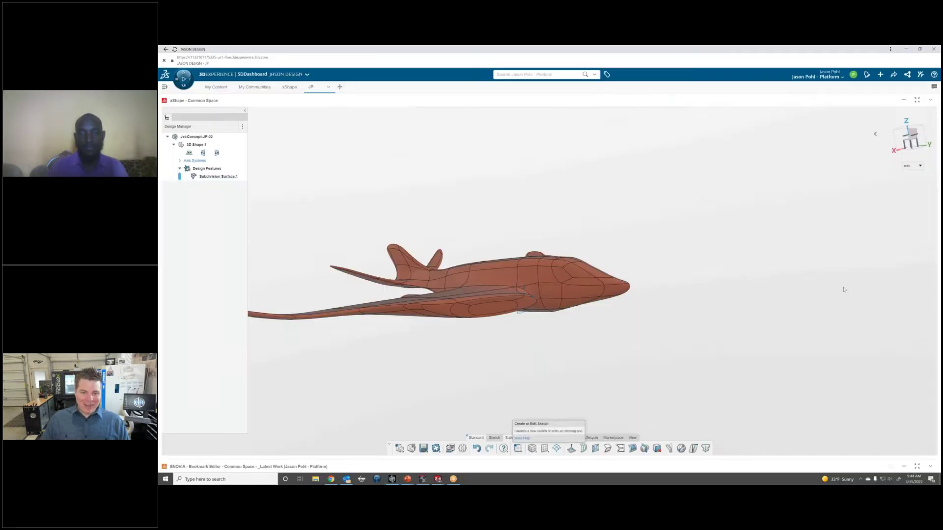
- Open the jet's subdivision surface for editing and select the cockpit window face on the side of the nose
{"action": "middle_click_drag", "start_coordinate": [559, 217], "coordinate": [557, 250]}
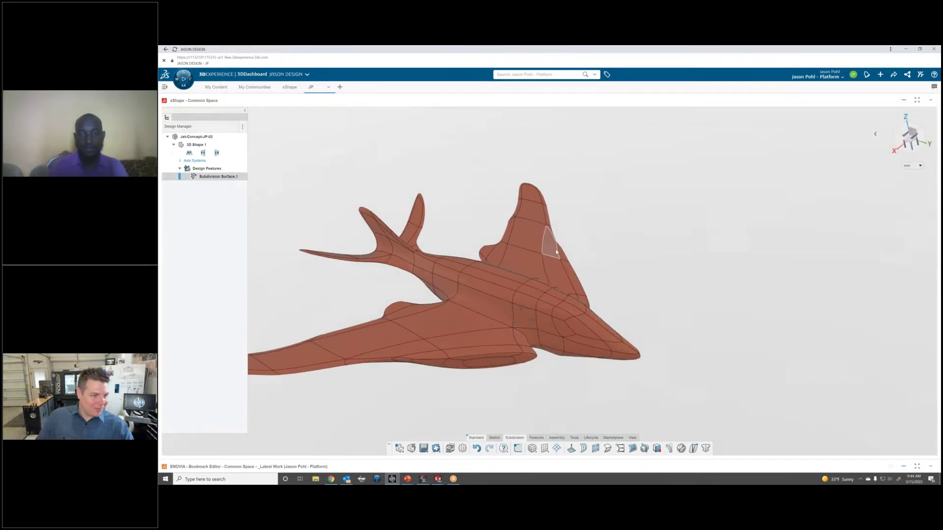
{"action": "scroll", "coordinate": [556, 251], "scroll_direction": "up", "scroll_amount": 1}
{"action": "scroll", "coordinate": [547, 307], "scroll_direction": "up", "scroll_amount": 2}
{"action": "scroll", "coordinate": [559, 330], "scroll_direction": "down", "scroll_amount": 3}
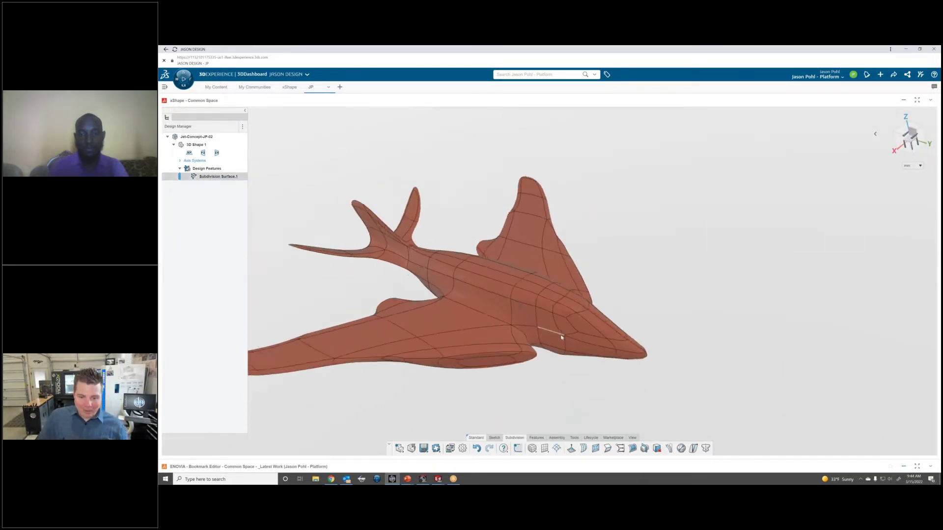
{"action": "scroll", "coordinate": [561, 338], "scroll_direction": "up", "scroll_amount": 2}
{"action": "scroll", "coordinate": [561, 337], "scroll_direction": "down", "scroll_amount": 2}
{"action": "middle_click_drag", "start_coordinate": [537, 304], "coordinate": [574, 304]}
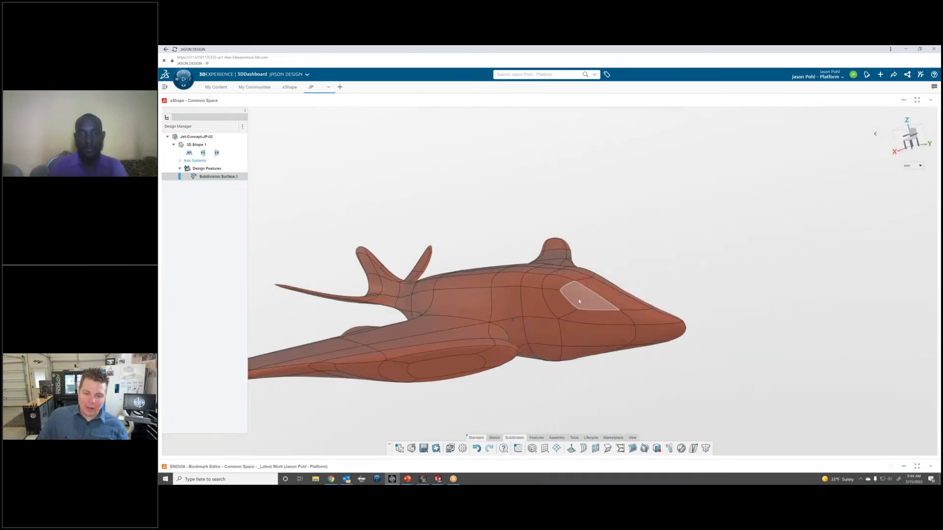
{"action": "left_click", "coordinate": [579, 302]}
{"action": "left_click", "coordinate": [596, 251]}
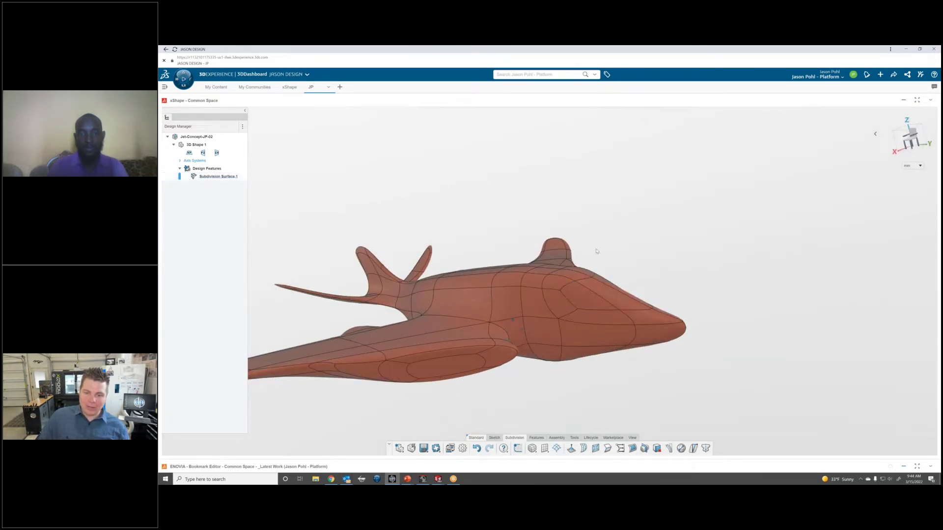
{"action": "double_click", "coordinate": [577, 296]}
{"action": "left_click", "coordinate": [577, 297]}
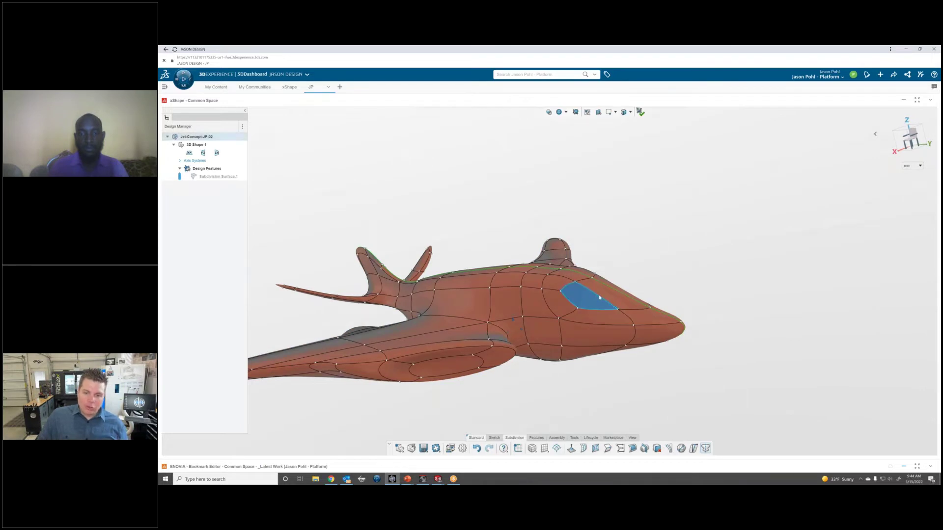
- Select a single face in the middle of the jet's wing
{"action": "left_click", "coordinate": [917, 141]}
{"action": "middle_click_drag", "start_coordinate": [437, 266], "coordinate": [484, 288]}
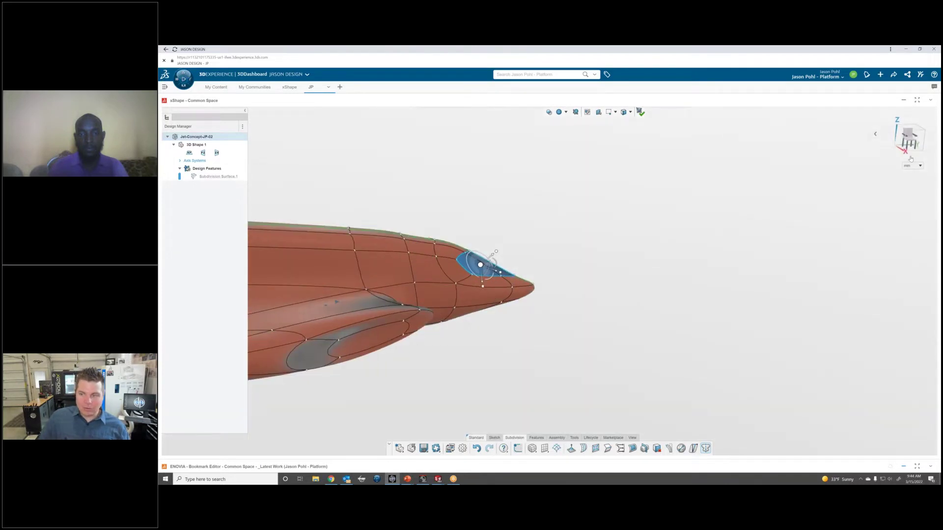
{"action": "left_click", "coordinate": [907, 140]}
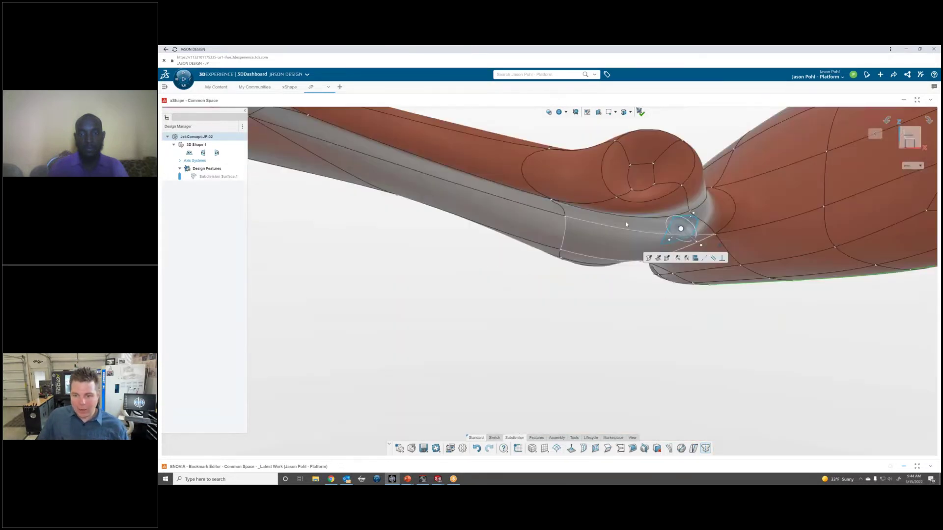
{"action": "middle_click_drag", "start_coordinate": [626, 225], "coordinate": [653, 221]}
{"action": "scroll", "coordinate": [530, 213], "scroll_direction": "down", "scroll_amount": 5}
{"action": "scroll", "coordinate": [511, 226], "scroll_direction": "up", "scroll_amount": 1}
{"action": "scroll", "coordinate": [516, 246], "scroll_direction": "down", "scroll_amount": 2}
{"action": "left_click", "coordinate": [522, 254]}
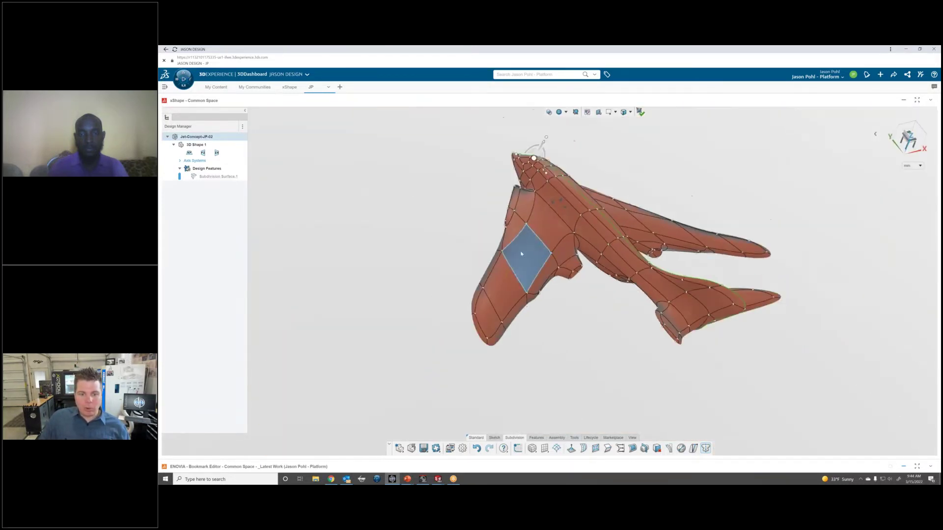
{"action": "left_click", "coordinate": [522, 254]}
{"action": "middle_click_drag", "start_coordinate": [522, 254], "coordinate": [524, 265]}
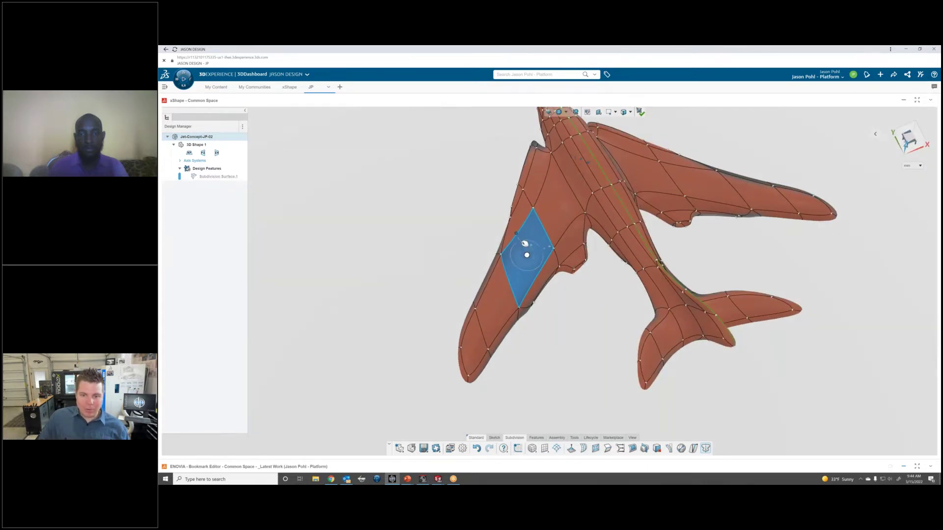
{"action": "scroll", "coordinate": [525, 243], "scroll_direction": "down", "scroll_amount": 5}
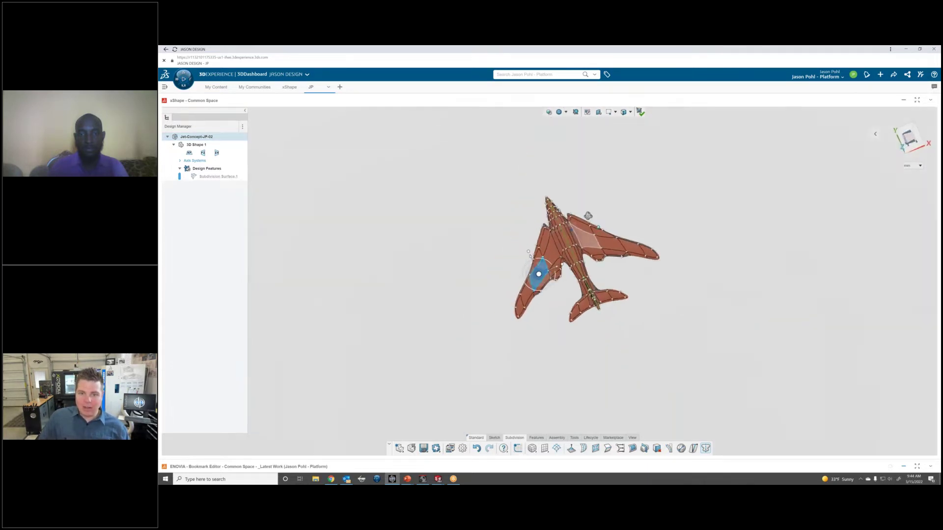
- Select the wingtip in a straight-down view, pull it outward to lengthen the wings, and finish editing the subdivision surface
{"action": "middle_click_drag", "start_coordinate": [588, 215], "coordinate": [593, 287]}
{"action": "scroll", "coordinate": [592, 288], "scroll_direction": "up", "scroll_amount": 2}
{"action": "left_click_drag", "start_coordinate": [658, 221], "coordinate": [627, 317]}
{"action": "left_click", "coordinate": [909, 138]}
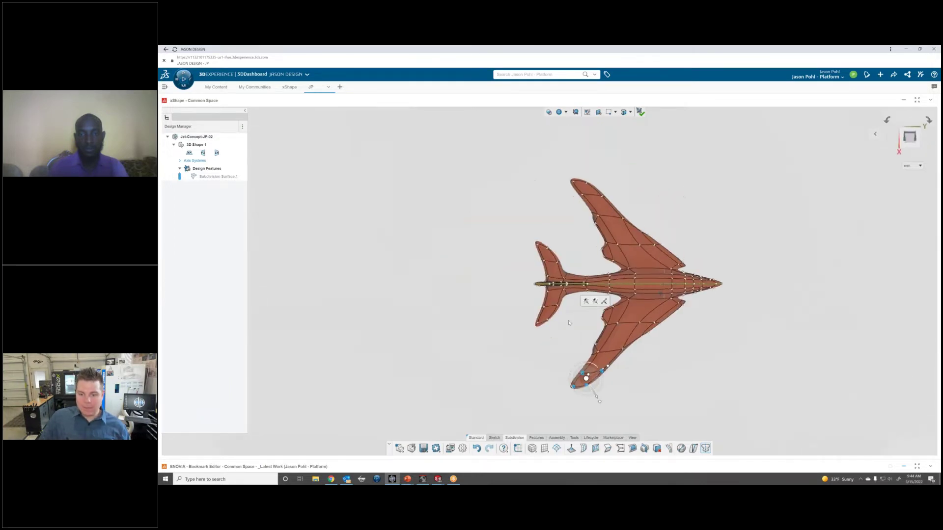
{"action": "left_click_drag", "start_coordinate": [605, 387], "coordinate": [585, 422]}
{"action": "middle_click_drag", "start_coordinate": [663, 255], "coordinate": [734, 280]}
{"action": "left_click", "coordinate": [718, 313]}
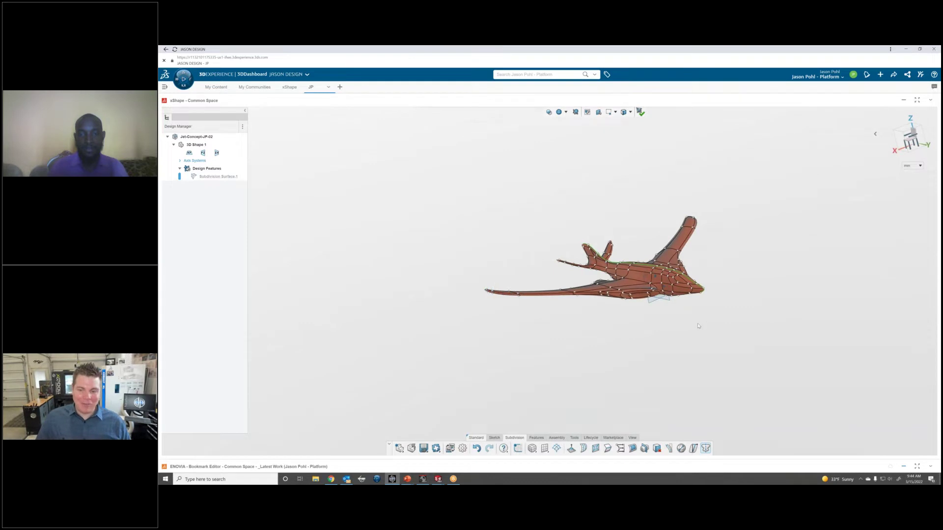
{"action": "left_click", "coordinate": [640, 113]}
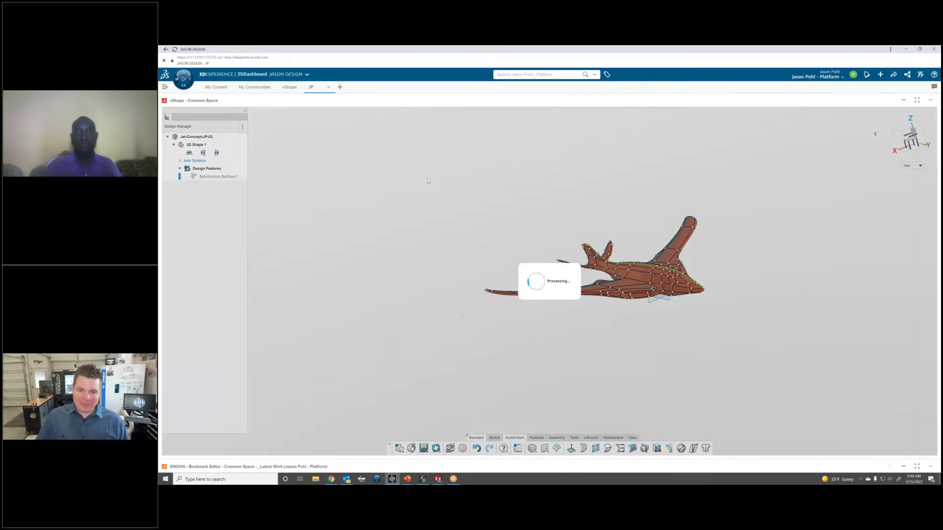
- Switch to SOLIDWORKS and examine the green monster truck's body, teeth and chassis up close and from several sides
{"action": "key", "text": "alt+Tab"}
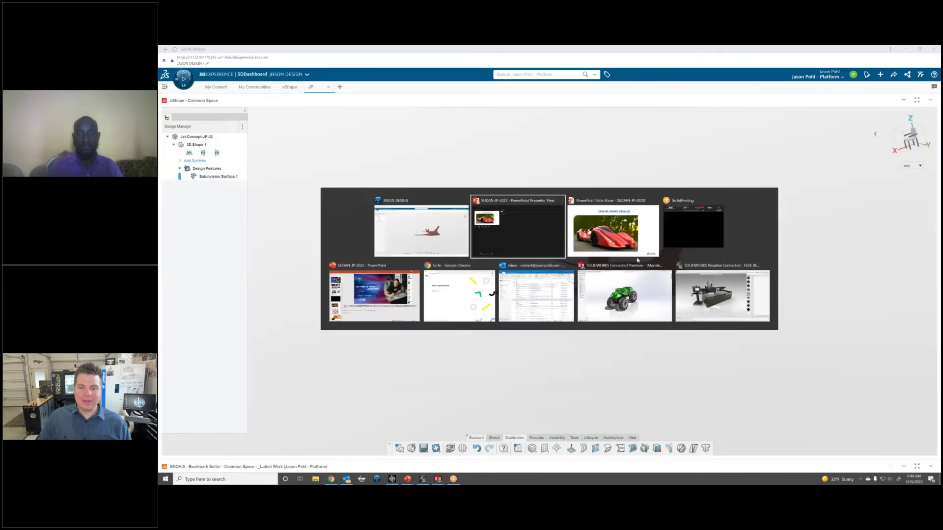
{"action": "left_click", "coordinate": [630, 294]}
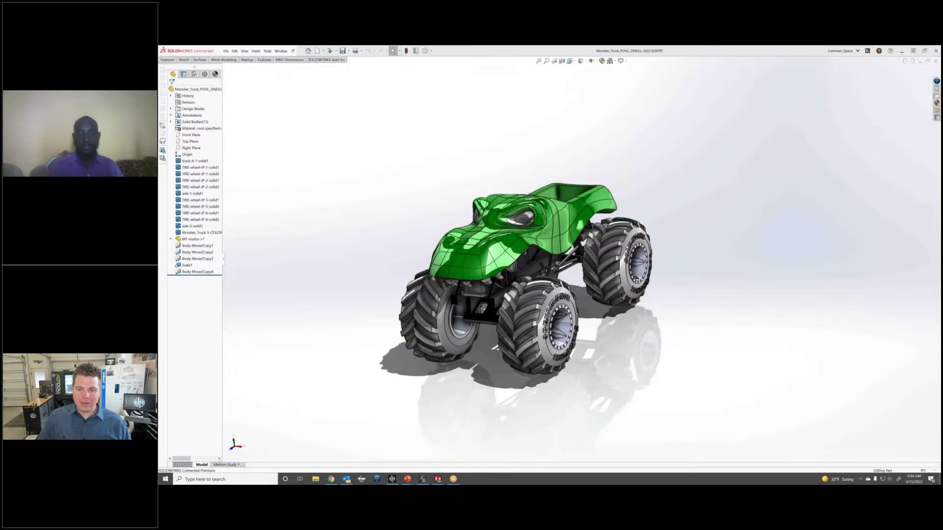
{"action": "middle_click_drag", "start_coordinate": [499, 250], "coordinate": [592, 249]}
{"action": "key", "text": "Left"}
{"action": "key", "text": "Left"}
{"action": "key", "text": "Left"}
{"action": "scroll", "coordinate": [573, 240], "scroll_direction": "down", "scroll_amount": 5}
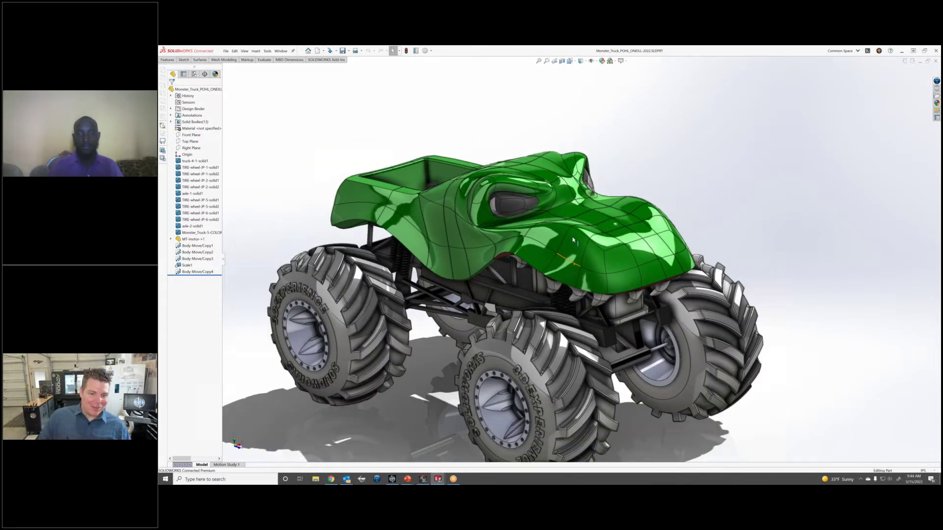
{"action": "scroll", "coordinate": [506, 297], "scroll_direction": "down", "scroll_amount": 3}
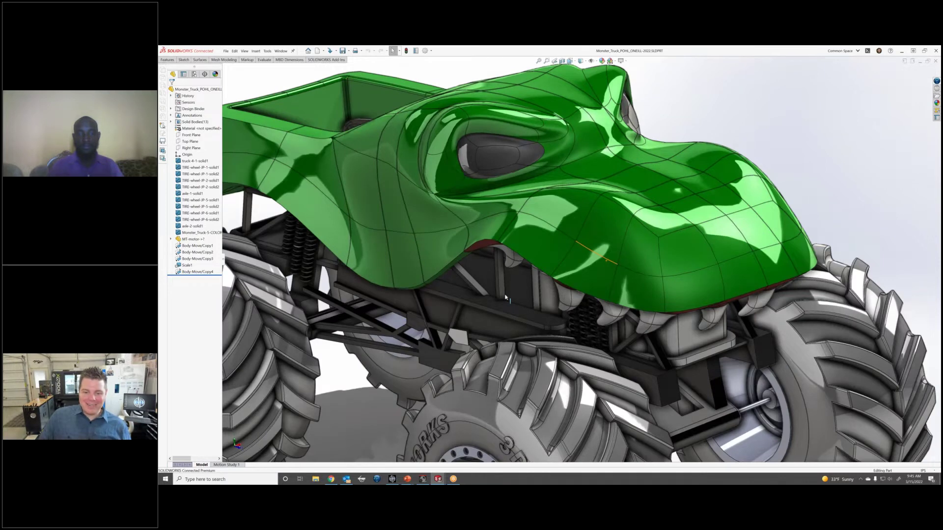
{"action": "scroll", "coordinate": [544, 298], "scroll_direction": "up", "scroll_amount": 3}
{"action": "scroll", "coordinate": [544, 298], "scroll_direction": "up", "scroll_amount": 3}
- Hide the feature tree and show the whole monster truck from the front and side
{"action": "middle_click_drag", "start_coordinate": [613, 317], "coordinate": [255, 279]}
{"action": "left_click", "coordinate": [224, 259]}
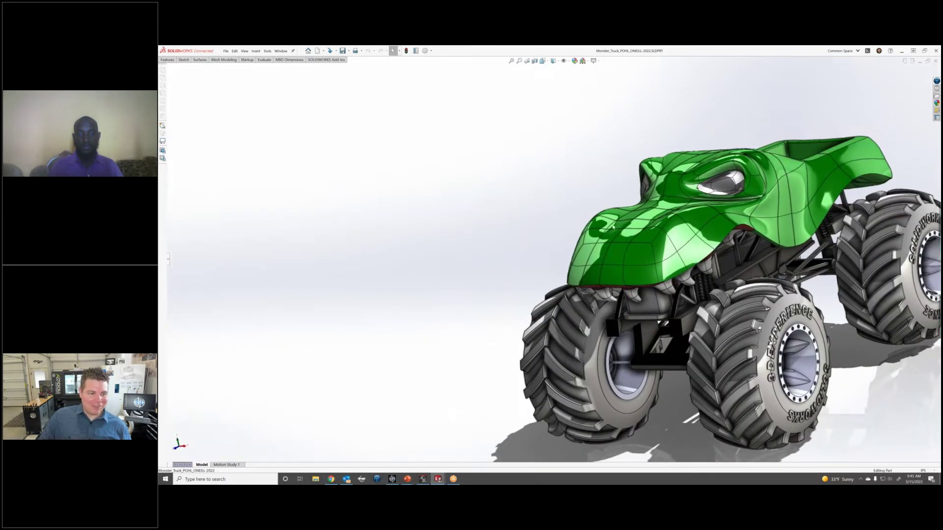
{"action": "scroll", "coordinate": [855, 224], "scroll_direction": "up", "scroll_amount": 2}
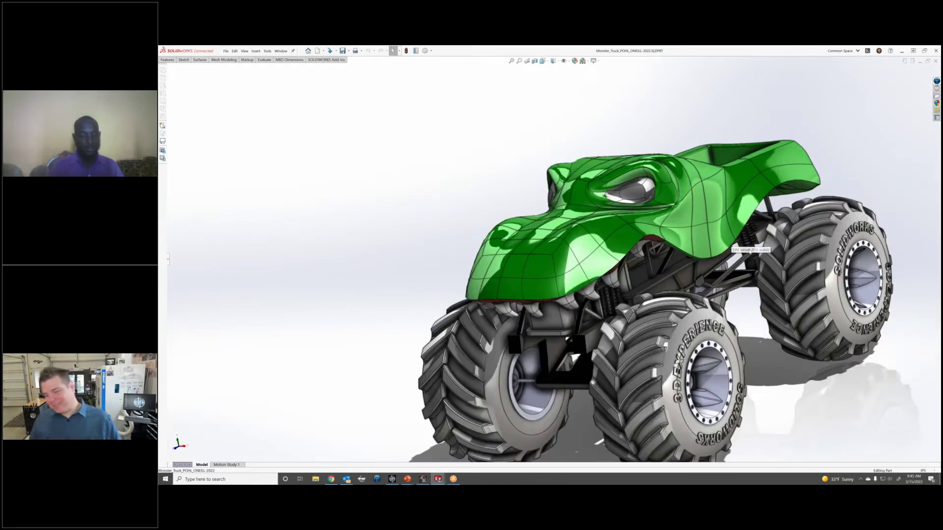
{"action": "mouse_move", "coordinate": [854, 223]}
{"action": "middle_mouse_down"}
{"action": "mouse_move", "coordinate": [776, 239]}
{"action": "mouse_move", "coordinate": [774, 250]}
{"action": "middle_mouse_up"}
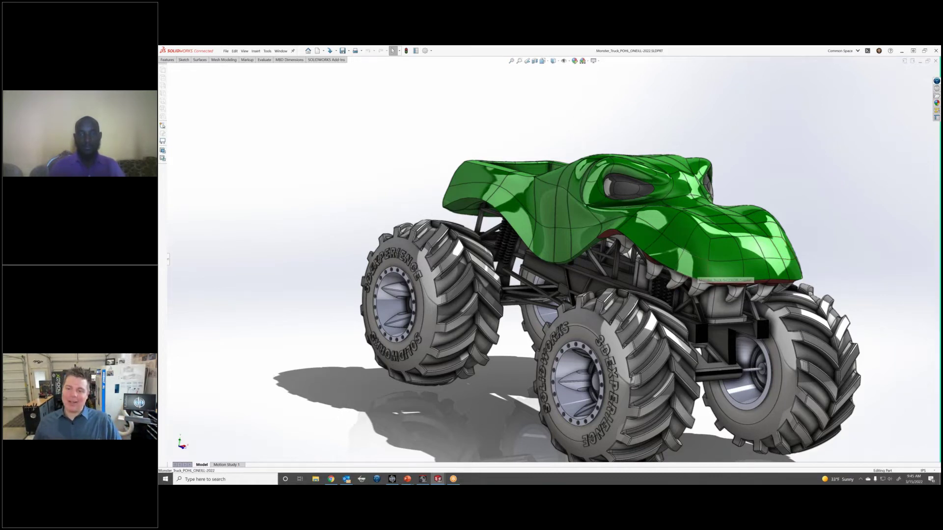
{"action": "middle_click_drag", "start_coordinate": [693, 270], "coordinate": [722, 289]}
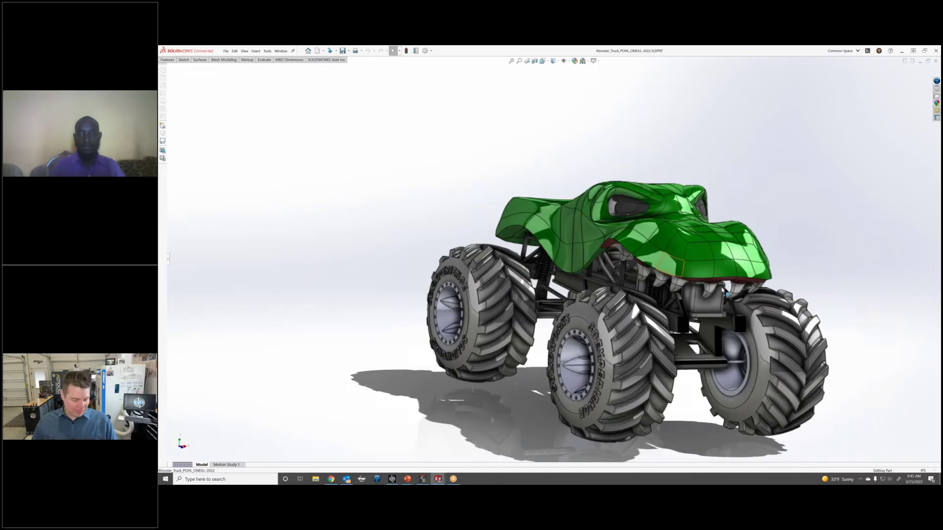
{"action": "scroll", "coordinate": [726, 292], "scroll_direction": "down", "scroll_amount": 3}
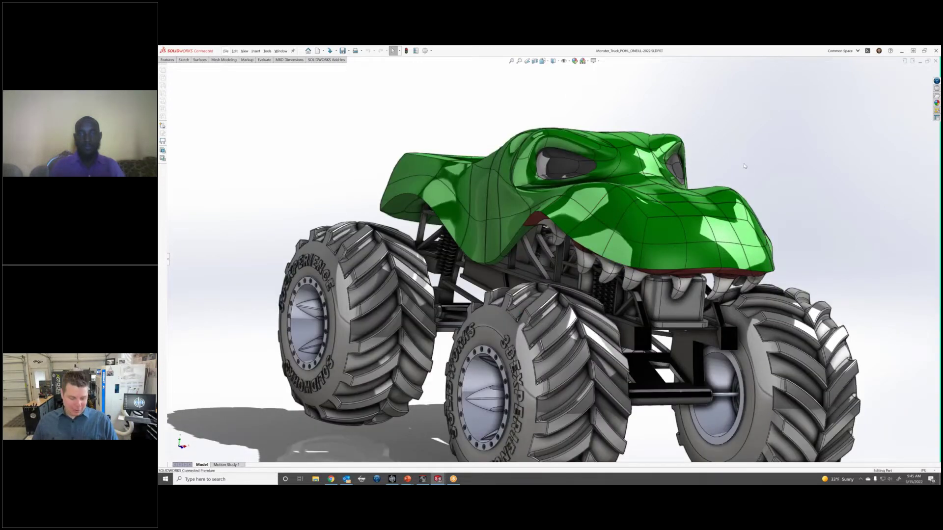
- Tile the open documents vertically and maximize the championship belt center plate part
{"action": "key", "text": "alt+v"}
{"action": "key", "text": "Escape"}
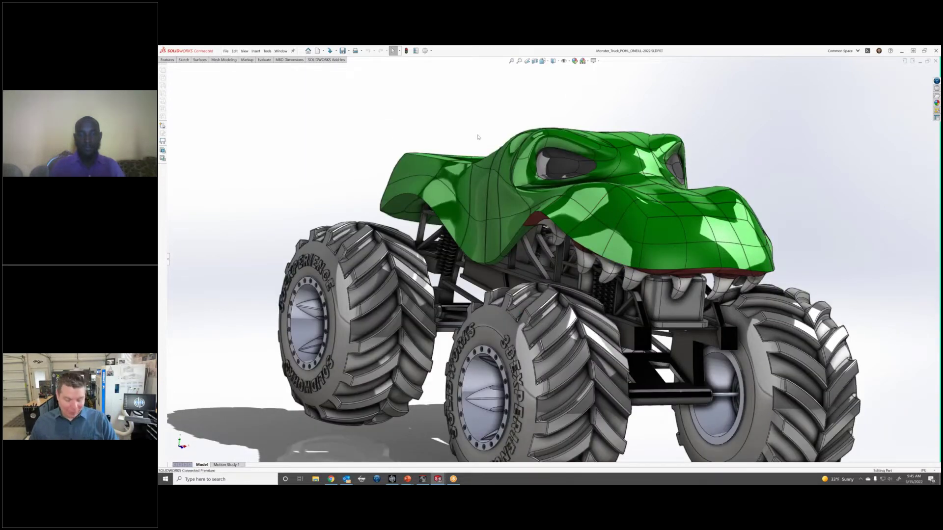
{"action": "key", "text": "alt+w"}
{"action": "key", "text": "v"}
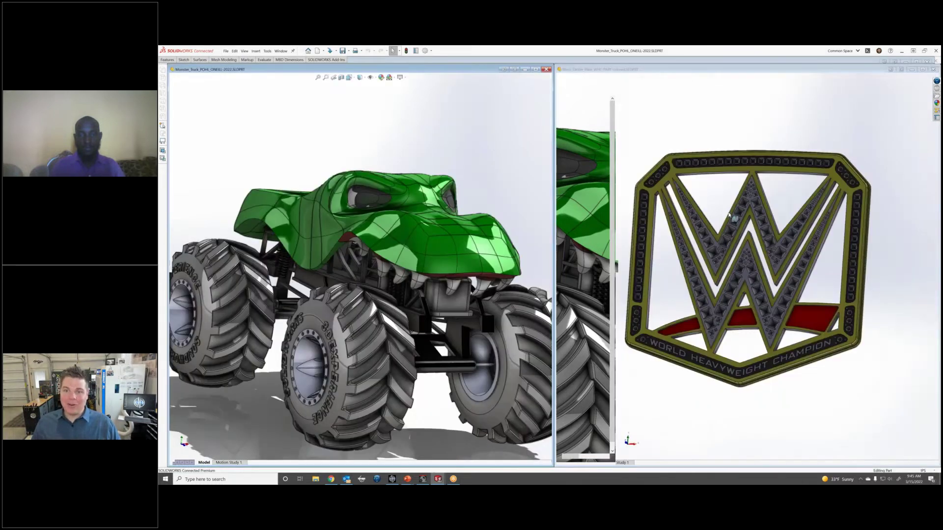
{"action": "double_click", "coordinate": [692, 71]}
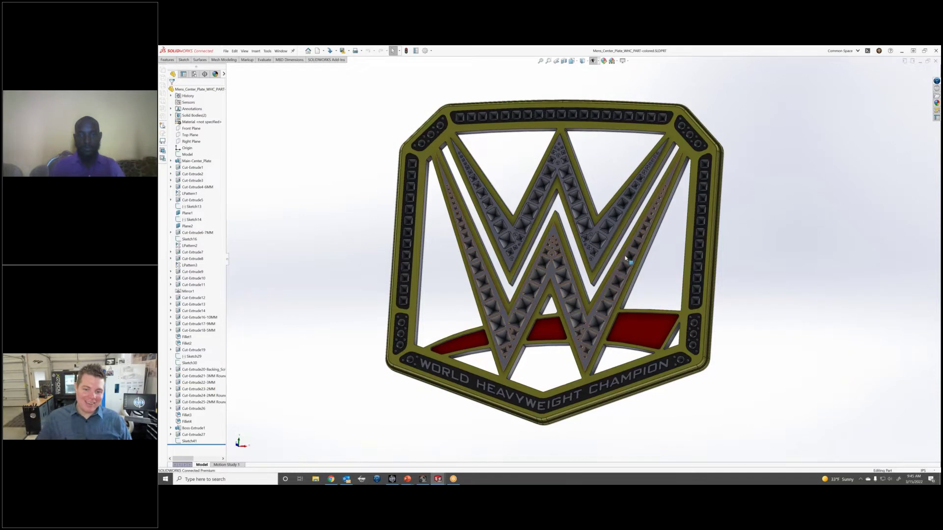
- Examine the gemstone pockets in the center plate's W logo, selecting one 10 mm pocket to identify its cut feature
{"action": "scroll", "coordinate": [625, 258], "scroll_direction": "up", "scroll_amount": 1}
{"action": "middle_click_drag", "start_coordinate": [626, 259], "coordinate": [611, 235]}
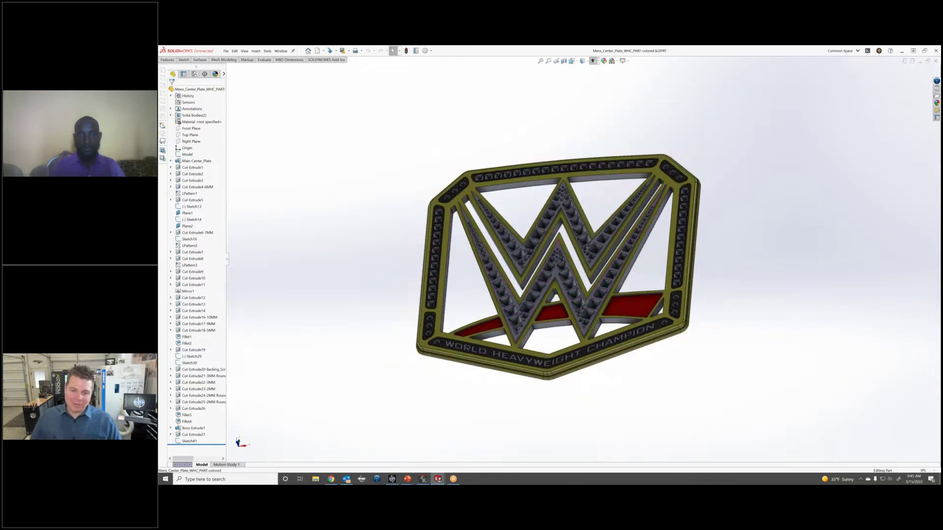
{"action": "scroll", "coordinate": [586, 253], "scroll_direction": "down", "scroll_amount": 4}
{"action": "scroll", "coordinate": [586, 253], "scroll_direction": "down", "scroll_amount": 3}
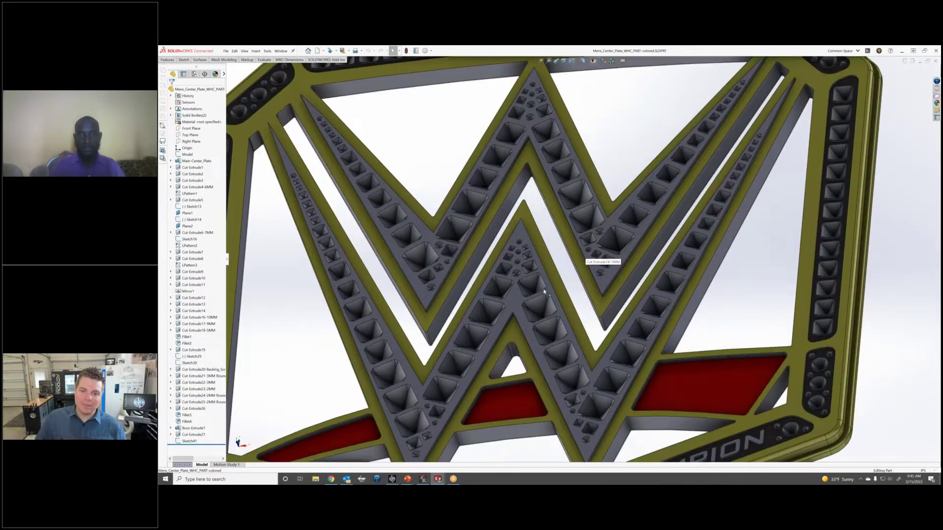
{"action": "left_click", "coordinate": [563, 170]}
{"action": "scroll", "coordinate": [589, 206], "scroll_direction": "up", "scroll_amount": 4}
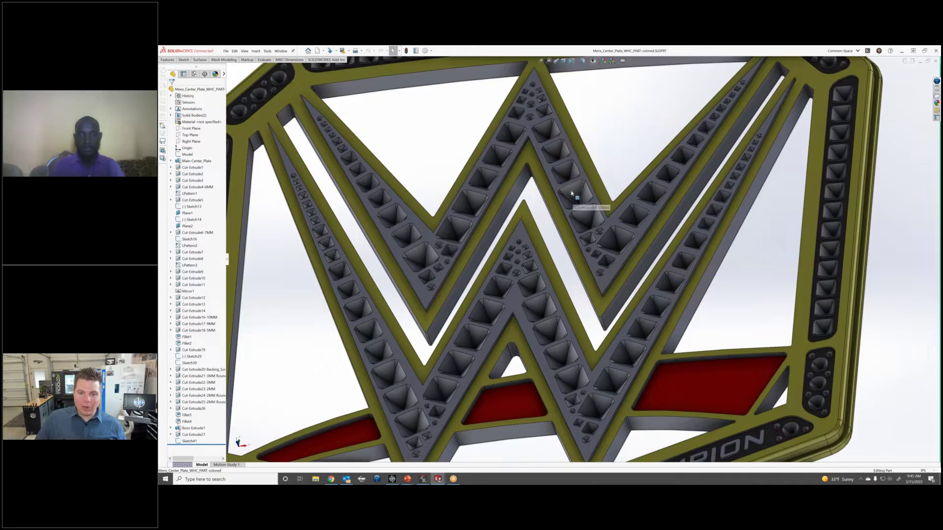
{"action": "scroll", "coordinate": [621, 294], "scroll_direction": "up", "scroll_amount": 3}
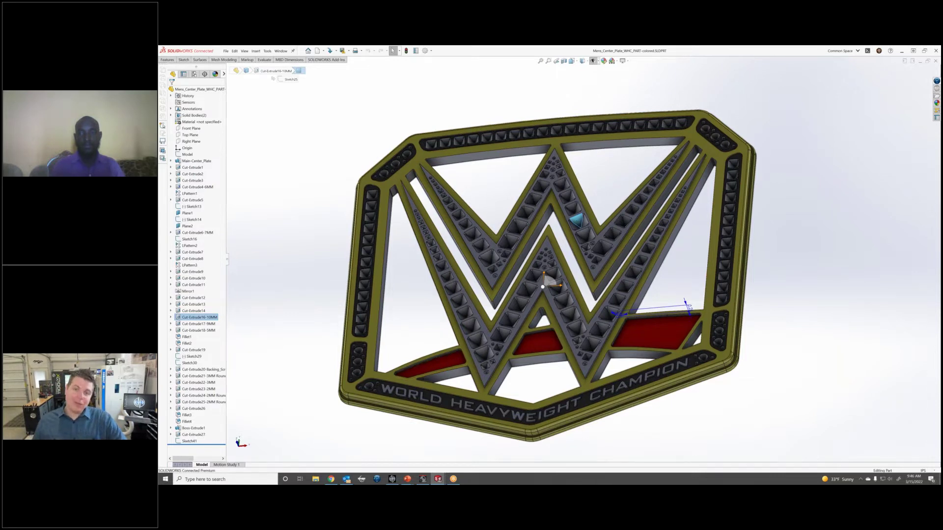
{"action": "left_click", "coordinate": [682, 244]}
{"action": "scroll", "coordinate": [640, 330], "scroll_direction": "up", "scroll_amount": 2}
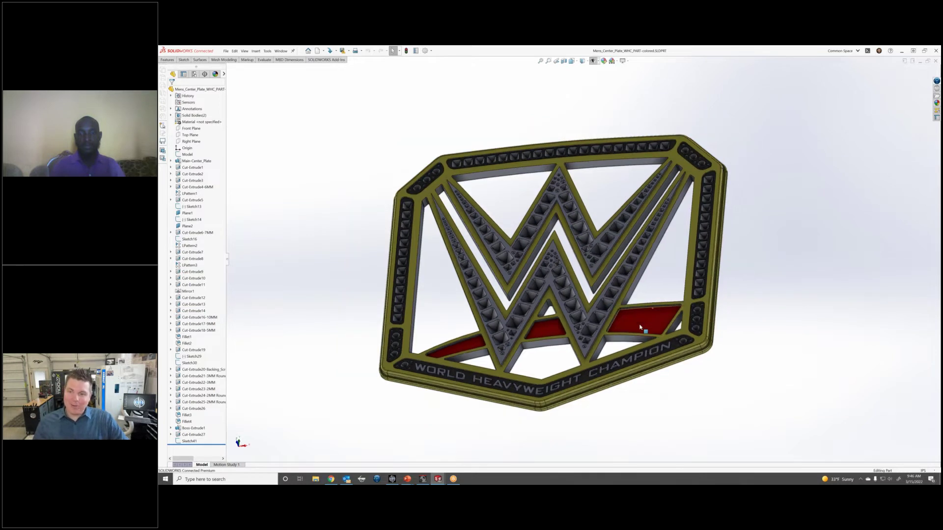
{"action": "scroll", "coordinate": [640, 327], "scroll_direction": "down", "scroll_amount": 2}
{"action": "scroll", "coordinate": [648, 326], "scroll_direction": "up", "scroll_amount": 3}
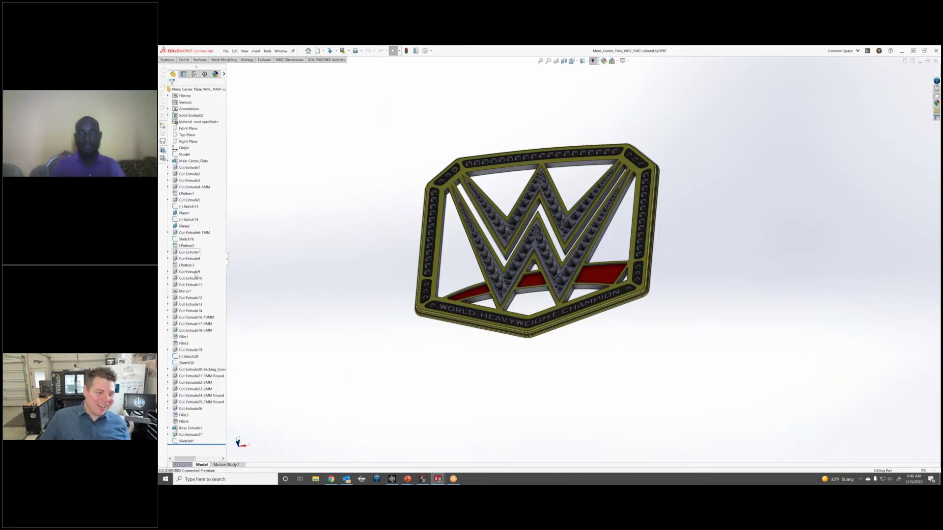
{"action": "scroll", "coordinate": [586, 232], "scroll_direction": "up", "scroll_amount": 2}
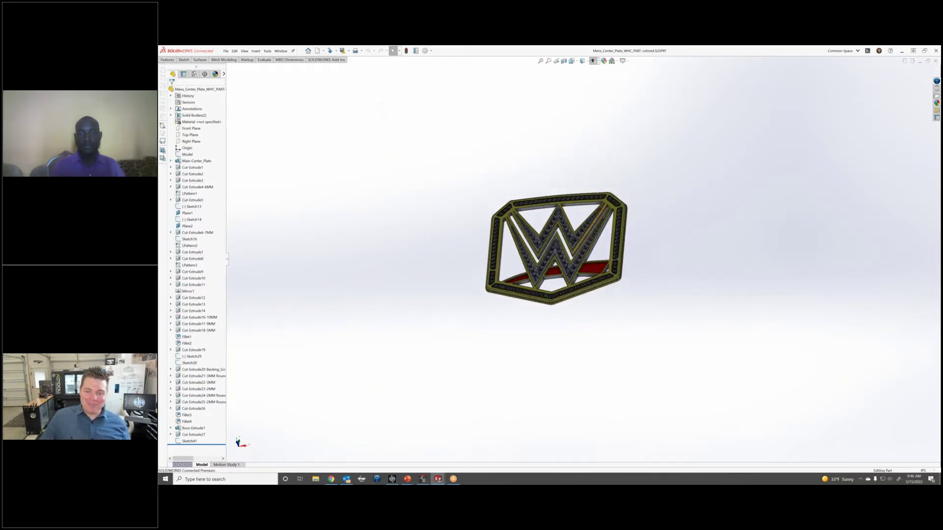
{"action": "scroll", "coordinate": [555, 244], "scroll_direction": "down", "scroll_amount": 2}
{"action": "scroll", "coordinate": [555, 244], "scroll_direction": "down", "scroll_amount": 2}
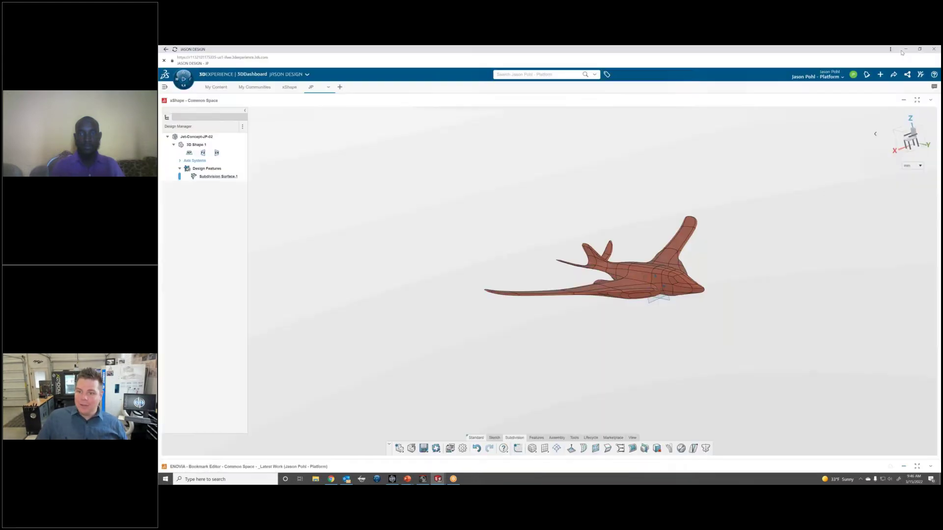
- Switch to SOLIDWORKS Visualize and examine the rendered FlexJet FL-1004 machine from its front and corner
{"action": "left_click", "coordinate": [902, 51]}
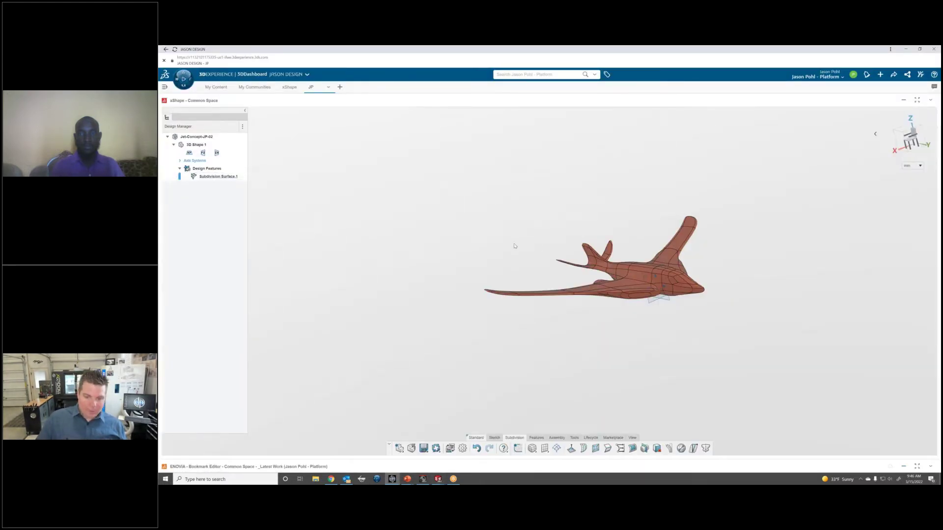
{"action": "key", "text": "alt+Tab"}
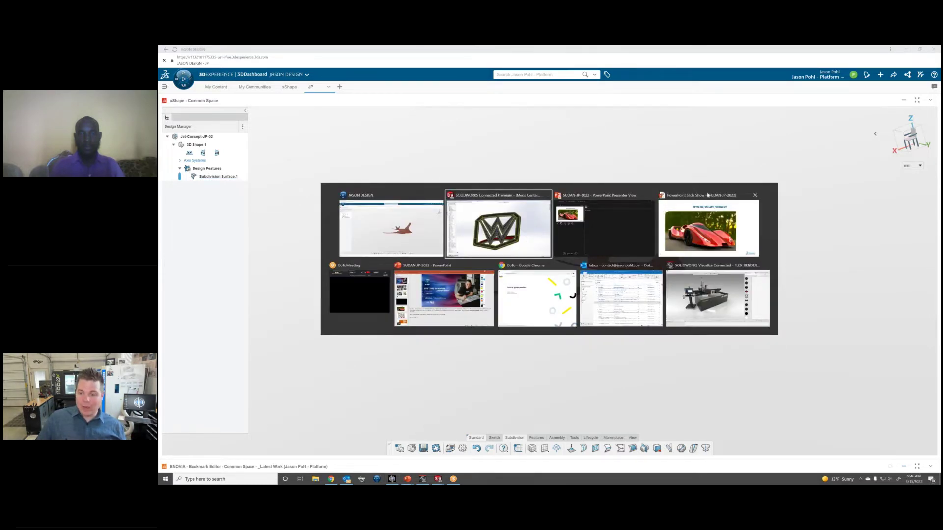
{"action": "left_click", "coordinate": [716, 301]}
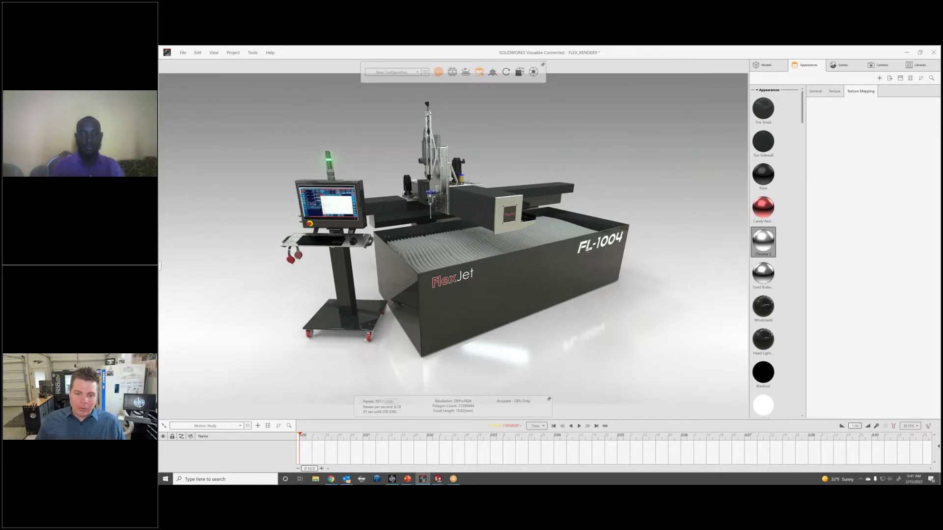
{"action": "middle_click_drag", "start_coordinate": [588, 249], "coordinate": [543, 222]}
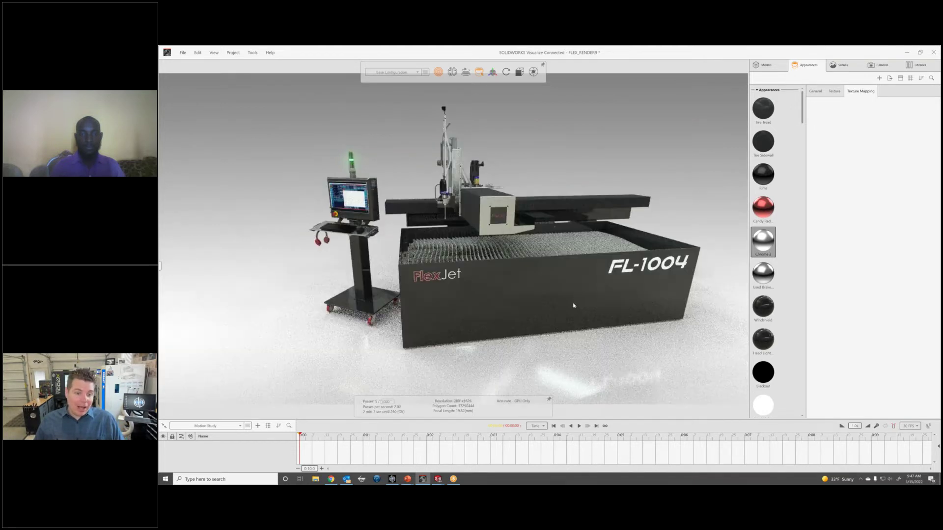
{"action": "left_click_drag", "start_coordinate": [573, 306], "coordinate": [491, 277]}
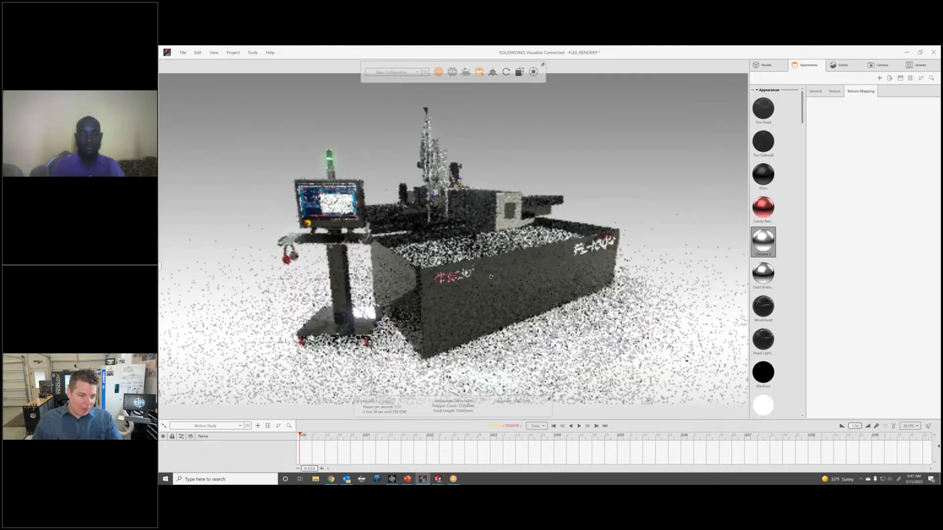
{"action": "middle_click_drag", "start_coordinate": [491, 277], "coordinate": [492, 278]}
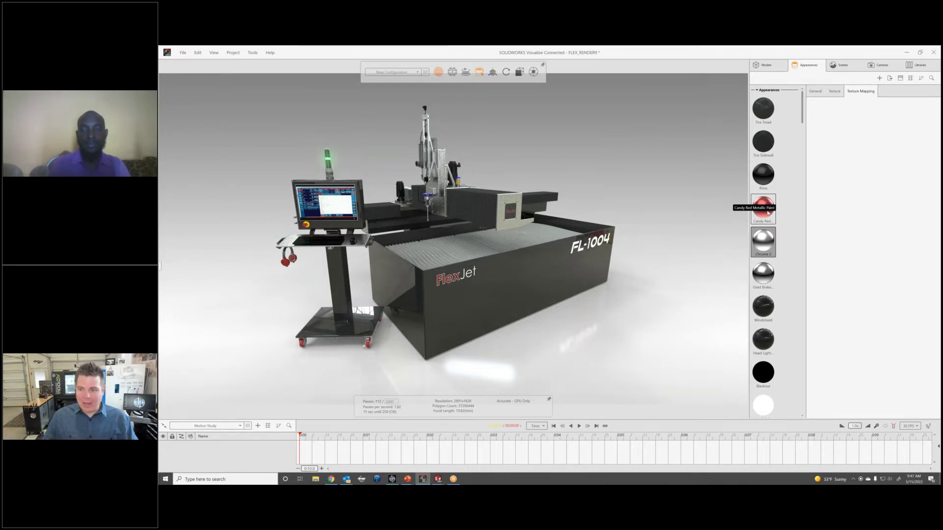
- Try the Candy Red Metallic Paint appearance on the FlexJet machine's tank and undo it
{"action": "left_click_drag", "start_coordinate": [766, 217], "coordinate": [540, 285]}
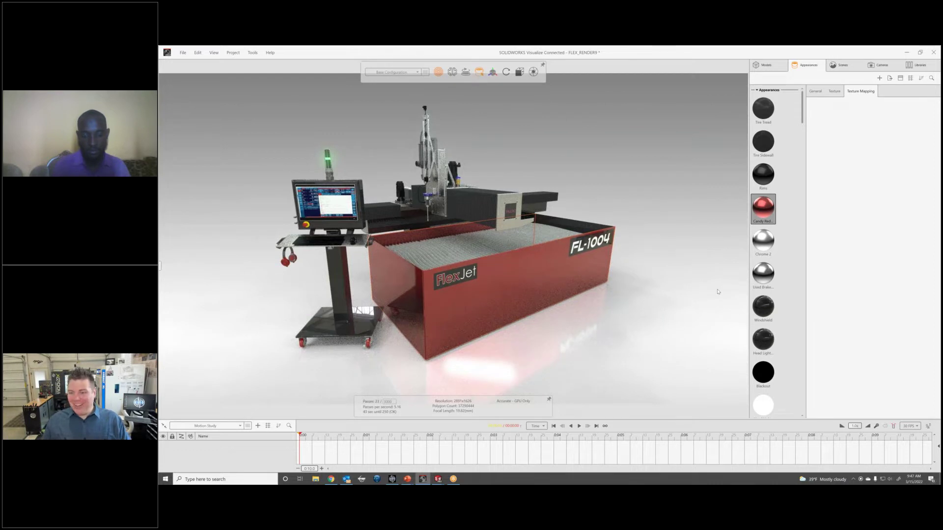
{"action": "key", "text": "ctrl+z"}
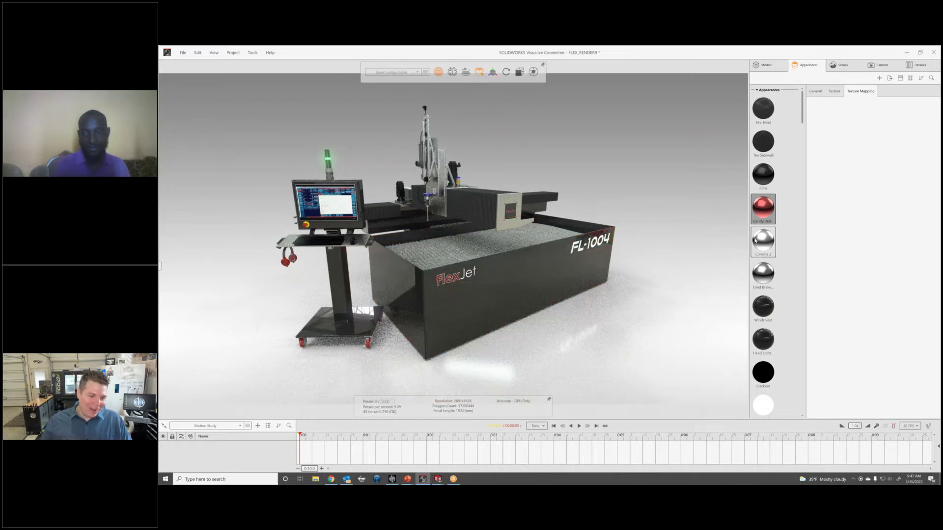
- Apply the chrome appearance to the control console's stand, base and monitor housing, and clear the part selection
{"action": "left_click_drag", "start_coordinate": [756, 241], "coordinate": [340, 274]}
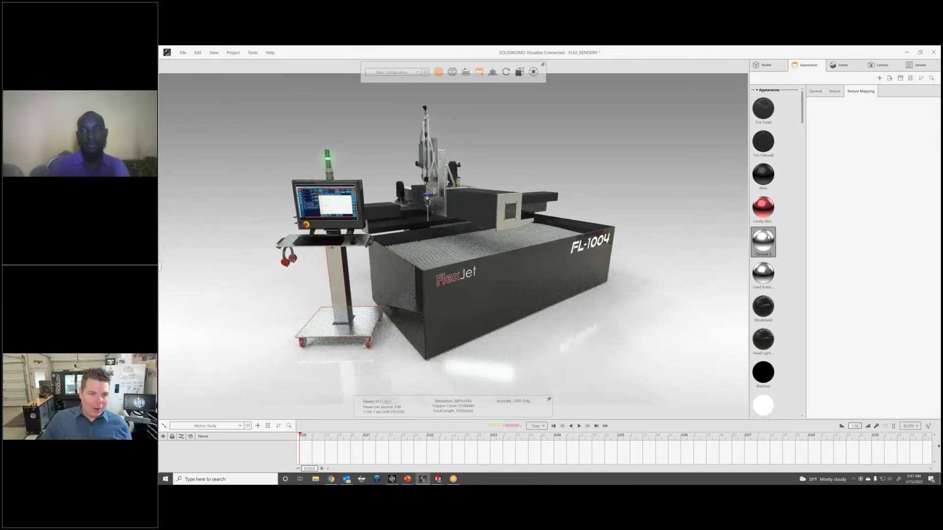
{"action": "left_click_drag", "start_coordinate": [768, 237], "coordinate": [370, 200]}
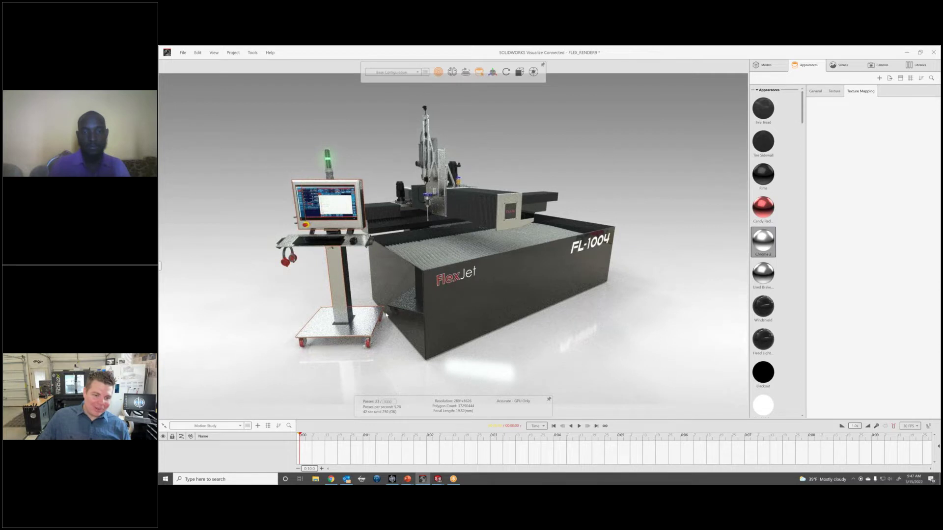
{"action": "scroll", "coordinate": [391, 306], "scroll_direction": "up", "scroll_amount": 3}
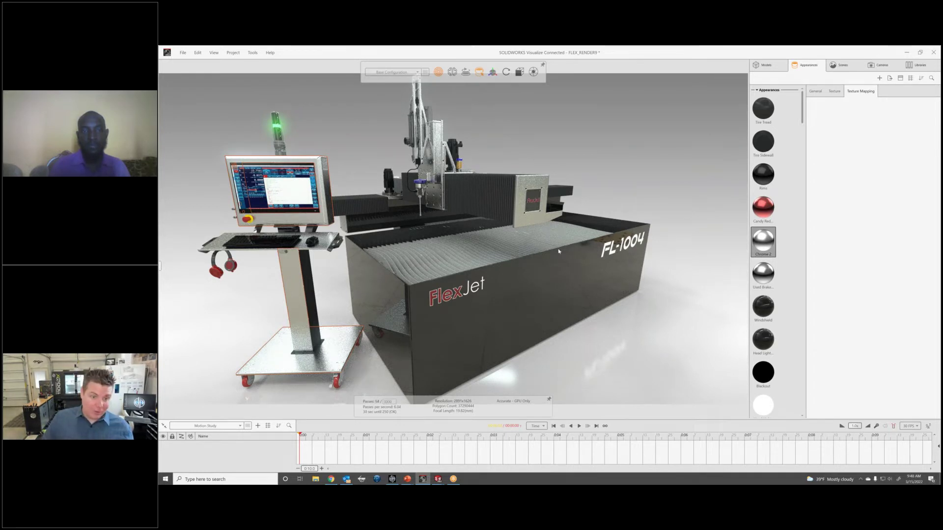
{"action": "scroll", "coordinate": [619, 260], "scroll_direction": "down", "scroll_amount": 3}
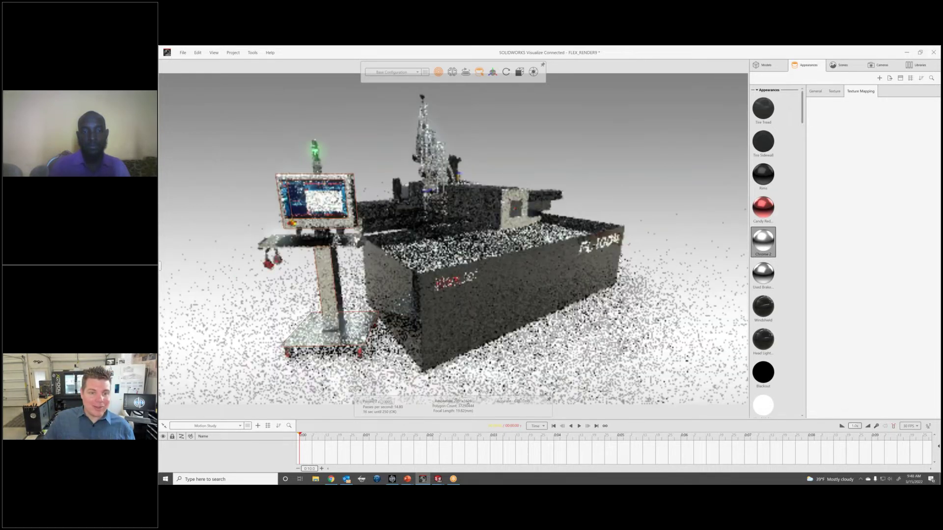
{"action": "scroll", "coordinate": [620, 261], "scroll_direction": "down", "scroll_amount": 2}
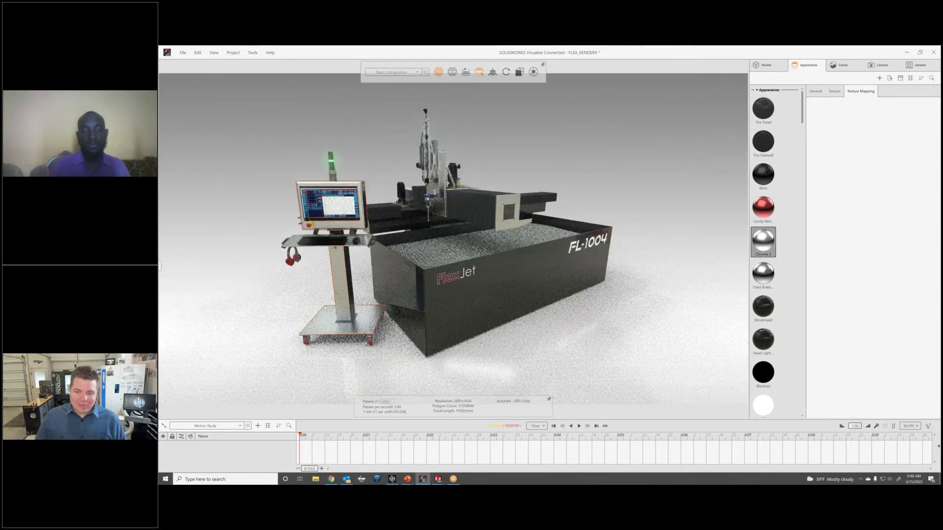
{"action": "middle_click_drag", "start_coordinate": [724, 303], "coordinate": [689, 307]}
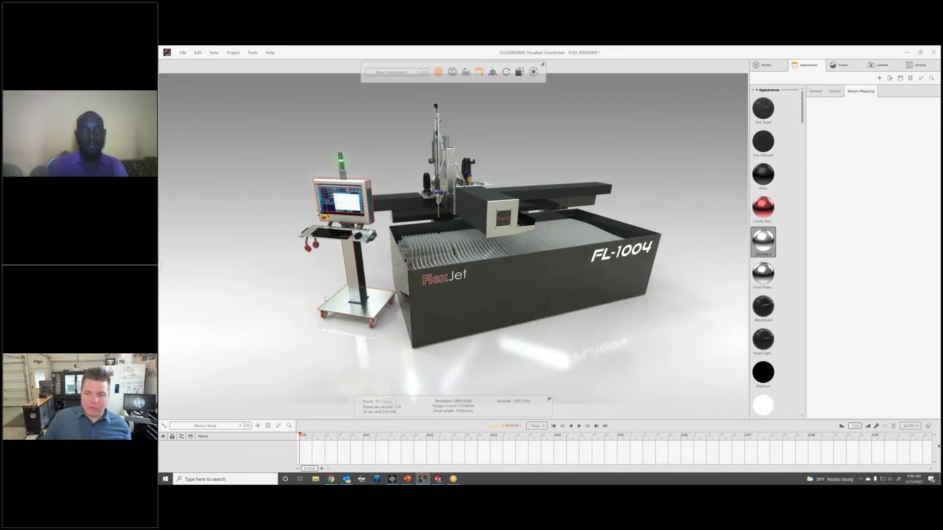
{"action": "left_click", "coordinate": [326, 299]}
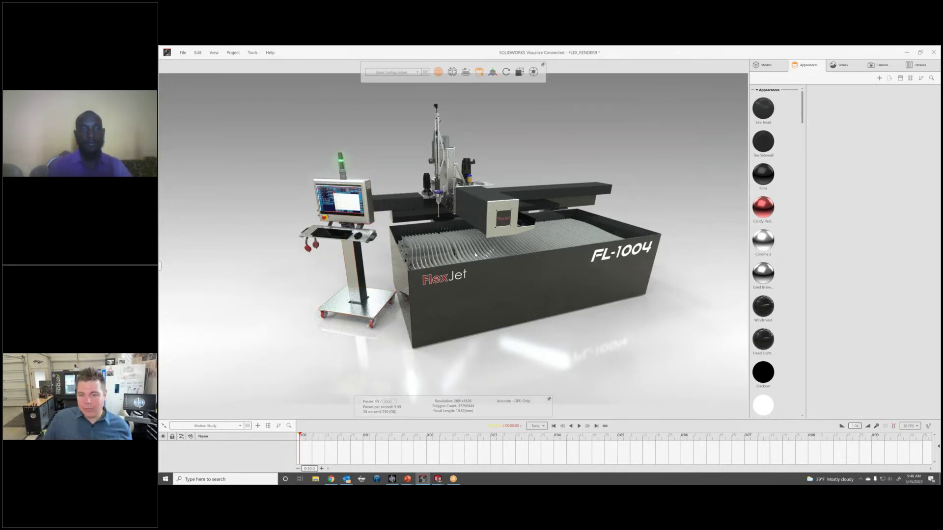
{"action": "middle_click_drag", "start_coordinate": [475, 254], "coordinate": [538, 253]}
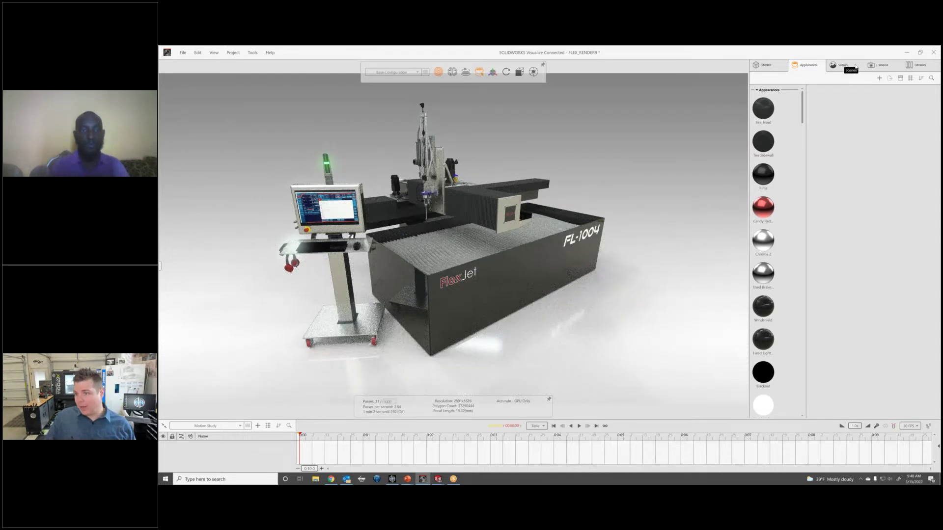
- Reduce the active camera's perspective to a focal length of about 22 mm and show the scene environments
{"action": "left_click", "coordinate": [879, 64]}
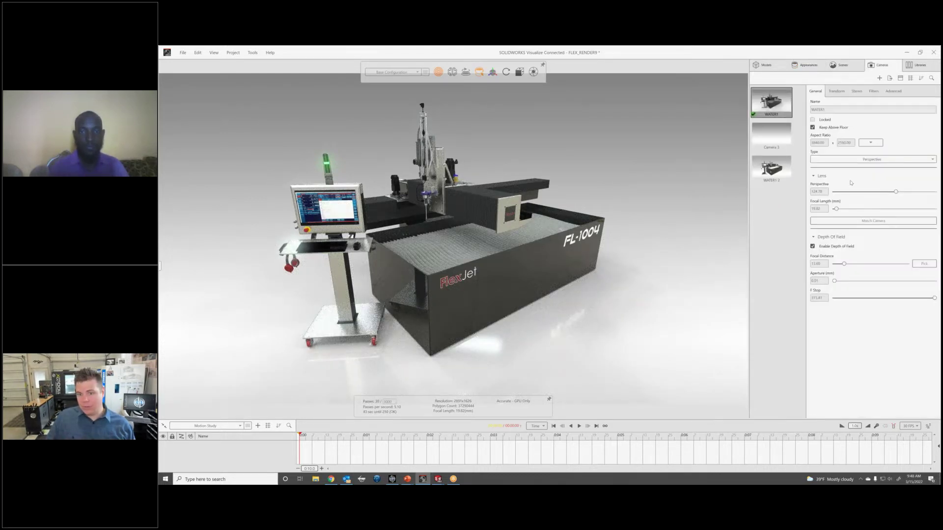
{"action": "left_click_drag", "start_coordinate": [896, 192], "coordinate": [890, 192]}
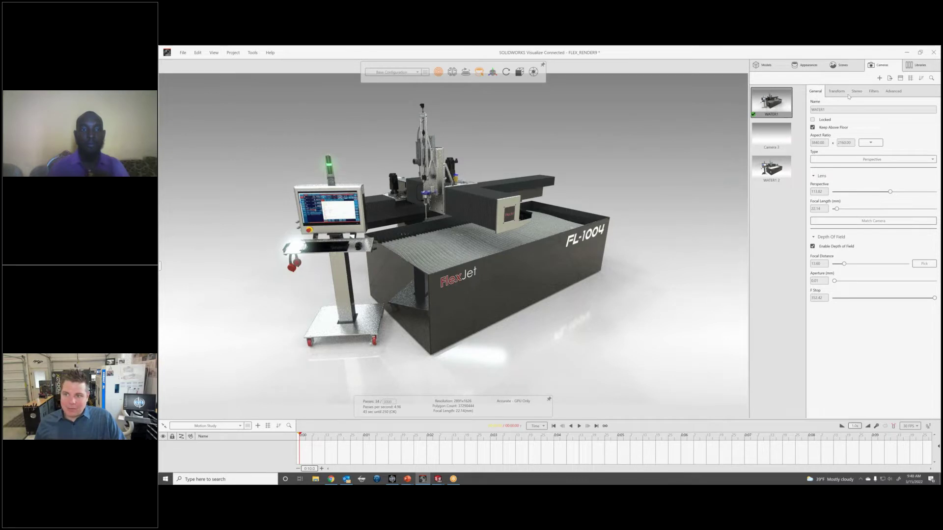
{"action": "left_click", "coordinate": [845, 67]}
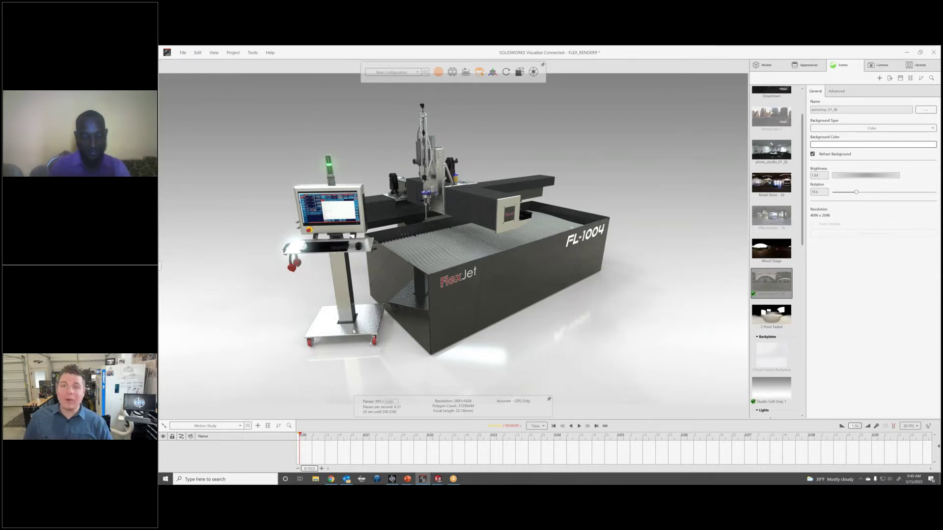
{"action": "key", "text": "alt+Tab"}
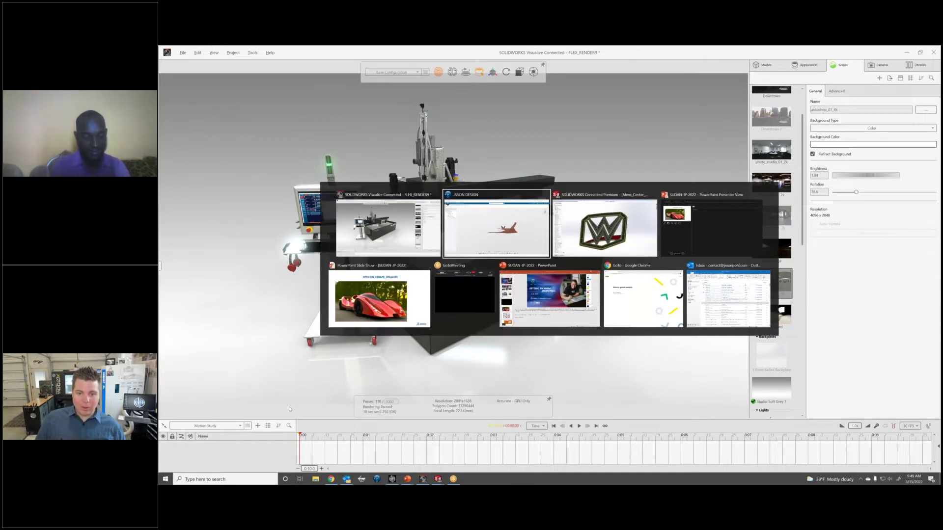
{"action": "left_click", "coordinate": [406, 305]}
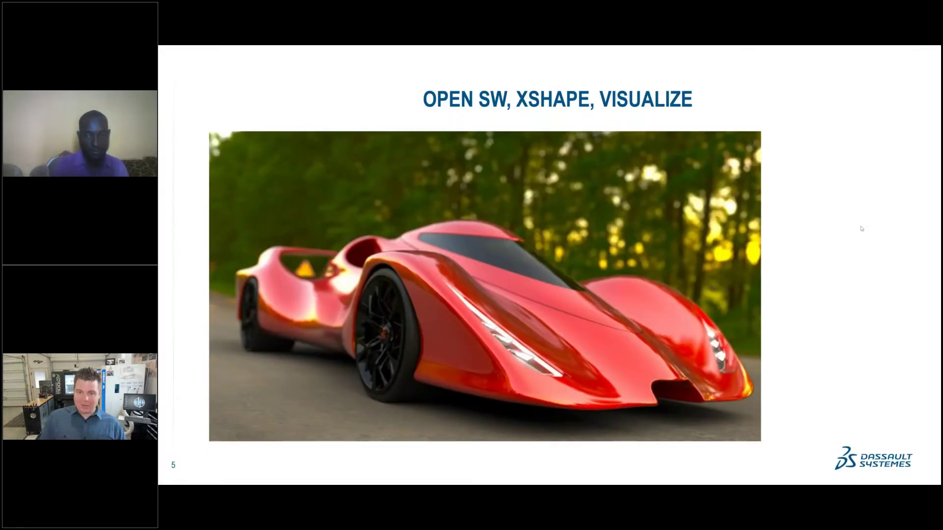
{"action": "key", "text": "Right"}
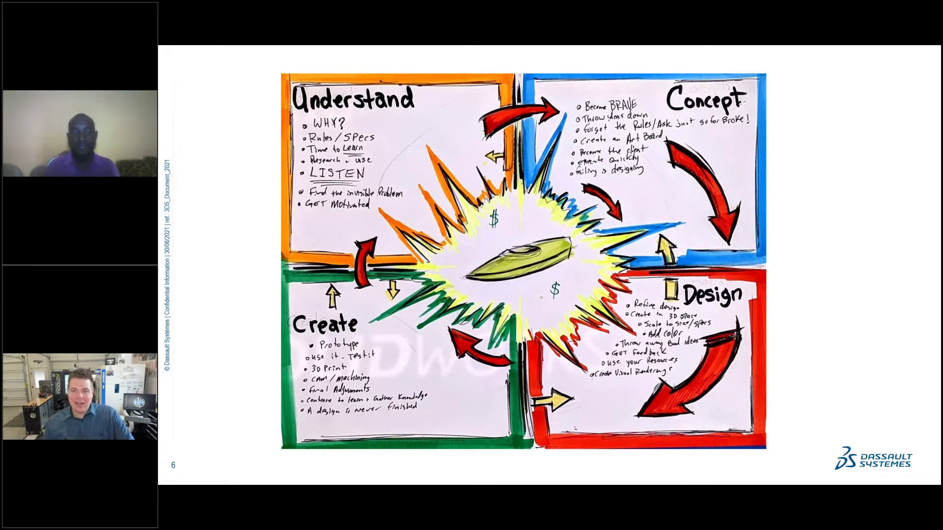
{"action": "key", "text": "Right"}
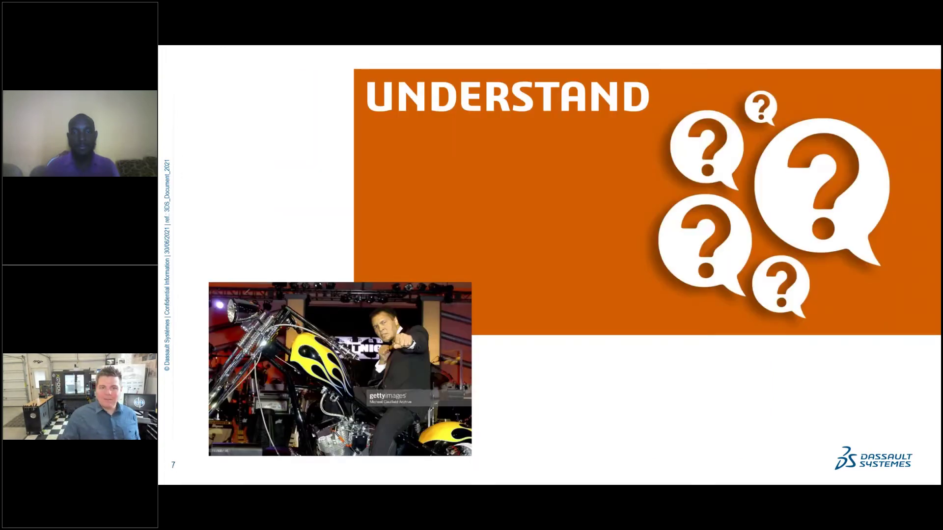
{"action": "key", "text": "Right"}
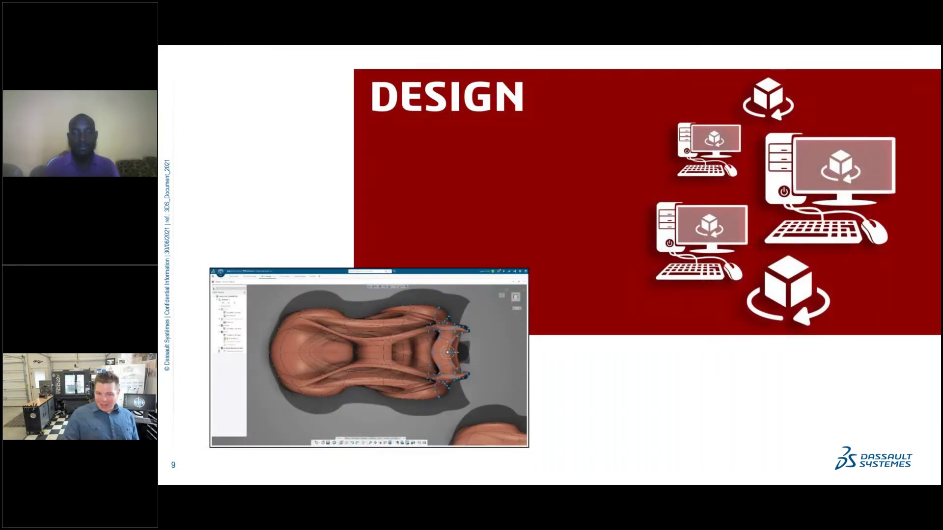
{"action": "key", "text": "Right"}
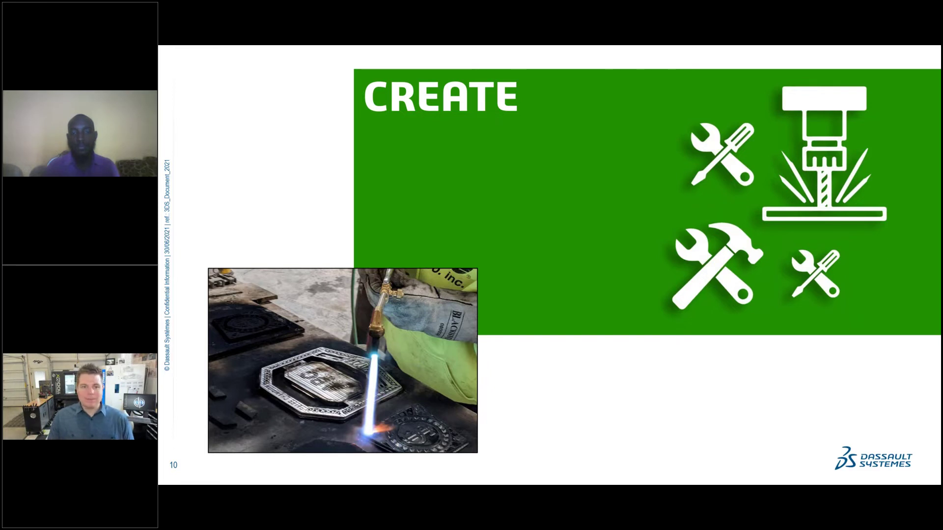
{"action": "key", "text": "Right"}
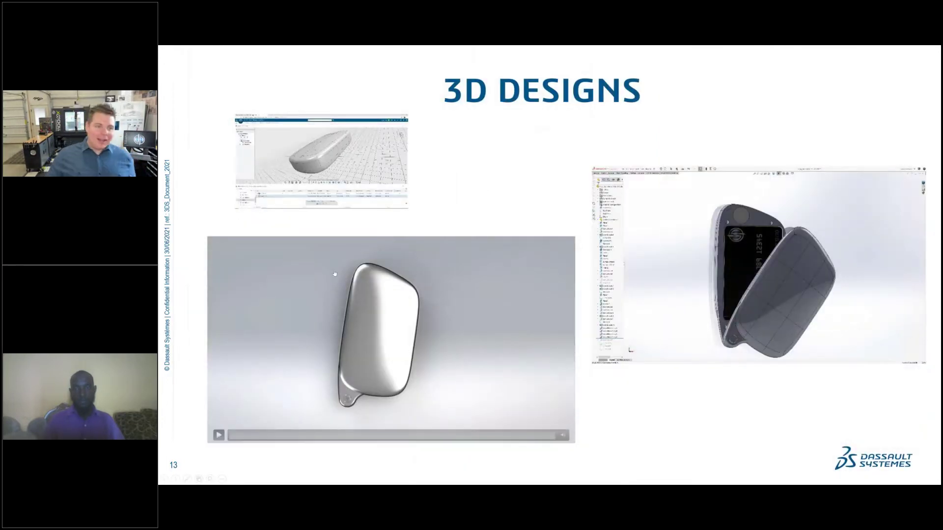
{"action": "left_click", "coordinate": [219, 437]}
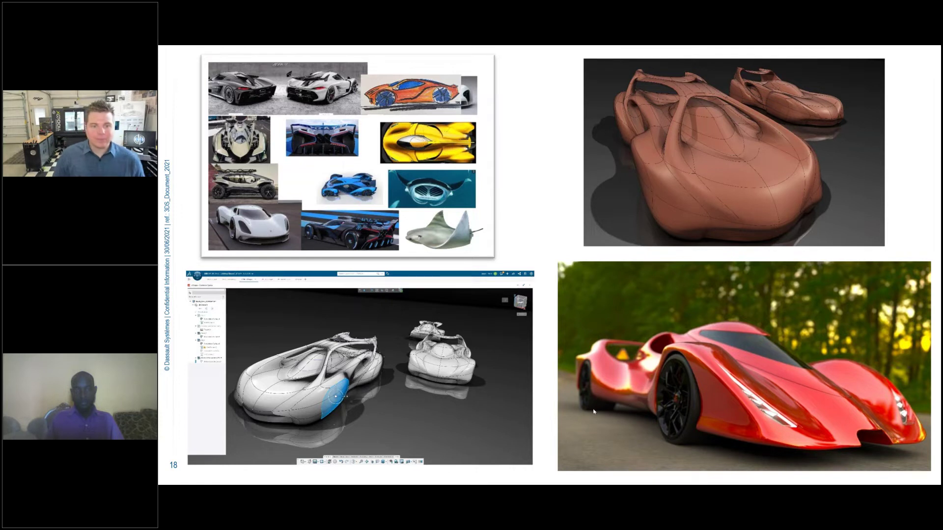
{"action": "key", "text": "Right"}
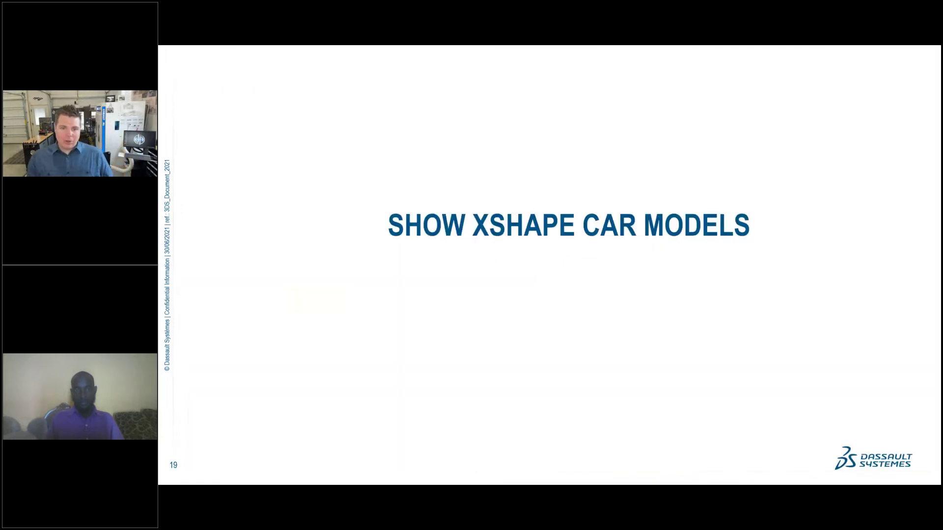
{"action": "key", "text": "Left"}
{"action": "key", "text": "Right"}
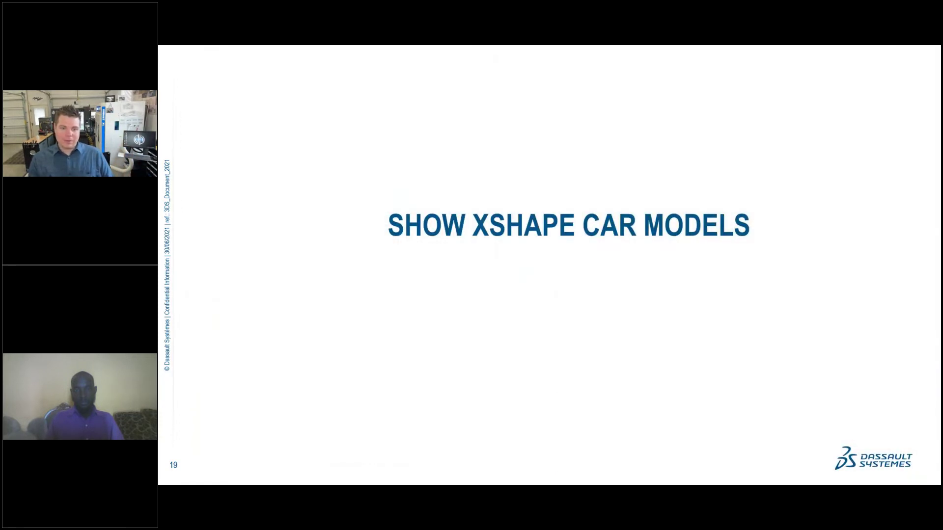
{"action": "key", "text": "Right"}
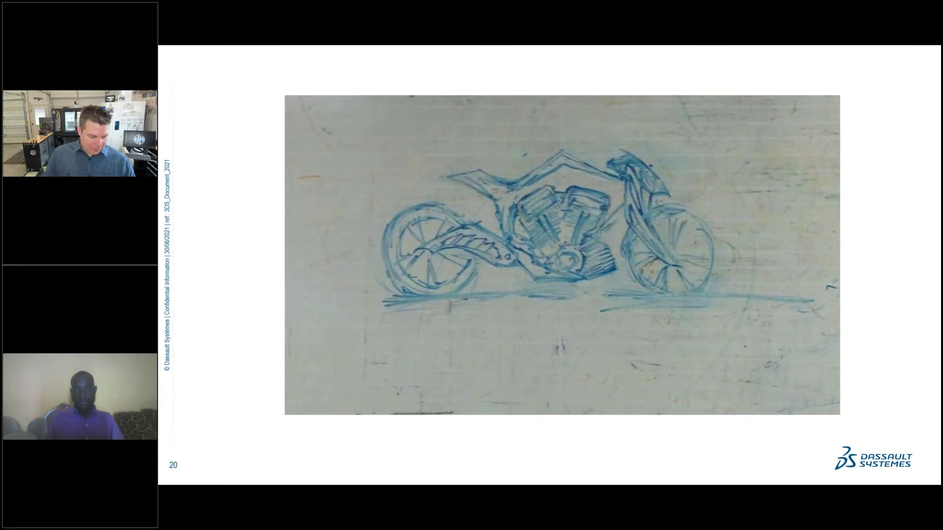
- Switch to xShape and create a subdivision box at the origin, scale 100, with the midplane option enabled
{"action": "key", "text": "alt+Tab"}
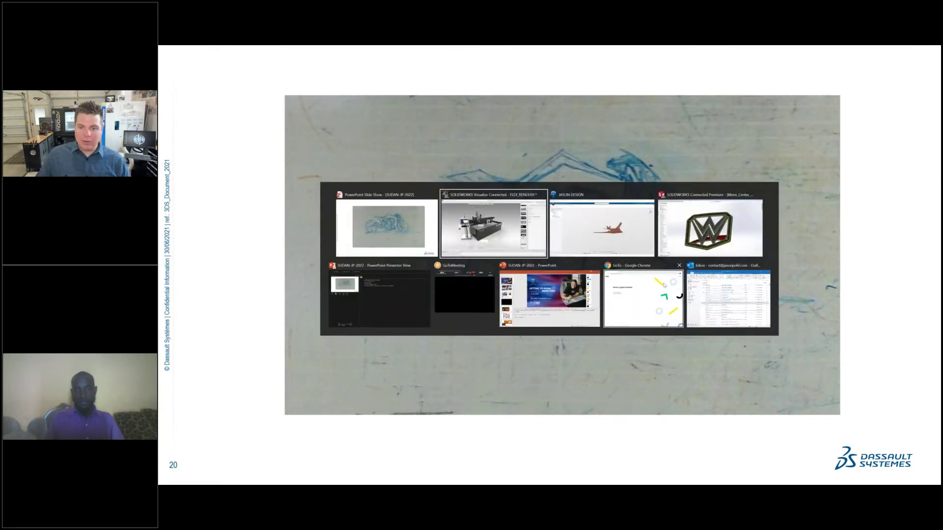
{"action": "left_click", "coordinate": [289, 86]}
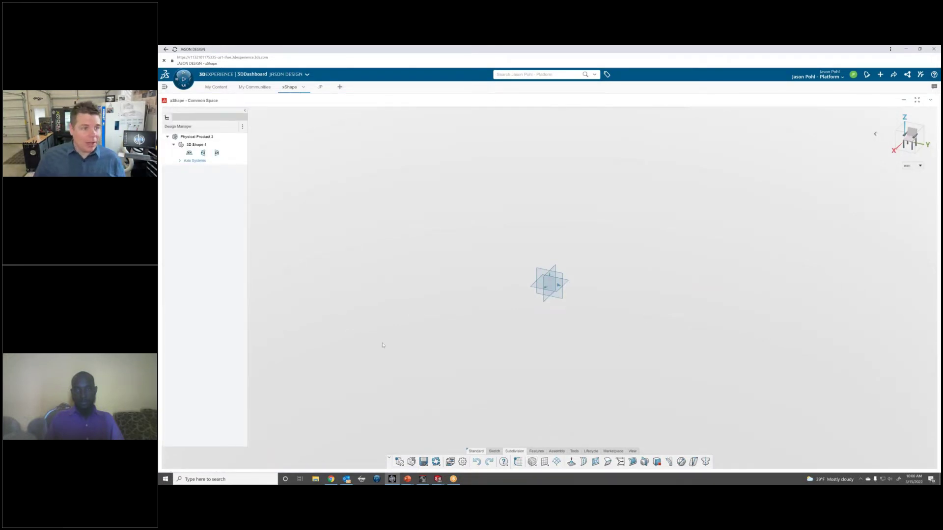
{"action": "left_click", "coordinate": [537, 464]}
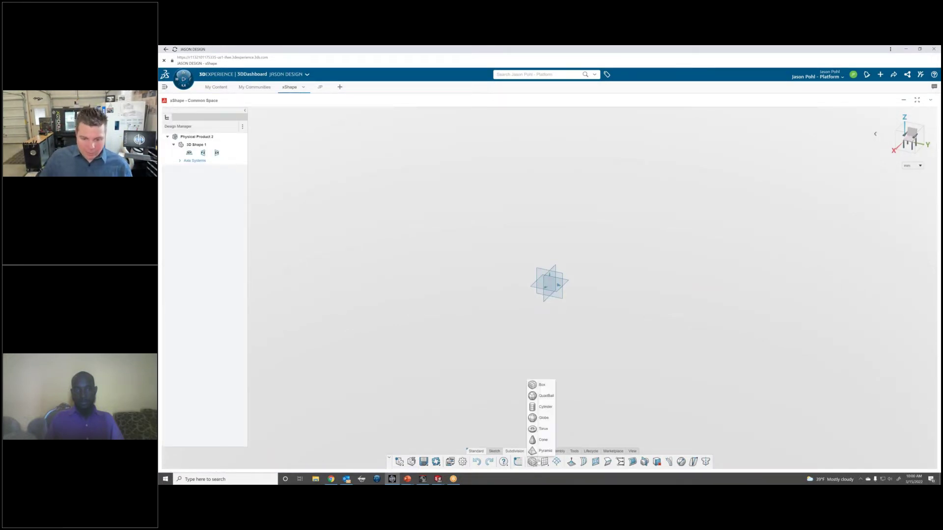
{"action": "left_click", "coordinate": [543, 386]}
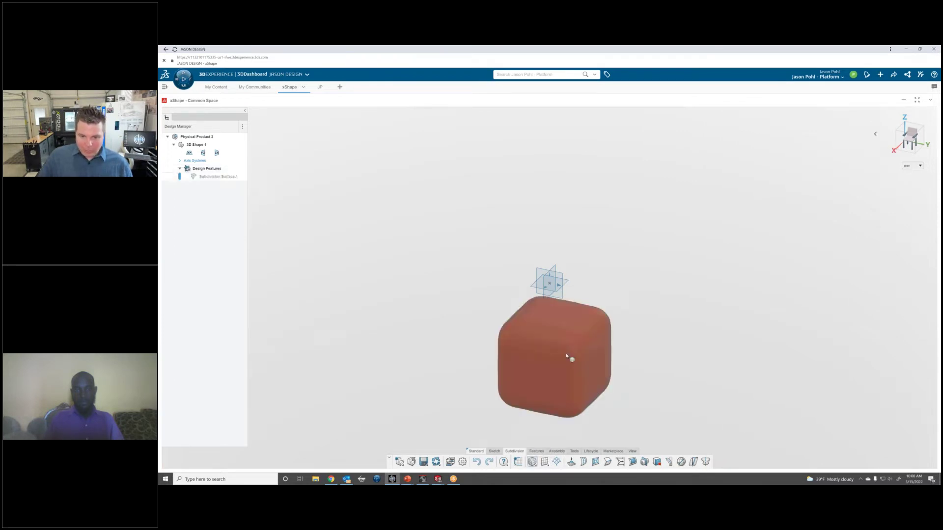
{"action": "left_click", "coordinate": [560, 279]}
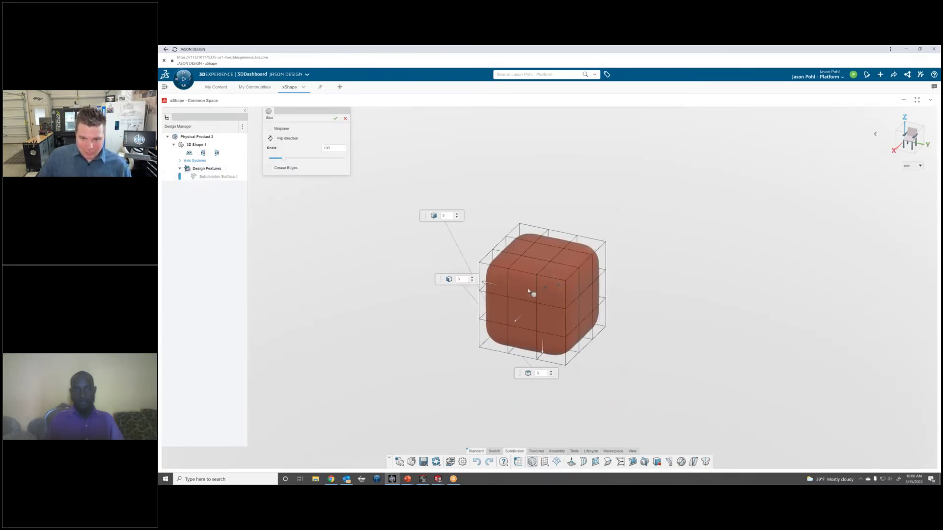
{"action": "left_click", "coordinate": [274, 129]}
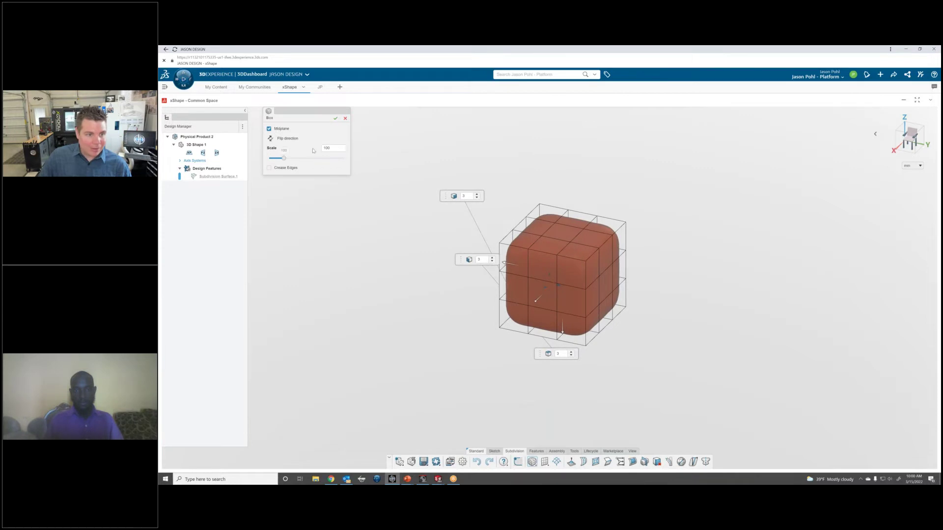
{"action": "left_click", "coordinate": [336, 119]}
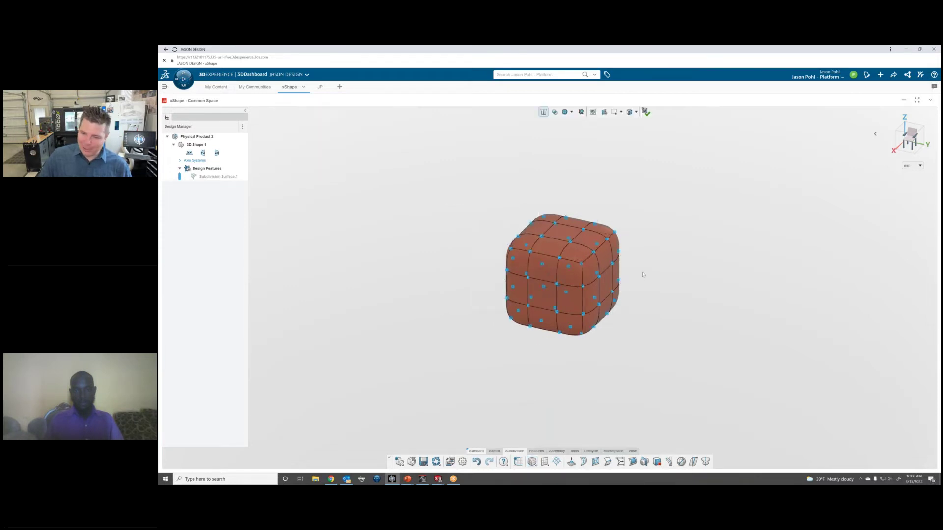
- Apply symmetry to the subdivision box about the zx plane
{"action": "middle_click_drag", "start_coordinate": [704, 185], "coordinate": [811, 162]}
{"action": "scroll", "coordinate": [922, 137], "scroll_direction": "up", "scroll_amount": 2}
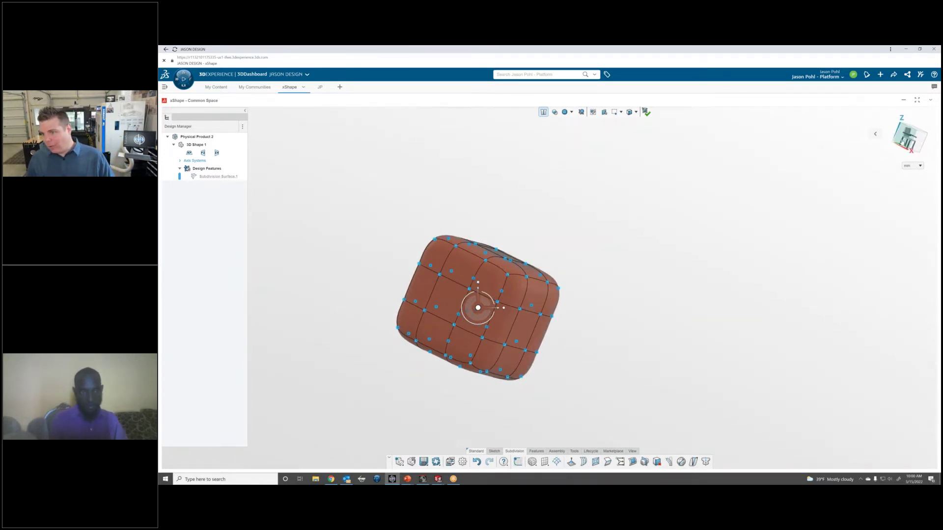
{"action": "left_click", "coordinate": [902, 141]}
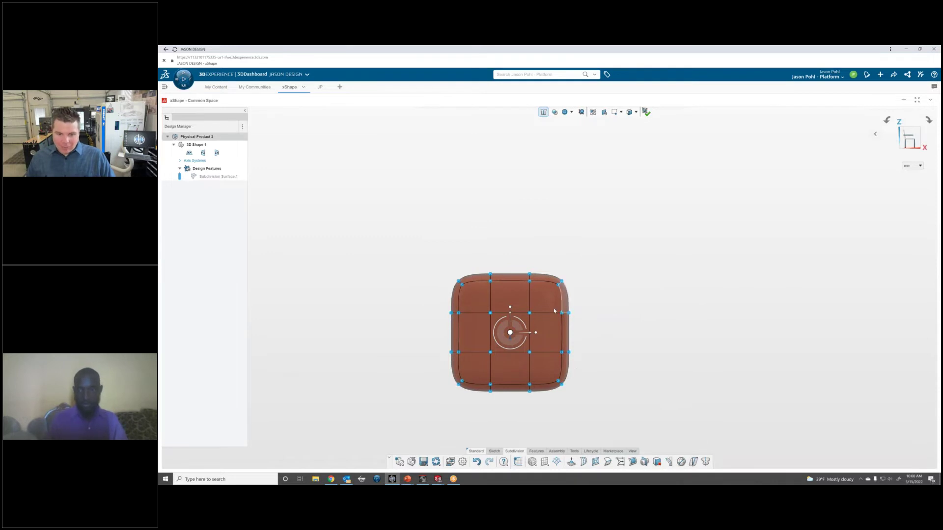
{"action": "middle_click_drag", "start_coordinate": [555, 310], "coordinate": [525, 339]}
{"action": "left_click", "coordinate": [706, 462]}
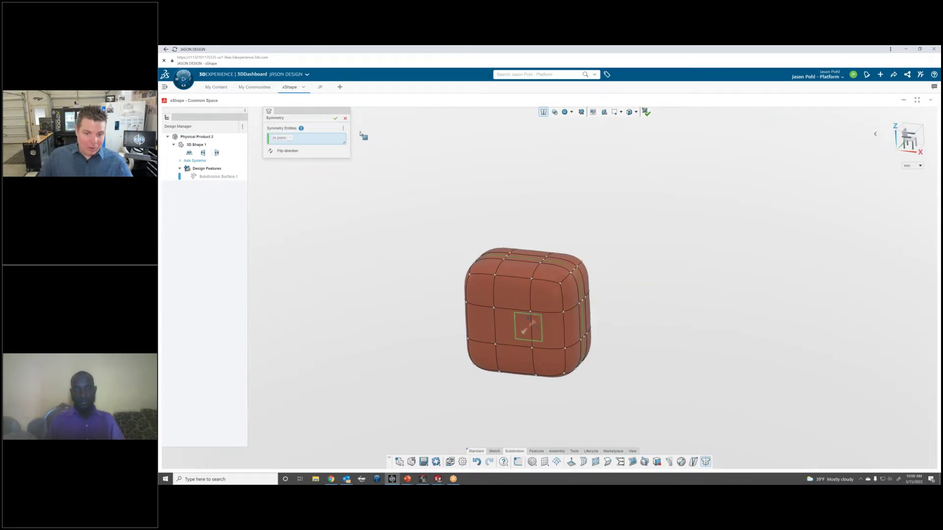
{"action": "left_click", "coordinate": [336, 119]}
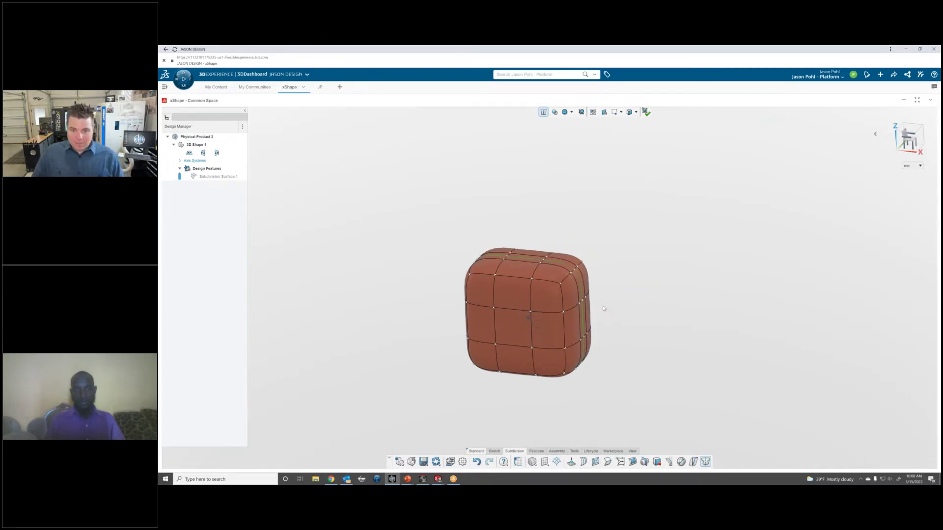
- Try shifting the control points on one half of the box to test the symmetry
{"action": "middle_click_drag", "start_coordinate": [603, 306], "coordinate": [583, 349]}
{"action": "left_click", "coordinate": [607, 339]}
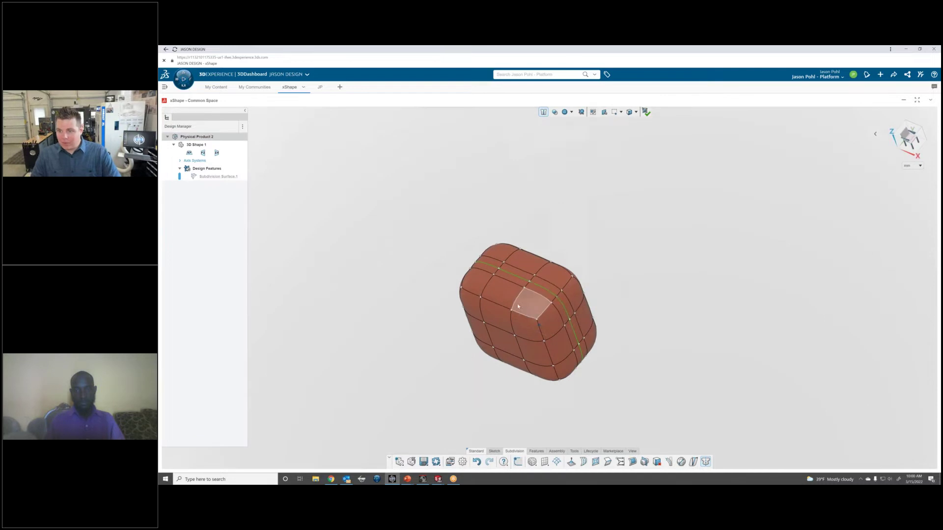
{"action": "scroll", "coordinate": [521, 297], "scroll_direction": "down", "scroll_amount": 5}
{"action": "scroll", "coordinate": [592, 310], "scroll_direction": "up", "scroll_amount": 2}
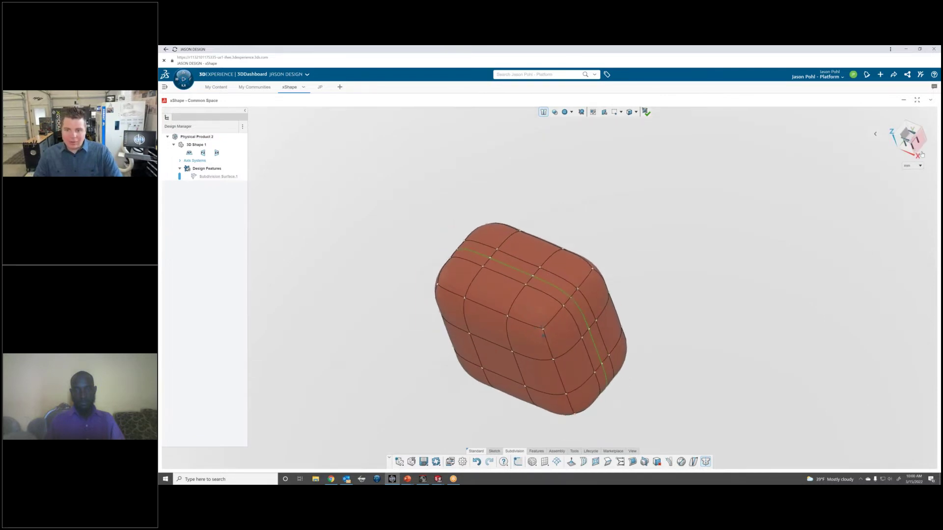
{"action": "left_click", "coordinate": [911, 132]}
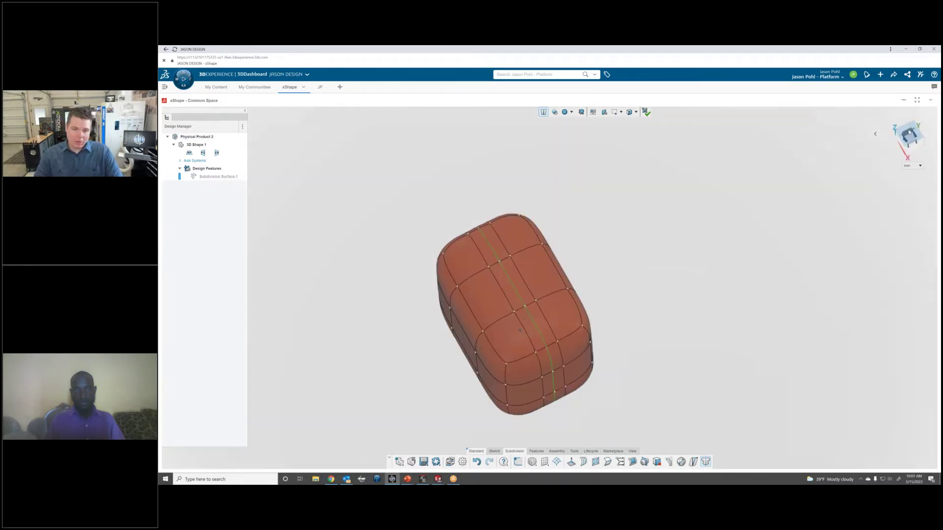
{"action": "left_click_drag", "start_coordinate": [618, 170], "coordinate": [522, 401]}
{"action": "left_click_drag", "start_coordinate": [560, 295], "coordinate": [583, 305]}
{"action": "middle_click_drag", "start_coordinate": [554, 340], "coordinate": [659, 304]}
- Extrude the lower faces on the box's positive X end
{"action": "left_click", "coordinate": [910, 143]}
{"action": "middle_click_drag", "start_coordinate": [598, 351], "coordinate": [577, 344]}
{"action": "left_click", "coordinate": [576, 343], "text": "ctrl"}
{"action": "left_click", "coordinate": [570, 465]}
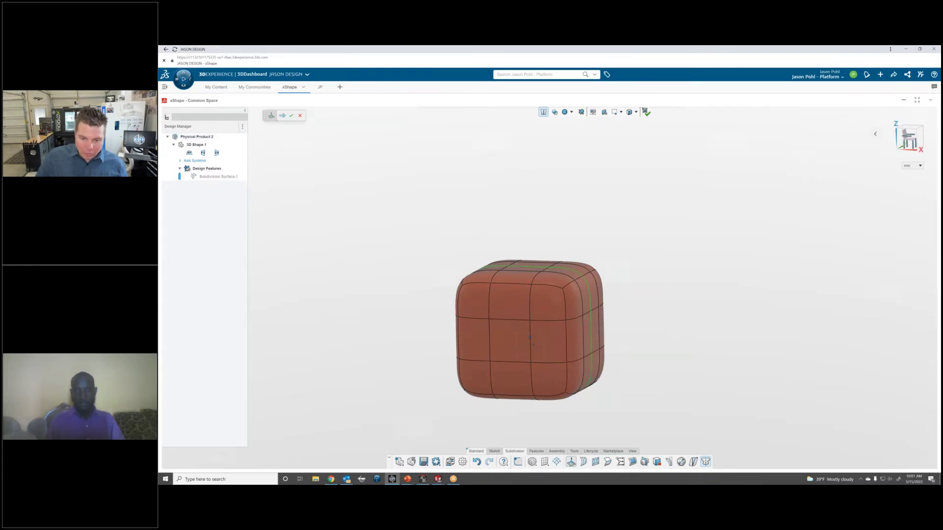
{"action": "left_click", "coordinate": [292, 116]}
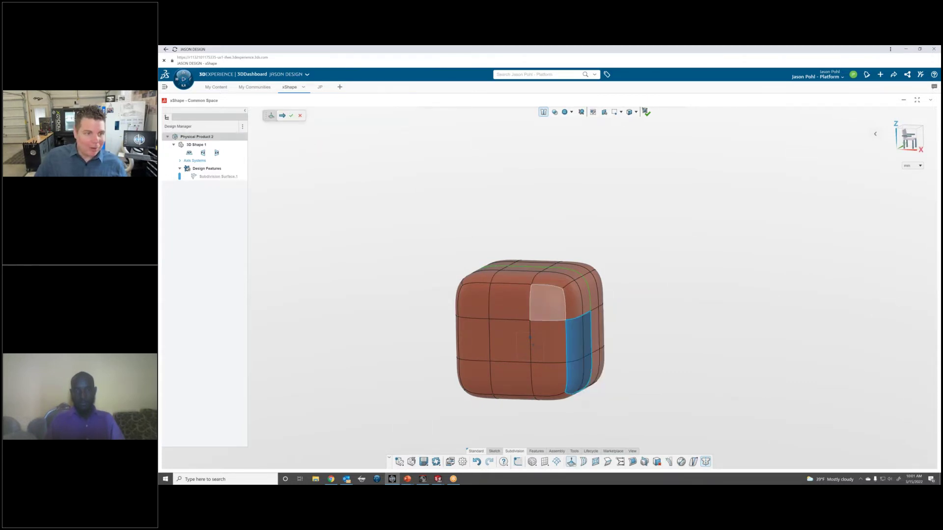
- Pull the extruded end's control points outward along X into a long snout and reduce the height of its tip
{"action": "left_click", "coordinate": [909, 142]}
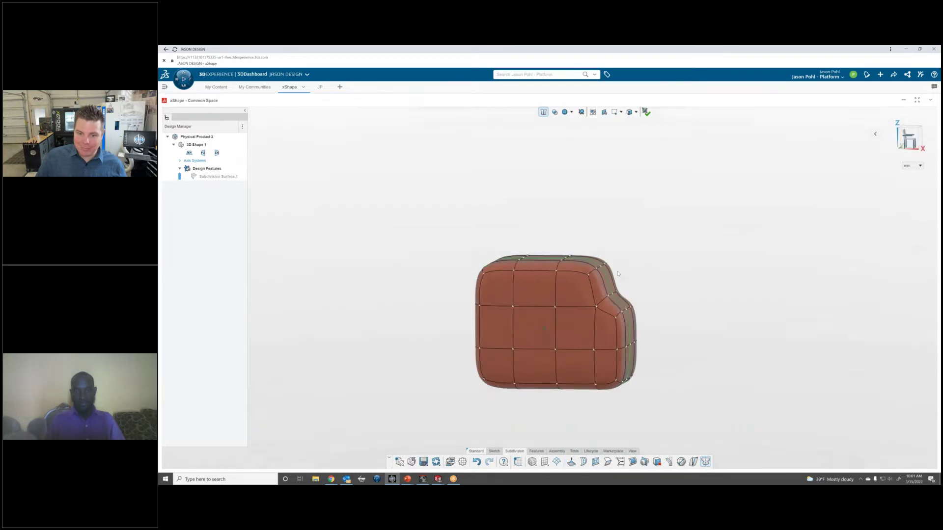
{"action": "left_click_drag", "start_coordinate": [692, 257], "coordinate": [634, 401]}
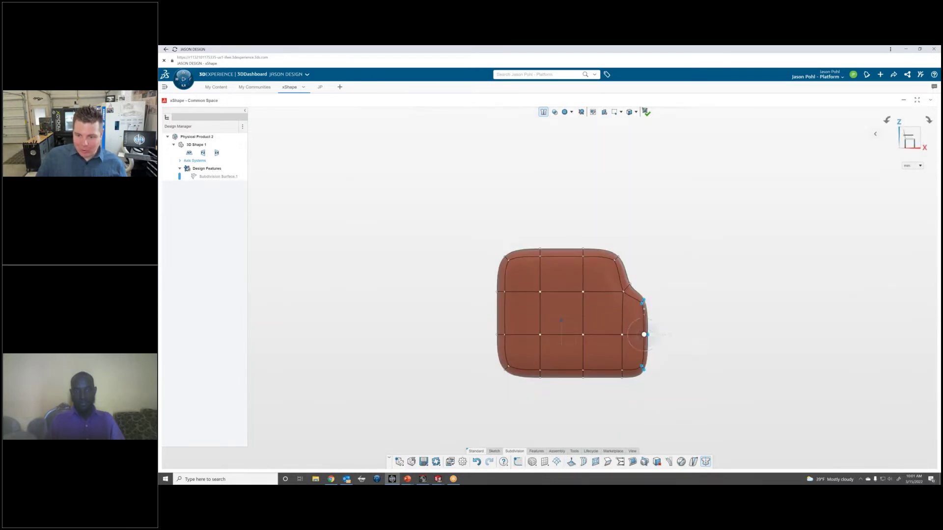
{"action": "left_click_drag", "start_coordinate": [697, 325], "coordinate": [743, 314]}
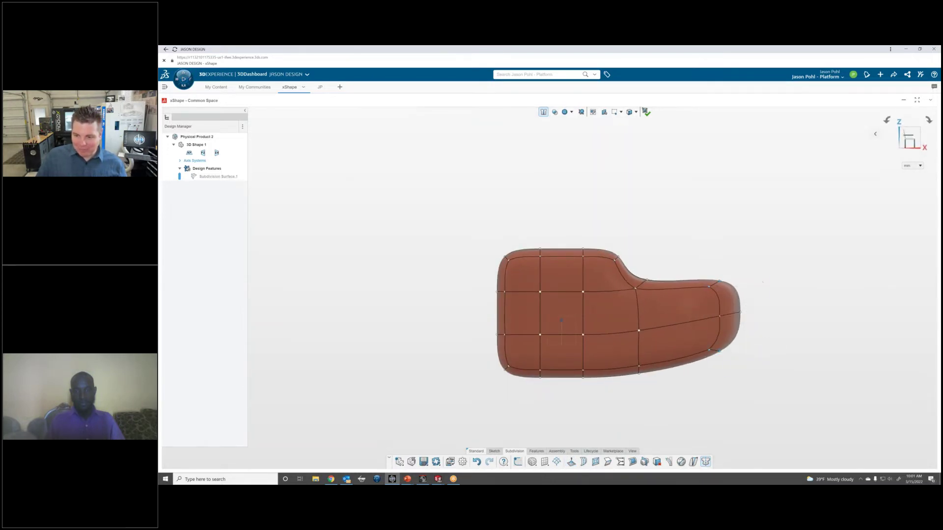
{"action": "left_click_drag", "start_coordinate": [765, 259], "coordinate": [676, 408]}
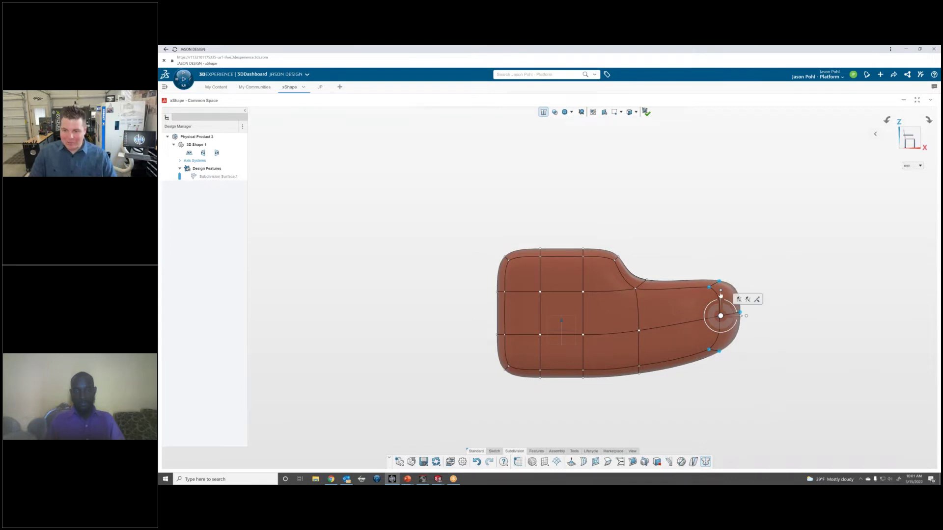
{"action": "left_click_drag", "start_coordinate": [726, 297], "coordinate": [728, 305]}
- Move the control points on the sides of the snout's tip inward to taper the snout symmetrically
{"action": "middle_click_drag", "start_coordinate": [718, 306], "coordinate": [702, 360]}
{"action": "left_click", "coordinate": [909, 132]}
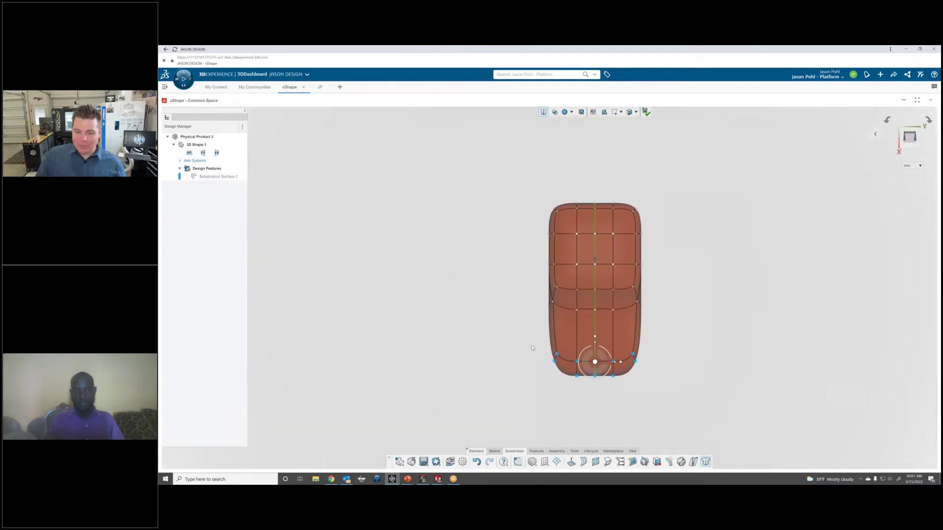
{"action": "left_click_drag", "start_coordinate": [537, 338], "coordinate": [584, 405]}
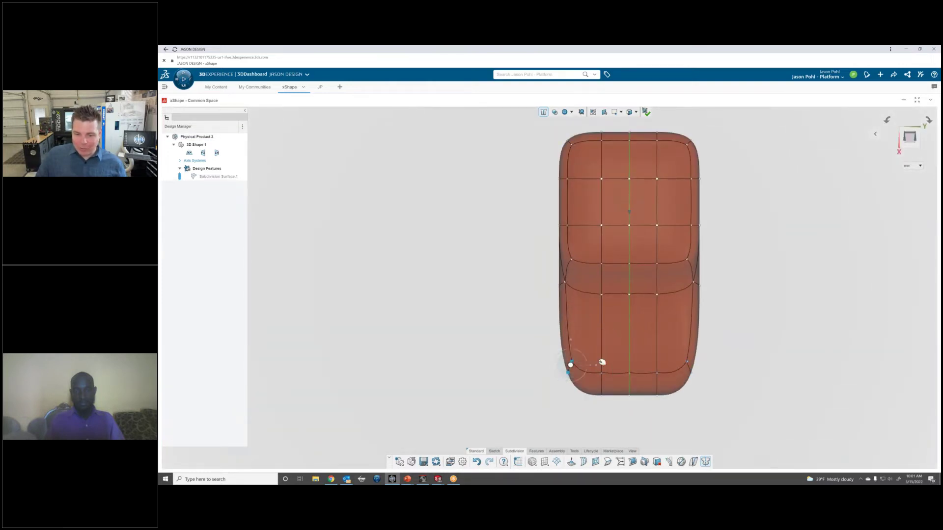
{"action": "left_click_drag", "start_coordinate": [603, 363], "coordinate": [613, 362]}
{"action": "scroll", "coordinate": [587, 361], "scroll_direction": "up", "scroll_amount": 3}
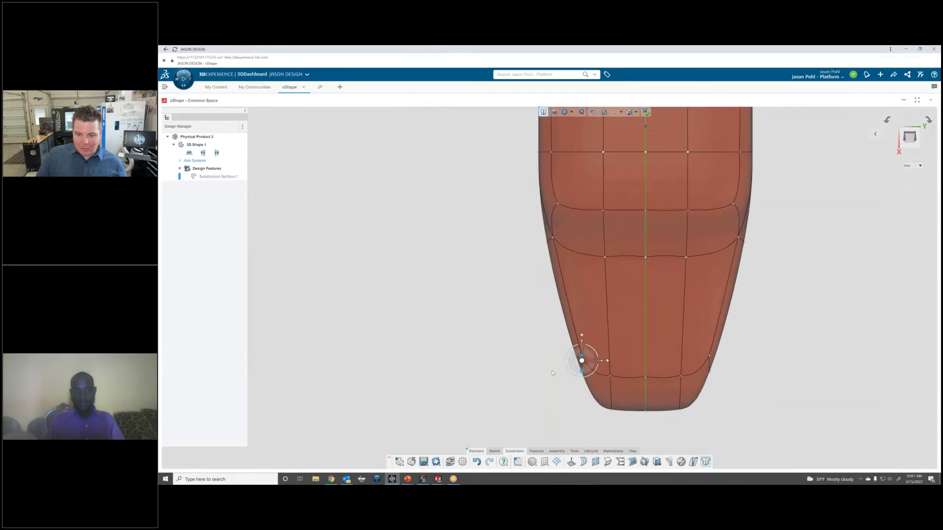
{"action": "scroll", "coordinate": [553, 374], "scroll_direction": "down", "scroll_amount": 2}
{"action": "left_click_drag", "start_coordinate": [609, 373], "coordinate": [606, 304]}
{"action": "left_click_drag", "start_coordinate": [591, 354], "coordinate": [605, 340]}
- Insert an edge loop around the snout between its base and its tip
{"action": "middle_click_drag", "start_coordinate": [527, 317], "coordinate": [644, 241]}
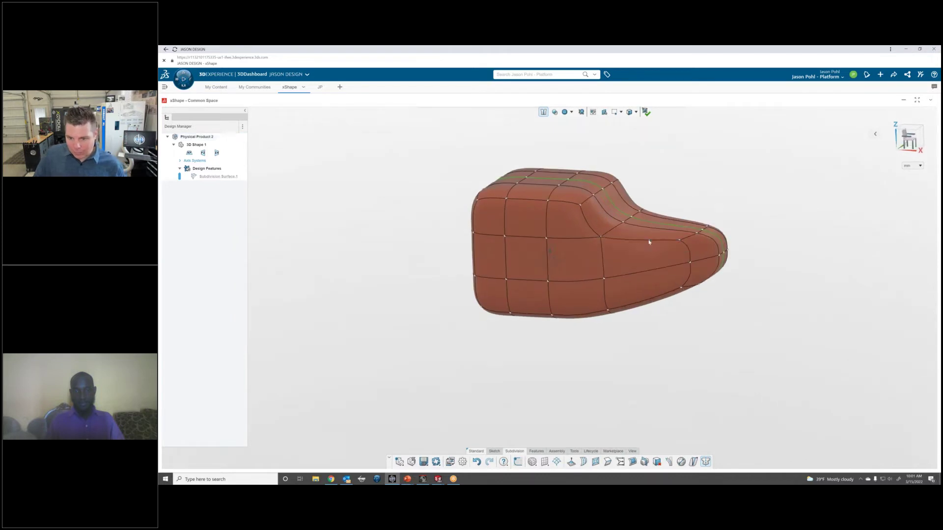
{"action": "left_click", "coordinate": [648, 239]}
{"action": "left_click", "coordinate": [671, 224]}
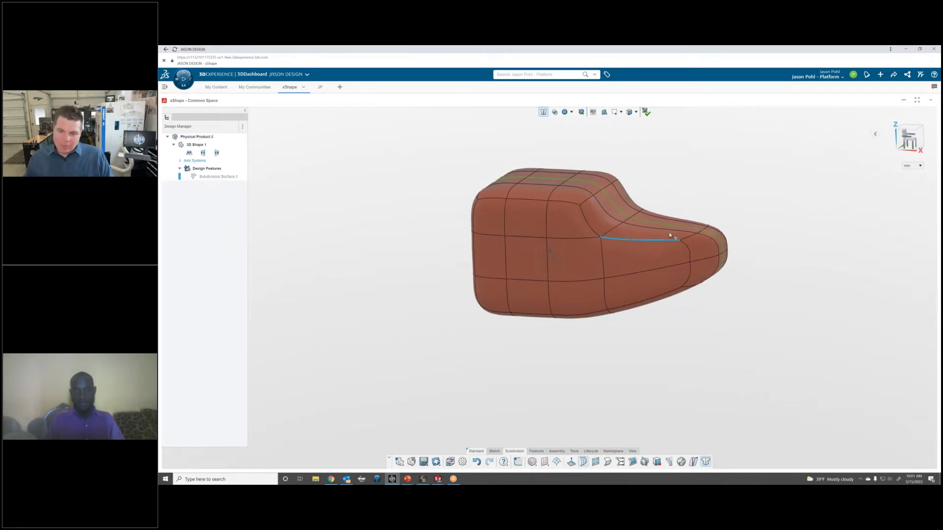
{"action": "left_click", "coordinate": [662, 236]}
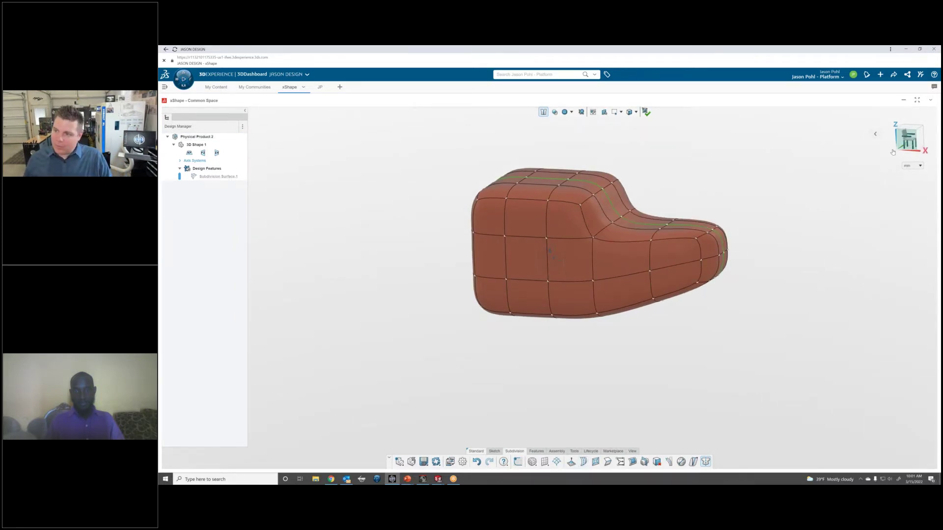
- Select the inserted edge loop's control points and adjust them to reshape the middle of the snout
{"action": "left_click", "coordinate": [893, 150]}
{"action": "left_click", "coordinate": [681, 248]}
{"action": "left_click_drag", "start_coordinate": [683, 249], "coordinate": [660, 253]}
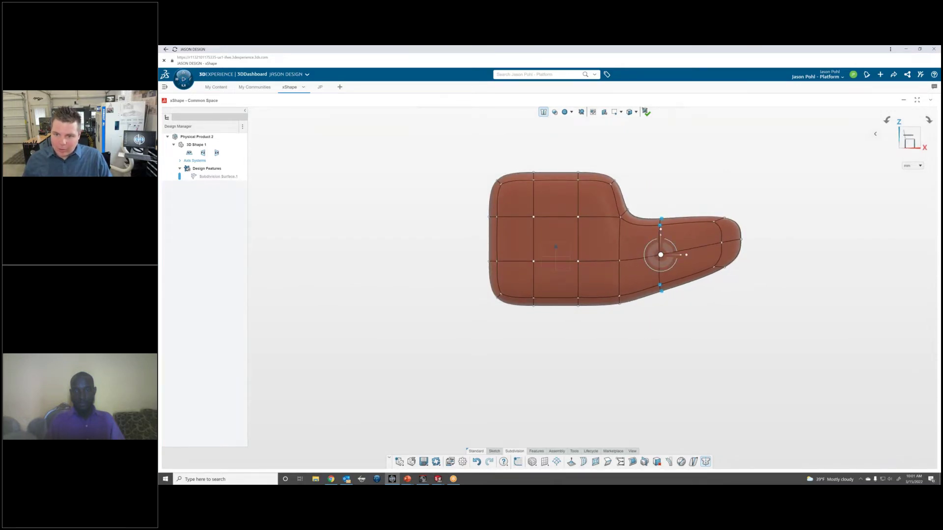
{"action": "middle_click_drag", "start_coordinate": [661, 255], "coordinate": [641, 285]}
{"action": "left_click_drag", "start_coordinate": [691, 210], "coordinate": [701, 206]}
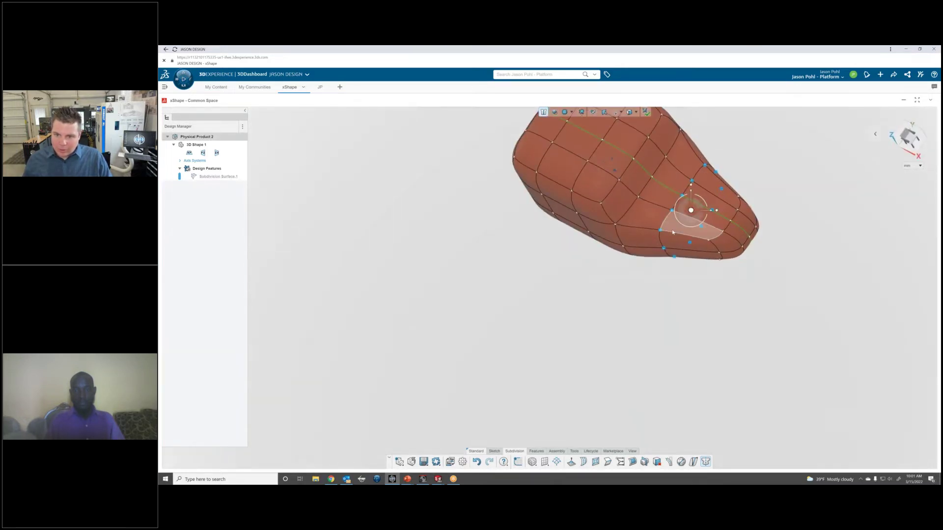
- Select the edges along the head's upper front corner and move them inward and down to round the head
{"action": "middle_click_drag", "start_coordinate": [673, 233], "coordinate": [642, 205]}
{"action": "scroll", "coordinate": [594, 225], "scroll_direction": "up", "scroll_amount": 1}
{"action": "double_click", "coordinate": [592, 226]}
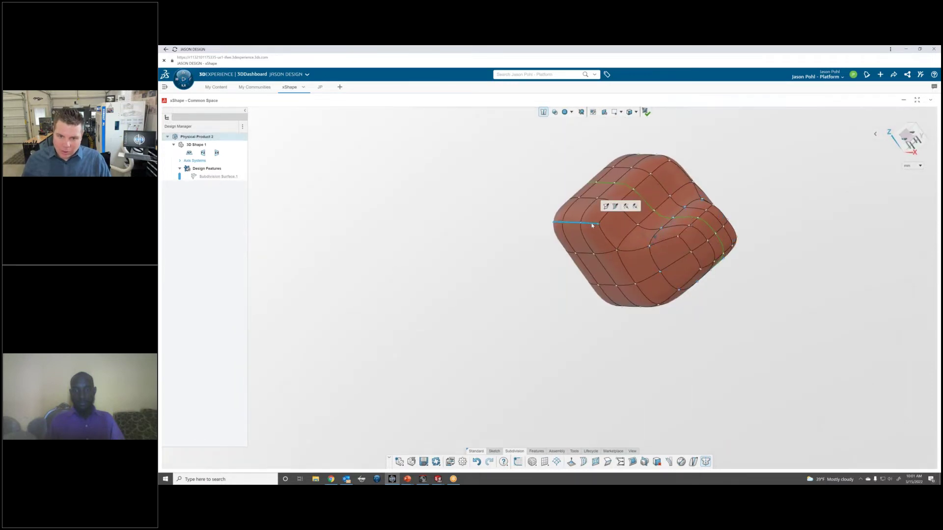
{"action": "left_click", "coordinate": [630, 251]}
{"action": "left_click", "coordinate": [670, 234], "text": "ctrl"}
{"action": "mouse_move", "coordinate": [670, 233]}
{"action": "middle_mouse_down"}
{"action": "mouse_move", "coordinate": [672, 255]}
{"action": "mouse_move", "coordinate": [671, 238]}
{"action": "middle_mouse_up"}
{"action": "left_click", "coordinate": [911, 141]}
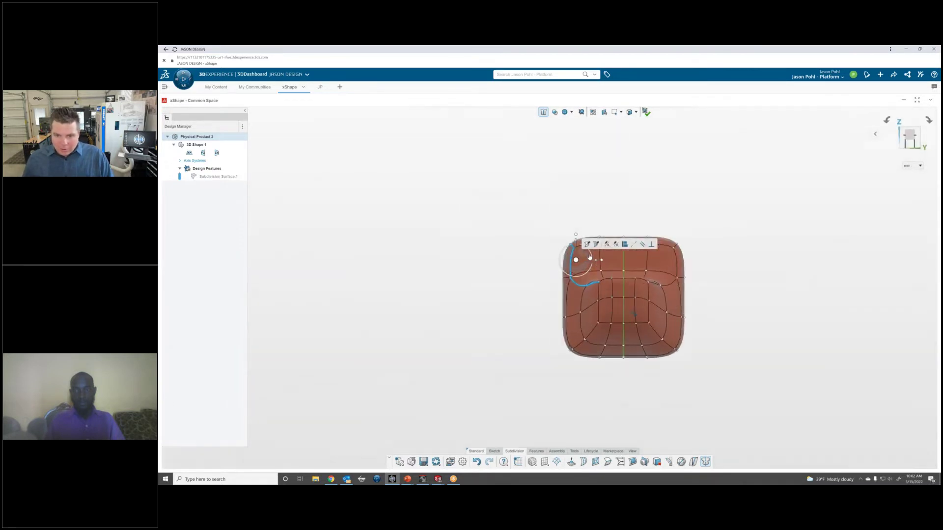
{"action": "mouse_move", "coordinate": [584, 265]}
{"action": "left_mouse_down"}
{"action": "mouse_move", "coordinate": [575, 267]}
{"action": "mouse_move", "coordinate": [596, 275]}
{"action": "left_mouse_up"}
- Extrude a face on top of the head into mirrored ears and stretch the ear tips upward
{"action": "middle_click_drag", "start_coordinate": [589, 263], "coordinate": [569, 255]}
{"action": "left_click", "coordinate": [567, 255]}
{"action": "left_click", "coordinate": [578, 284]}
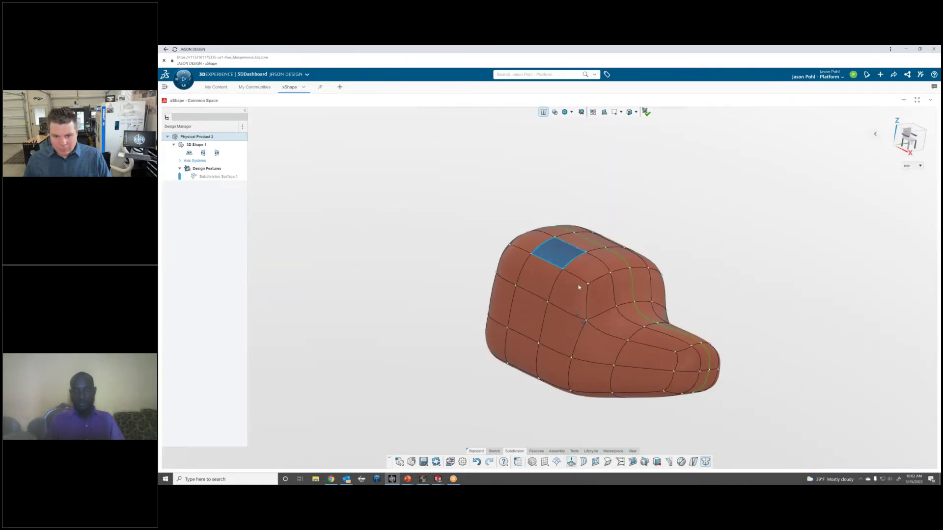
{"action": "left_click", "coordinate": [577, 306]}
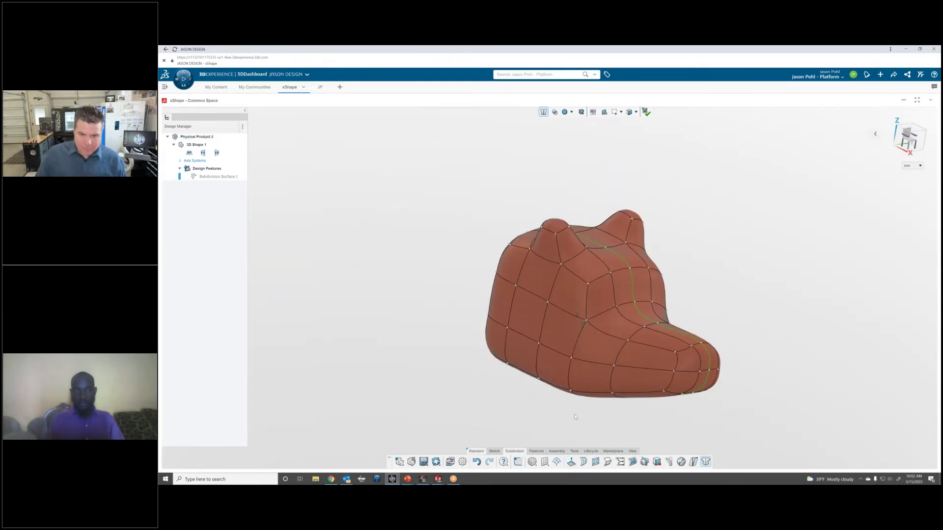
{"action": "left_click", "coordinate": [565, 228]}
{"action": "middle_click_drag", "start_coordinate": [559, 243], "coordinate": [542, 221]}
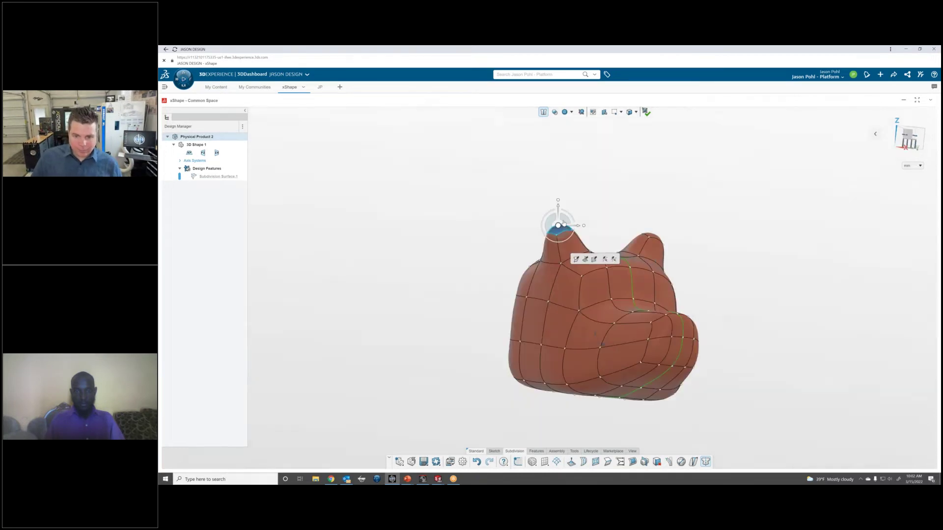
{"action": "left_click_drag", "start_coordinate": [560, 219], "coordinate": [567, 180]}
- Select edges on the front and outer side of the ear base and shift them to reshape the ears
{"action": "middle_click_drag", "start_coordinate": [570, 211], "coordinate": [577, 251]}
{"action": "left_click", "coordinate": [572, 250]}
{"action": "left_click", "coordinate": [576, 252]}
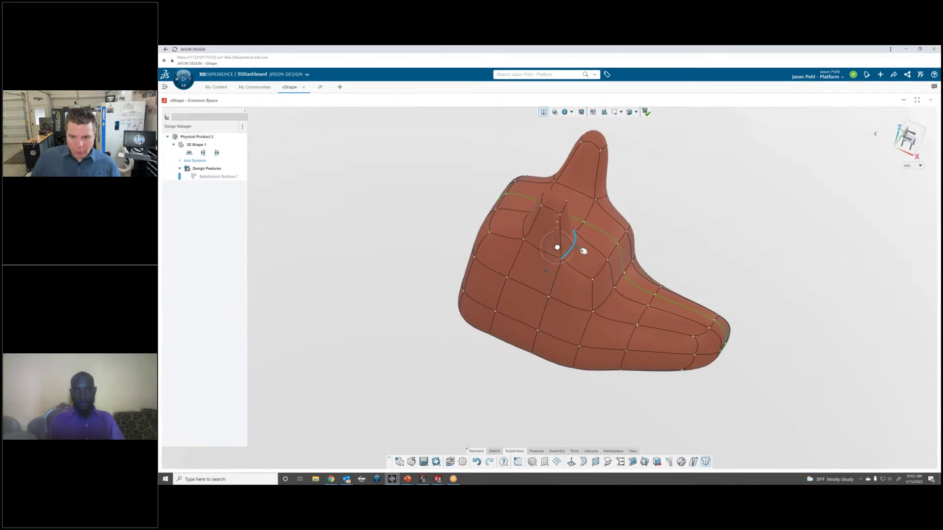
{"action": "left_click", "coordinate": [558, 246]}
{"action": "scroll", "coordinate": [555, 248], "scroll_direction": "up", "scroll_amount": 5}
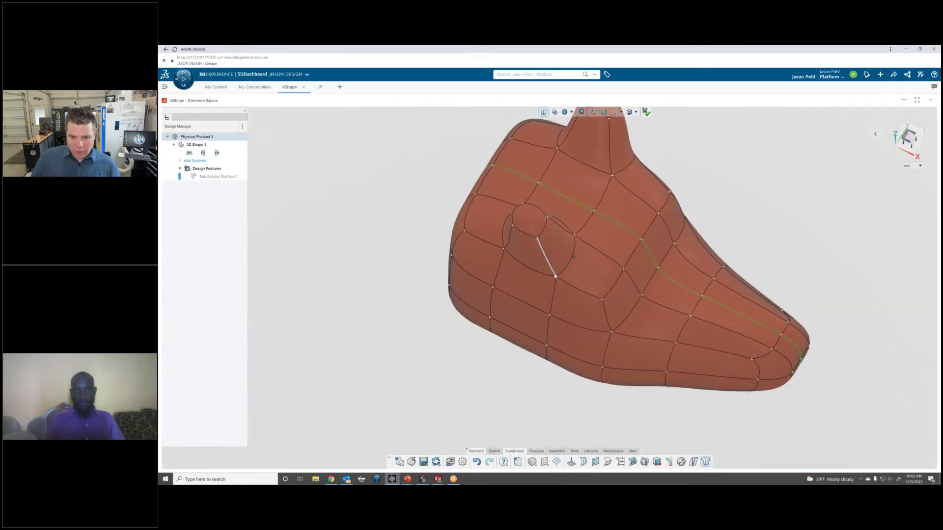
{"action": "middle_click_drag", "start_coordinate": [550, 269], "coordinate": [548, 267]}
{"action": "left_click", "coordinate": [548, 267]}
{"action": "left_click_drag", "start_coordinate": [545, 262], "coordinate": [530, 252]}
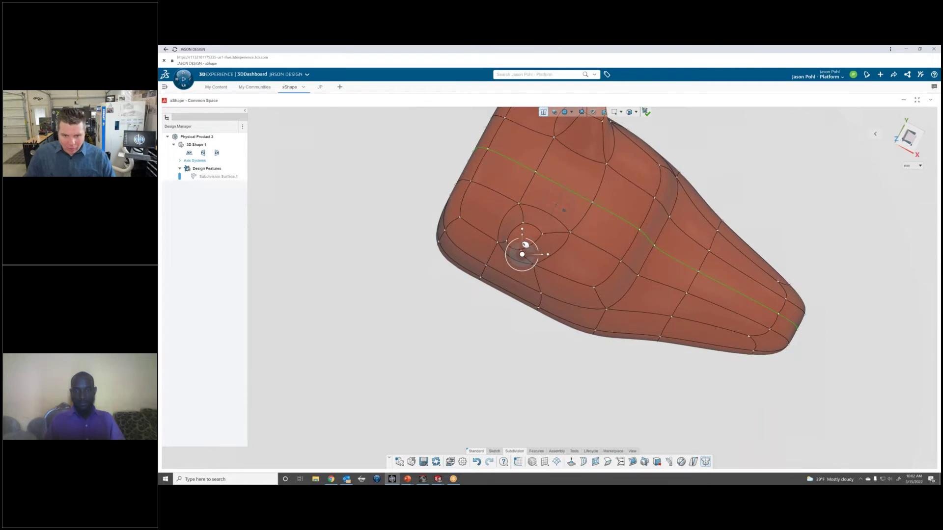
- Select the inner front edge at the ear base and move it outward to widen the base
{"action": "scroll", "coordinate": [554, 239], "scroll_direction": "up", "scroll_amount": 2}
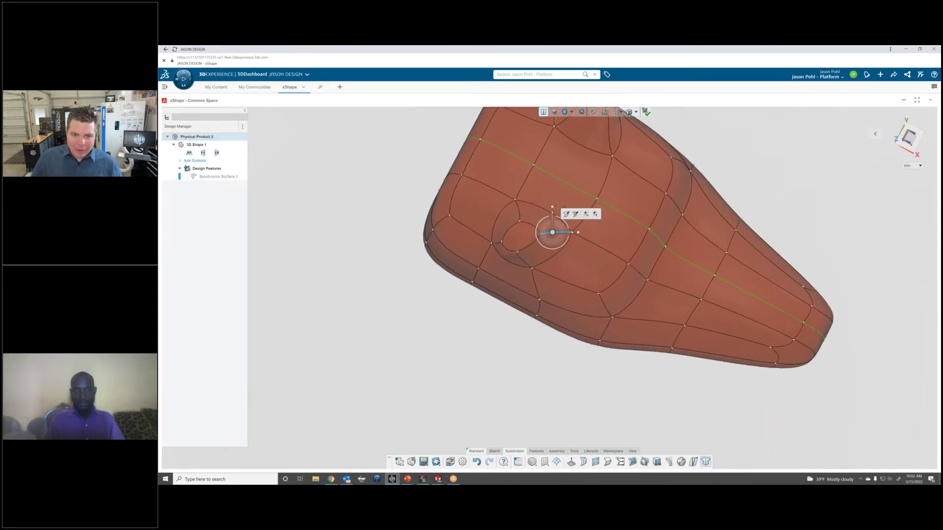
{"action": "left_click_drag", "start_coordinate": [573, 232], "coordinate": [584, 234]}
{"action": "scroll", "coordinate": [533, 269], "scroll_direction": "down", "scroll_amount": 1}
{"action": "scroll", "coordinate": [526, 266], "scroll_direction": "down", "scroll_amount": 3}
{"action": "middle_click_drag", "start_coordinate": [527, 265], "coordinate": [522, 225]}
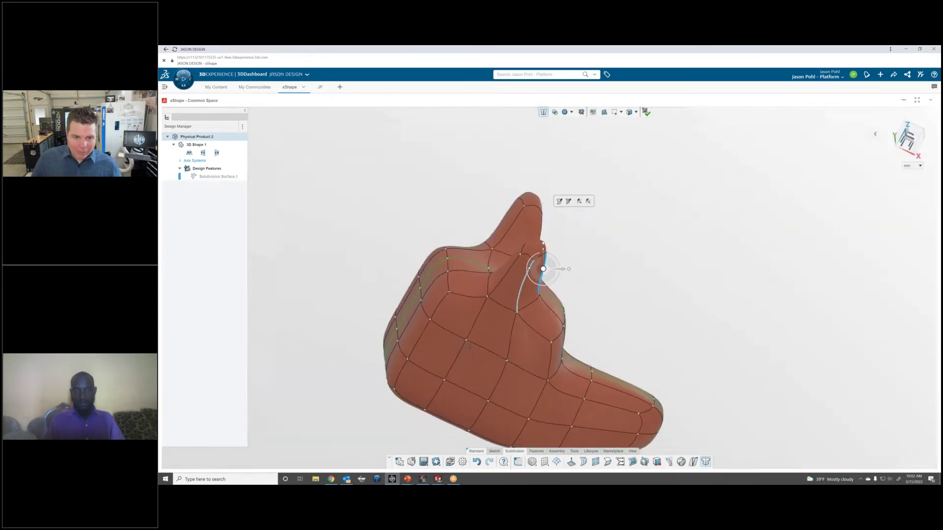
- Adjust the edges along the upper rear corner of the head behind the ears
{"action": "scroll", "coordinate": [454, 300], "scroll_direction": "up", "scroll_amount": 2}
{"action": "middle_click_drag", "start_coordinate": [460, 311], "coordinate": [467, 307]}
{"action": "left_click_drag", "start_coordinate": [476, 278], "coordinate": [484, 282]}
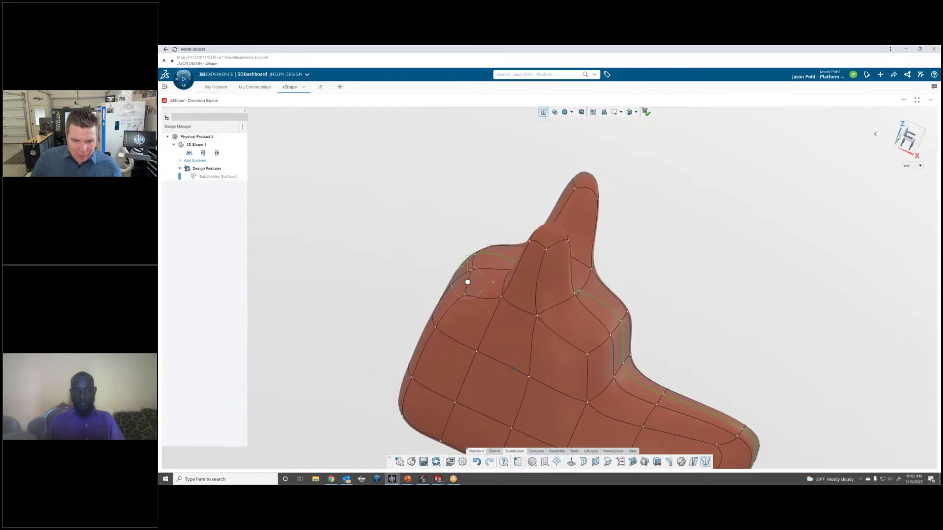
{"action": "scroll", "coordinate": [476, 293], "scroll_direction": "up", "scroll_amount": 5}
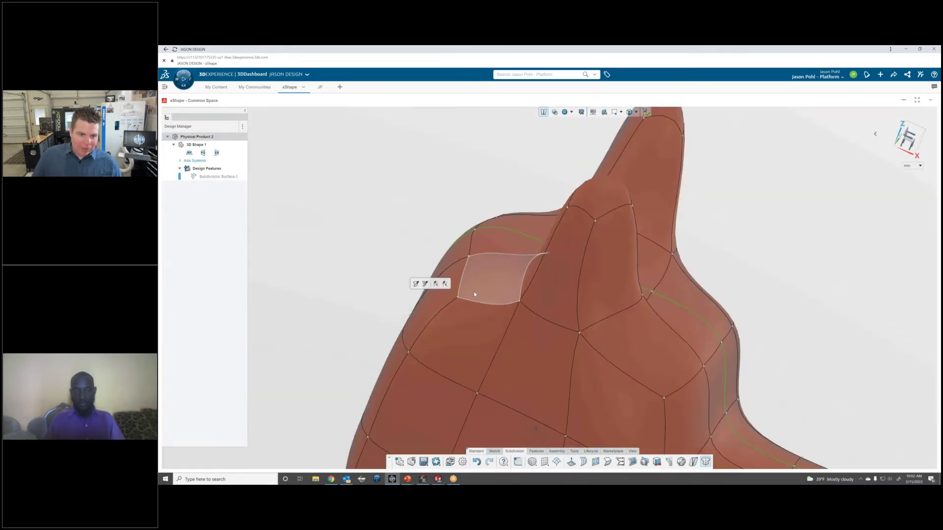
{"action": "left_click", "coordinate": [462, 303]}
{"action": "middle_click_drag", "start_coordinate": [459, 303], "coordinate": [443, 362]}
{"action": "left_click_drag", "start_coordinate": [468, 299], "coordinate": [475, 301]}
{"action": "left_click", "coordinate": [477, 232]}
{"action": "left_click_drag", "start_coordinate": [477, 231], "coordinate": [472, 230]}
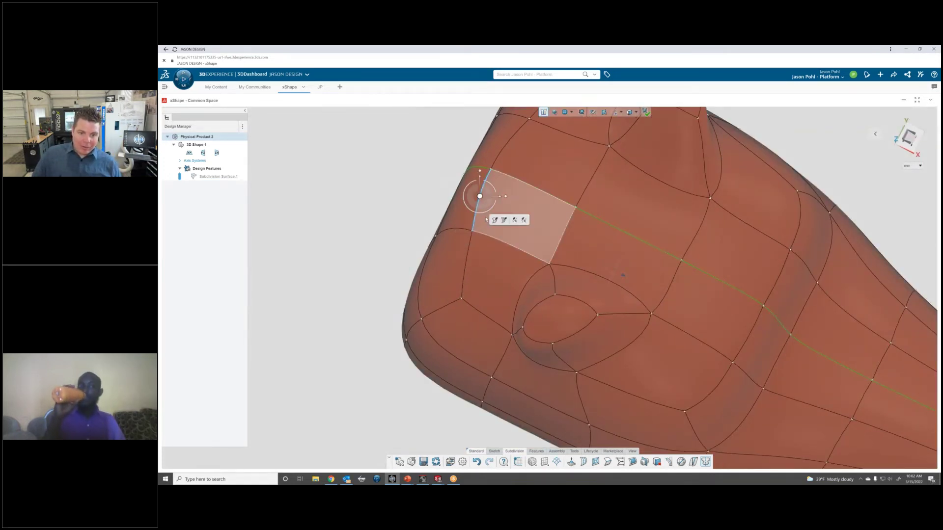
- Select the two adjacent faces behind the ear and move them to smooth the back of the head
{"action": "left_click", "coordinate": [537, 244]}
{"action": "left_click", "coordinate": [512, 291], "text": "ctrl"}
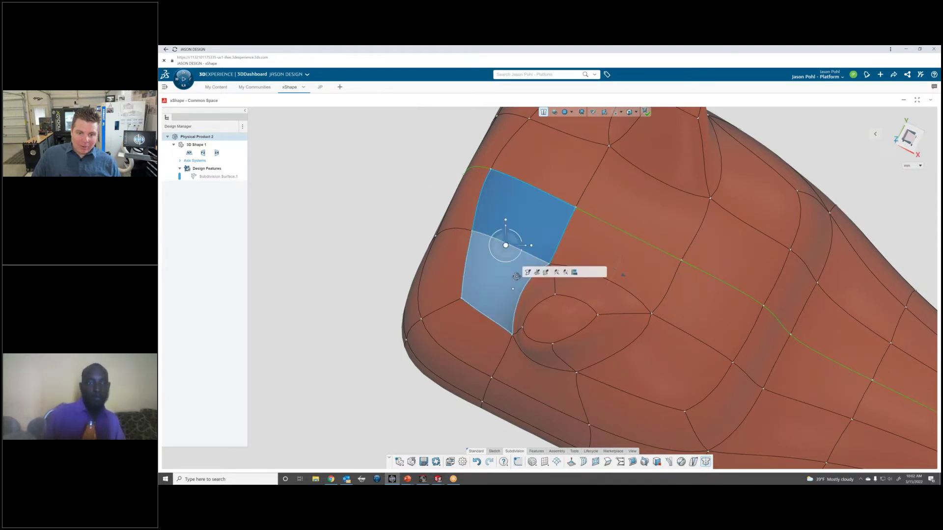
{"action": "middle_click_drag", "start_coordinate": [513, 291], "coordinate": [507, 235]}
{"action": "middle_click_drag", "start_coordinate": [514, 283], "coordinate": [507, 281]}
{"action": "left_click_drag", "start_coordinate": [490, 258], "coordinate": [496, 264]}
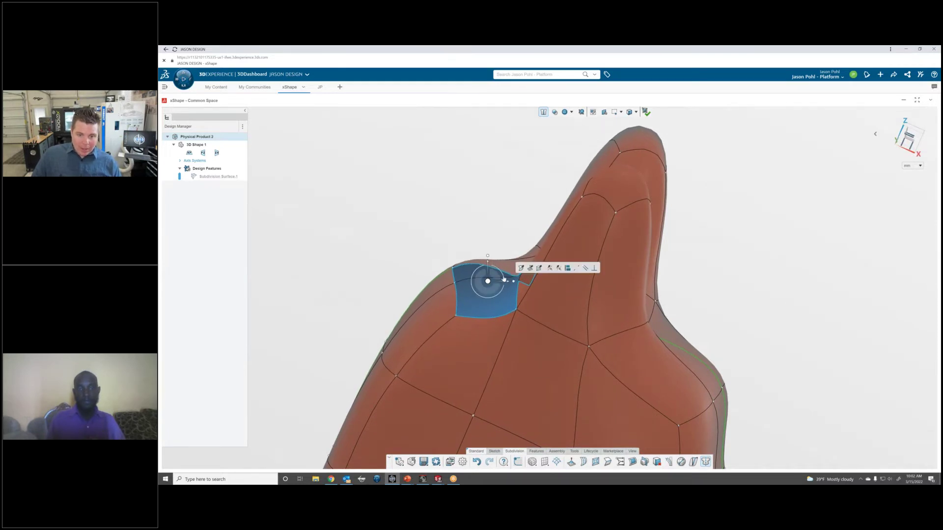
- Select the control point on the outer side of the ear and move it inward toward the head's rear
{"action": "middle_click_drag", "start_coordinate": [508, 275], "coordinate": [646, 324]}
{"action": "middle_click_drag", "start_coordinate": [581, 326], "coordinate": [620, 413]}
{"action": "scroll", "coordinate": [623, 367], "scroll_direction": "up", "scroll_amount": 2}
{"action": "left_click", "coordinate": [628, 352]}
{"action": "middle_click_drag", "start_coordinate": [629, 373], "coordinate": [636, 359]}
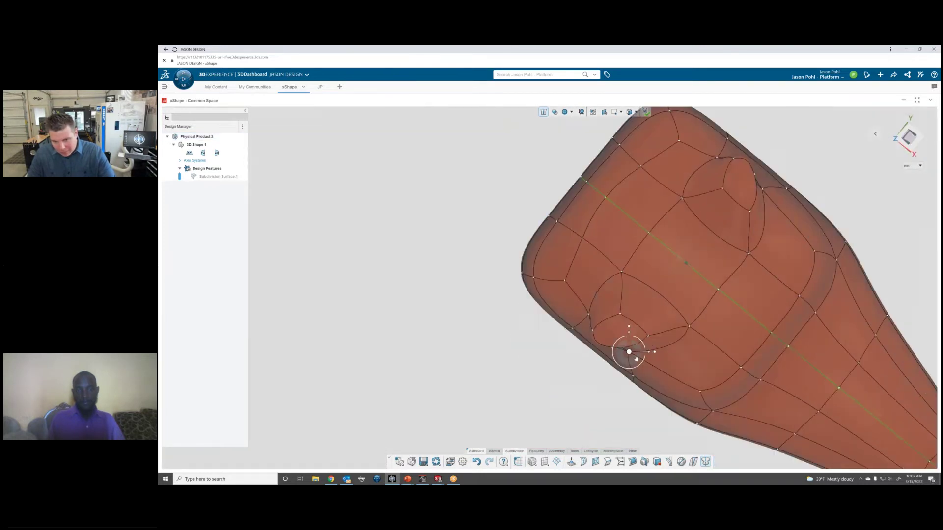
{"action": "left_click_drag", "start_coordinate": [630, 354], "coordinate": [613, 343]}
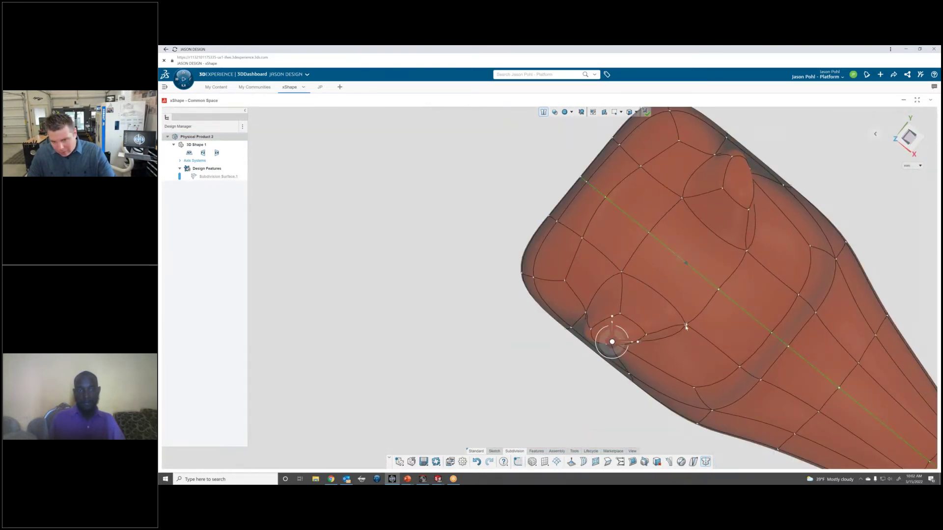
- Reposition the control points at the inner front of the ear base to shape the front of the ears
{"action": "scroll", "coordinate": [685, 330], "scroll_direction": "up", "scroll_amount": 2}
{"action": "left_click", "coordinate": [686, 323]}
{"action": "mouse_move", "coordinate": [688, 323]}
{"action": "left_mouse_down"}
{"action": "mouse_move", "coordinate": [705, 339]}
{"action": "mouse_move", "coordinate": [696, 333]}
{"action": "left_mouse_up"}
{"action": "middle_click_drag", "start_coordinate": [696, 332], "coordinate": [640, 299]}
{"action": "left_click", "coordinate": [653, 297]}
{"action": "left_click_drag", "start_coordinate": [640, 299], "coordinate": [628, 295]}
- Extrude the large front face of the ear forward on both mirrored ears
{"action": "mouse_move", "coordinate": [629, 295]}
{"action": "middle_mouse_down"}
{"action": "mouse_move", "coordinate": [663, 287]}
{"action": "mouse_move", "coordinate": [680, 297]}
{"action": "mouse_move", "coordinate": [622, 312]}
{"action": "middle_mouse_up"}
{"action": "left_click", "coordinate": [614, 331]}
{"action": "left_click", "coordinate": [617, 331]}
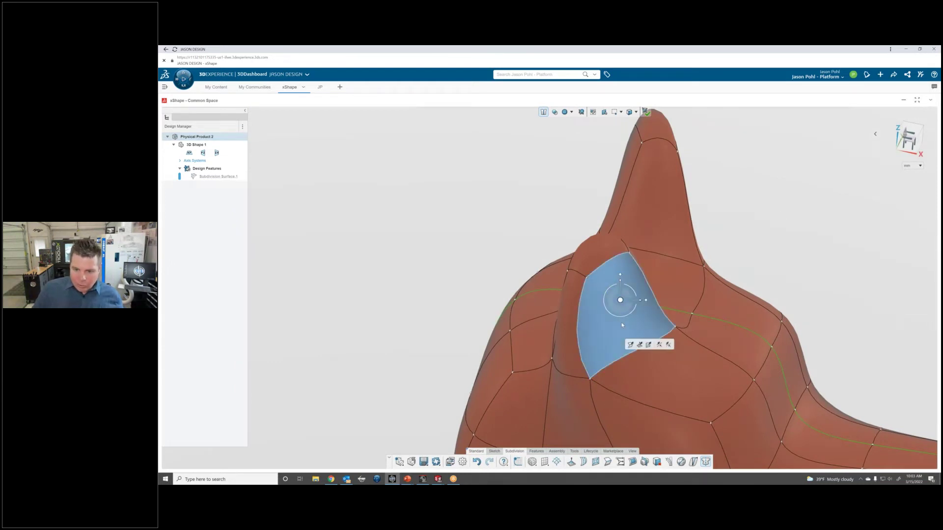
{"action": "left_click", "coordinate": [639, 345]}
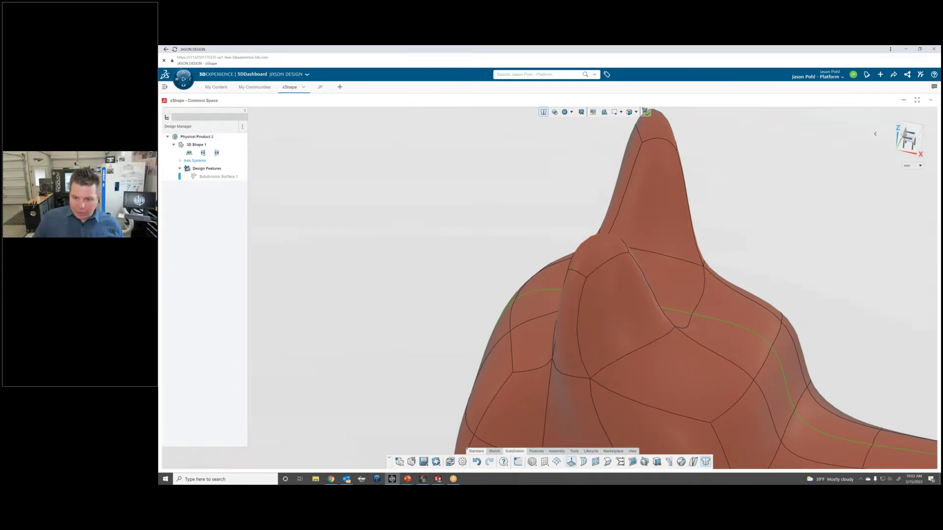
{"action": "left_click", "coordinate": [633, 329]}
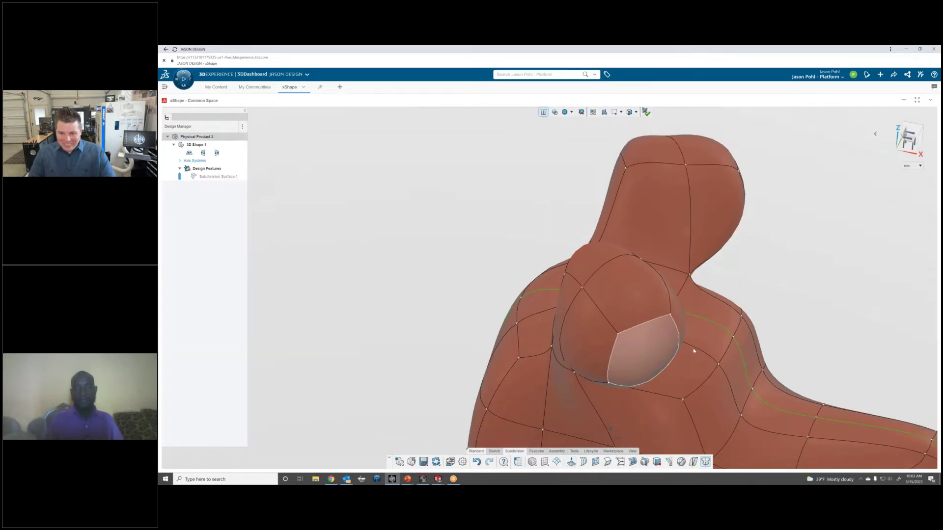
- Select the end face of the ear extrusion and reposition it closer to the ear
{"action": "middle_click_drag", "start_coordinate": [694, 351], "coordinate": [565, 278]}
{"action": "left_click", "coordinate": [600, 312]}
{"action": "left_click", "coordinate": [595, 309], "text": "ctrl"}
{"action": "left_click", "coordinate": [589, 327], "text": "ctrl"}
{"action": "left_click", "coordinate": [610, 292]}
{"action": "scroll", "coordinate": [591, 293], "scroll_direction": "up", "scroll_amount": 2}
{"action": "left_click", "coordinate": [550, 309]}
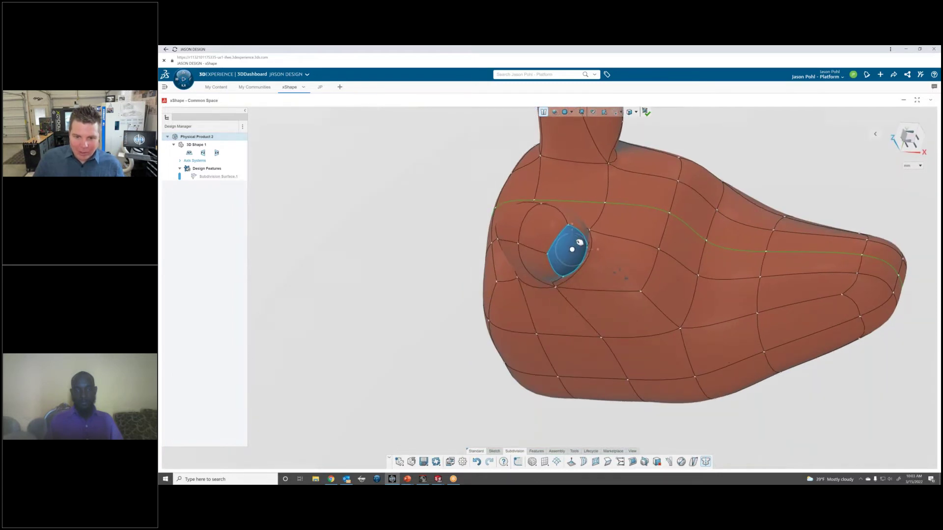
{"action": "middle_click_drag", "start_coordinate": [577, 239], "coordinate": [581, 274]}
{"action": "scroll", "coordinate": [573, 188], "scroll_direction": "down", "scroll_amount": 1}
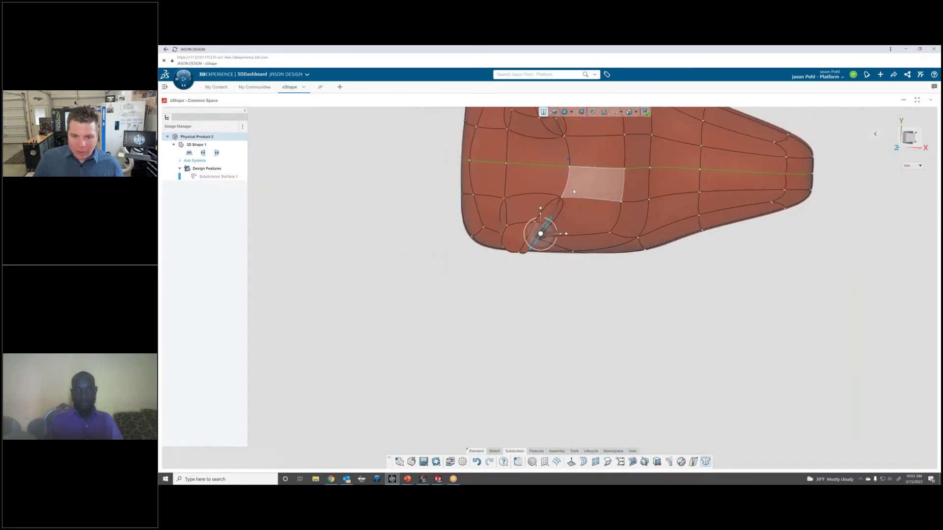
- Push the extruded front face back into the ear to start hollowing it
{"action": "middle_click_drag", "start_coordinate": [573, 188], "coordinate": [573, 179]}
{"action": "scroll", "coordinate": [573, 194], "scroll_direction": "up", "scroll_amount": 4}
{"action": "right_click", "coordinate": [537, 226]}
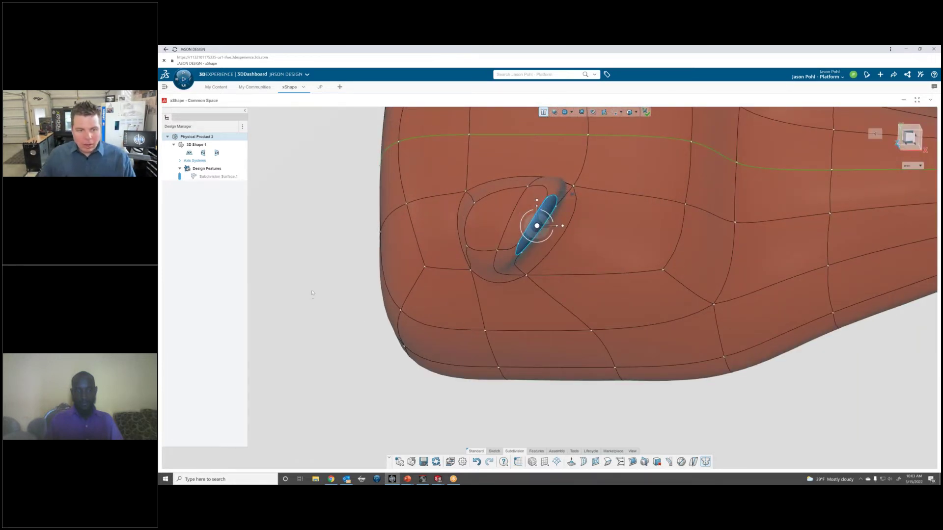
{"action": "left_click", "coordinate": [314, 293]}
{"action": "scroll", "coordinate": [543, 214], "scroll_direction": "up", "scroll_amount": 3}
{"action": "left_click", "coordinate": [542, 213]}
{"action": "middle_click_drag", "start_coordinate": [542, 212], "coordinate": [541, 249]}
{"action": "left_click_drag", "start_coordinate": [541, 249], "coordinate": [522, 229]}
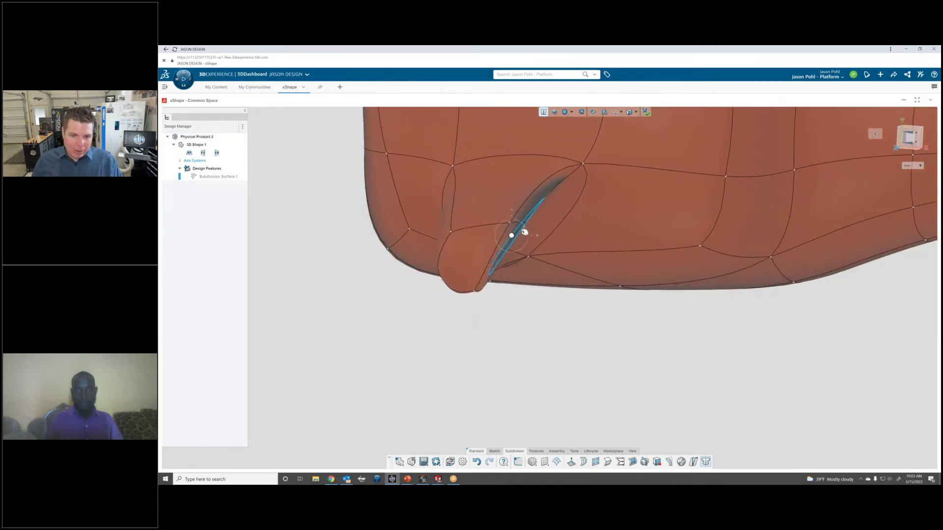
- Adjust the faces and edges around the ear's hollow to thin the rim
{"action": "middle_click_drag", "start_coordinate": [525, 233], "coordinate": [509, 183]}
{"action": "left_click", "coordinate": [503, 224]}
{"action": "left_click", "coordinate": [494, 208]}
{"action": "middle_click_drag", "start_coordinate": [561, 211], "coordinate": [540, 187]}
{"action": "left_click", "coordinate": [547, 189]}
{"action": "middle_click_drag", "start_coordinate": [523, 217], "coordinate": [539, 239]}
{"action": "left_click", "coordinate": [448, 182], "text": "ctrl"}
{"action": "mouse_move", "coordinate": [497, 233]}
{"action": "left_mouse_down"}
{"action": "mouse_move", "coordinate": [501, 240]}
{"action": "mouse_move", "coordinate": [505, 221]}
{"action": "left_mouse_up"}
{"action": "middle_click_drag", "start_coordinate": [506, 221], "coordinate": [540, 175]}
- Refine the ear's outline and reposition its inner face within the hollow
{"action": "middle_click_drag", "start_coordinate": [472, 211], "coordinate": [525, 259]}
{"action": "scroll", "coordinate": [501, 232], "scroll_direction": "up", "scroll_amount": 2}
{"action": "left_click", "coordinate": [492, 228]}
{"action": "mouse_move", "coordinate": [539, 211]}
{"action": "left_mouse_down"}
{"action": "mouse_move", "coordinate": [551, 233]}
{"action": "mouse_move", "coordinate": [548, 205]}
{"action": "mouse_move", "coordinate": [540, 214]}
{"action": "left_mouse_up"}
{"action": "scroll", "coordinate": [544, 232], "scroll_direction": "up", "scroll_amount": 3}
{"action": "scroll", "coordinate": [626, 249], "scroll_direction": "down", "scroll_amount": 1}
{"action": "middle_click_drag", "start_coordinate": [630, 251], "coordinate": [668, 279]}
{"action": "left_click", "coordinate": [660, 278]}
{"action": "left_click_drag", "start_coordinate": [668, 279], "coordinate": [684, 267]}
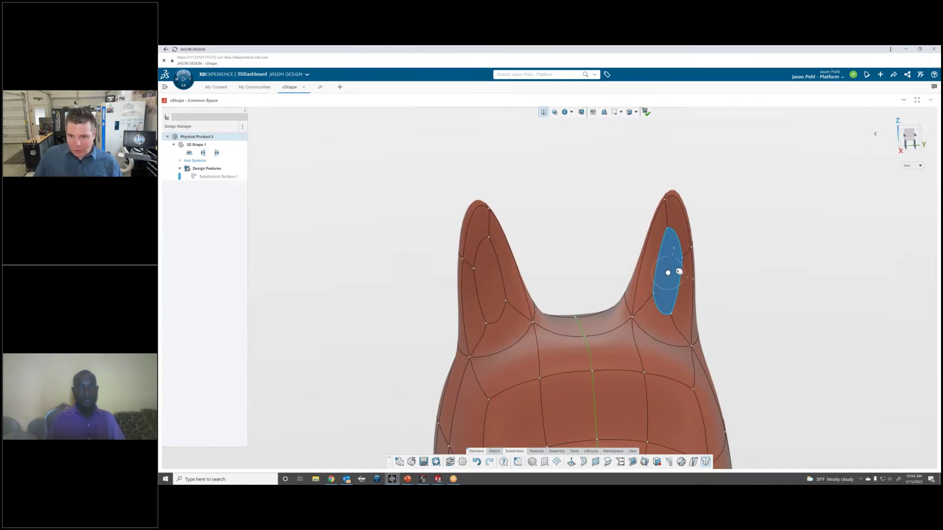
- Examine the head and ears from the front and side and select the edge at the brow
{"action": "middle_click_drag", "start_coordinate": [543, 315], "coordinate": [551, 335]}
{"action": "scroll", "coordinate": [575, 318], "scroll_direction": "down", "scroll_amount": 4}
{"action": "left_click", "coordinate": [664, 360]}
{"action": "scroll", "coordinate": [572, 339], "scroll_direction": "down", "scroll_amount": 2}
{"action": "scroll", "coordinate": [572, 330], "scroll_direction": "up", "scroll_amount": 3}
{"action": "scroll", "coordinate": [620, 334], "scroll_direction": "up", "scroll_amount": 2}
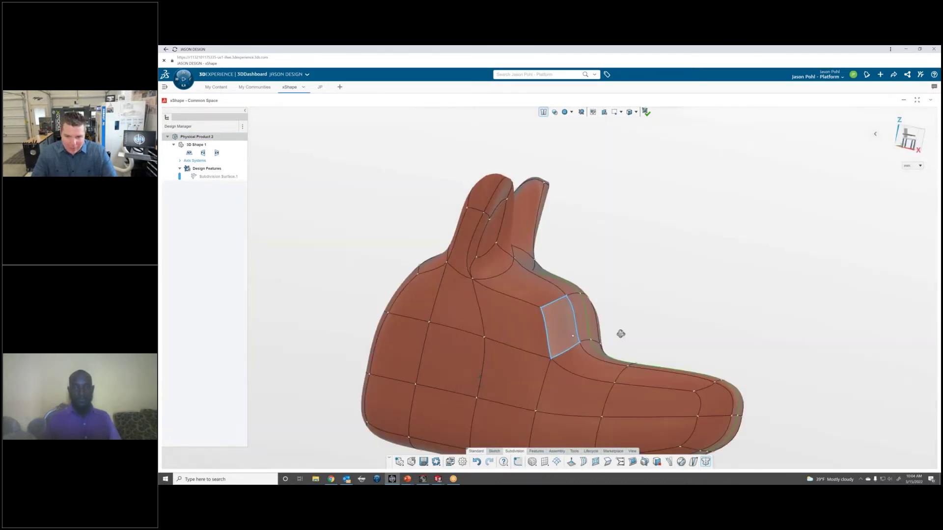
{"action": "middle_click_drag", "start_coordinate": [621, 334], "coordinate": [627, 334]}
{"action": "middle_click_drag", "start_coordinate": [567, 307], "coordinate": [566, 297]}
{"action": "left_click", "coordinate": [566, 297]}
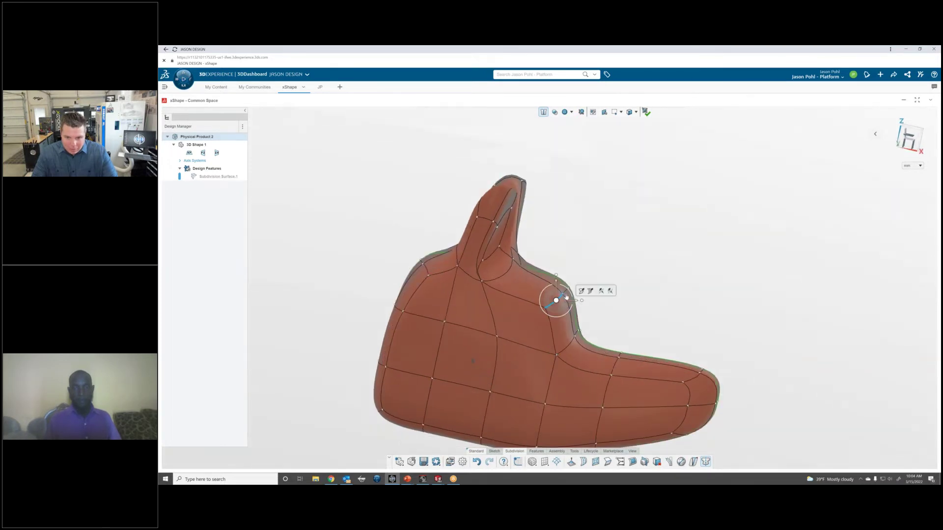
- Select the snout's control points in side view and move them forward to lengthen the snout
{"action": "left_click", "coordinate": [912, 139]}
{"action": "left_click_drag", "start_coordinate": [775, 255], "coordinate": [635, 438]}
{"action": "scroll", "coordinate": [658, 380], "scroll_direction": "up", "scroll_amount": 1}
{"action": "scroll", "coordinate": [658, 381], "scroll_direction": "up", "scroll_amount": 1}
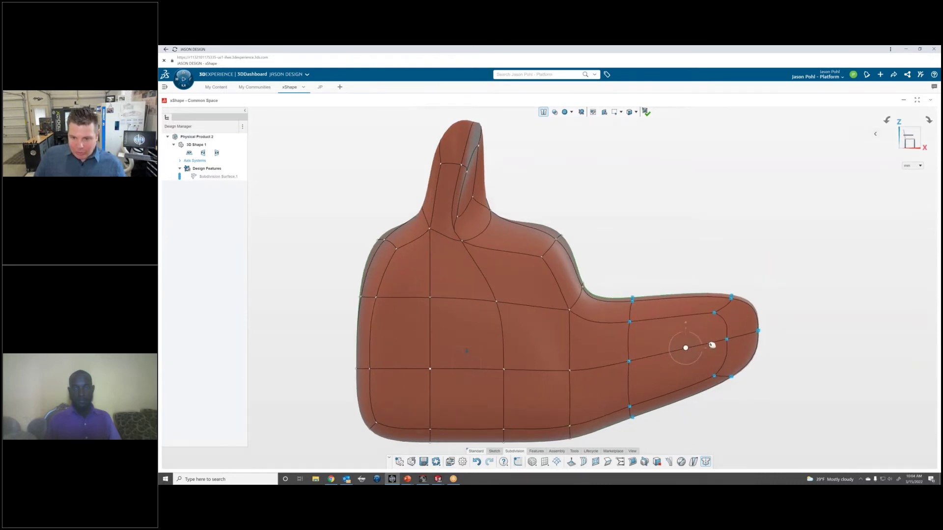
- Adjust the control points at the snout's bridge and along its upper edge to soften the profile
{"action": "left_click_drag", "start_coordinate": [609, 252], "coordinate": [619, 274]}
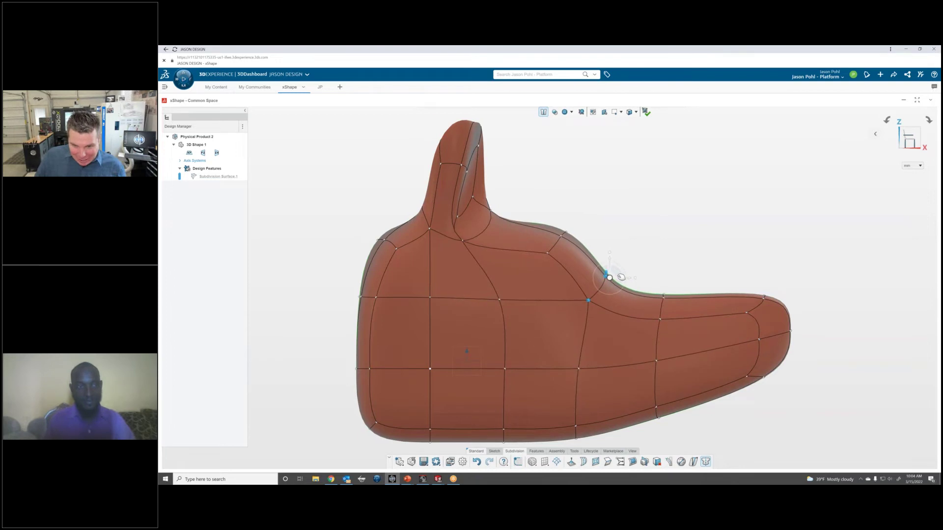
{"action": "left_click_drag", "start_coordinate": [664, 303], "coordinate": [664, 301]}
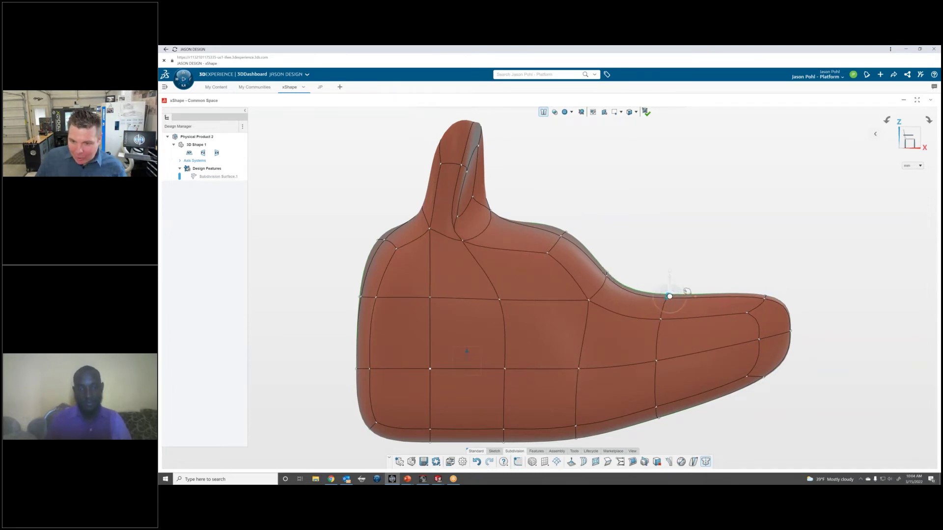
{"action": "left_click_drag", "start_coordinate": [759, 309], "coordinate": [760, 308]}
- Select the control points at the head's lower rear corner and move them backward and down
{"action": "scroll", "coordinate": [608, 369], "scroll_direction": "down", "scroll_amount": 4}
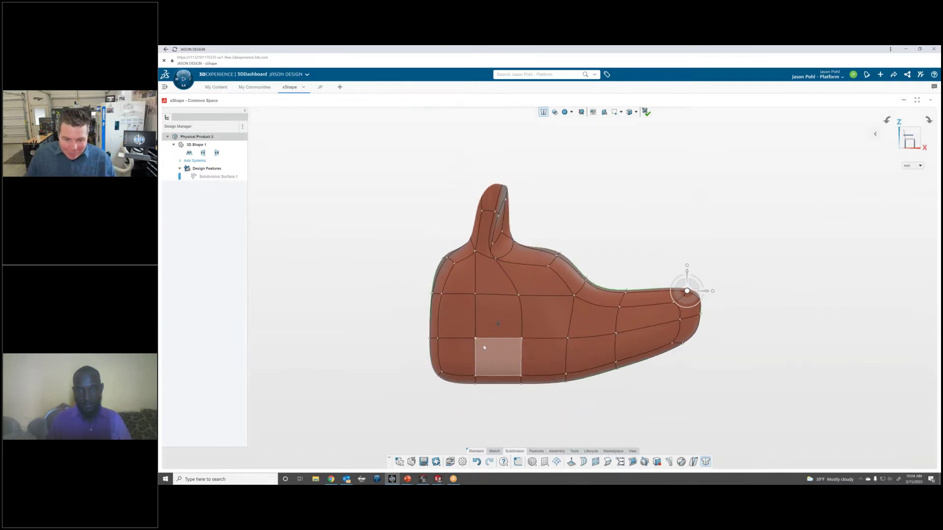
{"action": "left_click_drag", "start_coordinate": [411, 318], "coordinate": [431, 372]}
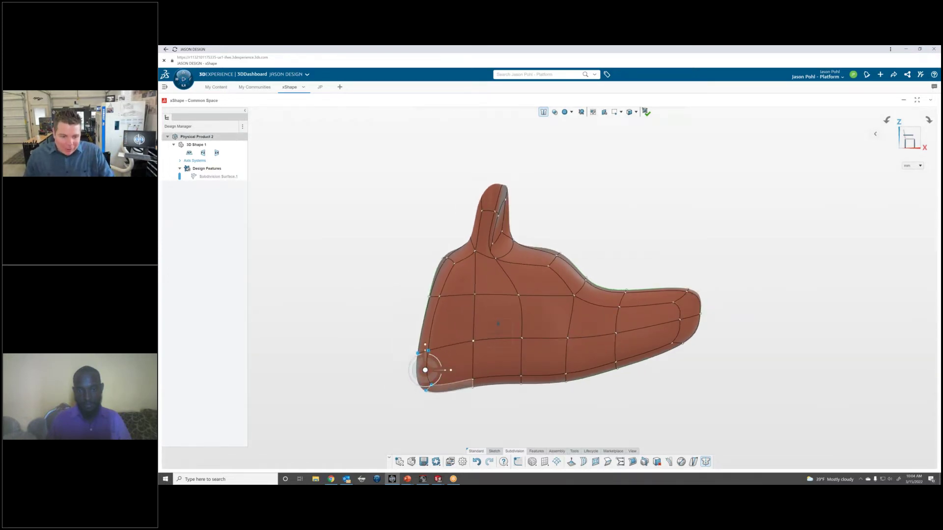
- Extrude four adjacent faces on the lower back of the head, beside the symmetry line, backward into a neck
{"action": "middle_click_drag", "start_coordinate": [431, 372], "coordinate": [474, 389]}
{"action": "left_click", "coordinate": [407, 378]}
{"action": "scroll", "coordinate": [406, 377], "scroll_direction": "up", "scroll_amount": 1}
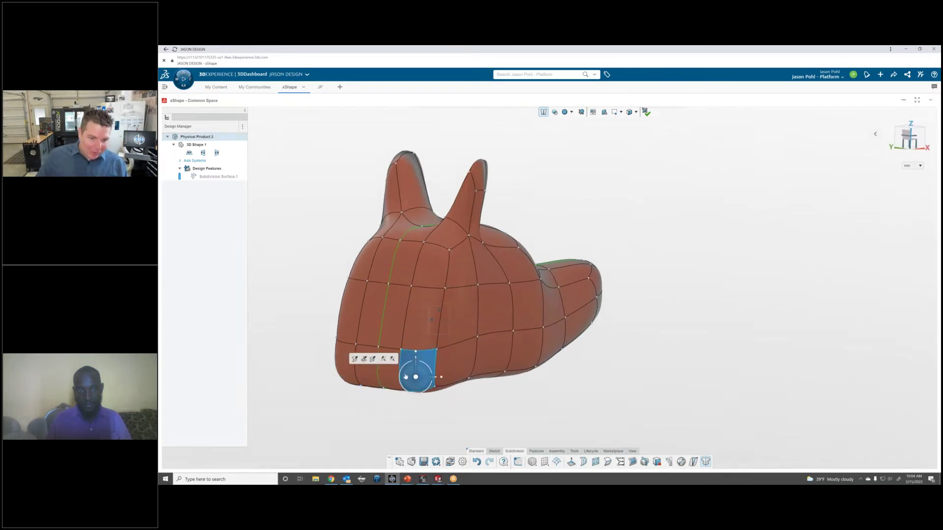
{"action": "scroll", "coordinate": [405, 377], "scroll_direction": "up", "scroll_amount": 1}
{"action": "left_click", "coordinate": [392, 355], "text": "ctrl"}
{"action": "left_click", "coordinate": [398, 329], "text": "ctrl"}
{"action": "left_click", "coordinate": [421, 327], "text": "ctrl"}
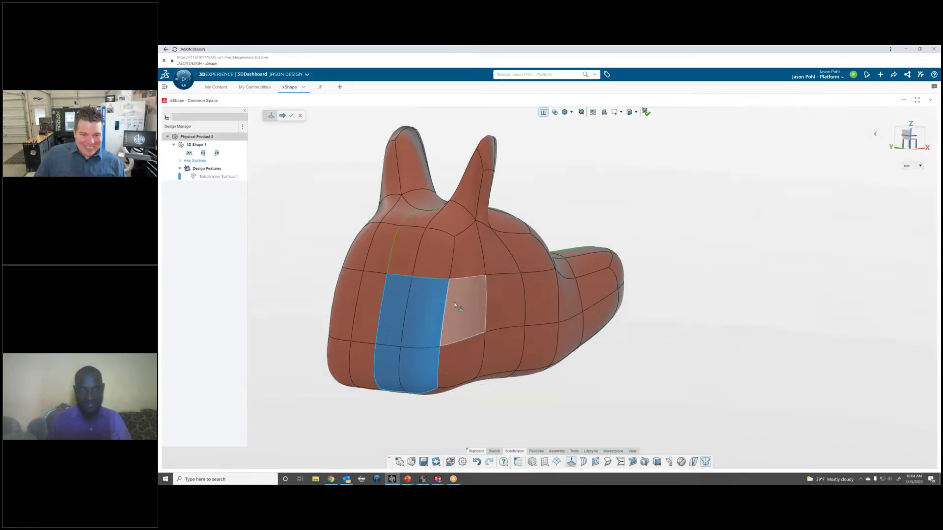
{"action": "middle_click_drag", "start_coordinate": [425, 321], "coordinate": [370, 313]}
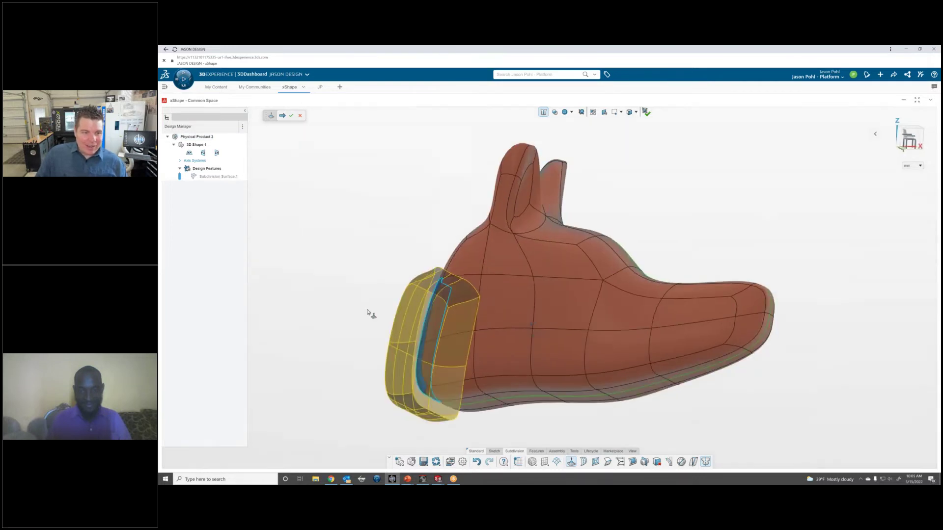
{"action": "left_click", "coordinate": [291, 117]}
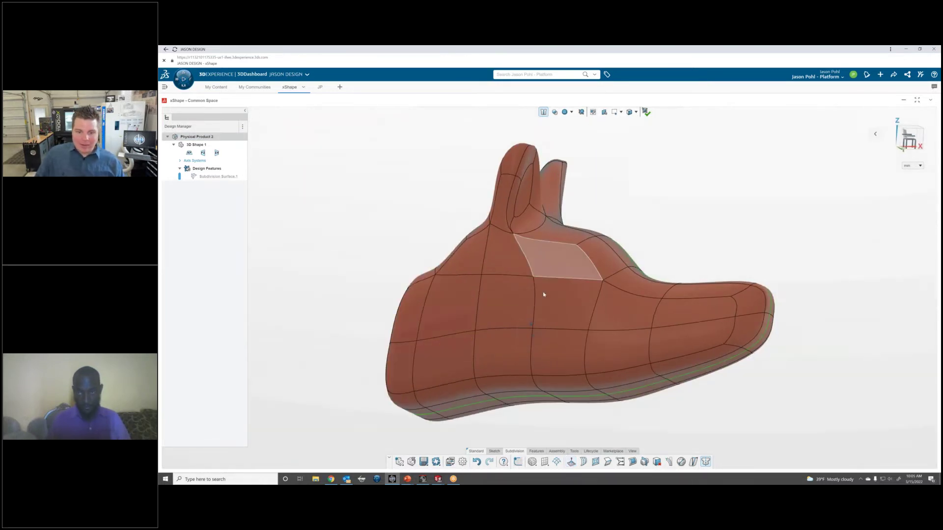
- Select the control points at the rear end of the neck in side view and pull them backward to lengthen it
{"action": "middle_click_drag", "start_coordinate": [453, 283], "coordinate": [670, 236]}
{"action": "left_click", "coordinate": [909, 140]}
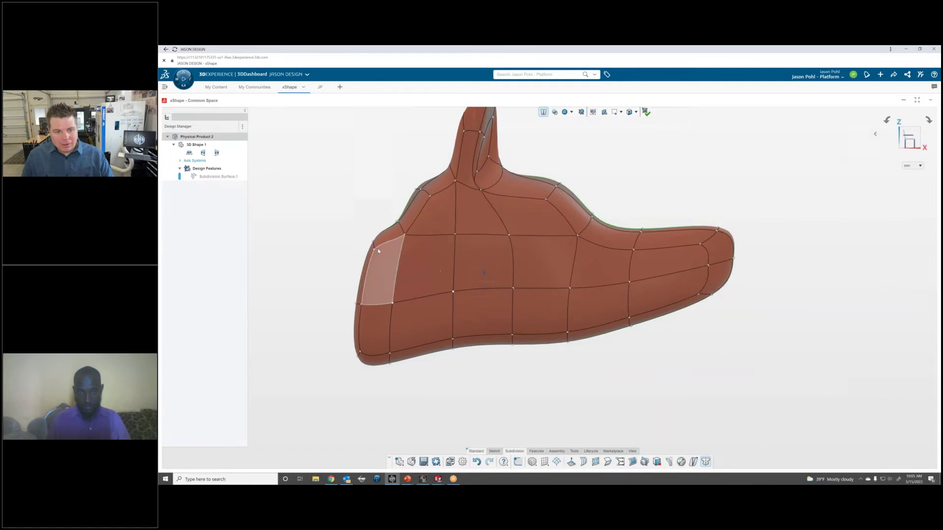
{"action": "left_click_drag", "start_coordinate": [342, 205], "coordinate": [380, 396]}
{"action": "left_click", "coordinate": [364, 301]}
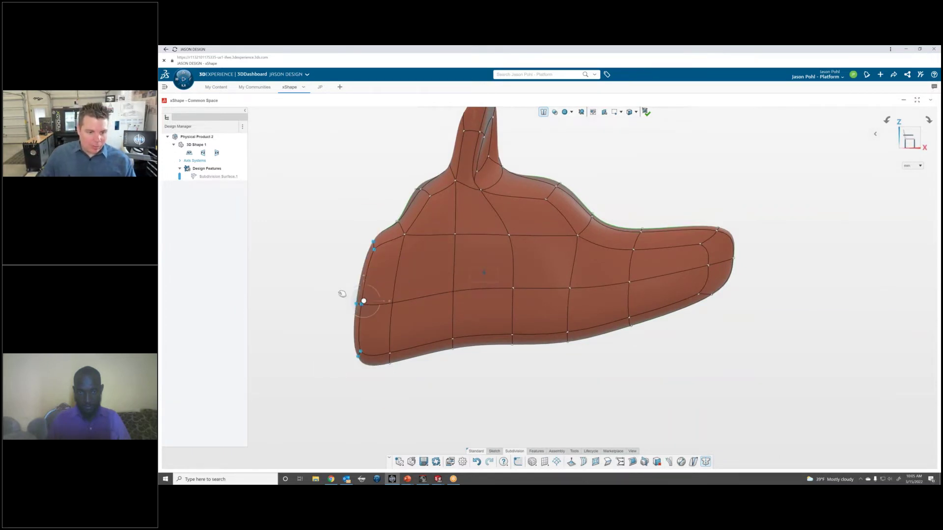
{"action": "left_click_drag", "start_coordinate": [342, 294], "coordinate": [275, 297]}
- Extrude four adjacent faces on the underside of the neck, beside the symmetry line, downward to deepen it
{"action": "middle_click_drag", "start_coordinate": [469, 388], "coordinate": [451, 297]}
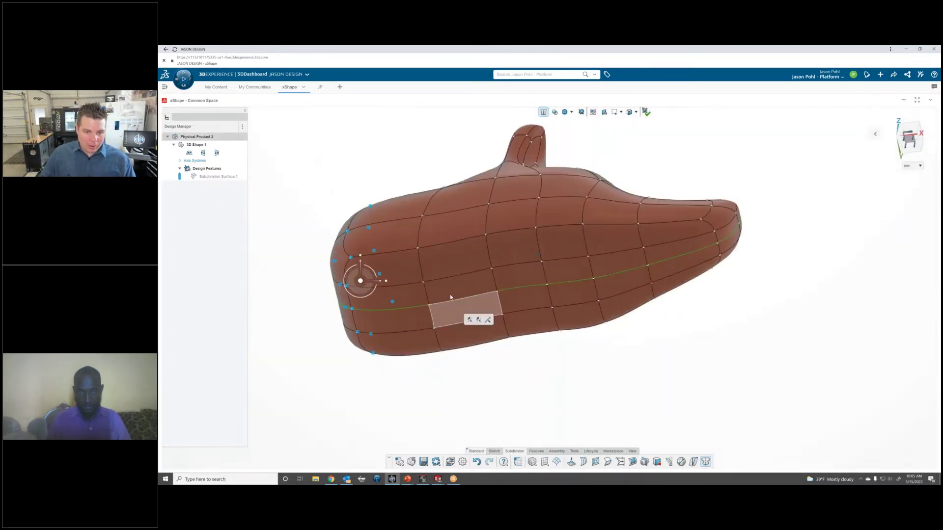
{"action": "left_click", "coordinate": [452, 266]}
{"action": "left_click", "coordinate": [414, 292], "text": "ctrl"}
{"action": "left_click", "coordinate": [408, 276], "text": "ctrl"}
{"action": "left_click", "coordinate": [441, 288], "text": "ctrl"}
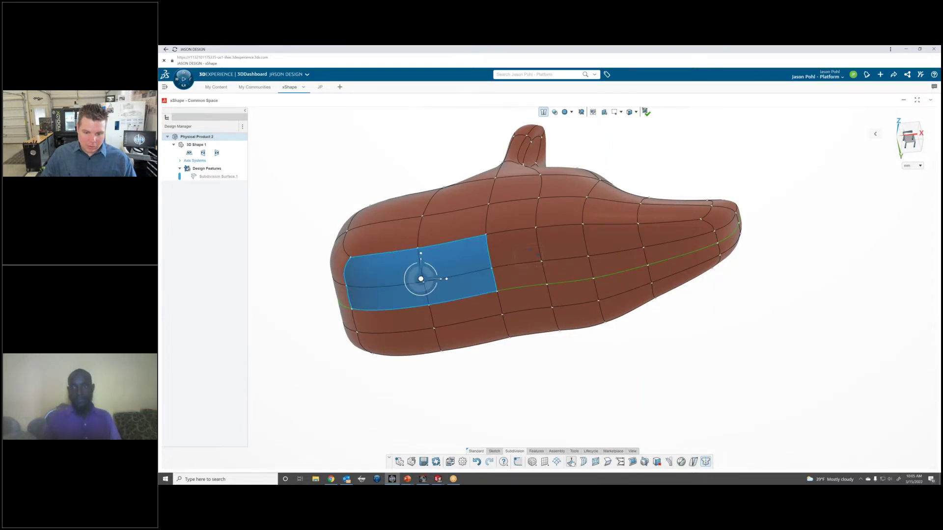
{"action": "left_click", "coordinate": [570, 463]}
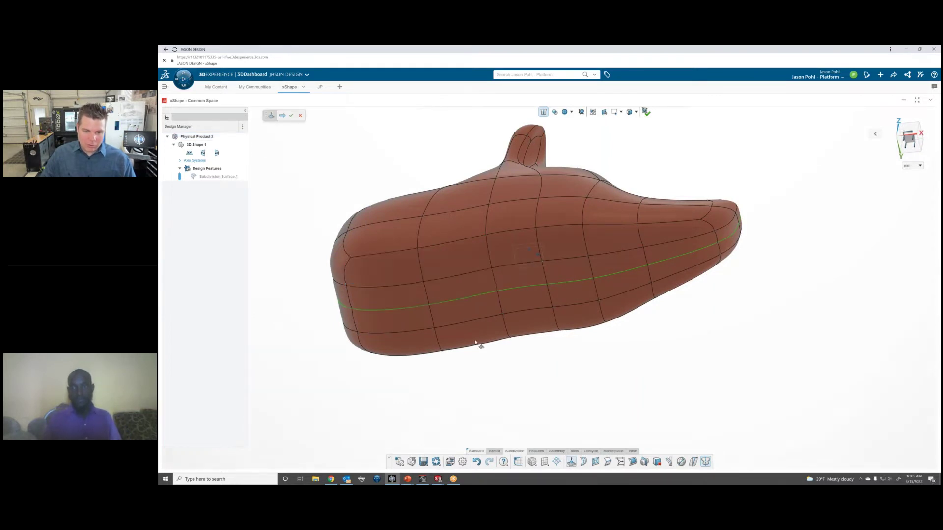
{"action": "left_click", "coordinate": [291, 116]}
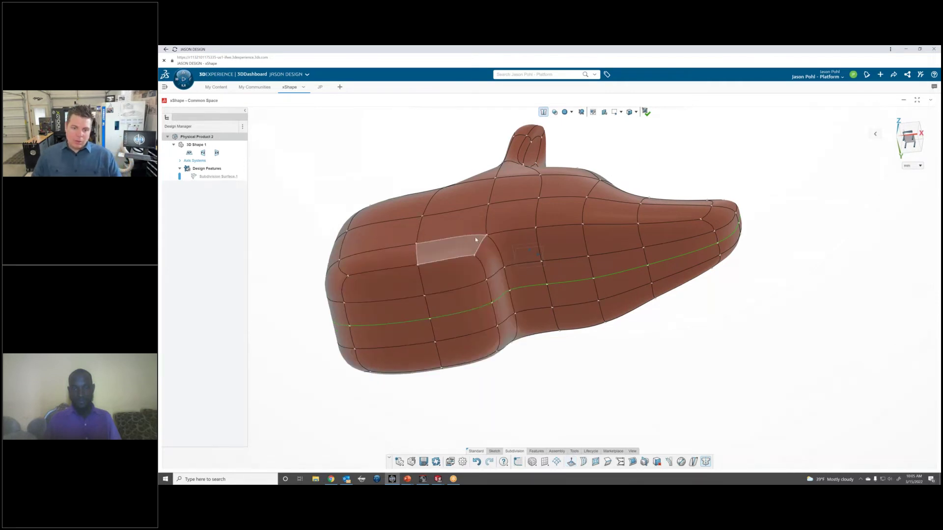
{"action": "mouse_move", "coordinate": [475, 240]}
{"action": "middle_mouse_down"}
{"action": "mouse_move", "coordinate": [488, 293]}
{"action": "mouse_move", "coordinate": [486, 255]}
{"action": "mouse_move", "coordinate": [498, 261]}
{"action": "mouse_move", "coordinate": [497, 246]}
{"action": "mouse_move", "coordinate": [465, 254]}
{"action": "middle_mouse_up"}
{"action": "scroll", "coordinate": [488, 293], "scroll_direction": "down", "scroll_amount": 3}
{"action": "scroll", "coordinate": [466, 255], "scroll_direction": "up", "scroll_amount": 3}
- Select the control points at the rear end in side view and pull them backward to stretch out the body
{"action": "left_click", "coordinate": [435, 276]}
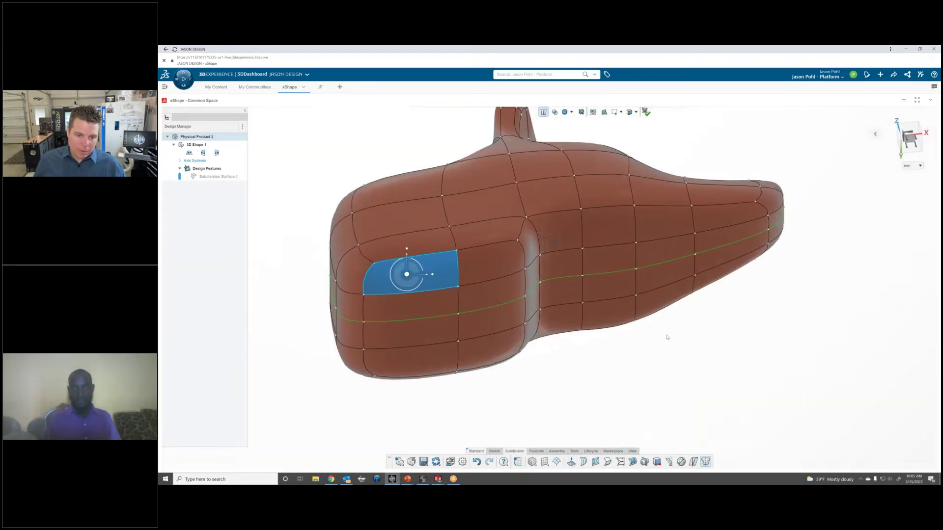
{"action": "left_click", "coordinate": [910, 143]}
{"action": "scroll", "coordinate": [565, 263], "scroll_direction": "down", "scroll_amount": 2}
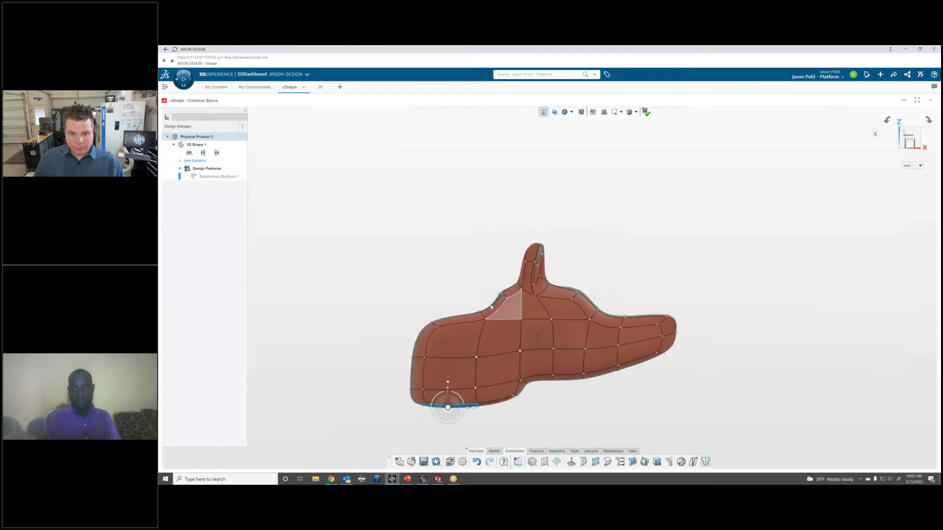
{"action": "scroll", "coordinate": [469, 302], "scroll_direction": "up", "scroll_amount": 2}
{"action": "scroll", "coordinate": [397, 298], "scroll_direction": "down", "scroll_amount": 2}
{"action": "left_click_drag", "start_coordinate": [388, 286], "coordinate": [461, 430]}
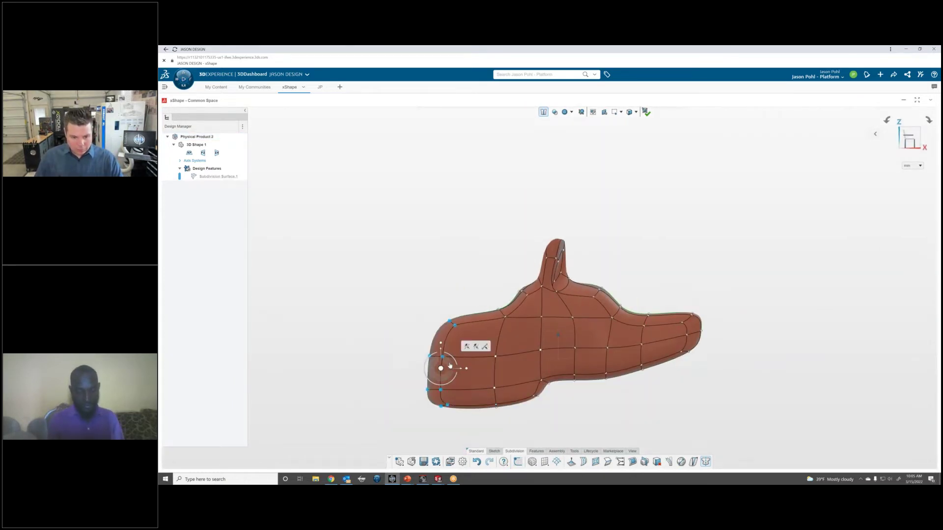
{"action": "left_click_drag", "start_coordinate": [451, 367], "coordinate": [332, 374]}
- Select the outer control points on the upper side of the neck behind the ears and move them inward to narrow it
{"action": "left_click_drag", "start_coordinate": [454, 278], "coordinate": [501, 337]}
{"action": "scroll", "coordinate": [484, 314], "scroll_direction": "up", "scroll_amount": 4}
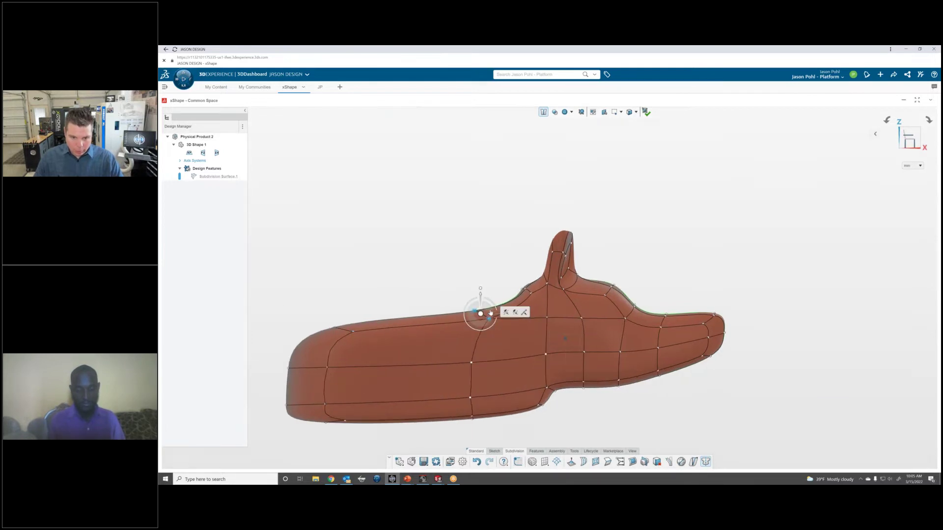
{"action": "scroll", "coordinate": [478, 329], "scroll_direction": "down", "scroll_amount": 1}
{"action": "middle_click_drag", "start_coordinate": [477, 329], "coordinate": [547, 341]}
{"action": "scroll", "coordinate": [456, 346], "scroll_direction": "up", "scroll_amount": 3}
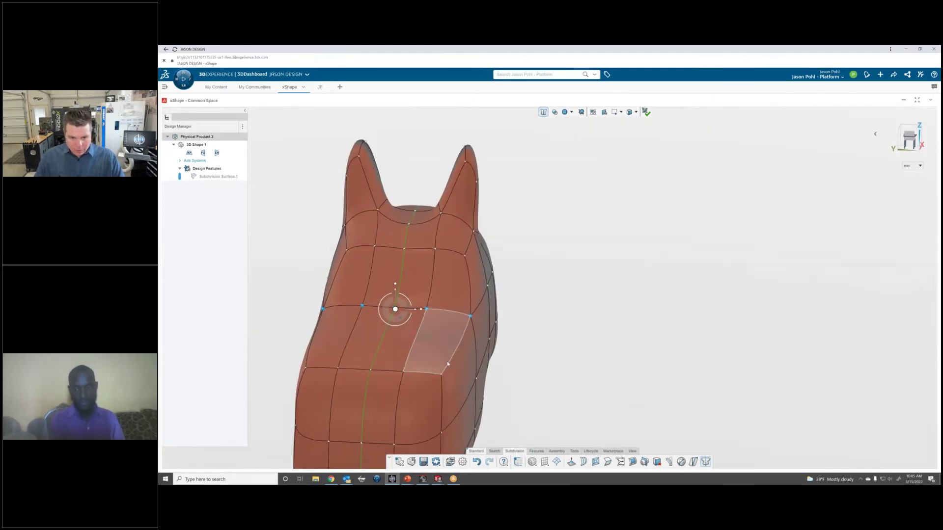
{"action": "left_click", "coordinate": [453, 358]}
{"action": "mouse_move", "coordinate": [441, 383]}
{"action": "middle_mouse_down"}
{"action": "mouse_move", "coordinate": [461, 364]}
{"action": "mouse_move", "coordinate": [446, 384]}
{"action": "middle_mouse_up"}
{"action": "left_click", "coordinate": [910, 140]}
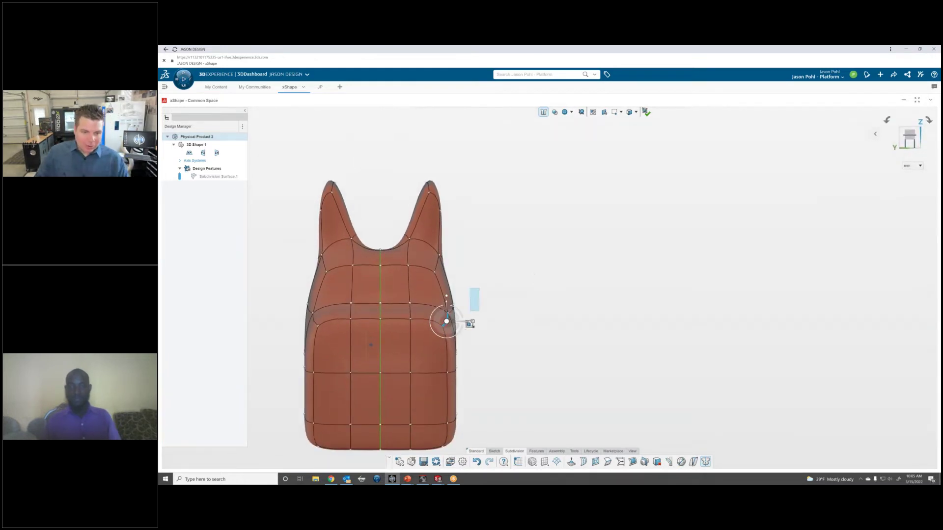
{"action": "left_click", "coordinate": [450, 311]}
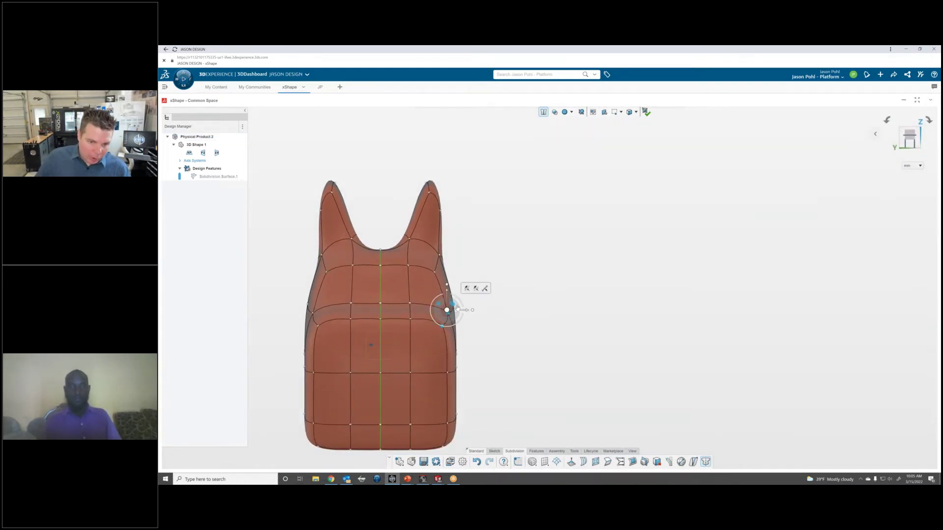
{"action": "left_click_drag", "start_coordinate": [447, 310], "coordinate": [444, 311]}
{"action": "scroll", "coordinate": [446, 321], "scroll_direction": "up", "scroll_amount": 2}
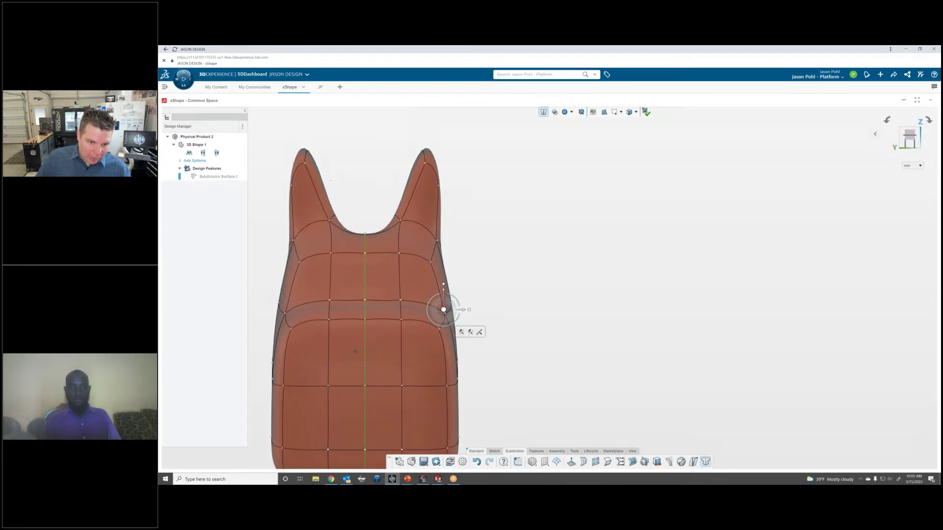
{"action": "middle_click_drag", "start_coordinate": [446, 320], "coordinate": [426, 377]}
{"action": "left_click_drag", "start_coordinate": [417, 357], "coordinate": [409, 356]}
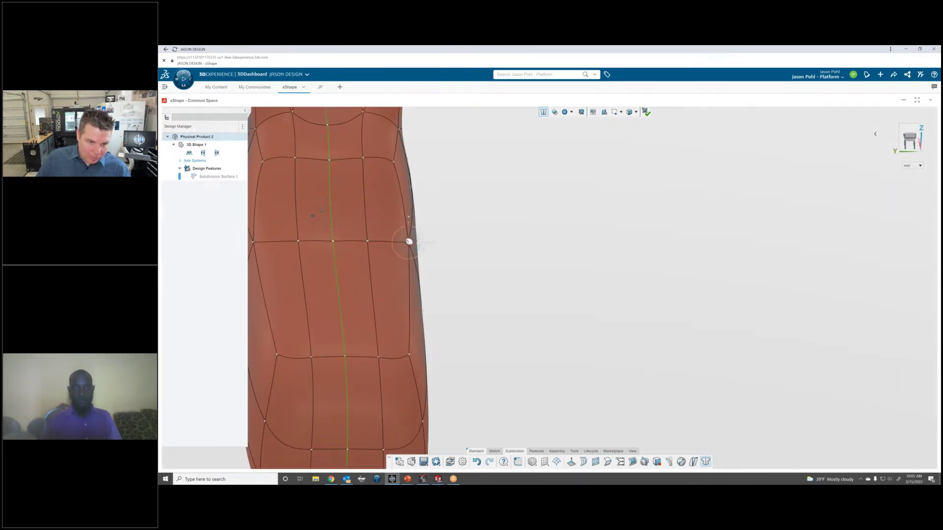
{"action": "left_click_drag", "start_coordinate": [409, 242], "coordinate": [399, 242]}
- Move the control points below the throat and the vertical ring of points behind the head backward and down in side view
{"action": "scroll", "coordinate": [457, 294], "scroll_direction": "down", "scroll_amount": 2}
{"action": "middle_click_drag", "start_coordinate": [461, 299], "coordinate": [396, 276]}
{"action": "scroll", "coordinate": [424, 275], "scroll_direction": "down", "scroll_amount": 2}
{"action": "scroll", "coordinate": [521, 334], "scroll_direction": "up", "scroll_amount": 2}
{"action": "middle_click_drag", "start_coordinate": [545, 342], "coordinate": [888, 173]}
{"action": "left_click", "coordinate": [910, 140]}
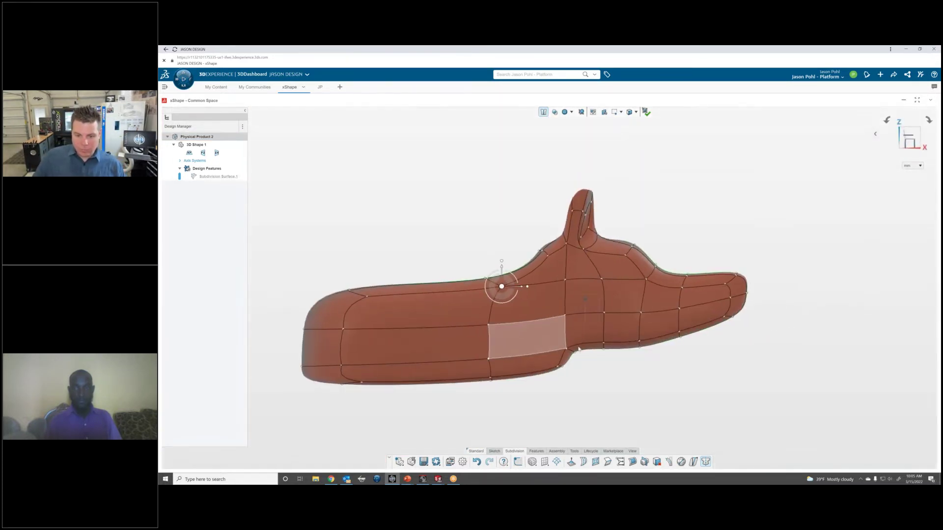
{"action": "left_click_drag", "start_coordinate": [583, 356], "coordinate": [530, 393]}
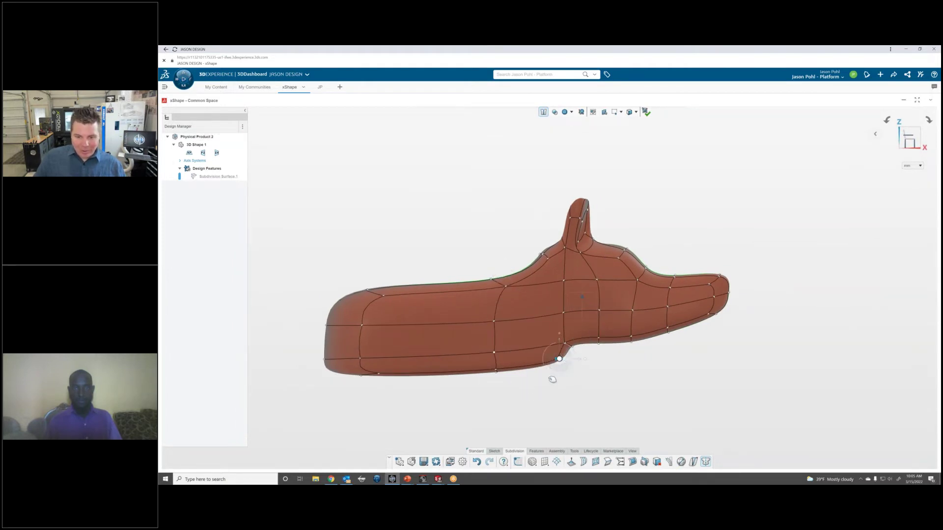
{"action": "left_click_drag", "start_coordinate": [453, 229], "coordinate": [520, 443]}
{"action": "left_click_drag", "start_coordinate": [501, 330], "coordinate": [459, 349]}
- Select the control points at the rear end of the body and pull them farther backward and down
{"action": "left_click_drag", "start_coordinate": [423, 262], "coordinate": [301, 410]}
{"action": "left_click_drag", "start_coordinate": [346, 342], "coordinate": [278, 377]}
{"action": "scroll", "coordinate": [418, 342], "scroll_direction": "down", "scroll_amount": 4}
{"action": "left_click_drag", "start_coordinate": [382, 343], "coordinate": [333, 337]}
- Insert an edge loop across the long rear section of the body and move its control points backward
{"action": "middle_click_drag", "start_coordinate": [510, 351], "coordinate": [507, 311]}
{"action": "scroll", "coordinate": [508, 317], "scroll_direction": "up", "scroll_amount": 4}
{"action": "middle_click_drag", "start_coordinate": [497, 280], "coordinate": [458, 301]}
{"action": "scroll", "coordinate": [457, 302], "scroll_direction": "down", "scroll_amount": 2}
{"action": "left_click", "coordinate": [455, 301]}
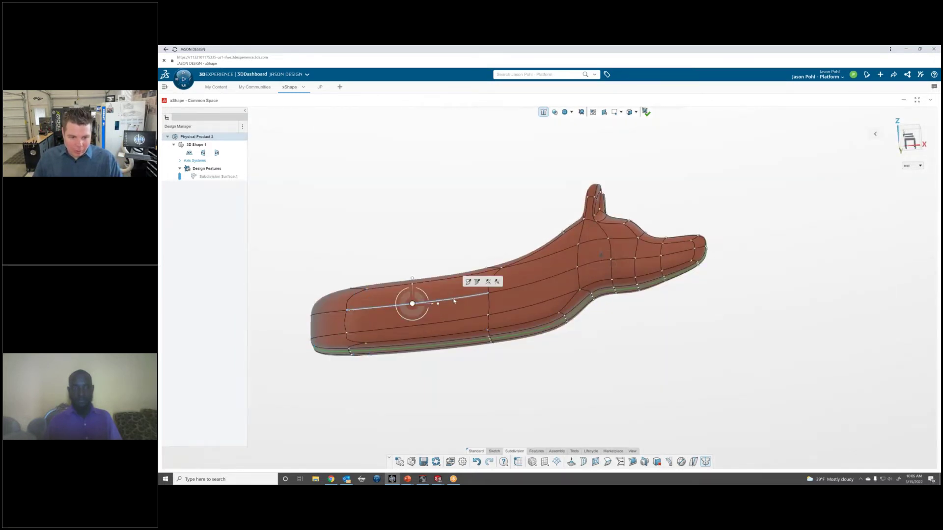
{"action": "left_click", "coordinate": [488, 282]}
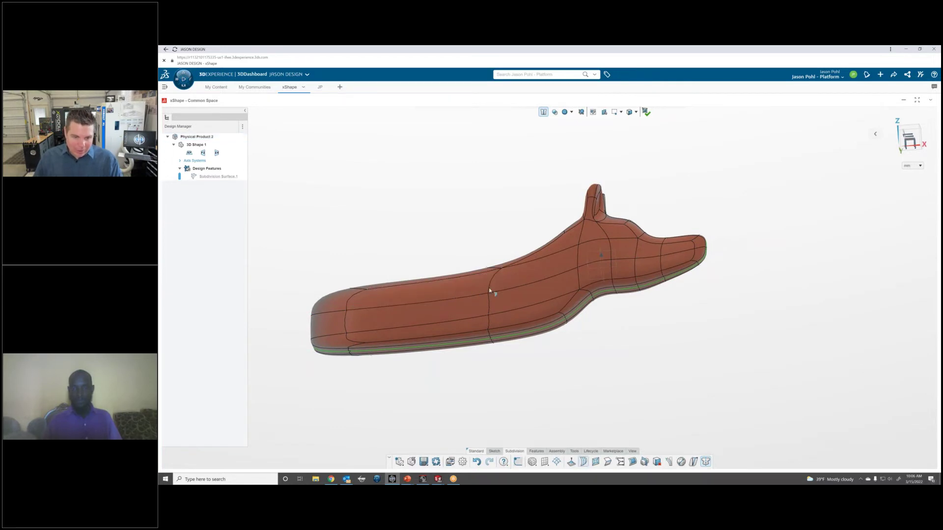
{"action": "left_click", "coordinate": [485, 311]}
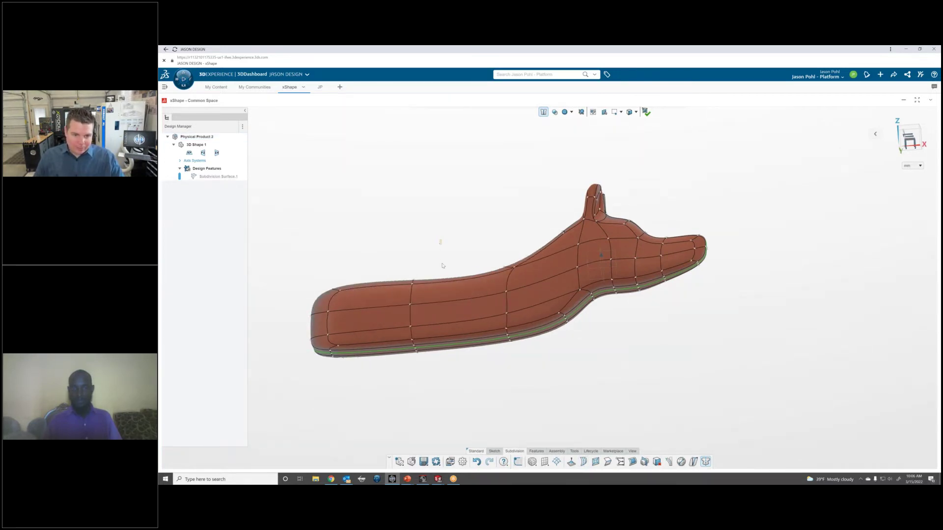
{"action": "left_click_drag", "start_coordinate": [440, 260], "coordinate": [392, 402]}
{"action": "left_click", "coordinate": [907, 138]}
{"action": "left_click_drag", "start_coordinate": [433, 321], "coordinate": [388, 322]}
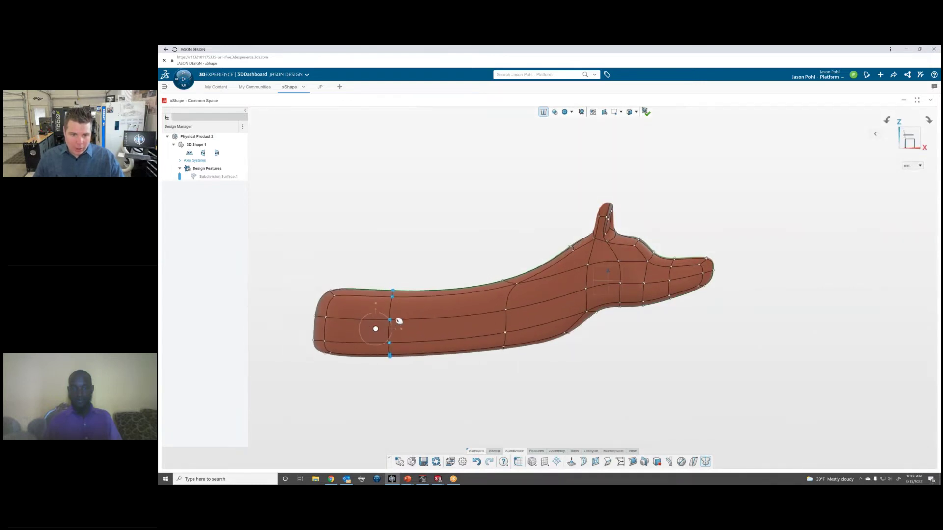
- Insert a second edge loop around the body between the rear loop and the shoulder loop
{"action": "left_click", "coordinate": [484, 314]}
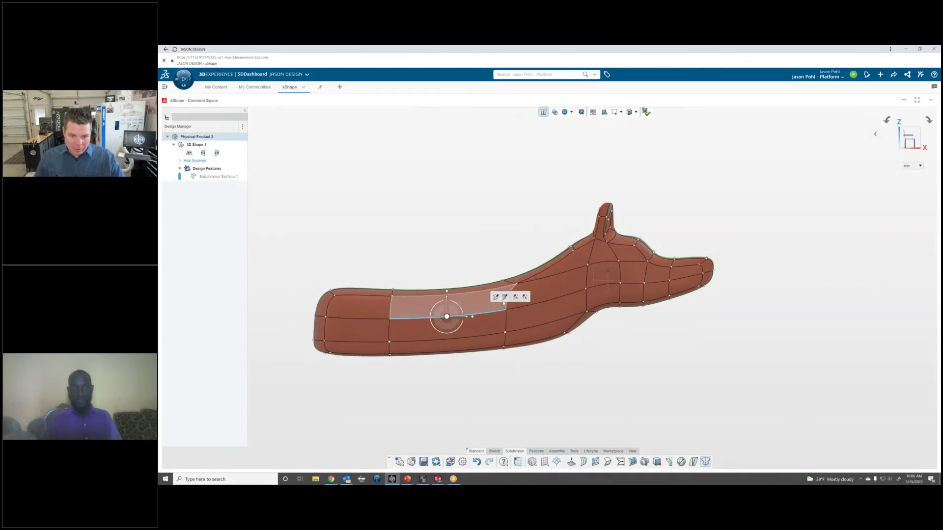
{"action": "left_click", "coordinate": [504, 298]}
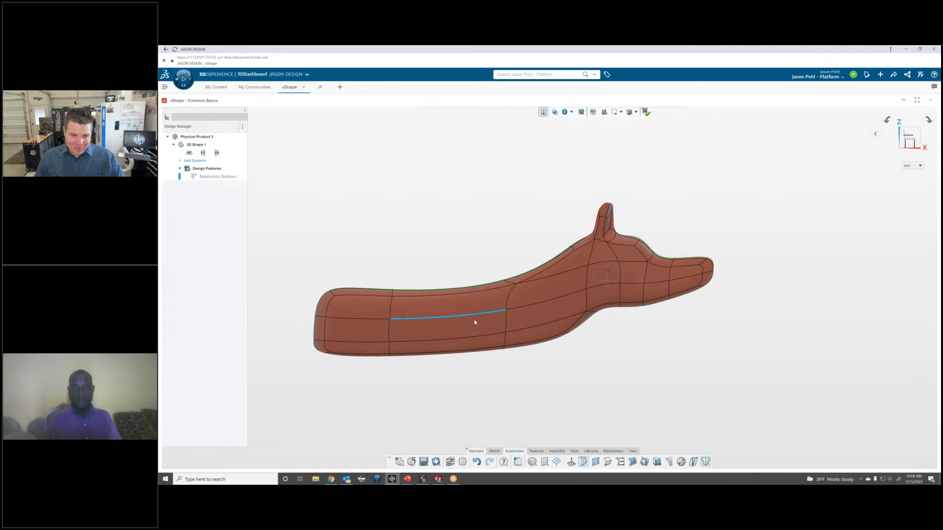
{"action": "left_click", "coordinate": [462, 348]}
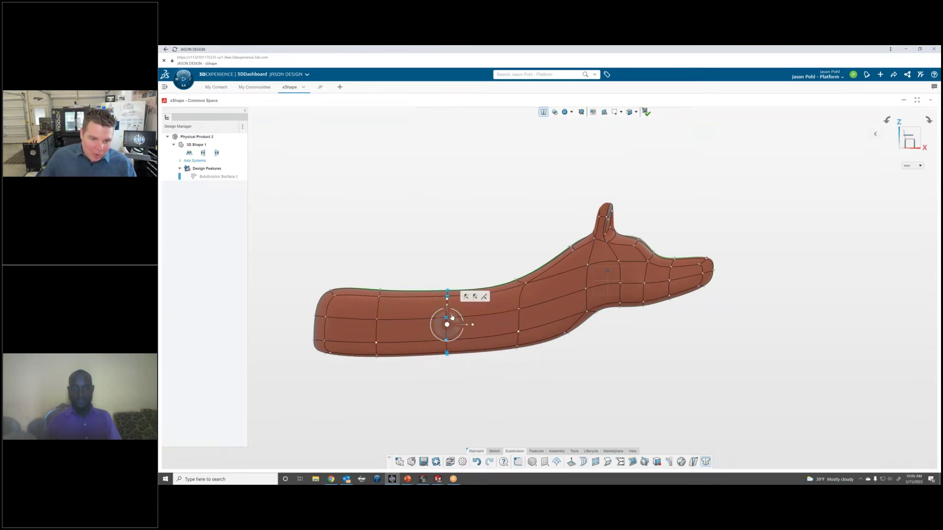
- Pull the underside control points below the neck down into a deep chest and raise the top points of the middle loop
{"action": "left_click_drag", "start_coordinate": [452, 317], "coordinate": [497, 364]}
{"action": "left_click_drag", "start_coordinate": [550, 333], "coordinate": [545, 381]}
{"action": "left_click_drag", "start_coordinate": [498, 258], "coordinate": [467, 267]}
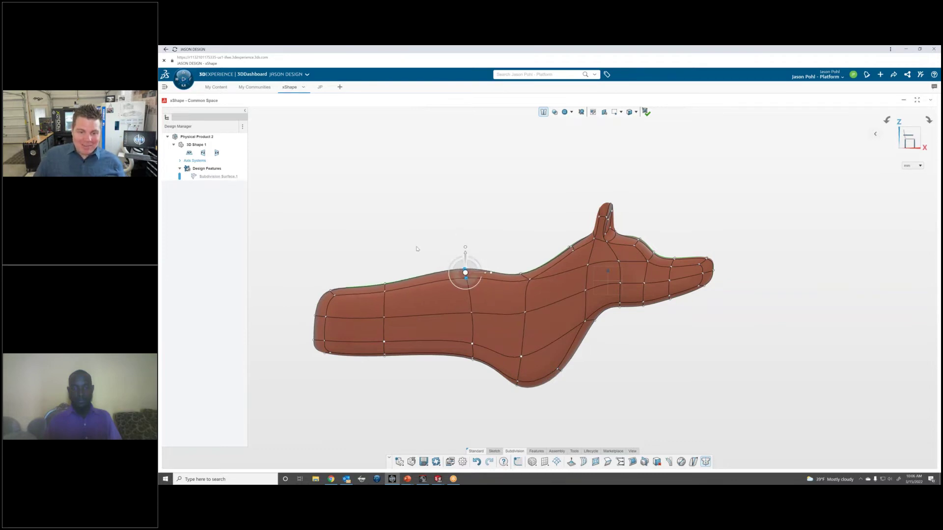
- Move the two rear rings of control points backward and down, and shift the rear loop's lower points forward
{"action": "left_click_drag", "start_coordinate": [417, 246], "coordinate": [379, 275]}
{"action": "left_click_drag", "start_coordinate": [354, 394], "coordinate": [278, 421]}
{"action": "left_click_drag", "start_coordinate": [348, 322], "coordinate": [296, 345]}
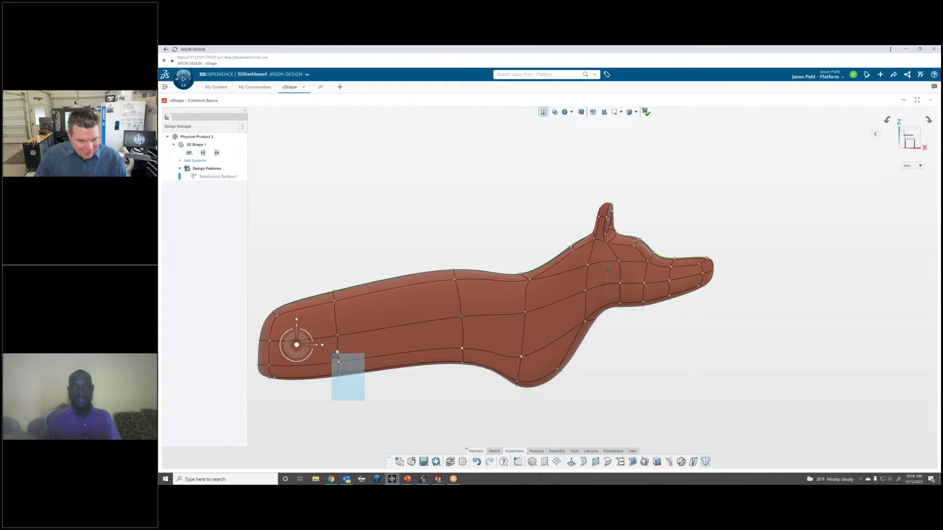
{"action": "left_click_drag", "start_coordinate": [333, 354], "coordinate": [377, 364]}
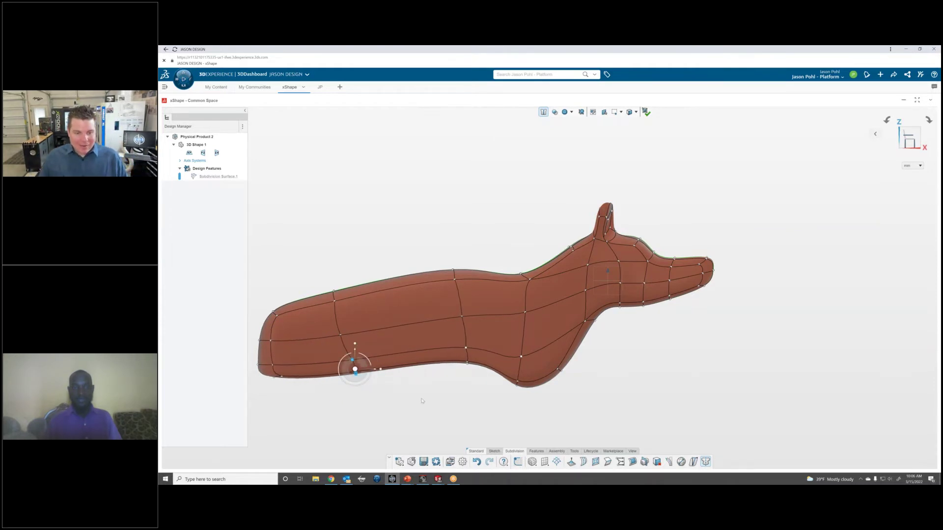
- Select the two long flank faces along the rear half of the body and pull them outward to widen it
{"action": "left_click", "coordinate": [450, 380]}
{"action": "middle_click_drag", "start_coordinate": [458, 368], "coordinate": [474, 286]}
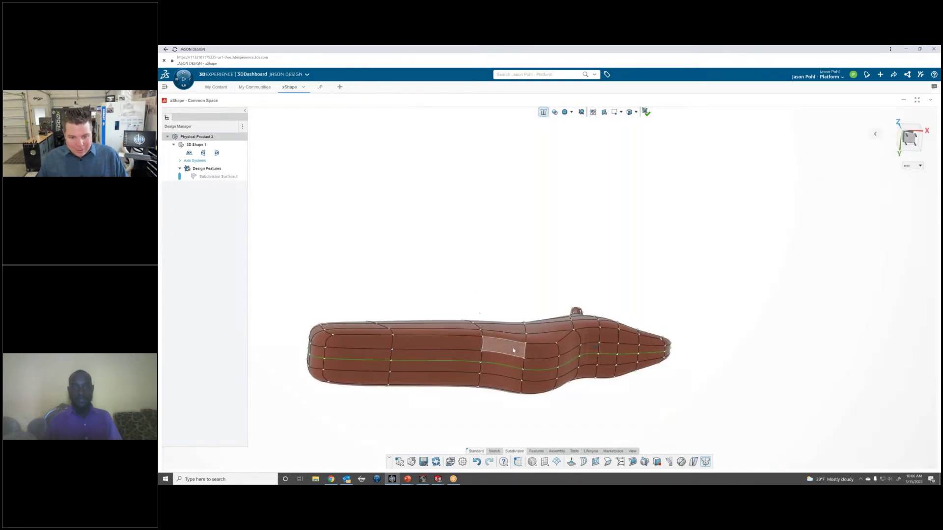
{"action": "left_click", "coordinate": [318, 322]}
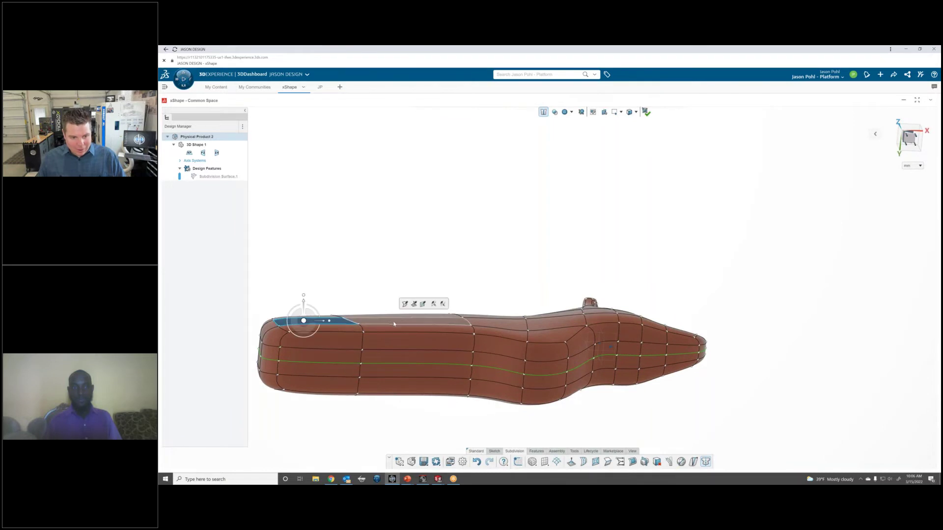
{"action": "left_click", "coordinate": [394, 324], "text": "ctrl"}
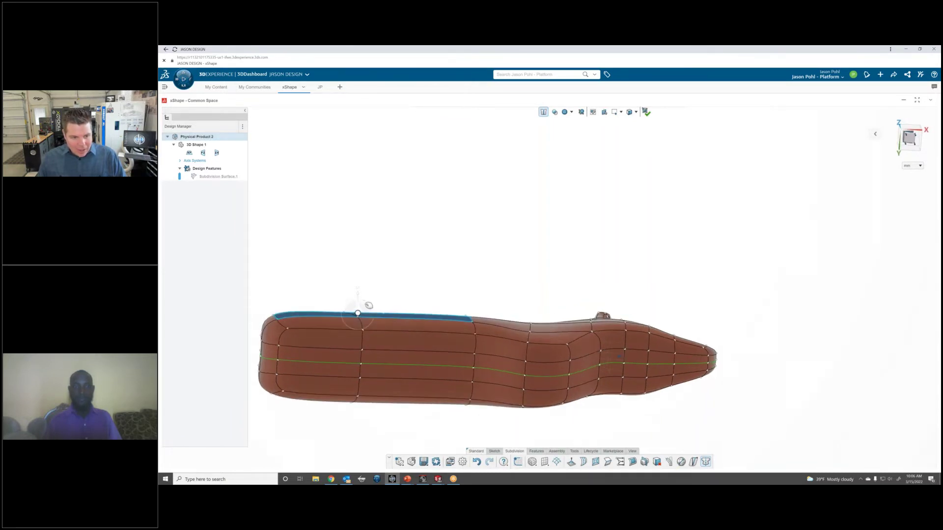
{"action": "left_click_drag", "start_coordinate": [358, 313], "coordinate": [372, 295]}
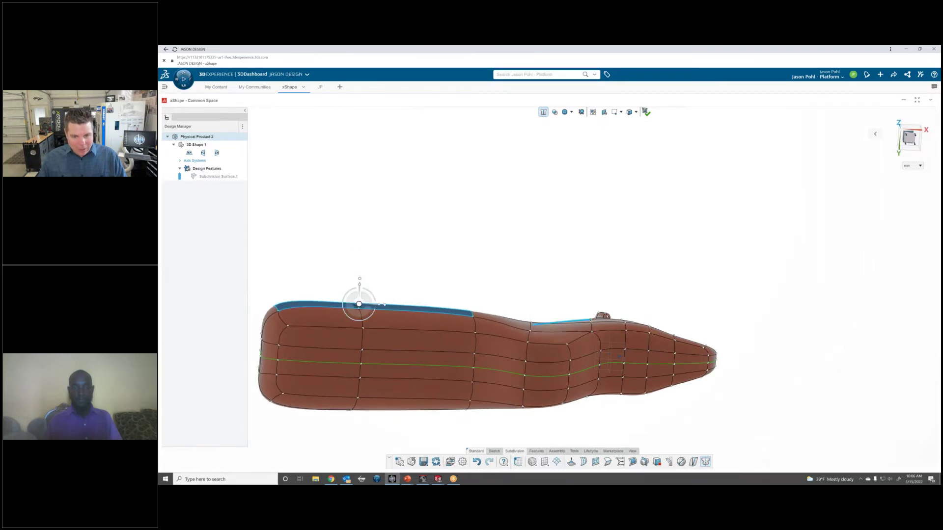
- Extrude the face at the bottom of the chest, beside the symmetry line, to start the front leg
{"action": "middle_click_drag", "start_coordinate": [530, 299], "coordinate": [558, 390]}
{"action": "middle_click_drag", "start_coordinate": [428, 295], "coordinate": [583, 372]}
{"action": "scroll", "coordinate": [526, 372], "scroll_direction": "down", "scroll_amount": 5}
{"action": "scroll", "coordinate": [570, 386], "scroll_direction": "up", "scroll_amount": 5}
{"action": "scroll", "coordinate": [575, 387], "scroll_direction": "up", "scroll_amount": 2}
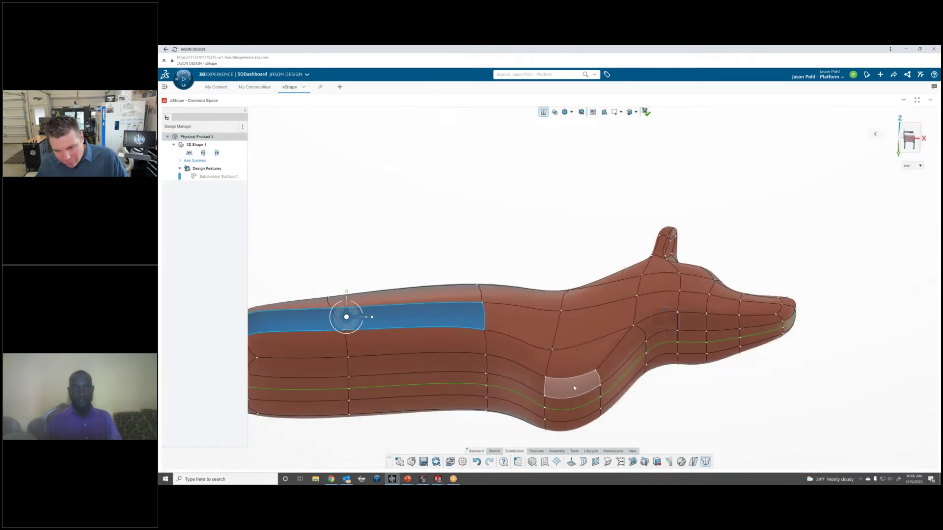
{"action": "left_click", "coordinate": [574, 388]}
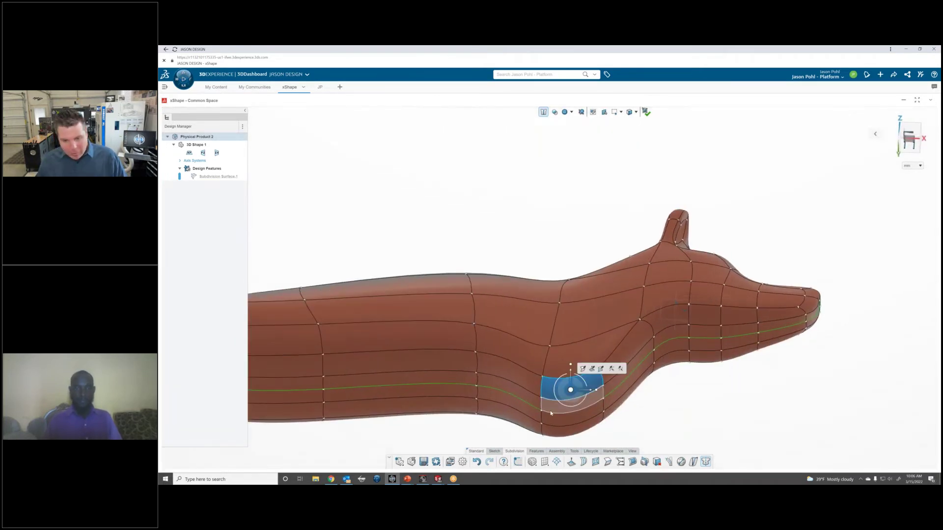
{"action": "left_click", "coordinate": [592, 370]}
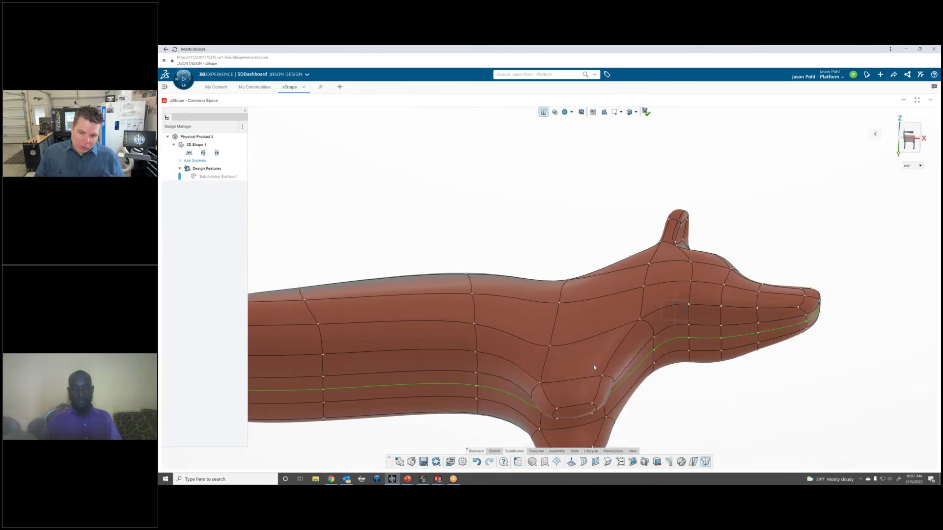
- Select the control points at the lower end of the front leg in side view and pull them down to lengthen it
{"action": "scroll", "coordinate": [594, 367], "scroll_direction": "down", "scroll_amount": 4}
{"action": "middle_click_drag", "start_coordinate": [665, 273], "coordinate": [668, 310]}
{"action": "left_click", "coordinate": [904, 148]}
{"action": "scroll", "coordinate": [613, 390], "scroll_direction": "up", "scroll_amount": 2}
{"action": "left_click_drag", "start_coordinate": [603, 389], "coordinate": [555, 435]}
{"action": "scroll", "coordinate": [569, 383], "scroll_direction": "down", "scroll_amount": 2}
{"action": "scroll", "coordinate": [574, 408], "scroll_direction": "up", "scroll_amount": 3}
{"action": "left_click_drag", "start_coordinate": [547, 394], "coordinate": [547, 418]}
{"action": "scroll", "coordinate": [567, 416], "scroll_direction": "down", "scroll_amount": 3}
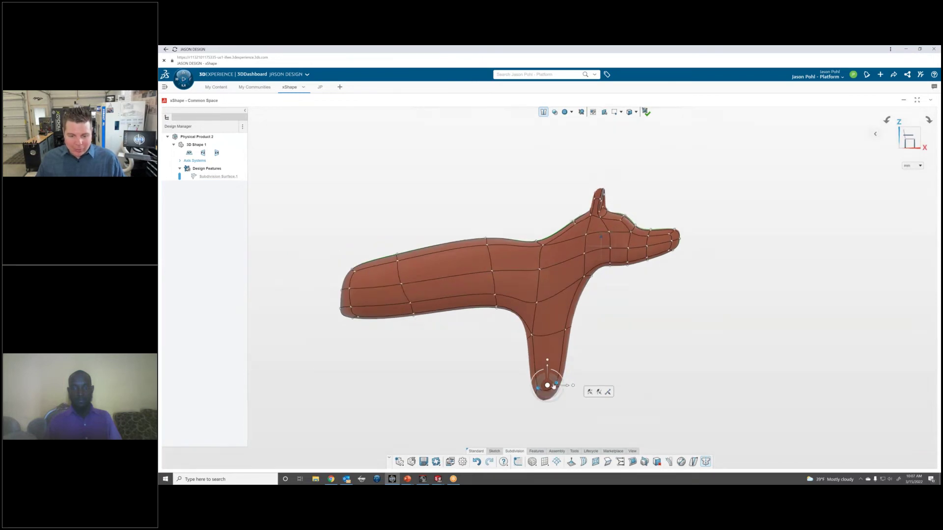
{"action": "scroll", "coordinate": [557, 388], "scroll_direction": "up", "scroll_amount": 4}
{"action": "left_click_drag", "start_coordinate": [559, 383], "coordinate": [565, 426]}
- Adjust the control point behind the top of the front leg and shift the shoulder ring's side points backward and down
{"action": "left_click", "coordinate": [525, 321]}
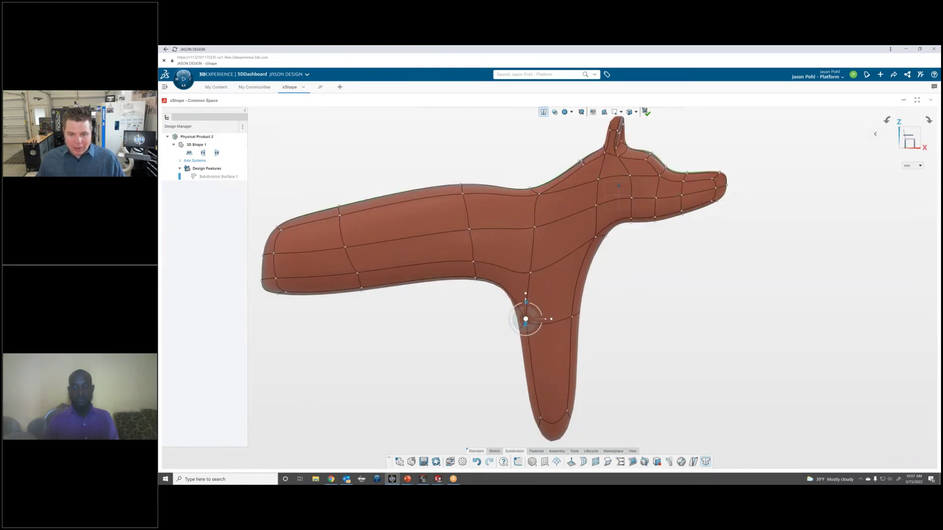
{"action": "scroll", "coordinate": [535, 318], "scroll_direction": "up", "scroll_amount": 3}
{"action": "left_click", "coordinate": [533, 253]}
{"action": "left_click_drag", "start_coordinate": [532, 184], "coordinate": [548, 205]}
{"action": "middle_click_drag", "start_coordinate": [543, 221], "coordinate": [520, 227]}
{"action": "left_click_drag", "start_coordinate": [520, 227], "coordinate": [491, 244]}
- Pull the lower points of the mid-body ring down in side view and shift the front point of the upper leg backward
{"action": "left_click_drag", "start_coordinate": [408, 192], "coordinate": [457, 285]}
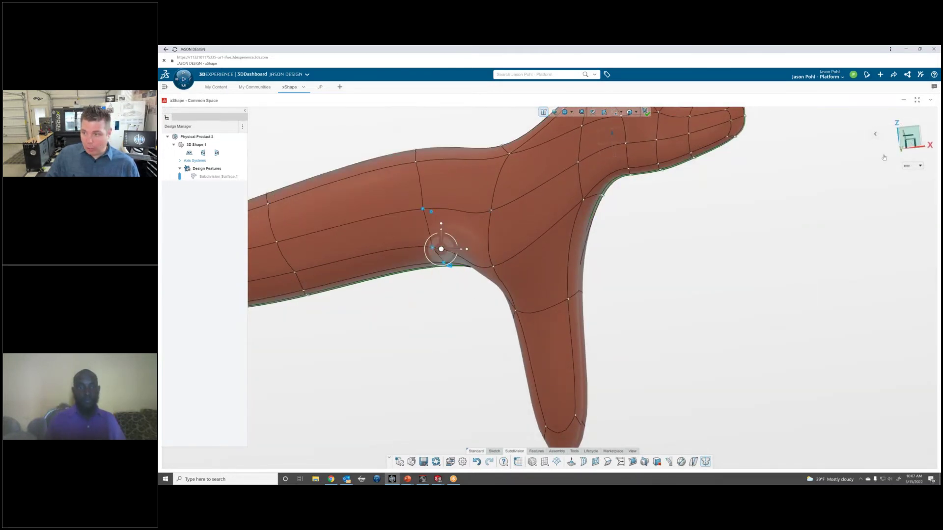
{"action": "left_click", "coordinate": [907, 139]}
{"action": "left_click_drag", "start_coordinate": [442, 234], "coordinate": [437, 276]}
{"action": "scroll", "coordinate": [421, 212], "scroll_direction": "down", "scroll_amount": 4}
{"action": "left_click_drag", "start_coordinate": [447, 169], "coordinate": [484, 198]}
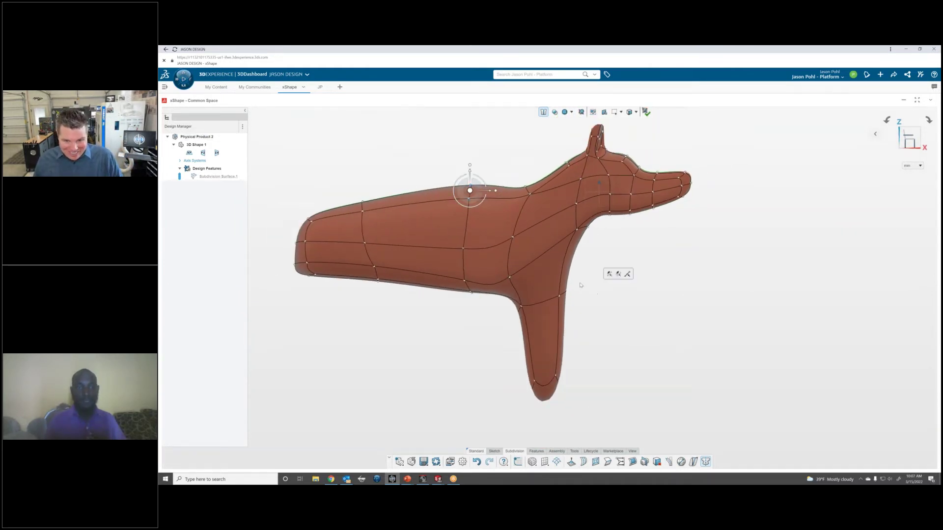
{"action": "left_click_drag", "start_coordinate": [587, 282], "coordinate": [560, 307]}
- Crease the end face of the front leg, raising the sharpness until the foot ends in a flat cut
{"action": "left_click", "coordinate": [542, 392]}
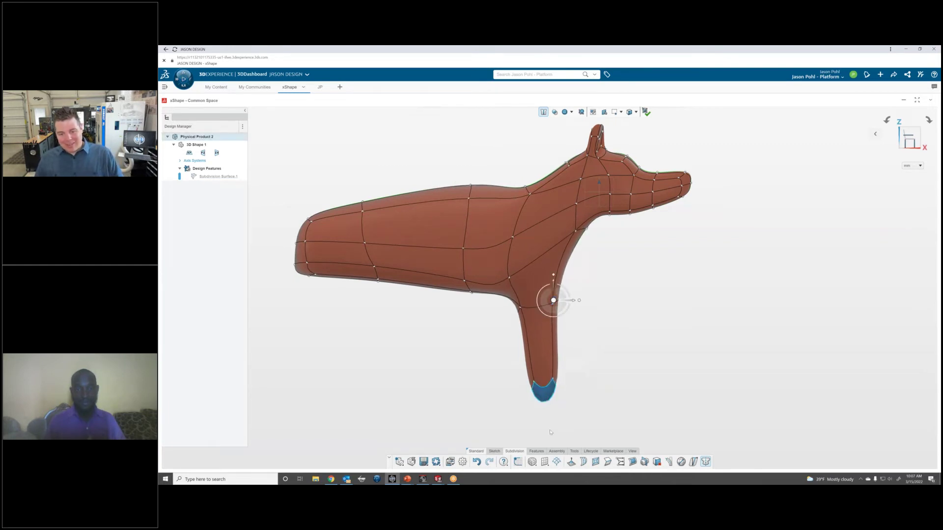
{"action": "left_click", "coordinate": [608, 462]}
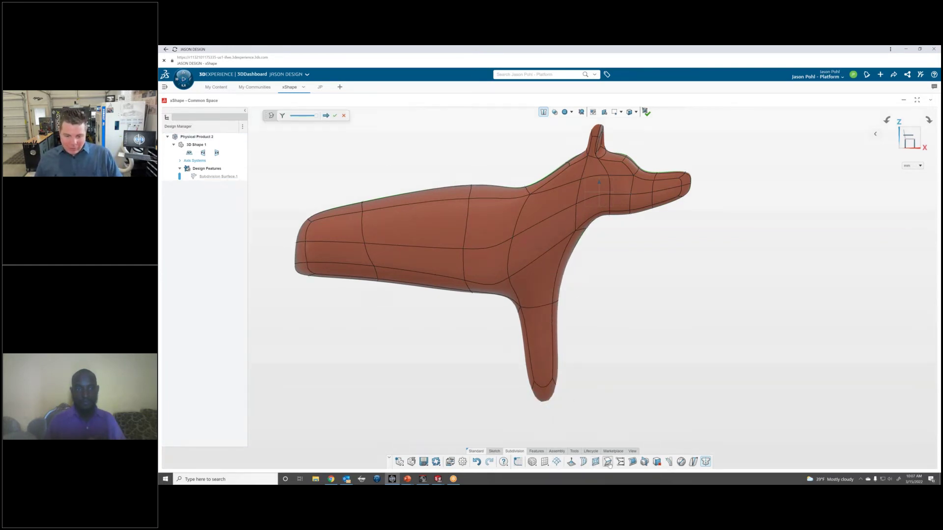
{"action": "left_click_drag", "start_coordinate": [315, 116], "coordinate": [300, 117]}
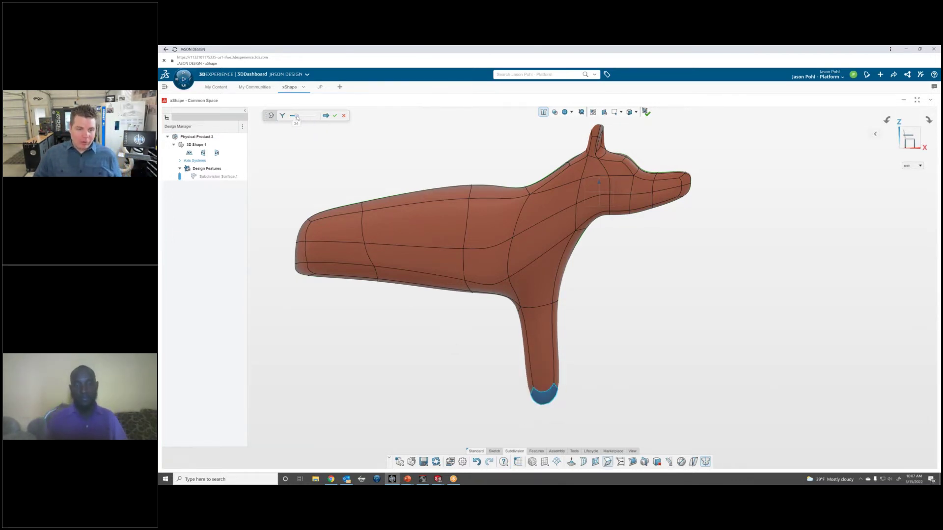
{"action": "left_click_drag", "start_coordinate": [310, 118], "coordinate": [322, 120]}
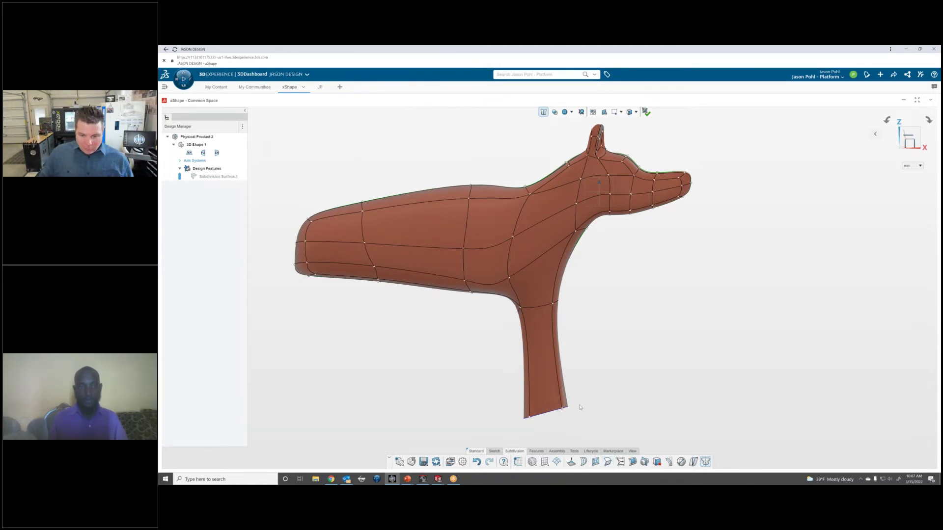
- Move the control points at the front leg's lower end in side view to level the flat end and narrow the leg
{"action": "middle_click_drag", "start_coordinate": [581, 407], "coordinate": [569, 354]}
{"action": "scroll", "coordinate": [568, 386], "scroll_direction": "up", "scroll_amount": 3}
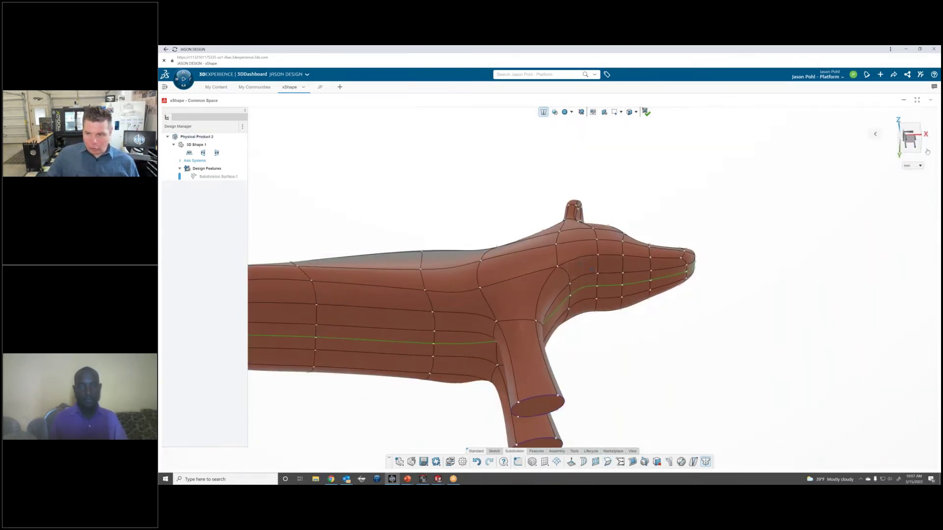
{"action": "left_click", "coordinate": [900, 144]}
{"action": "scroll", "coordinate": [579, 295], "scroll_direction": "up", "scroll_amount": 3}
{"action": "left_click", "coordinate": [550, 317]}
{"action": "scroll", "coordinate": [549, 321], "scroll_direction": "up", "scroll_amount": 3}
{"action": "middle_click_drag", "start_coordinate": [541, 346], "coordinate": [507, 347]}
{"action": "scroll", "coordinate": [446, 309], "scroll_direction": "down", "scroll_amount": 2}
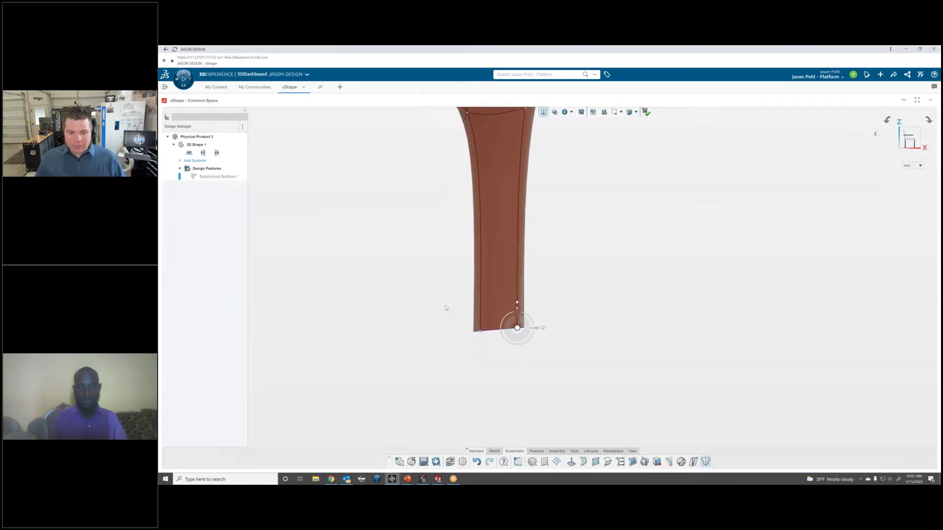
{"action": "left_click", "coordinate": [480, 331]}
{"action": "left_click_drag", "start_coordinate": [496, 333], "coordinate": [501, 326]}
{"action": "scroll", "coordinate": [544, 308], "scroll_direction": "down", "scroll_amount": 5}
{"action": "left_click", "coordinate": [536, 305], "text": "ctrl"}
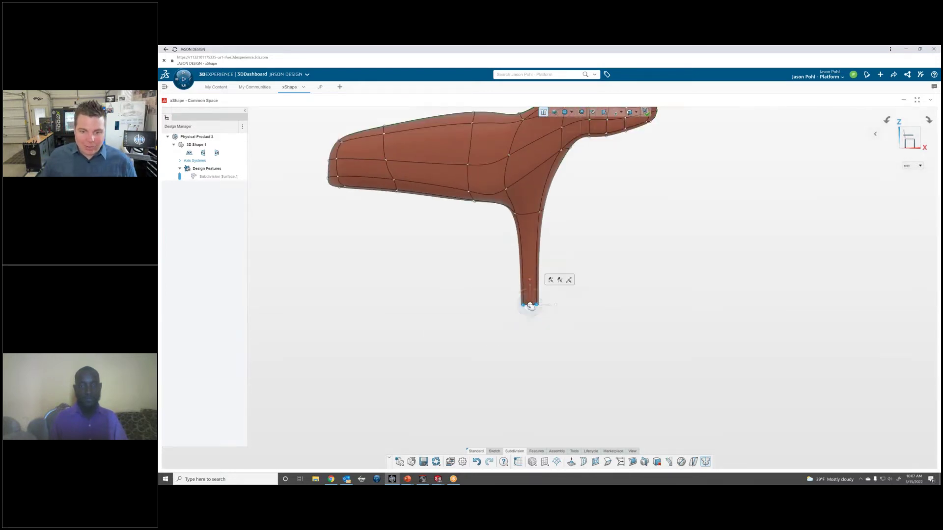
{"action": "mouse_move", "coordinate": [530, 306]}
{"action": "left_mouse_down"}
{"action": "mouse_move", "coordinate": [511, 311]}
{"action": "mouse_move", "coordinate": [535, 307]}
{"action": "left_mouse_up"}
- Insert an edge loop around the front leg about halfway down its length
{"action": "scroll", "coordinate": [557, 248], "scroll_direction": "down", "scroll_amount": 4}
{"action": "middle_click_drag", "start_coordinate": [559, 236], "coordinate": [480, 212]}
{"action": "scroll", "coordinate": [547, 261], "scroll_direction": "up", "scroll_amount": 2}
{"action": "scroll", "coordinate": [546, 261], "scroll_direction": "up", "scroll_amount": 2}
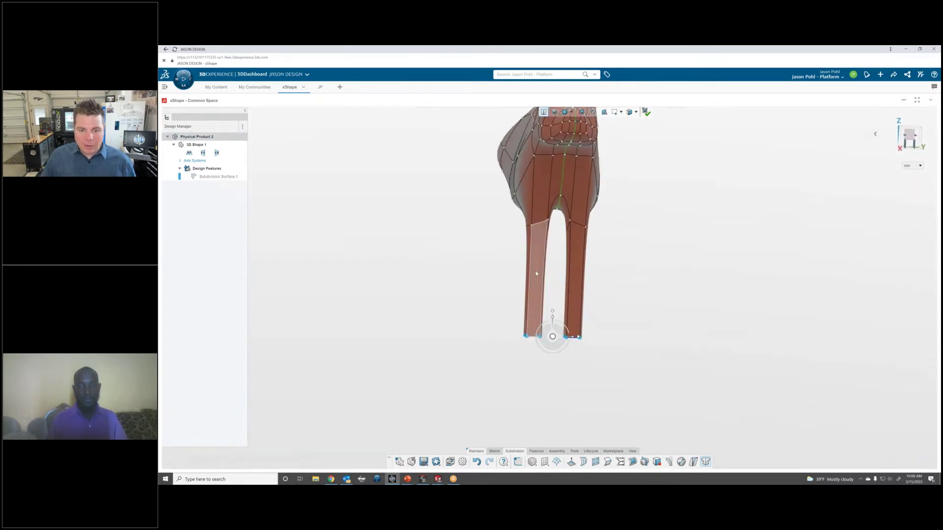
{"action": "left_click", "coordinate": [531, 268]}
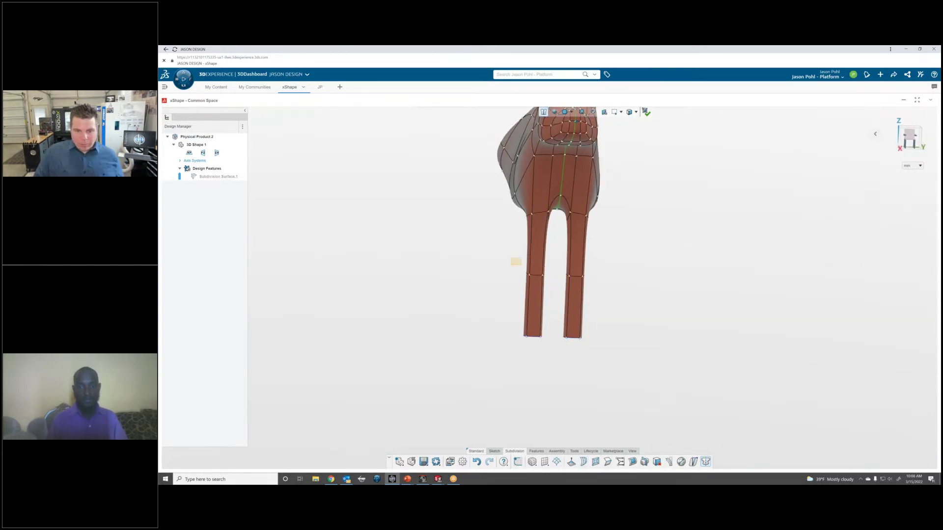
- Pull the middle and lower end of the front leg outward from the symmetry line, and shift its top edge outward too
{"action": "left_click", "coordinate": [536, 274]}
{"action": "left_click_drag", "start_coordinate": [555, 318], "coordinate": [508, 362], "text": "ctrl"}
{"action": "left_click_drag", "start_coordinate": [554, 307], "coordinate": [545, 305]}
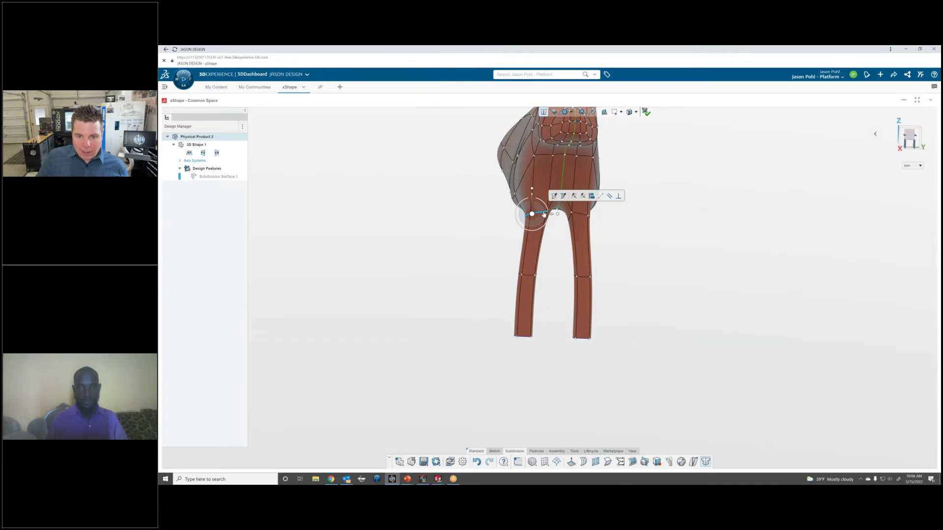
{"action": "left_click_drag", "start_coordinate": [550, 214], "coordinate": [539, 215]}
- Select the whole mid-body edge loop and move it backward and down in side view
{"action": "middle_click_drag", "start_coordinate": [539, 206], "coordinate": [590, 201]}
{"action": "scroll", "coordinate": [464, 160], "scroll_direction": "down", "scroll_amount": 2}
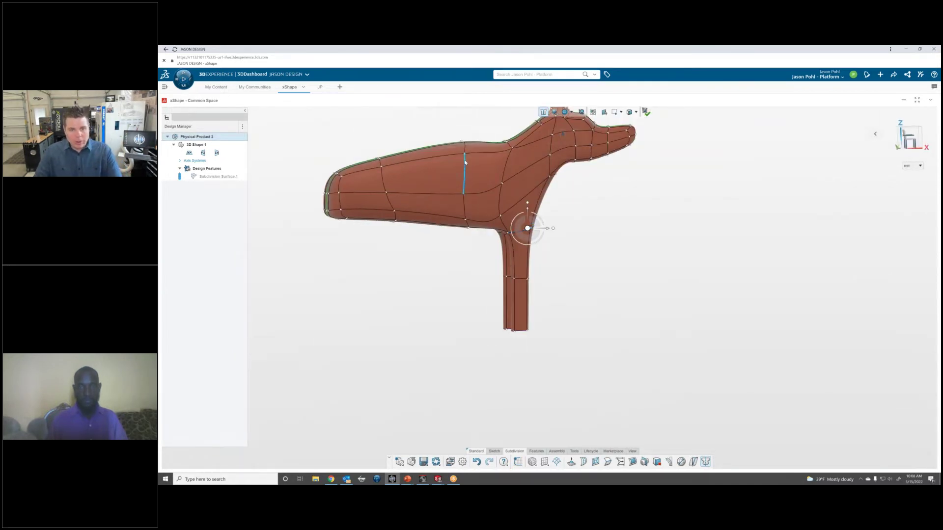
{"action": "double_click", "coordinate": [465, 162]}
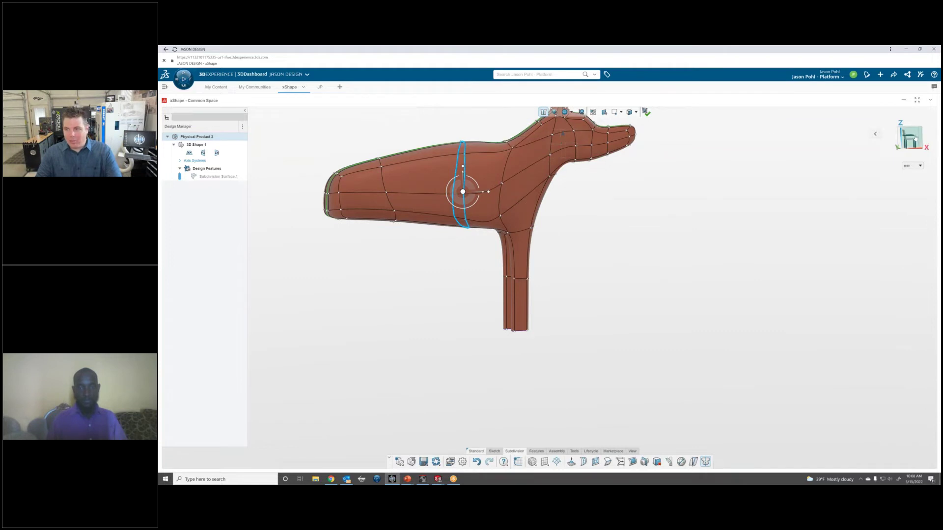
{"action": "left_click", "coordinate": [909, 138]}
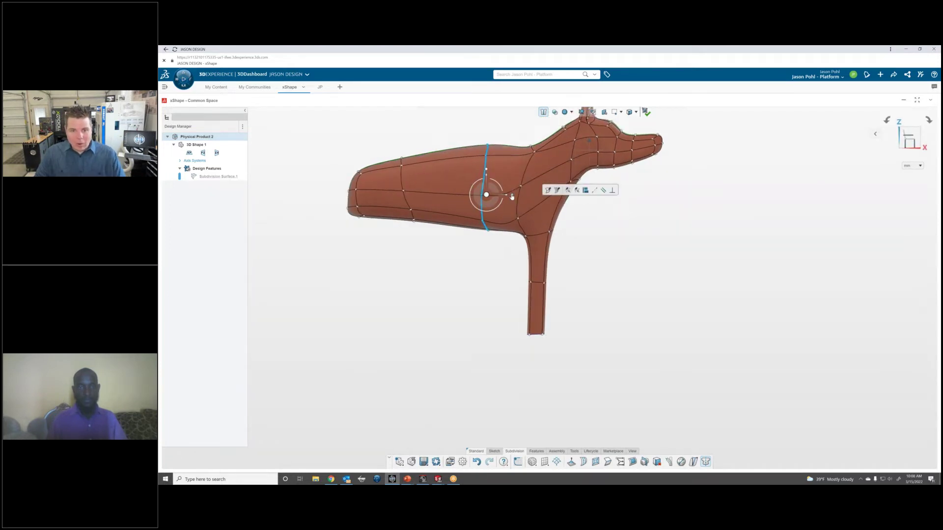
{"action": "left_click_drag", "start_coordinate": [511, 197], "coordinate": [481, 217]}
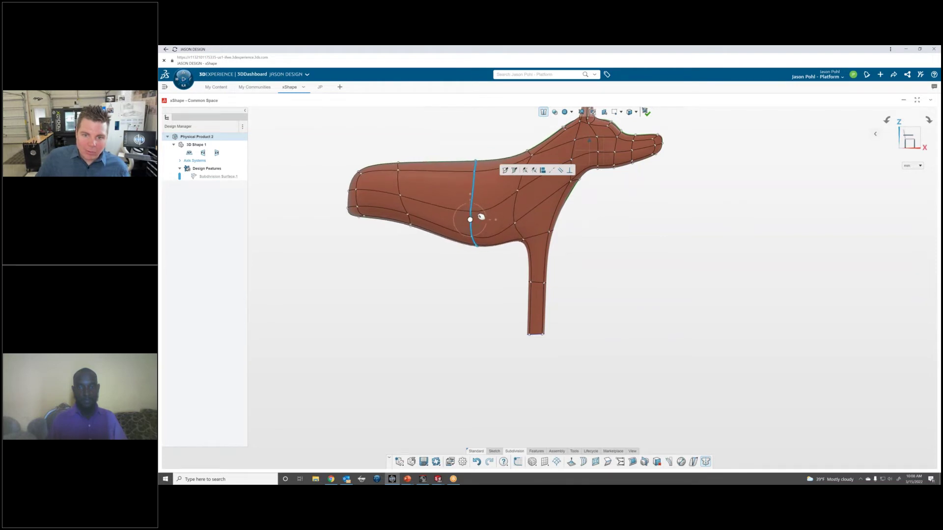
- Move all the rear-end control points backward and down, and raise the top points of the two rings along the back
{"action": "left_click_drag", "start_coordinate": [434, 133], "coordinate": [314, 300]}
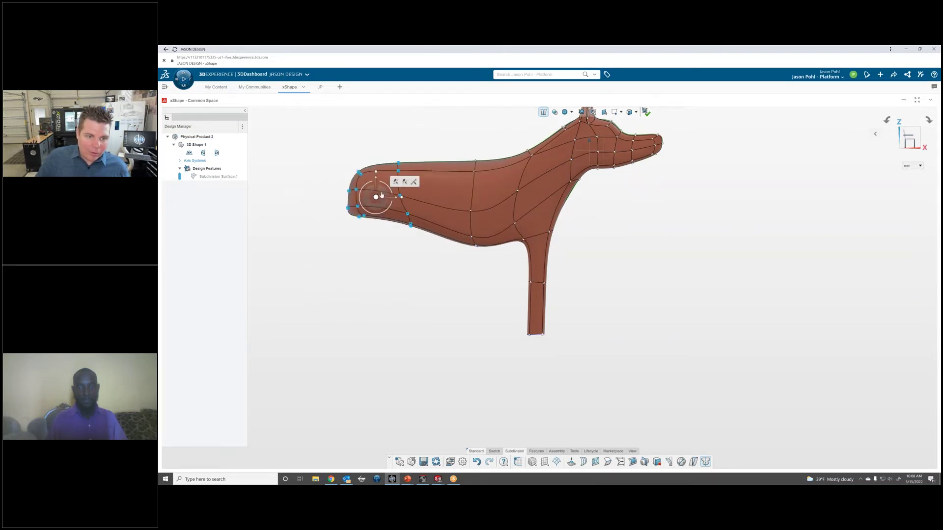
{"action": "left_click_drag", "start_coordinate": [382, 195], "coordinate": [356, 226]}
{"action": "left_click", "coordinate": [378, 195]}
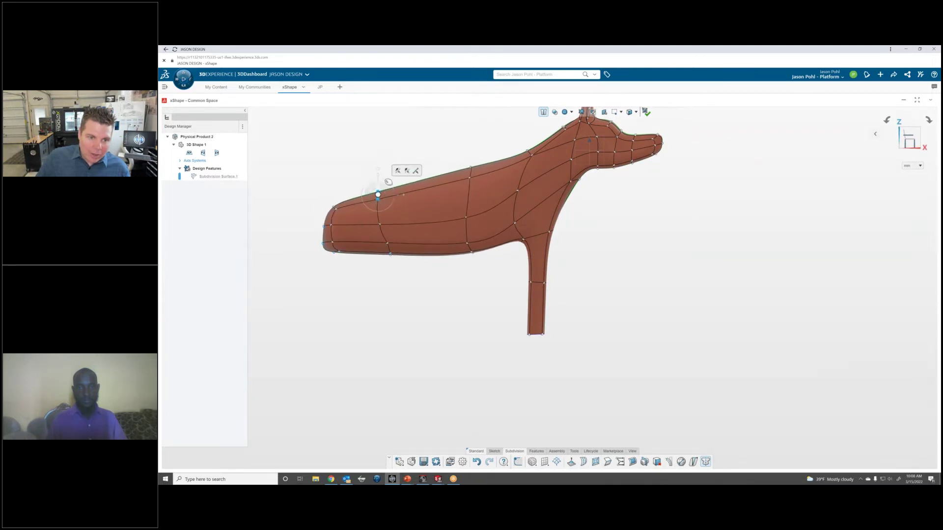
{"action": "left_click_drag", "start_coordinate": [378, 194], "coordinate": [380, 182]}
{"action": "left_click_drag", "start_coordinate": [487, 194], "coordinate": [477, 164]}
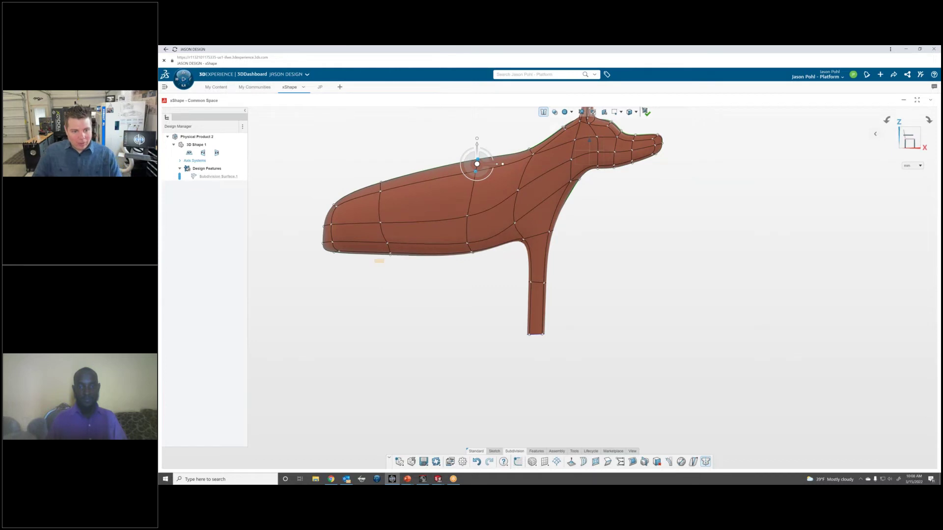
- Shift the lower and flank control points of the rear body ring forward
{"action": "left_click", "coordinate": [389, 254]}
{"action": "scroll", "coordinate": [390, 253], "scroll_direction": "up", "scroll_amount": 3}
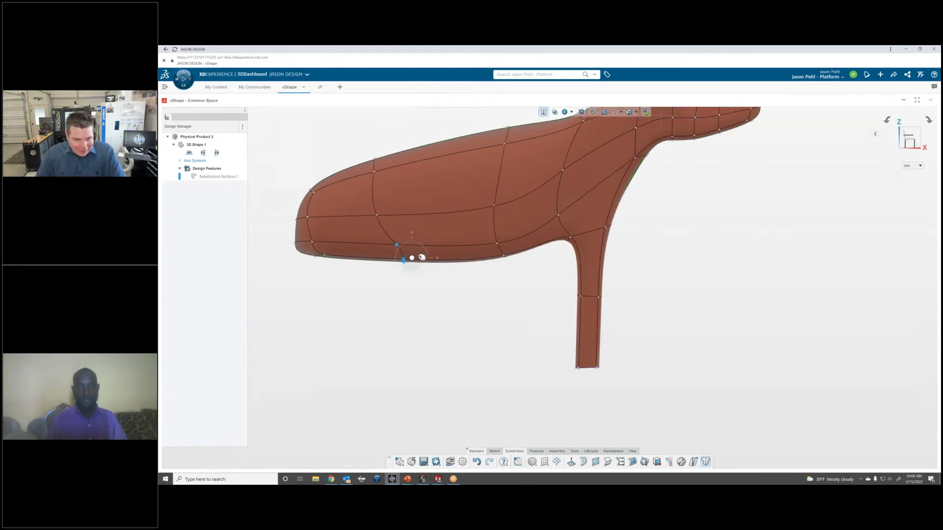
{"action": "left_click", "coordinate": [377, 214]}
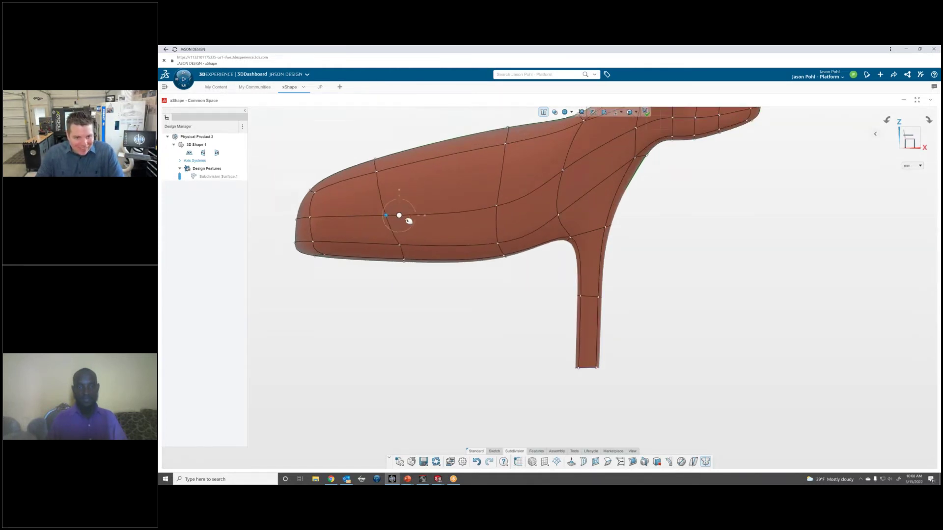
- Select the underside face at the rear of the body beside the symmetry line and move it outward
{"action": "scroll", "coordinate": [400, 274], "scroll_direction": "down", "scroll_amount": 2}
{"action": "middle_click_drag", "start_coordinate": [399, 273], "coordinate": [409, 179]}
{"action": "scroll", "coordinate": [409, 247], "scroll_direction": "up", "scroll_amount": 4}
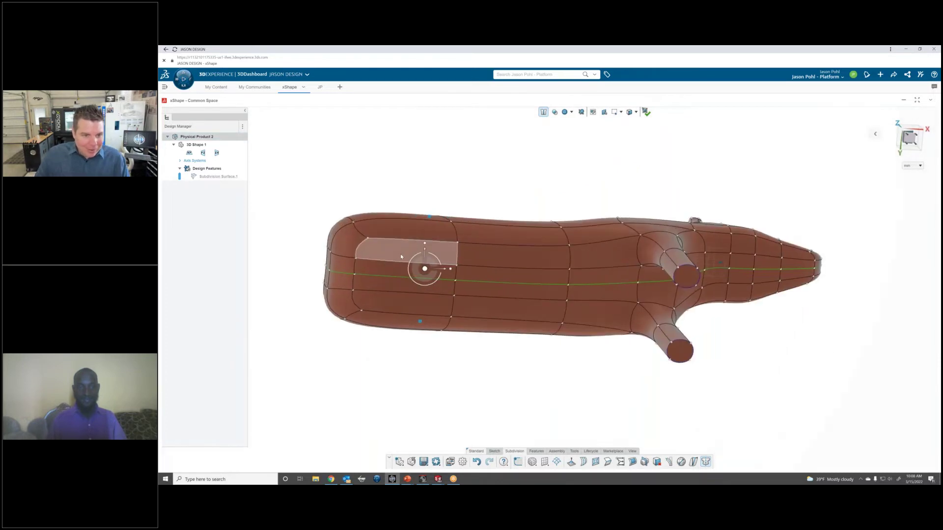
{"action": "left_click", "coordinate": [401, 257]}
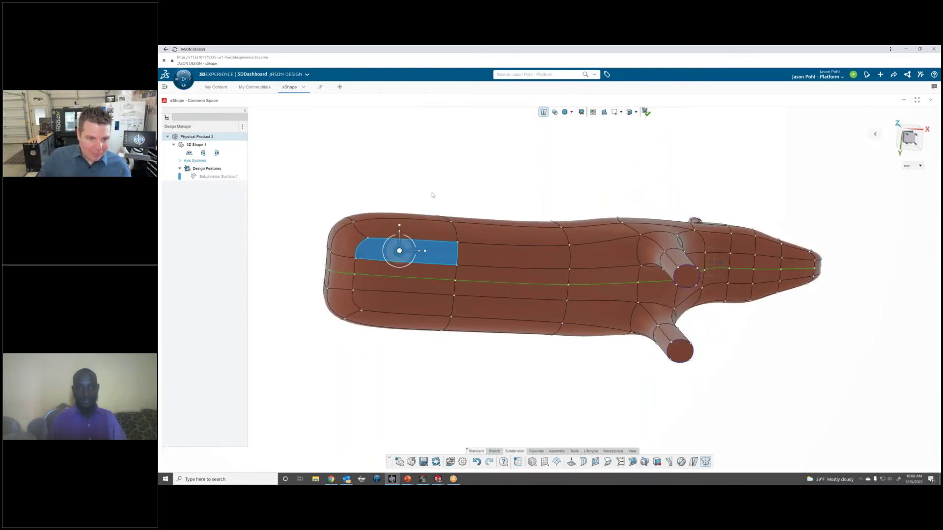
{"action": "left_click", "coordinate": [433, 195]}
{"action": "left_click", "coordinate": [419, 243]}
{"action": "left_click_drag", "start_coordinate": [412, 239], "coordinate": [413, 223]}
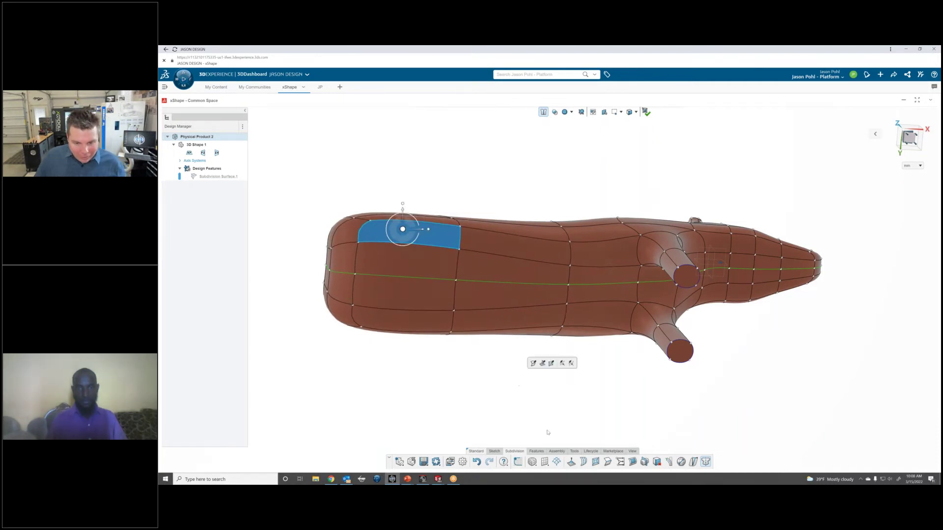
- Extrude the selected underside face at the rear of the body to start the hind leg
{"action": "left_click", "coordinate": [571, 463]}
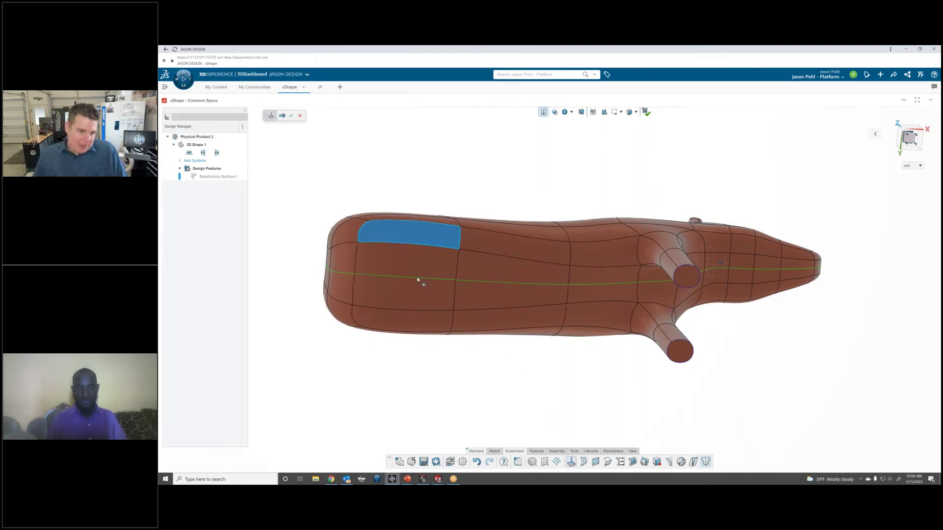
{"action": "left_click", "coordinate": [292, 116]}
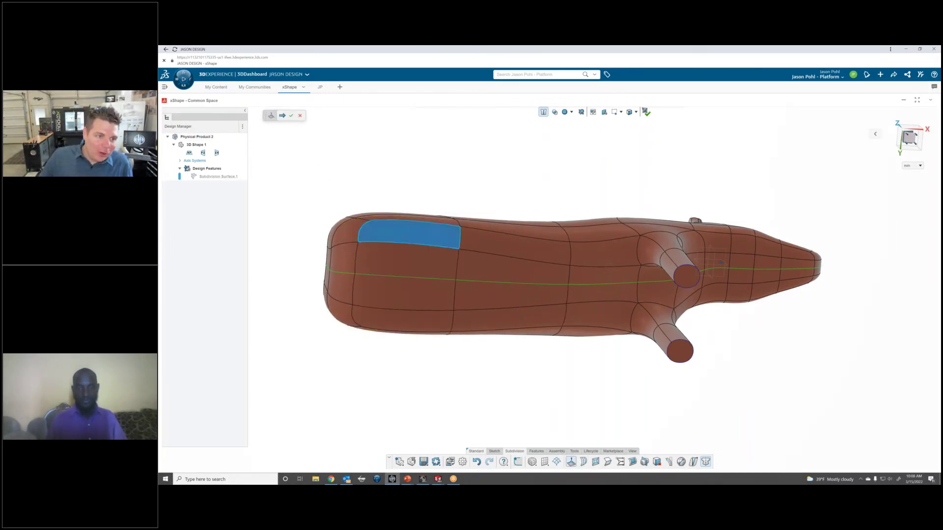
{"action": "left_click", "coordinate": [428, 234]}
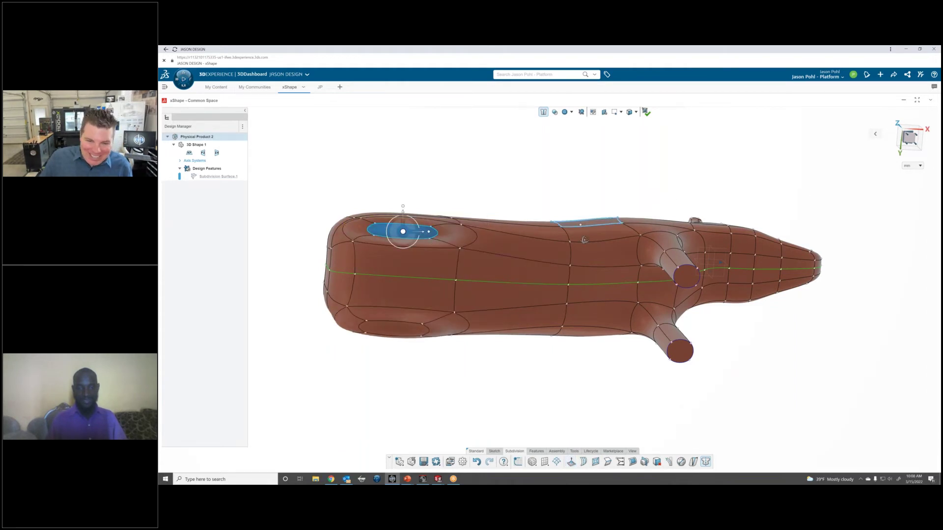
- Pull the extruded hind-leg face down and backward in side view to form the thigh
{"action": "left_click", "coordinate": [917, 140]}
{"action": "left_click", "coordinate": [916, 140]}
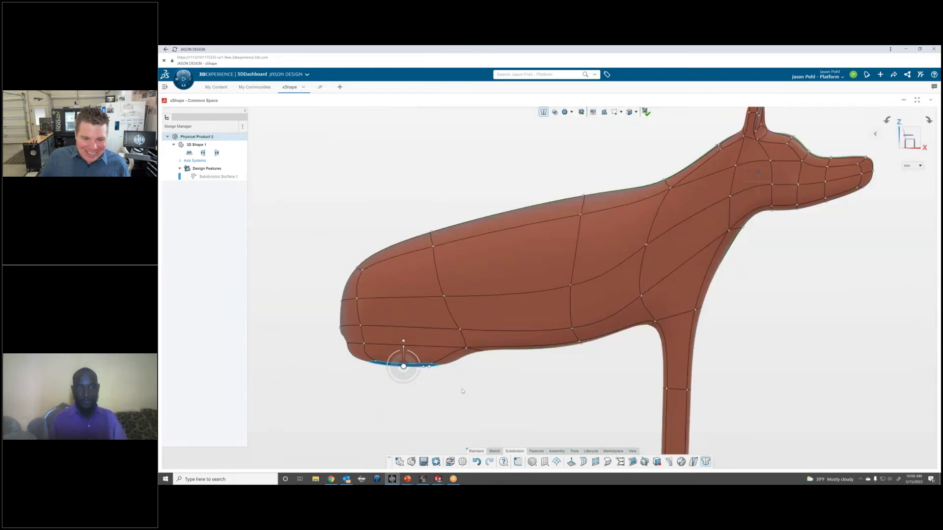
{"action": "scroll", "coordinate": [416, 367], "scroll_direction": "up", "scroll_amount": 2}
{"action": "left_click_drag", "start_coordinate": [400, 366], "coordinate": [343, 429]}
{"action": "scroll", "coordinate": [342, 422], "scroll_direction": "down", "scroll_amount": 3}
{"action": "scroll", "coordinate": [376, 348], "scroll_direction": "up", "scroll_amount": 3}
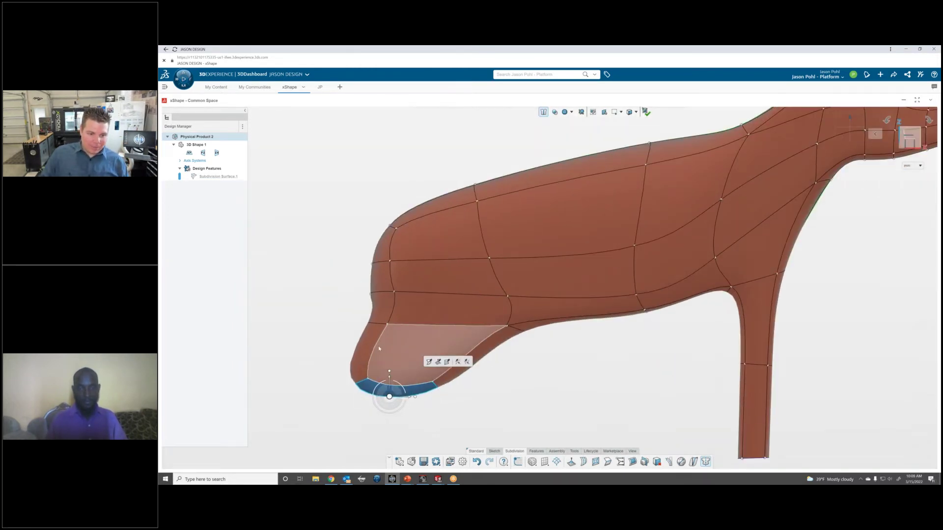
- Insert an edge loop around the hind thigh and pull the loop's front control point forward
{"action": "left_click", "coordinate": [376, 347]}
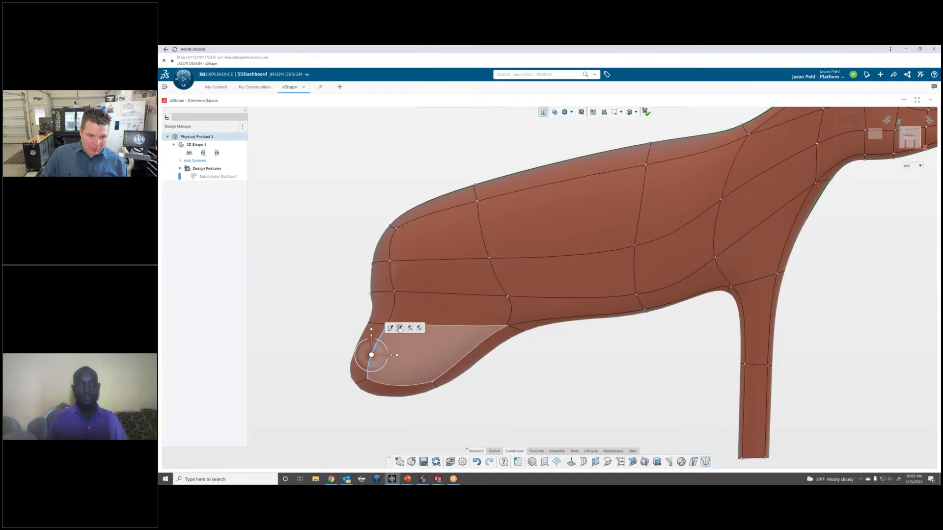
{"action": "left_click", "coordinate": [399, 335]}
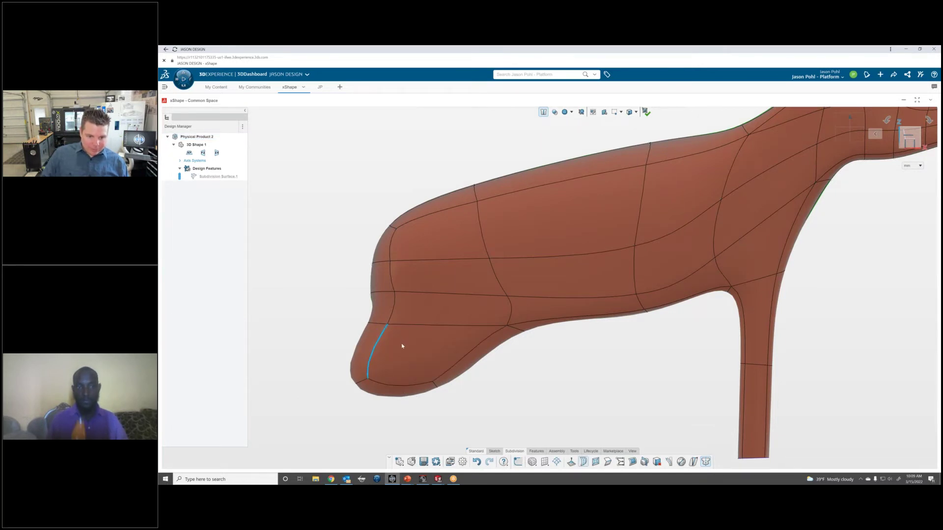
{"action": "left_click", "coordinate": [459, 361]}
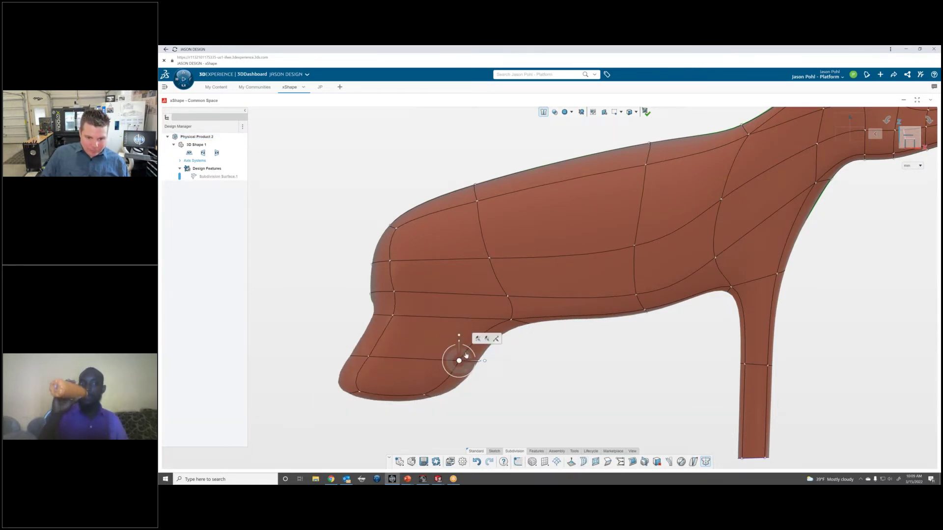
{"action": "left_click_drag", "start_coordinate": [459, 361], "coordinate": [508, 357]}
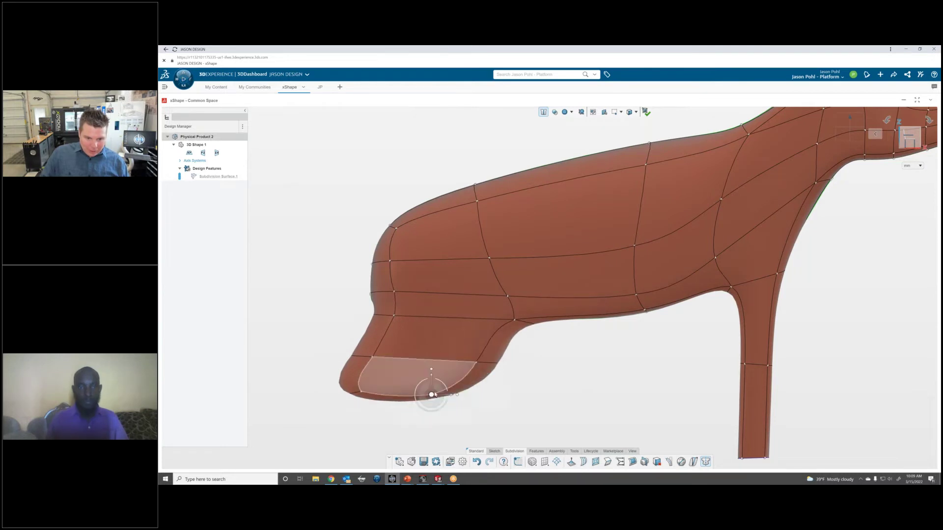
- Move the front control point at the thigh's lower end backward and slightly down
{"action": "left_click", "coordinate": [429, 398]}
{"action": "left_click_drag", "start_coordinate": [425, 404], "coordinate": [406, 406]}
{"action": "scroll", "coordinate": [503, 358], "scroll_direction": "down", "scroll_amount": 4}
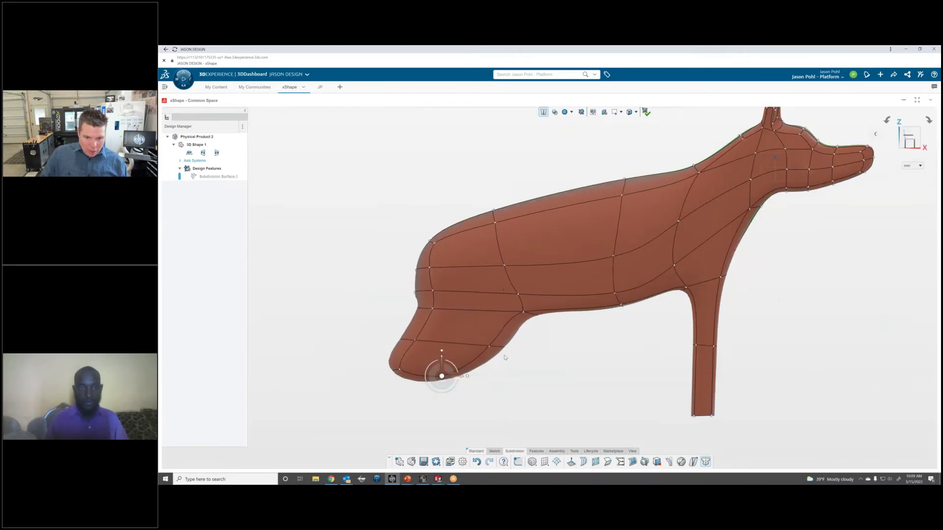
- Crease the edge of the hind thigh's lower end face so that the end becomes flat
{"action": "middle_click_drag", "start_coordinate": [477, 344], "coordinate": [496, 318]}
{"action": "scroll", "coordinate": [450, 349], "scroll_direction": "up", "scroll_amount": 3}
{"action": "left_click", "coordinate": [457, 353]}
{"action": "left_click", "coordinate": [608, 462]}
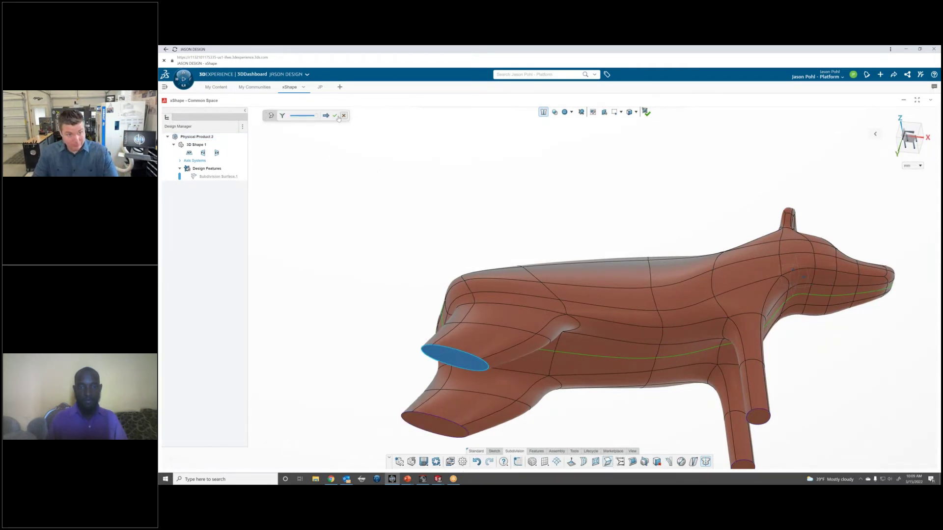
{"action": "key", "text": "Escape"}
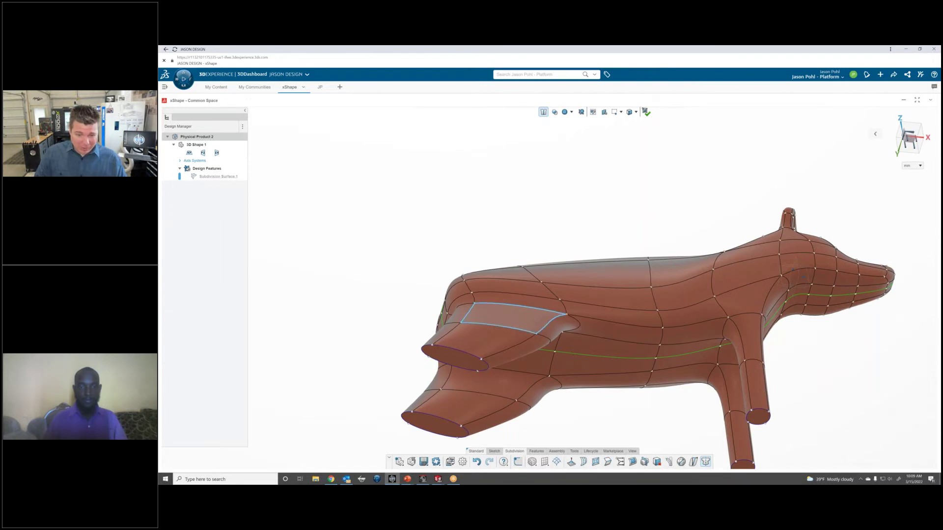
- Extrude the flat end face of the hind thigh to start the lower leg
{"action": "mouse_move", "coordinate": [514, 318]}
{"action": "middle_mouse_down"}
{"action": "mouse_move", "coordinate": [511, 374]}
{"action": "mouse_move", "coordinate": [511, 328]}
{"action": "middle_mouse_up"}
{"action": "left_click", "coordinate": [478, 396]}
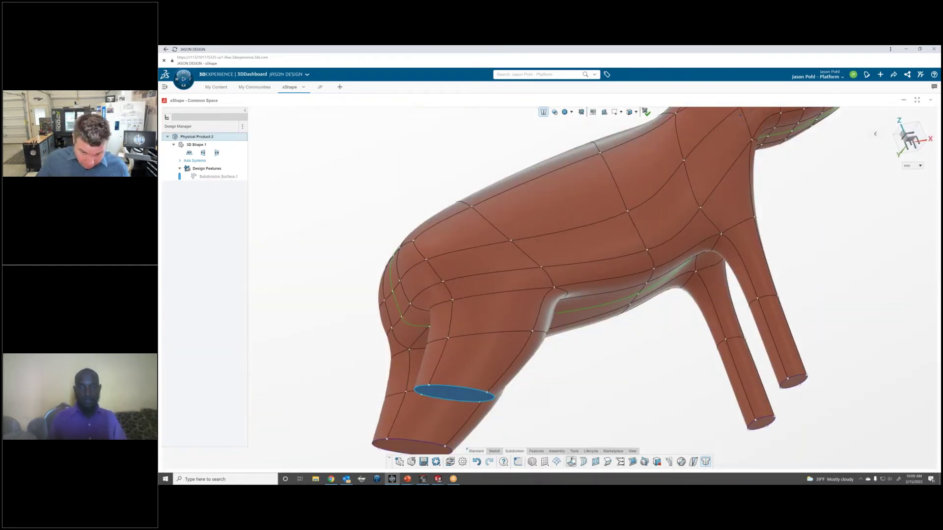
{"action": "left_click", "coordinate": [571, 462]}
{"action": "left_click", "coordinate": [291, 116]}
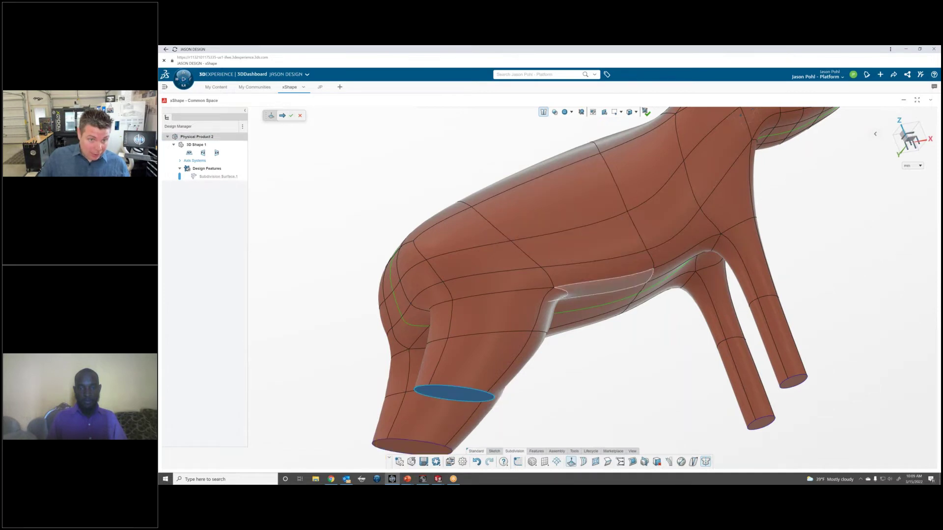
{"action": "scroll", "coordinate": [547, 328], "scroll_direction": "down", "scroll_amount": 5}
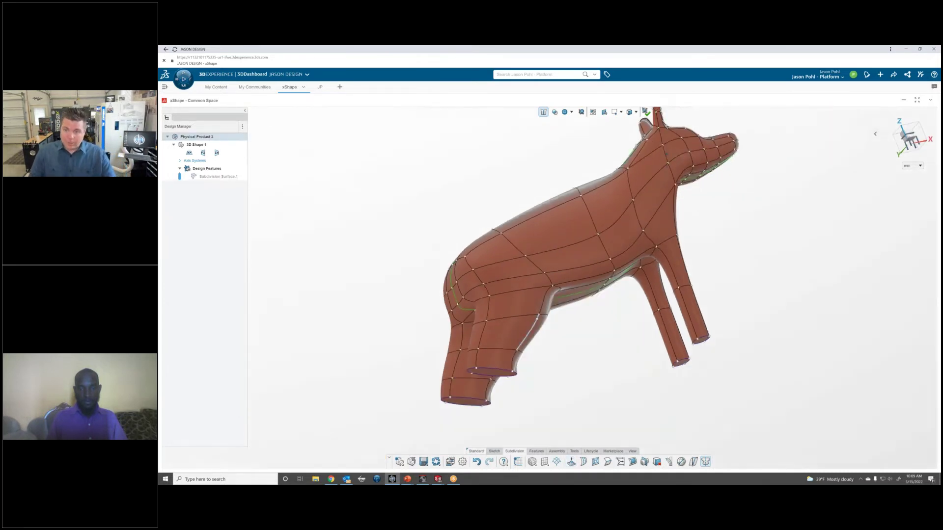
- Pull the control points at the end of the extruded hind leg down and slightly forward in side view
{"action": "left_click", "coordinate": [911, 139]}
{"action": "scroll", "coordinate": [602, 311], "scroll_direction": "up", "scroll_amount": 5}
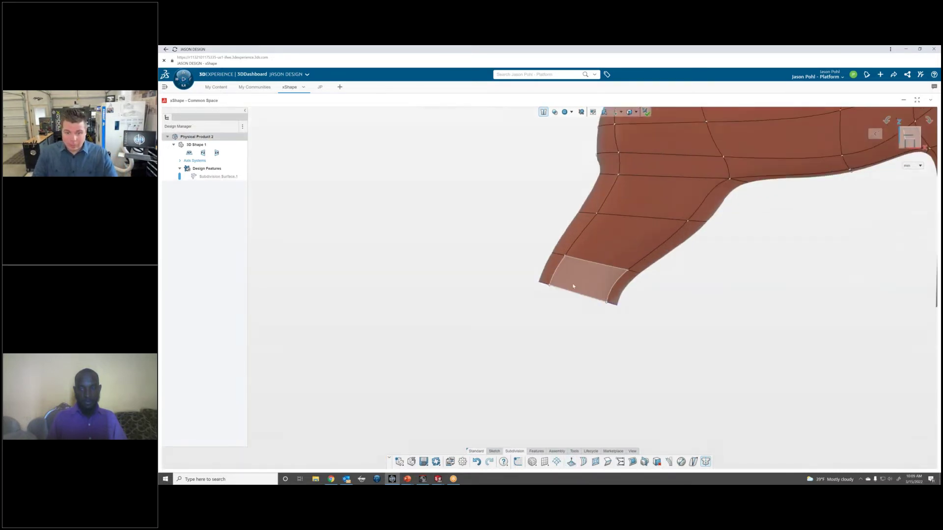
{"action": "left_click", "coordinate": [582, 297]}
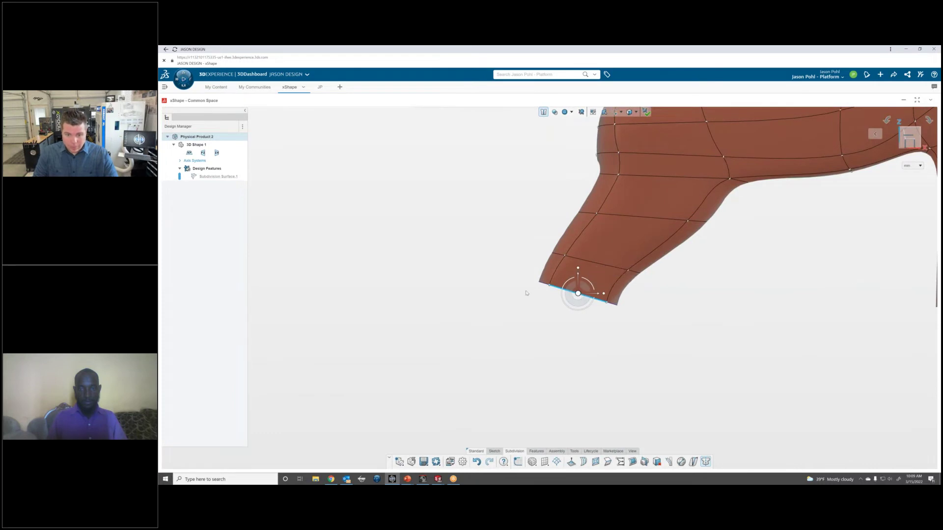
{"action": "left_click_drag", "start_coordinate": [526, 278], "coordinate": [561, 303]}
{"action": "left_click_drag", "start_coordinate": [631, 296], "coordinate": [593, 331], "text": "ctrl"}
{"action": "left_click_drag", "start_coordinate": [578, 294], "coordinate": [610, 404]}
{"action": "scroll", "coordinate": [665, 330], "scroll_direction": "down", "scroll_amount": 4}
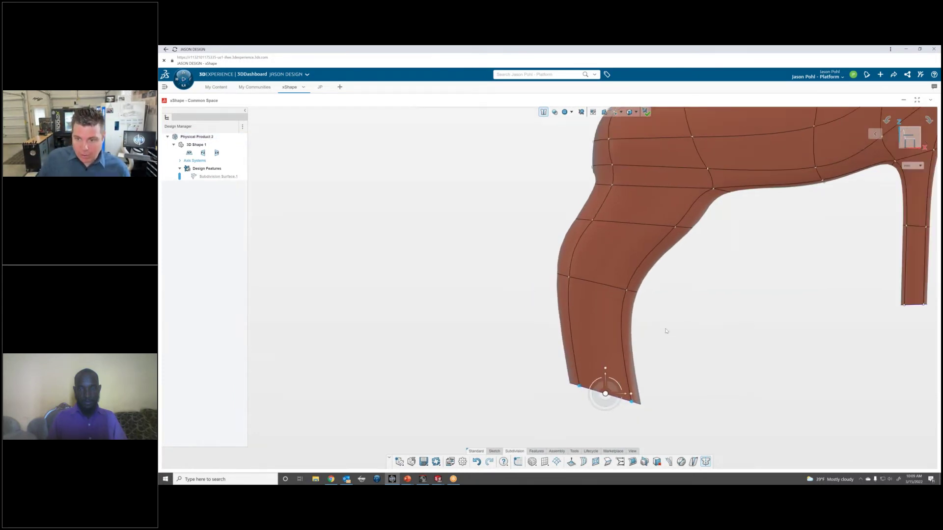
- Move the front control points of the lower hind leg and thigh backward, and pull the rear hock point back and up
{"action": "scroll", "coordinate": [616, 325], "scroll_direction": "down", "scroll_amount": 1}
{"action": "mouse_move", "coordinate": [589, 324]}
{"action": "left_mouse_down"}
{"action": "mouse_move", "coordinate": [599, 290]}
{"action": "mouse_move", "coordinate": [580, 335]}
{"action": "left_mouse_up"}
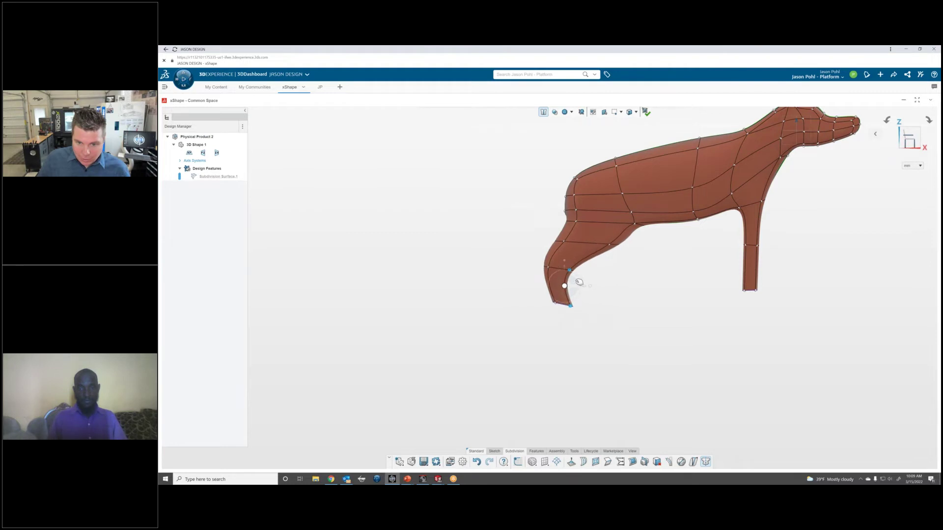
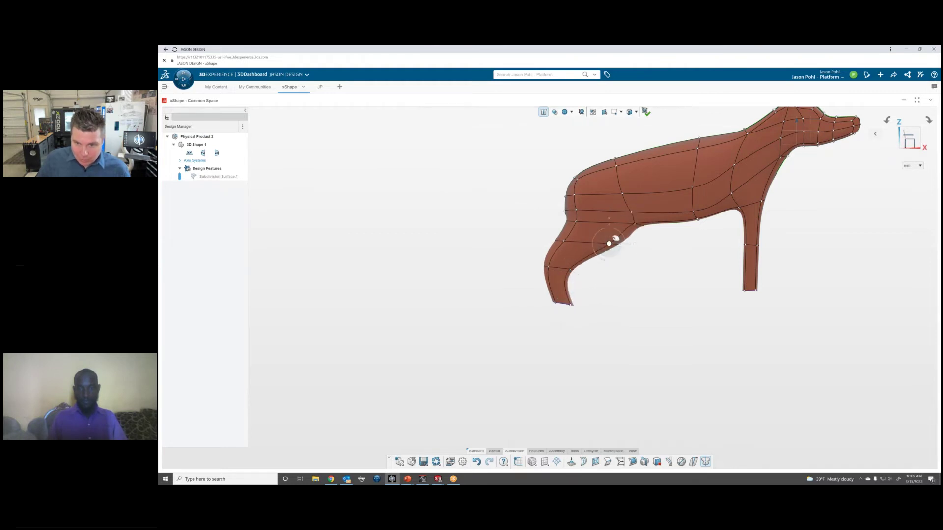
{"action": "left_click_drag", "start_coordinate": [615, 238], "coordinate": [601, 240]}
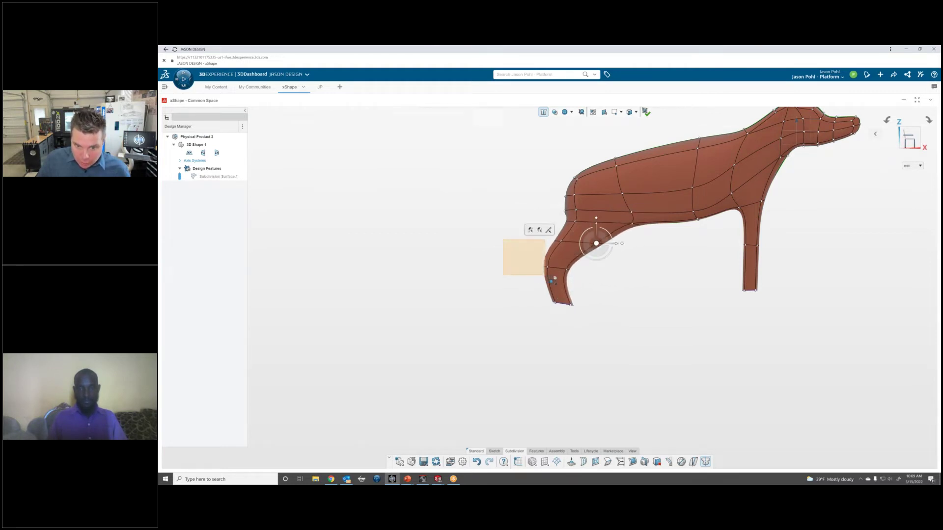
{"action": "left_click_drag", "start_coordinate": [551, 280], "coordinate": [541, 244]}
- Adjust the front hock point and move the end of the hind leg up and slightly forward
{"action": "left_click_drag", "start_coordinate": [585, 290], "coordinate": [558, 262]}
{"action": "left_click_drag", "start_coordinate": [599, 287], "coordinate": [501, 333]}
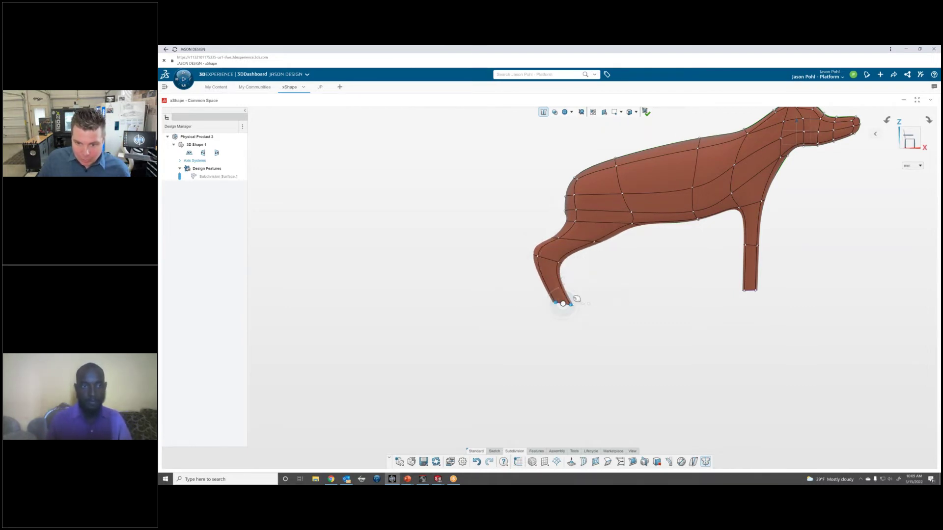
{"action": "left_click_drag", "start_coordinate": [582, 289], "coordinate": [583, 286]}
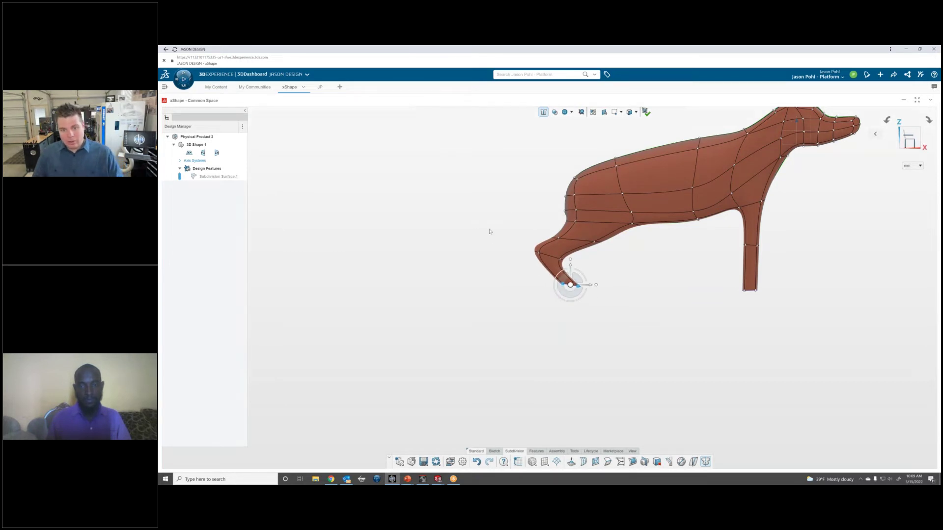
- Shift the whole lower hind leg forward and adjust the upper control points on the rear of the back
{"action": "left_click_drag", "start_coordinate": [493, 239], "coordinate": [632, 326]}
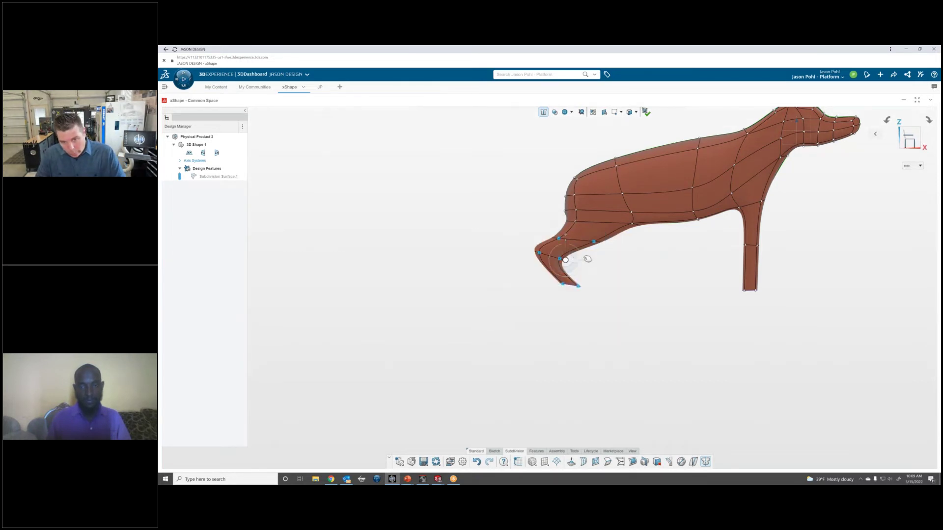
{"action": "left_click_drag", "start_coordinate": [587, 259], "coordinate": [602, 254]}
{"action": "scroll", "coordinate": [648, 216], "scroll_direction": "down", "scroll_amount": 3}
{"action": "scroll", "coordinate": [587, 183], "scroll_direction": "up", "scroll_amount": 3}
{"action": "left_click_drag", "start_coordinate": [594, 179], "coordinate": [634, 186]}
{"action": "scroll", "coordinate": [562, 223], "scroll_direction": "down", "scroll_amount": 2}
- Try to extrude the face high on the rump beside the symmetry line for the tail
{"action": "middle_click_drag", "start_coordinate": [556, 233], "coordinate": [565, 253]}
{"action": "scroll", "coordinate": [564, 254], "scroll_direction": "up", "scroll_amount": 4}
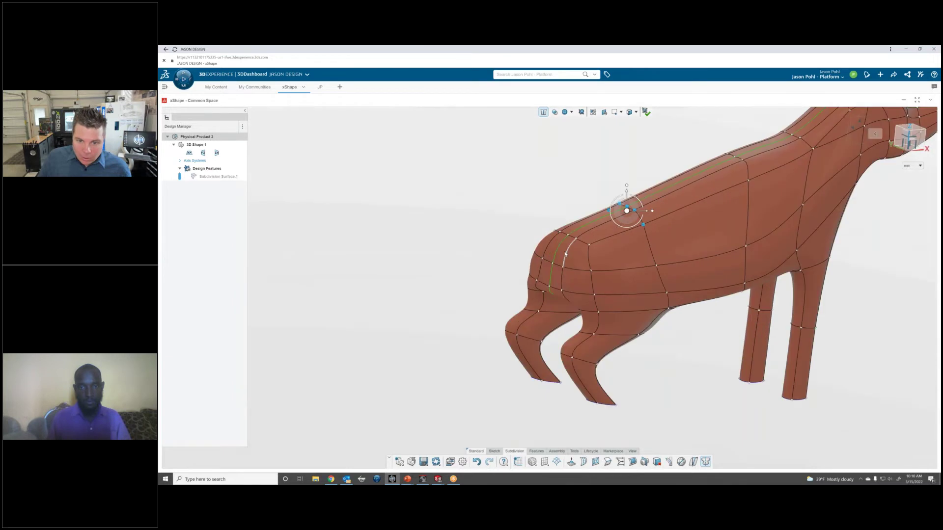
{"action": "left_click", "coordinate": [563, 258]}
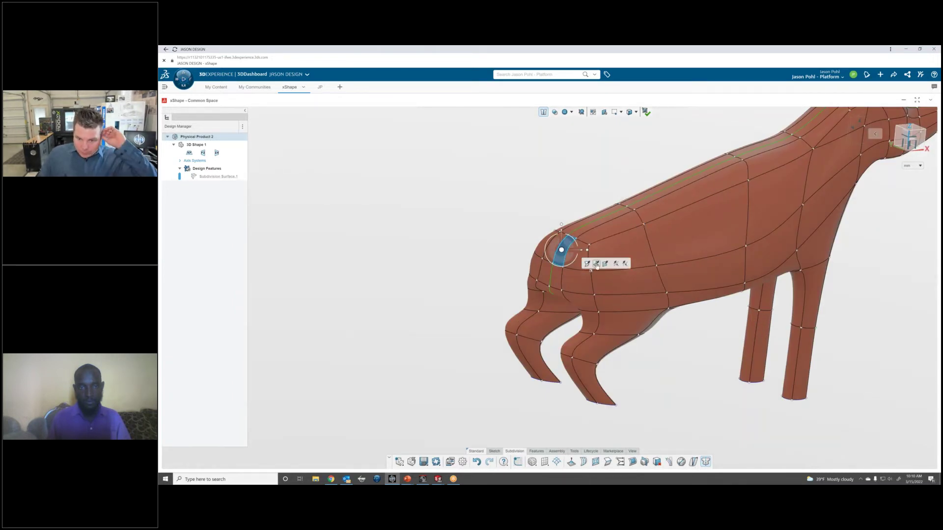
{"action": "left_click", "coordinate": [595, 264]}
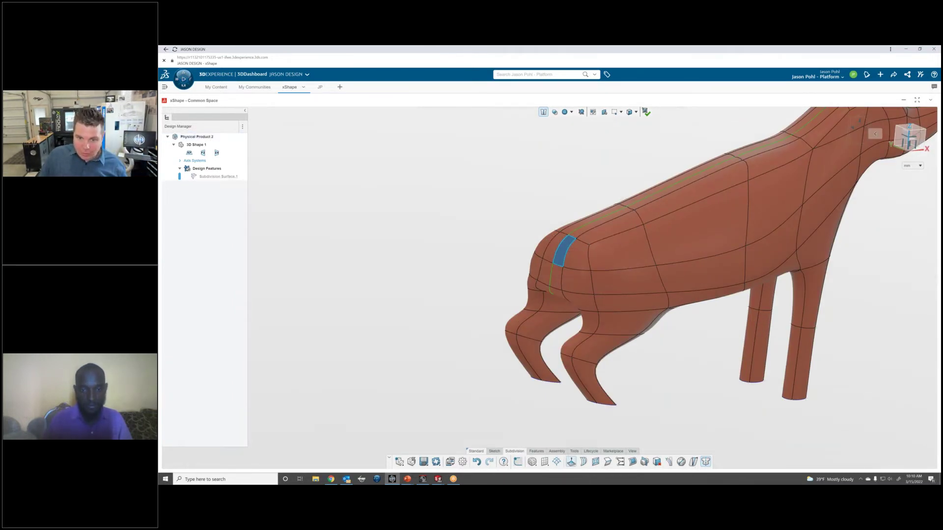
{"action": "left_click", "coordinate": [566, 235]}
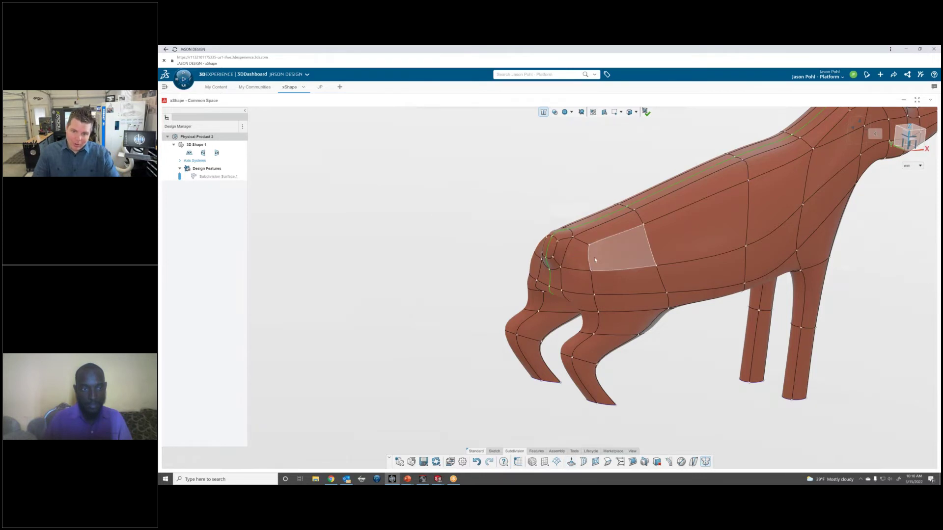
- Extrude the face in the middle of the rump beside the symmetry line to start the tail
{"action": "middle_click_drag", "start_coordinate": [595, 259], "coordinate": [607, 252]}
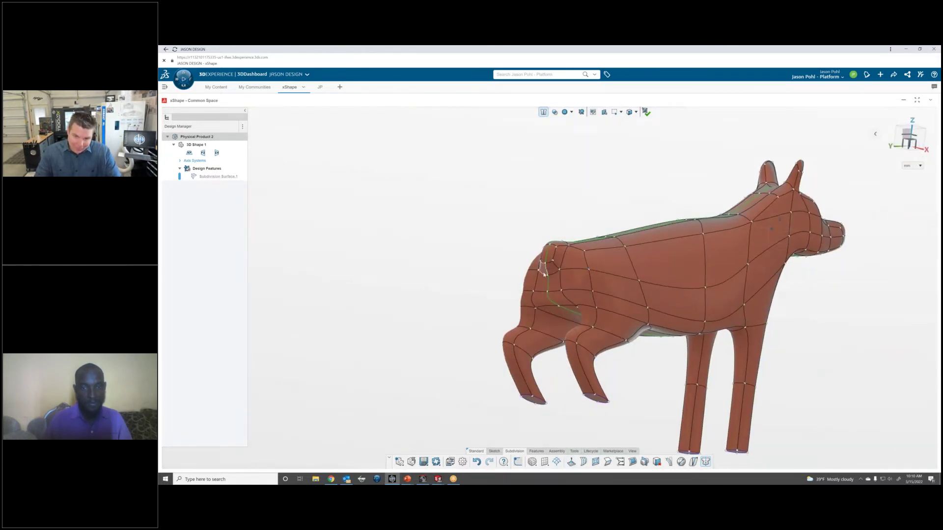
{"action": "scroll", "coordinate": [555, 279], "scroll_direction": "up", "scroll_amount": 5}
{"action": "left_click", "coordinate": [555, 283]}
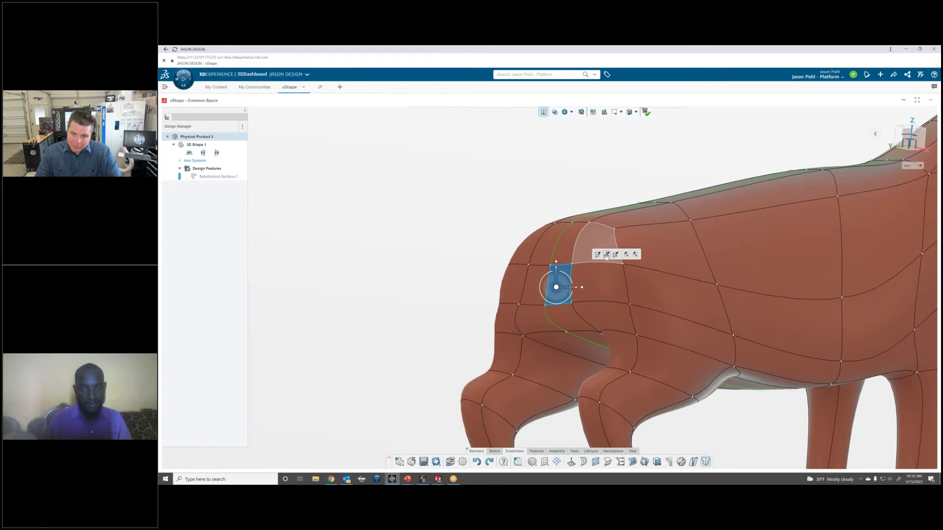
{"action": "left_click", "coordinate": [607, 254]}
{"action": "left_click", "coordinate": [564, 290]}
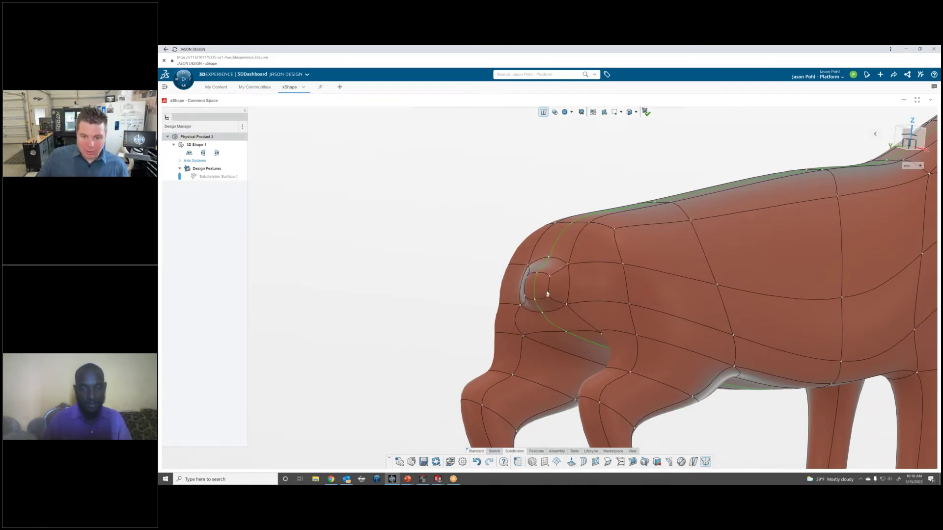
- Pull the tail's end face backward and slightly down in side view
{"action": "scroll", "coordinate": [554, 288], "scroll_direction": "down", "scroll_amount": 1}
{"action": "left_click", "coordinate": [546, 290]}
{"action": "left_click", "coordinate": [920, 146]}
{"action": "left_click_drag", "start_coordinate": [715, 265], "coordinate": [648, 295]}
- Raise the upper and lower control points at the base of the tail
{"action": "left_click", "coordinate": [724, 241]}
{"action": "left_click_drag", "start_coordinate": [743, 229], "coordinate": [746, 213]}
{"action": "left_click", "coordinate": [723, 293]}
{"action": "left_click_drag", "start_coordinate": [729, 292], "coordinate": [737, 282]}
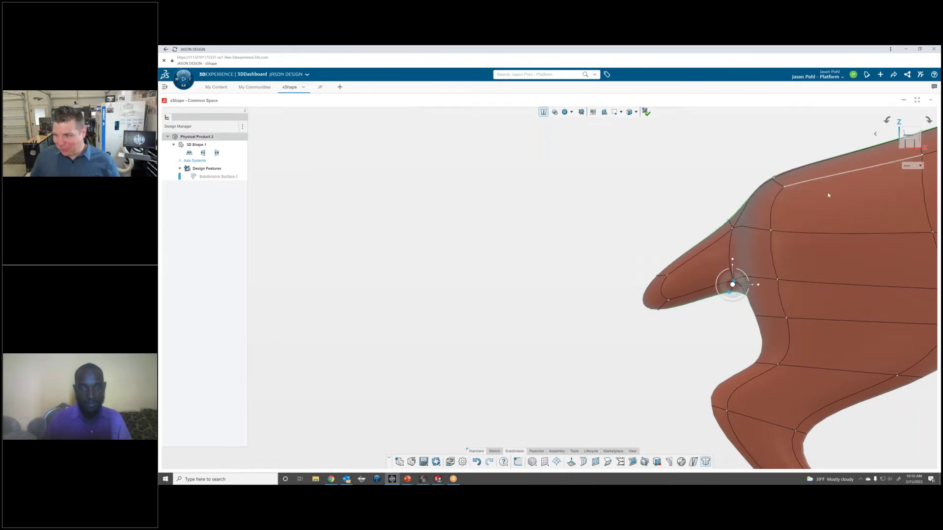
- Adjust the control points near the end of the short tail in side view
{"action": "scroll", "coordinate": [818, 216], "scroll_direction": "down", "scroll_amount": 3}
{"action": "left_click", "coordinate": [921, 136]}
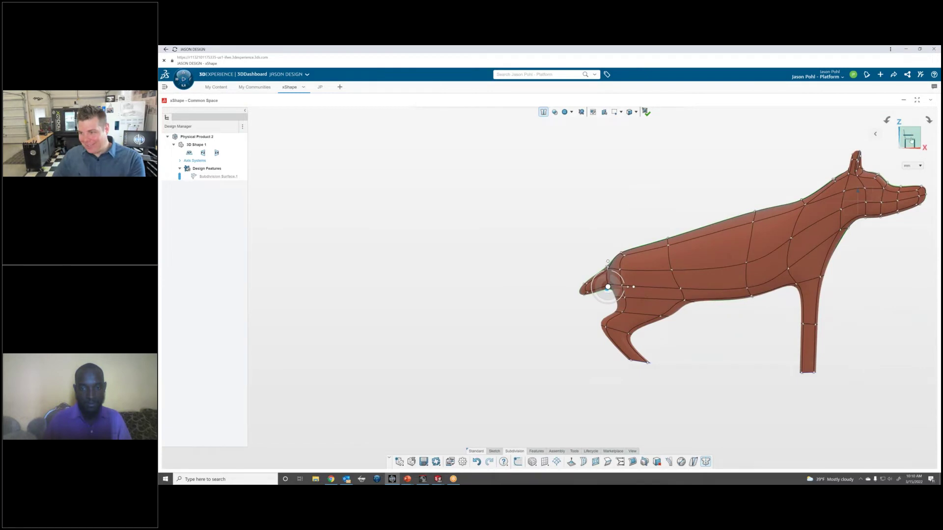
{"action": "mouse_move", "coordinate": [784, 228]}
{"action": "middle_mouse_down"}
{"action": "mouse_move", "coordinate": [786, 317]}
{"action": "mouse_move", "coordinate": [798, 232]}
{"action": "middle_mouse_up"}
{"action": "scroll", "coordinate": [575, 281], "scroll_direction": "up", "scroll_amount": 3}
{"action": "scroll", "coordinate": [559, 266], "scroll_direction": "down", "scroll_amount": 1}
{"action": "left_click_drag", "start_coordinate": [560, 263], "coordinate": [583, 286]}
{"action": "scroll", "coordinate": [584, 296], "scroll_direction": "up", "scroll_amount": 1}
{"action": "left_click_drag", "start_coordinate": [530, 314], "coordinate": [600, 280]}
- Extrude the tail's end face to add another tail segment
{"action": "middle_click_drag", "start_coordinate": [621, 271], "coordinate": [658, 275]}
{"action": "scroll", "coordinate": [568, 270], "scroll_direction": "up", "scroll_amount": 2}
{"action": "scroll", "coordinate": [558, 276], "scroll_direction": "up", "scroll_amount": 2}
{"action": "left_click", "coordinate": [559, 273]}
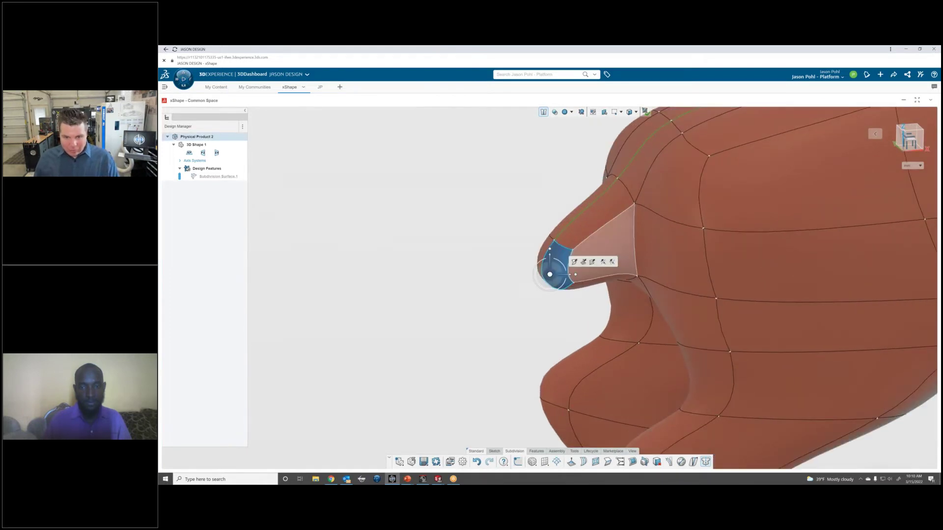
{"action": "left_click", "coordinate": [583, 263]}
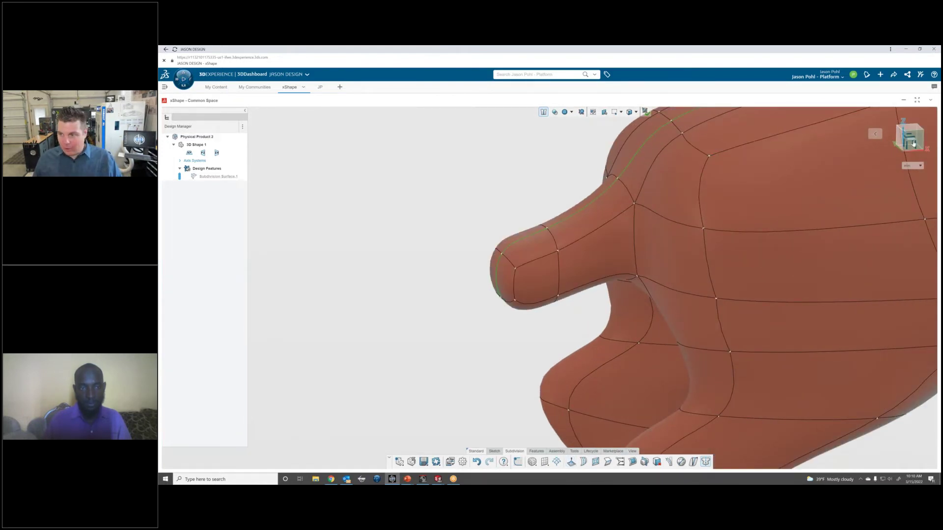
- Stretch the end of the tail far backward and down to about foot height in side view
{"action": "left_click", "coordinate": [911, 141]}
{"action": "scroll", "coordinate": [633, 306], "scroll_direction": "down", "scroll_amount": 2}
{"action": "left_click_drag", "start_coordinate": [592, 302], "coordinate": [627, 401]}
{"action": "left_click_drag", "start_coordinate": [617, 365], "coordinate": [477, 431]}
{"action": "scroll", "coordinate": [479, 422], "scroll_direction": "down", "scroll_amount": 3}
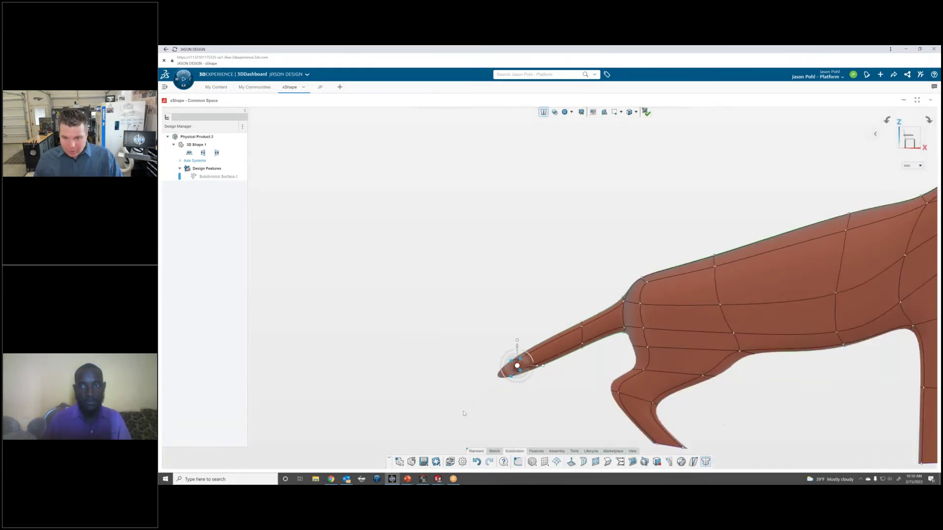
{"action": "scroll", "coordinate": [490, 395], "scroll_direction": "up", "scroll_amount": 3}
{"action": "left_click_drag", "start_coordinate": [531, 347], "coordinate": [496, 418]}
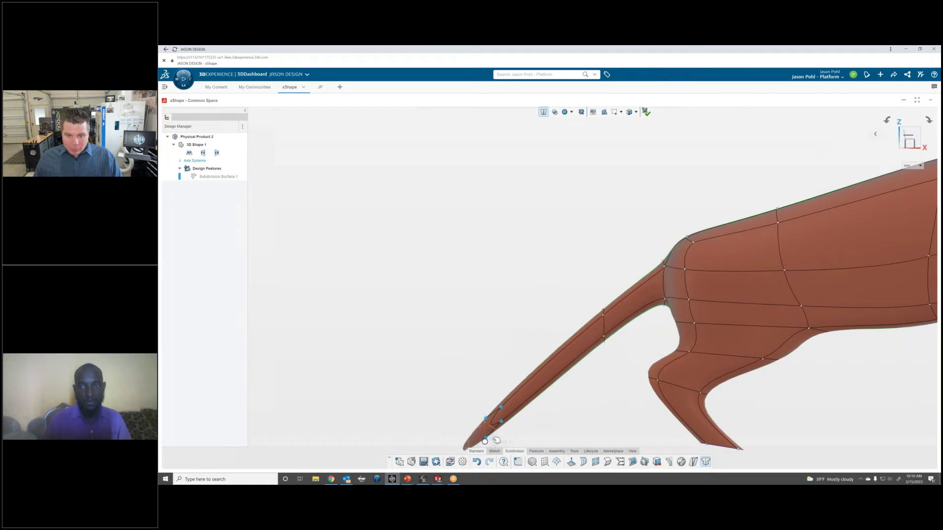
- Insert an edge loop partway along the tail and pull its upper and lower control points apart to thicken the tail
{"action": "left_click", "coordinate": [555, 361]}
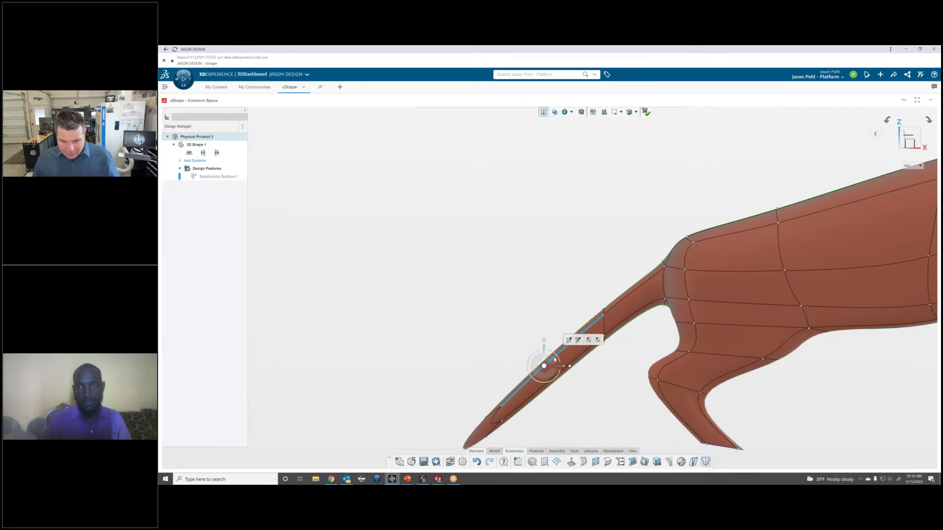
{"action": "left_click", "coordinate": [578, 341]}
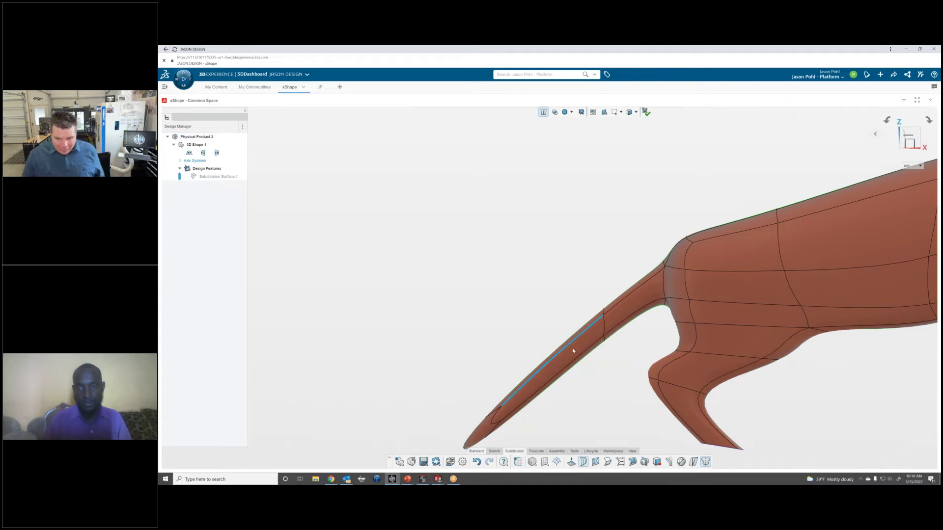
{"action": "left_click", "coordinate": [563, 365]}
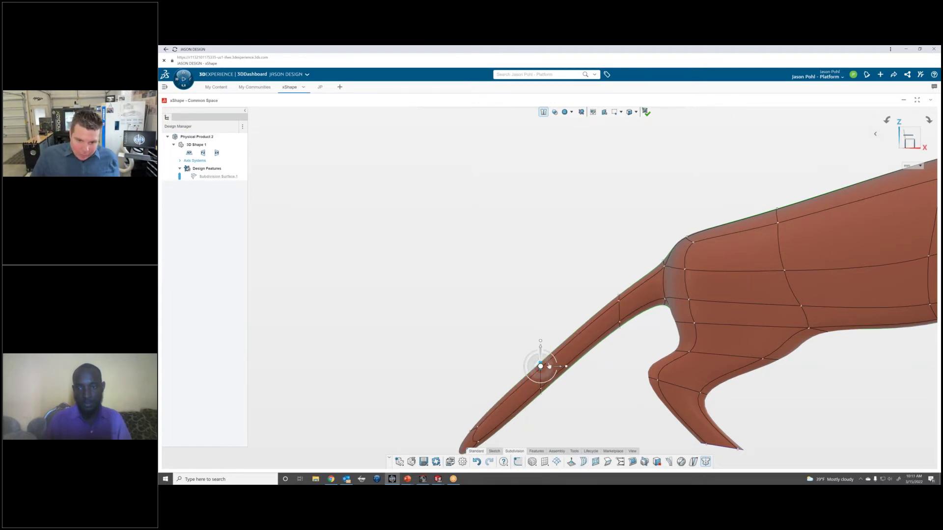
{"action": "left_click_drag", "start_coordinate": [544, 354], "coordinate": [540, 327]}
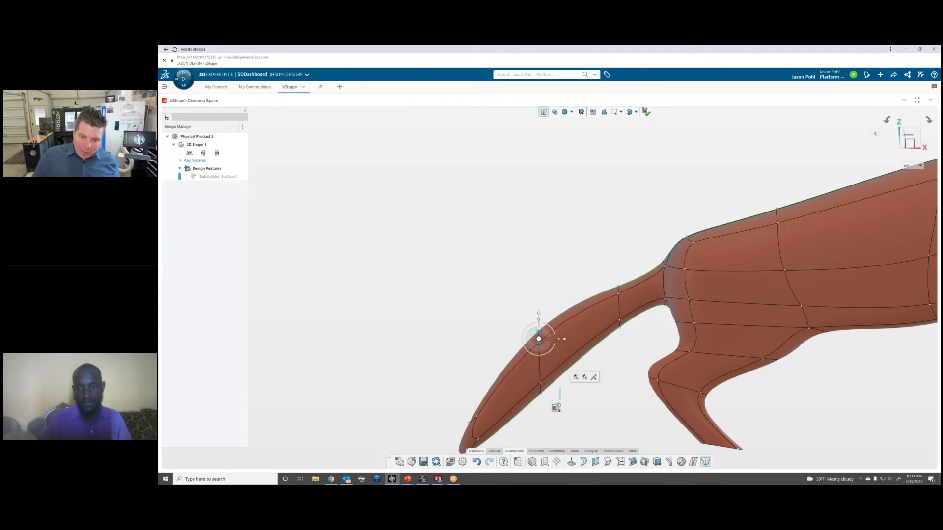
{"action": "left_click_drag", "start_coordinate": [561, 387], "coordinate": [548, 403]}
- Refine the control points at the tail tip and on the edge loop near the tail's base
{"action": "scroll", "coordinate": [526, 396], "scroll_direction": "down", "scroll_amount": 1}
{"action": "scroll", "coordinate": [527, 396], "scroll_direction": "down", "scroll_amount": 1}
{"action": "left_click_drag", "start_coordinate": [469, 372], "coordinate": [513, 397]}
{"action": "scroll", "coordinate": [509, 392], "scroll_direction": "up", "scroll_amount": 2}
{"action": "left_click_drag", "start_coordinate": [591, 224], "coordinate": [644, 255]}
{"action": "scroll", "coordinate": [573, 298], "scroll_direction": "down", "scroll_amount": 5}
{"action": "middle_click_drag", "start_coordinate": [573, 298], "coordinate": [537, 256]}
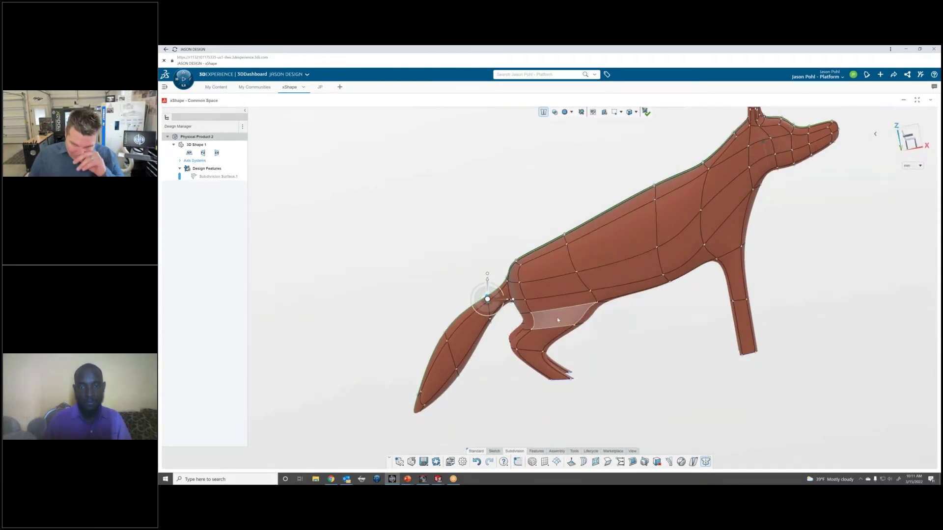
- Reshape the tail's upper outline by moving the upper control points at the tip and mid-length in side view
{"action": "middle_click_drag", "start_coordinate": [557, 319], "coordinate": [572, 305]}
{"action": "left_click", "coordinate": [909, 140]}
{"action": "scroll", "coordinate": [565, 378], "scroll_direction": "up", "scroll_amount": 3}
{"action": "left_click_drag", "start_coordinate": [477, 281], "coordinate": [505, 315]}
{"action": "left_click_drag", "start_coordinate": [403, 364], "coordinate": [445, 395]}
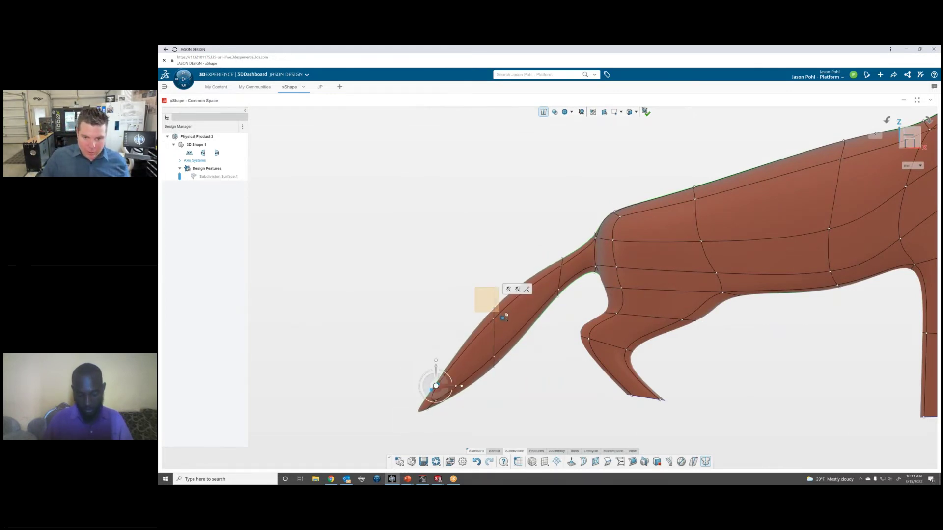
{"action": "mouse_move", "coordinate": [499, 313]}
{"action": "left_mouse_down"}
{"action": "mouse_move", "coordinate": [482, 289]}
{"action": "mouse_move", "coordinate": [488, 300]}
{"action": "left_mouse_up"}
- Pull the end of the hind leg down and slightly forward to the level of the front foot
{"action": "scroll", "coordinate": [521, 334], "scroll_direction": "down", "scroll_amount": 5}
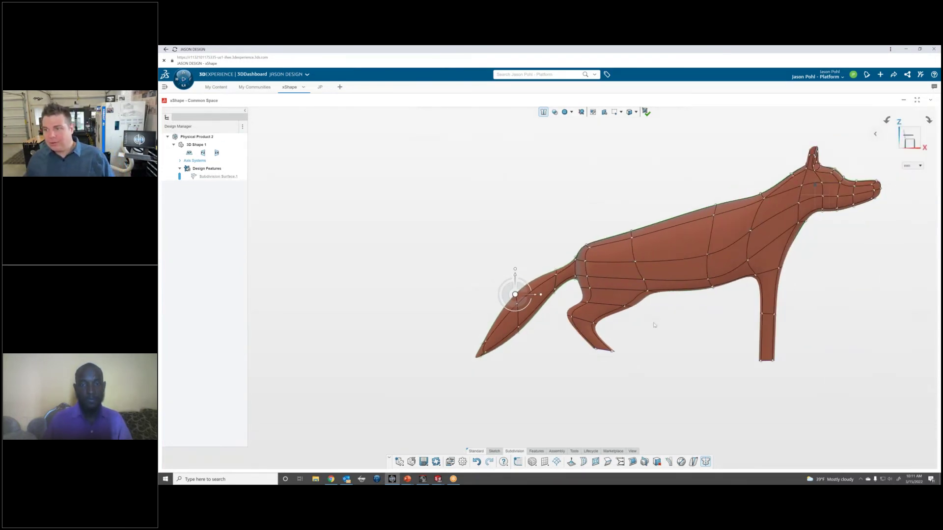
{"action": "left_click_drag", "start_coordinate": [591, 359], "coordinate": [592, 360]}
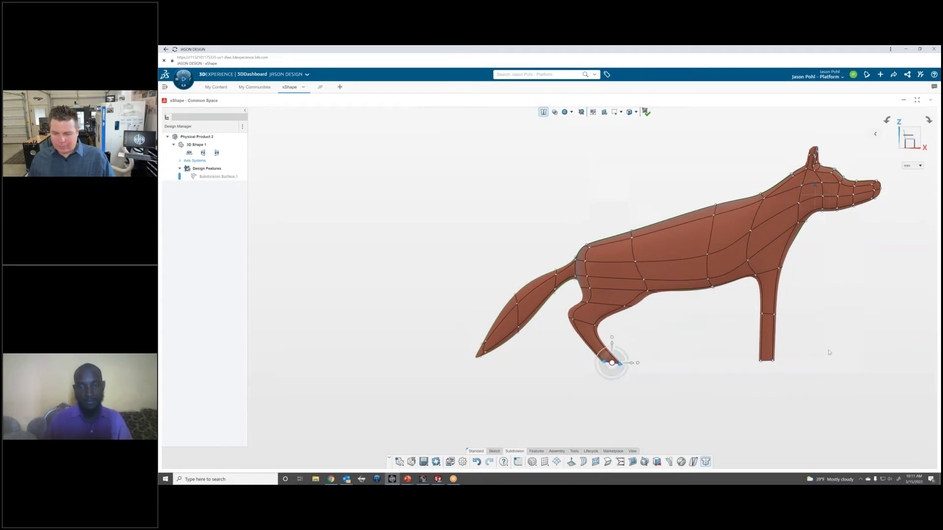
- Select the shoulder faces above the front leg and pull them outward from the body to widen the shoulder
{"action": "left_click", "coordinate": [756, 276]}
{"action": "left_click", "coordinate": [764, 234]}
{"action": "middle_click_drag", "start_coordinate": [748, 261], "coordinate": [751, 252]}
{"action": "scroll", "coordinate": [750, 253], "scroll_direction": "up", "scroll_amount": 6}
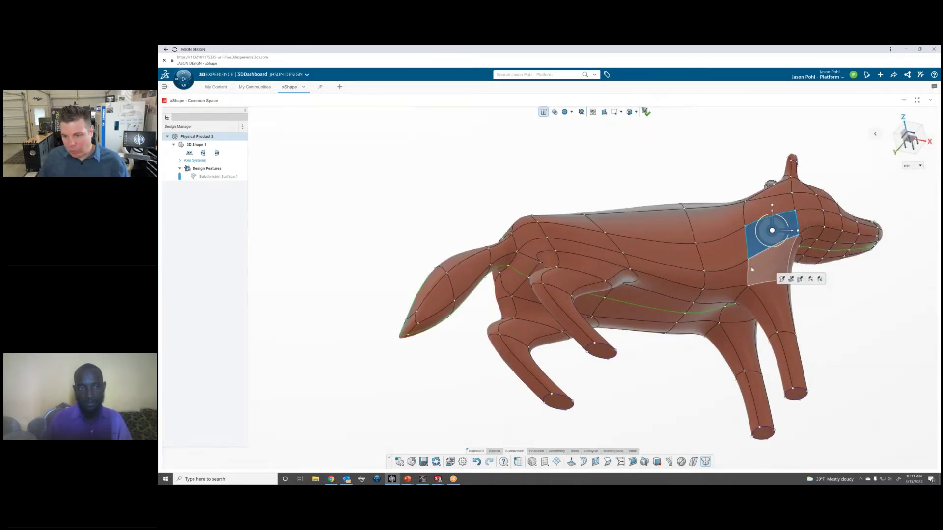
{"action": "middle_click_drag", "start_coordinate": [755, 286], "coordinate": [756, 268]}
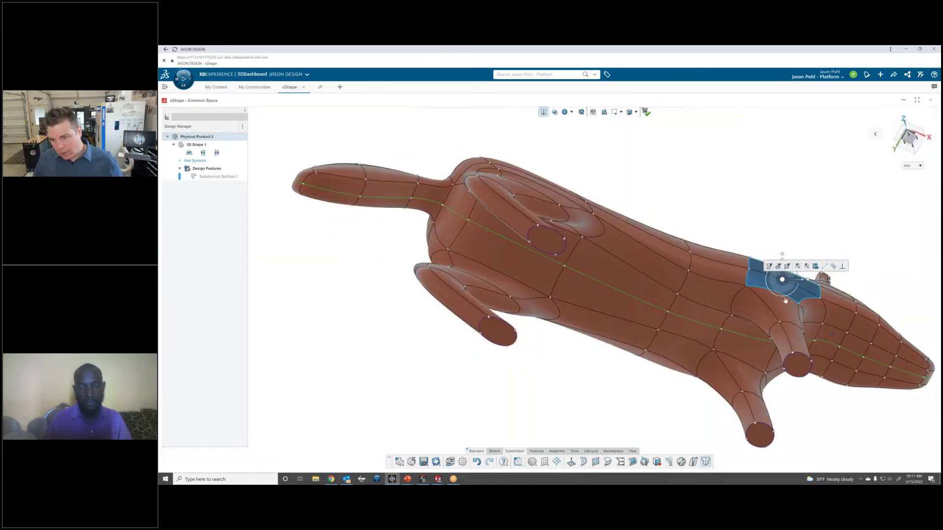
{"action": "middle_click_drag", "start_coordinate": [785, 300], "coordinate": [734, 313], "text": "ctrl"}
{"action": "scroll", "coordinate": [734, 312], "scroll_direction": "up", "scroll_amount": 2}
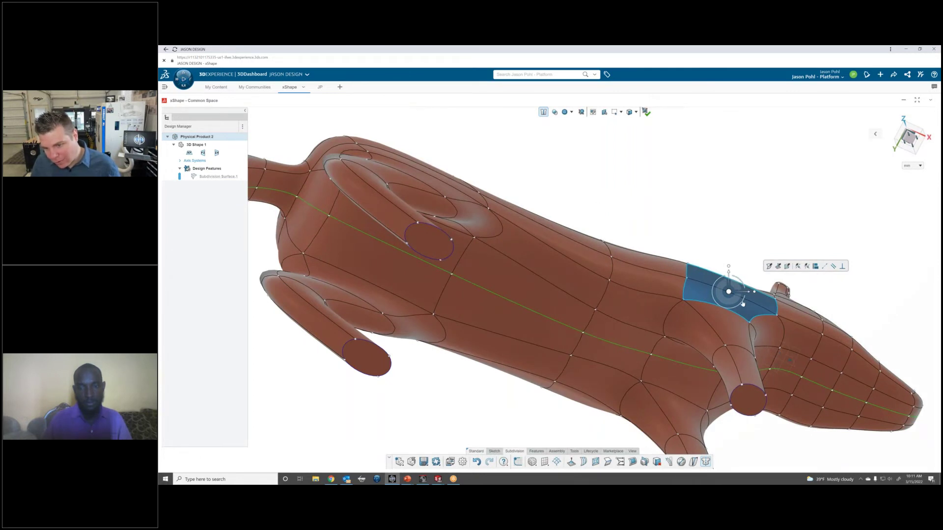
{"action": "left_click_drag", "start_coordinate": [742, 286], "coordinate": [749, 287]}
- Shift the flank surface just behind the shoulder to adjust the body's shape there
{"action": "left_click", "coordinate": [691, 268]}
{"action": "left_click_drag", "start_coordinate": [704, 256], "coordinate": [694, 251]}
{"action": "middle_click_drag", "start_coordinate": [733, 284], "coordinate": [661, 305]}
{"action": "left_click", "coordinate": [658, 302]}
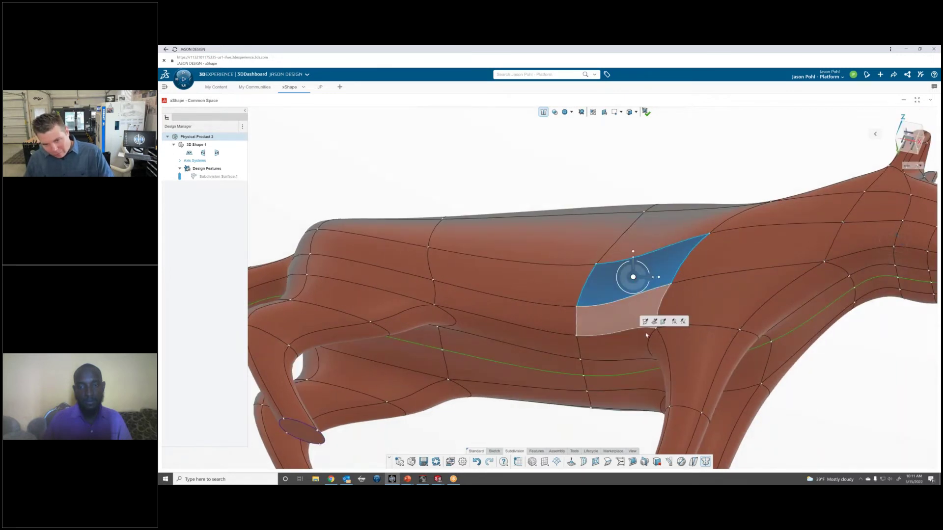
{"action": "middle_click_drag", "start_coordinate": [805, 398], "coordinate": [827, 409]}
{"action": "left_click", "coordinate": [827, 409]}
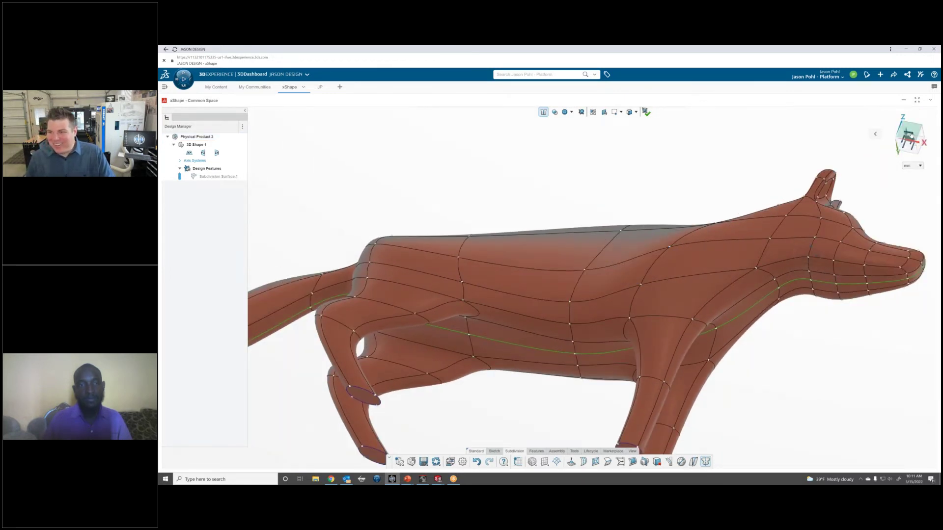
- Insert an edge loop around the body just behind the front leg, between the mid-body and shoulder loops
{"action": "left_click", "coordinate": [911, 135]}
{"action": "scroll", "coordinate": [553, 275], "scroll_direction": "down", "scroll_amount": 5}
{"action": "scroll", "coordinate": [528, 190], "scroll_direction": "up", "scroll_amount": 4}
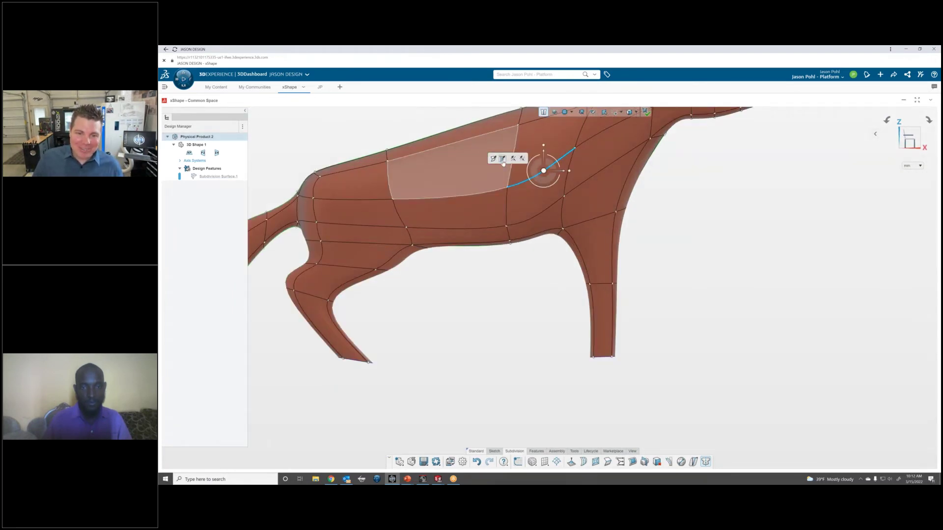
{"action": "left_click", "coordinate": [502, 160]}
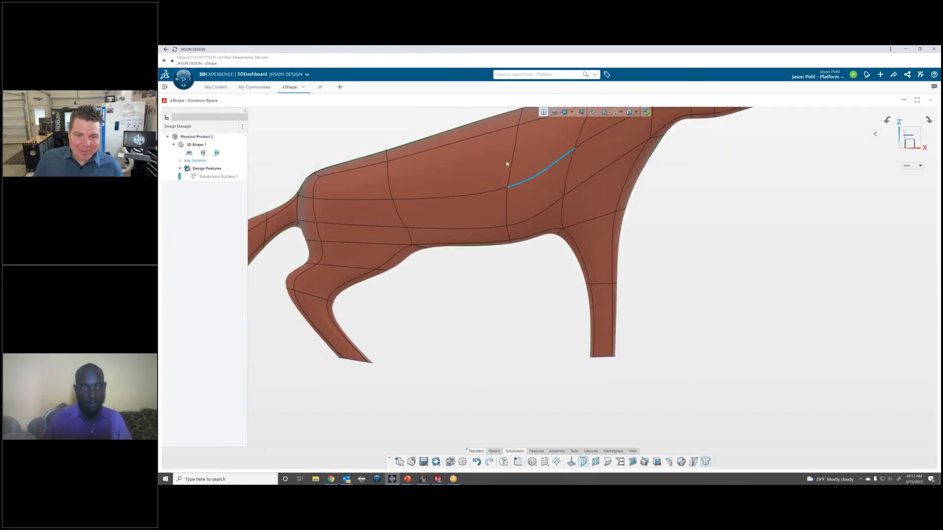
{"action": "left_click", "coordinate": [545, 180]}
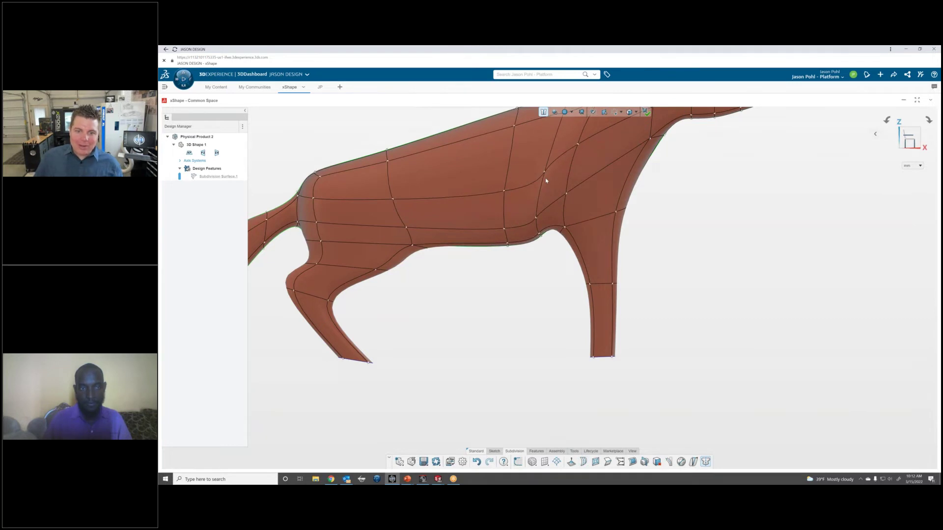
- Adjust the new loop's upper control points in side view to shape the hump at the withers
{"action": "scroll", "coordinate": [546, 180], "scroll_direction": "down", "scroll_amount": 4}
{"action": "scroll", "coordinate": [554, 190], "scroll_direction": "up", "scroll_amount": 3}
{"action": "left_click_drag", "start_coordinate": [577, 167], "coordinate": [551, 217]}
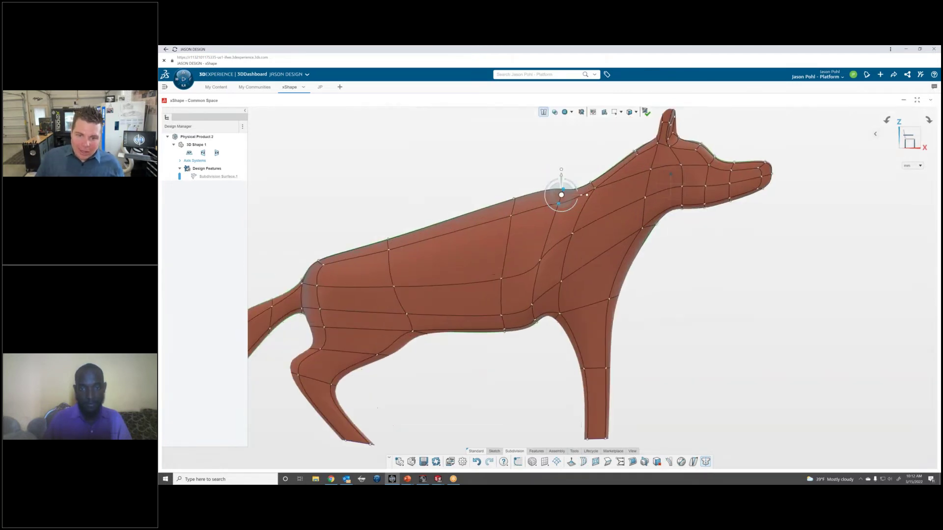
{"action": "scroll", "coordinate": [542, 191], "scroll_direction": "up", "scroll_amount": 3}
{"action": "scroll", "coordinate": [545, 191], "scroll_direction": "down", "scroll_amount": 3}
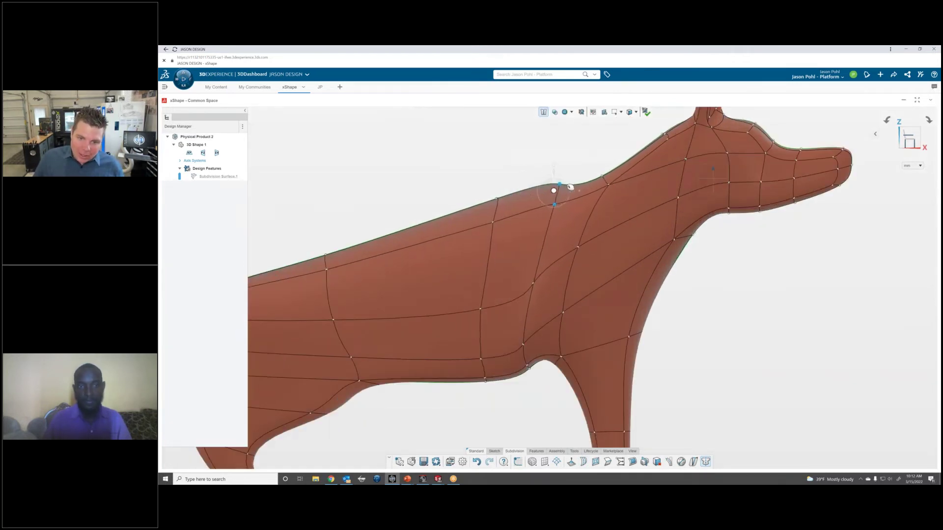
- Select the upper thigh faces of the hind leg and pull them outward from the body to fill out the haunch
{"action": "left_click", "coordinate": [600, 271]}
{"action": "middle_click_drag", "start_coordinate": [580, 314], "coordinate": [536, 412]}
{"action": "scroll", "coordinate": [402, 382], "scroll_direction": "down", "scroll_amount": 3}
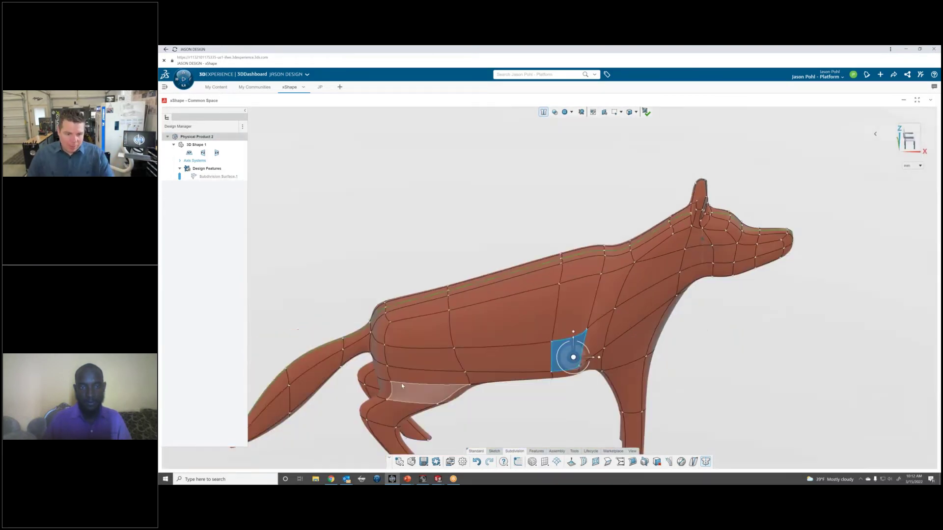
{"action": "scroll", "coordinate": [402, 383], "scroll_direction": "up", "scroll_amount": 1}
{"action": "left_click", "coordinate": [441, 387]}
{"action": "middle_click_drag", "start_coordinate": [441, 383], "coordinate": [432, 324]}
{"action": "middle_click_drag", "start_coordinate": [433, 366], "coordinate": [435, 393]}
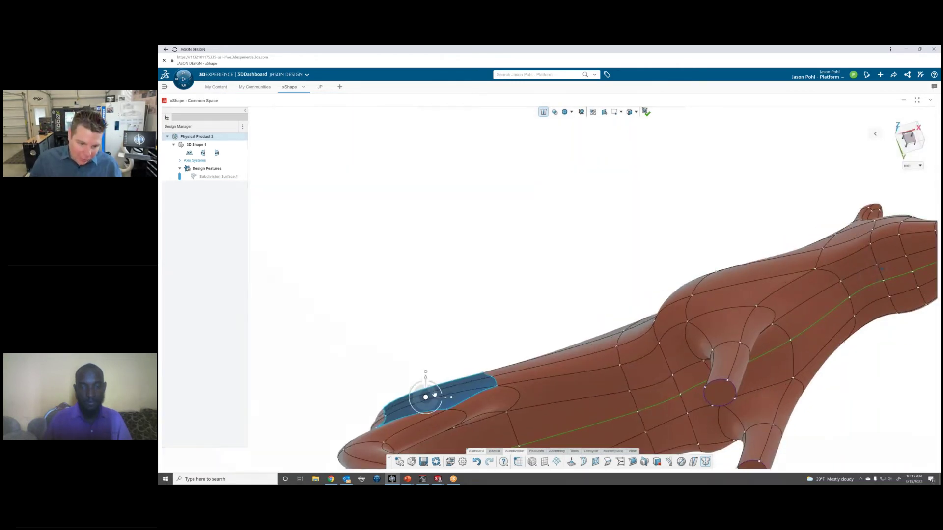
{"action": "left_click_drag", "start_coordinate": [435, 394], "coordinate": [443, 379]}
{"action": "left_click", "coordinate": [500, 331]}
- Insert another edge loop around the middle of the body, between the hind leg and the ribcage
{"action": "left_click", "coordinate": [530, 377]}
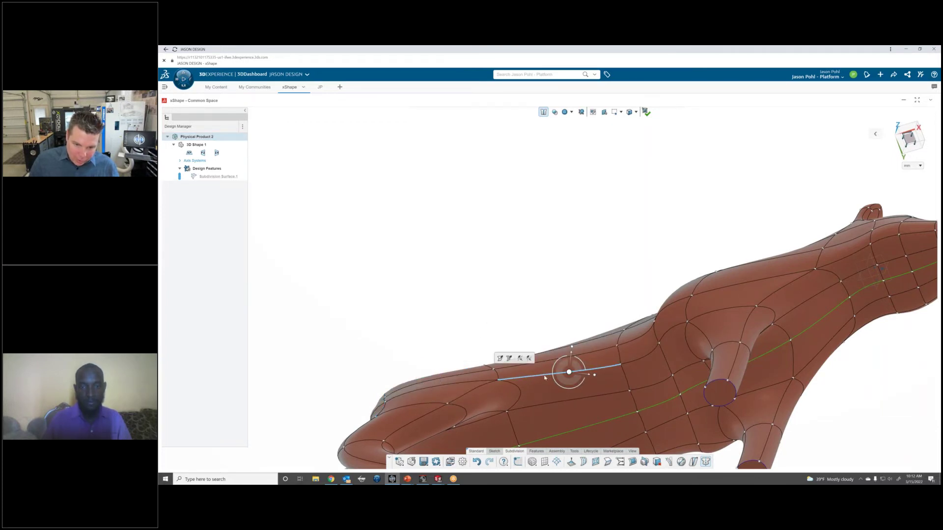
{"action": "left_click", "coordinate": [509, 358]}
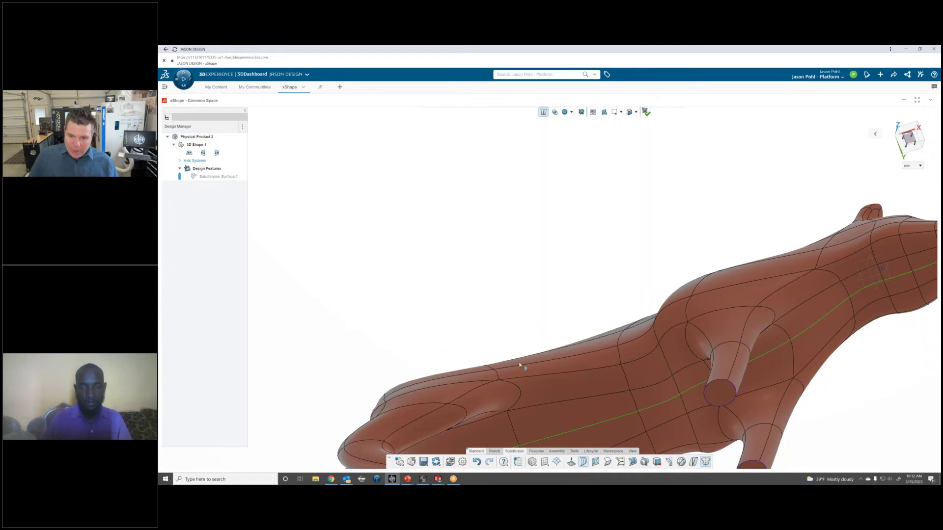
{"action": "left_click", "coordinate": [551, 380]}
{"action": "scroll", "coordinate": [552, 381], "scroll_direction": "down", "scroll_amount": 5}
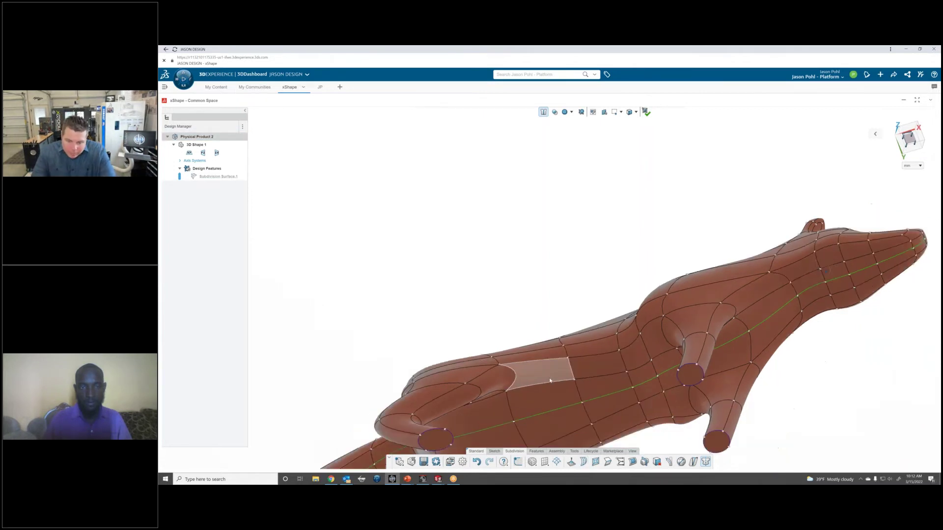
- Move the control points halfway down the front leg slightly backward in side view
{"action": "middle_click_drag", "start_coordinate": [585, 345], "coordinate": [606, 361]}
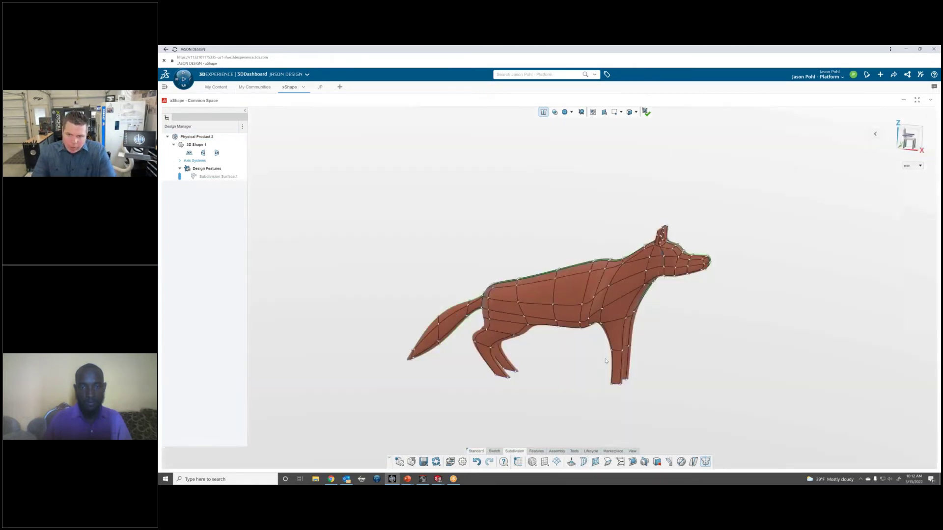
{"action": "left_click", "coordinate": [909, 142]}
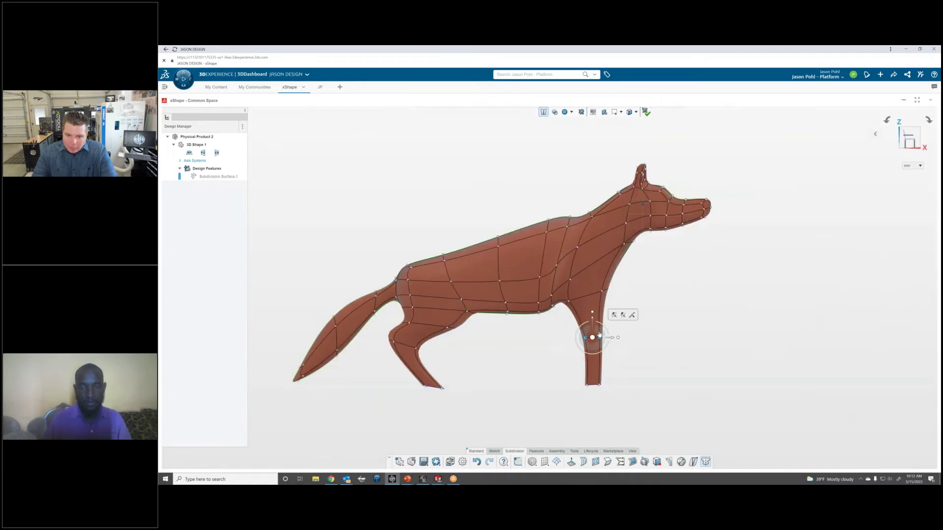
{"action": "left_click_drag", "start_coordinate": [592, 337], "coordinate": [581, 337]}
{"action": "left_click", "coordinate": [474, 266]}
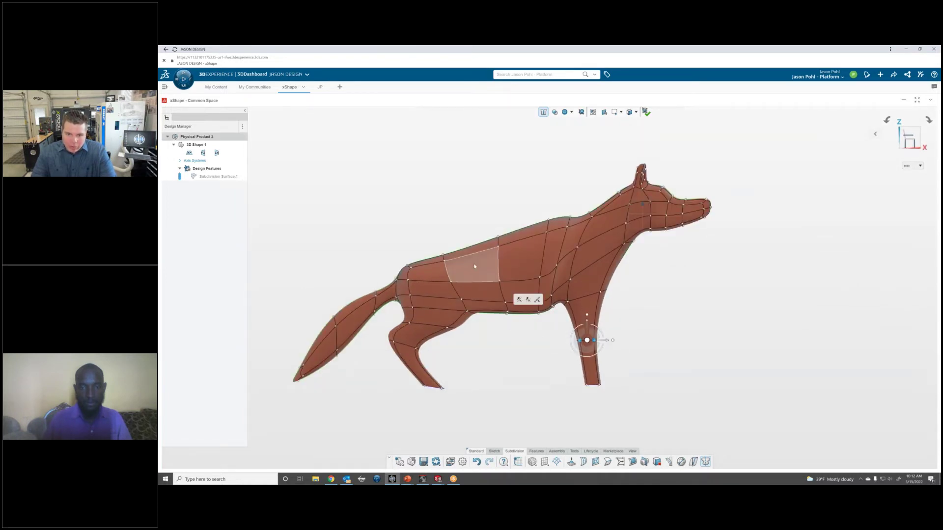
- Select the mid-body edge loop and move it slightly toward the tail
{"action": "left_click", "coordinate": [499, 260]}
{"action": "mouse_move", "coordinate": [509, 274]}
{"action": "left_mouse_down"}
{"action": "mouse_move", "coordinate": [490, 265]}
{"action": "mouse_move", "coordinate": [520, 284]}
{"action": "left_mouse_up"}
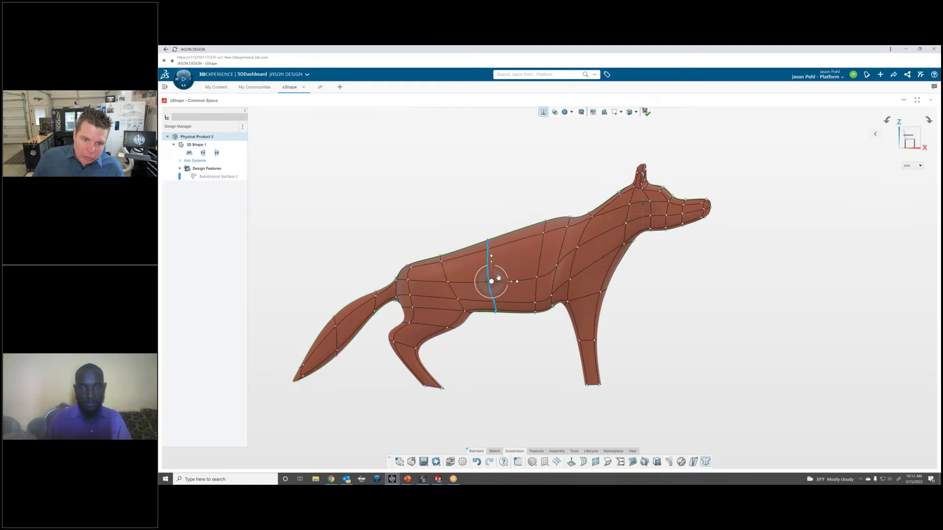
{"action": "left_click_drag", "start_coordinate": [517, 282], "coordinate": [518, 286]}
- Move the upper back edge between the mid-body loop and the shoulder slightly outward in top view
{"action": "middle_click_drag", "start_coordinate": [481, 211], "coordinate": [508, 267]}
{"action": "scroll", "coordinate": [511, 246], "scroll_direction": "up", "scroll_amount": 2}
{"action": "left_click", "coordinate": [508, 243]}
{"action": "left_click", "coordinate": [912, 138]}
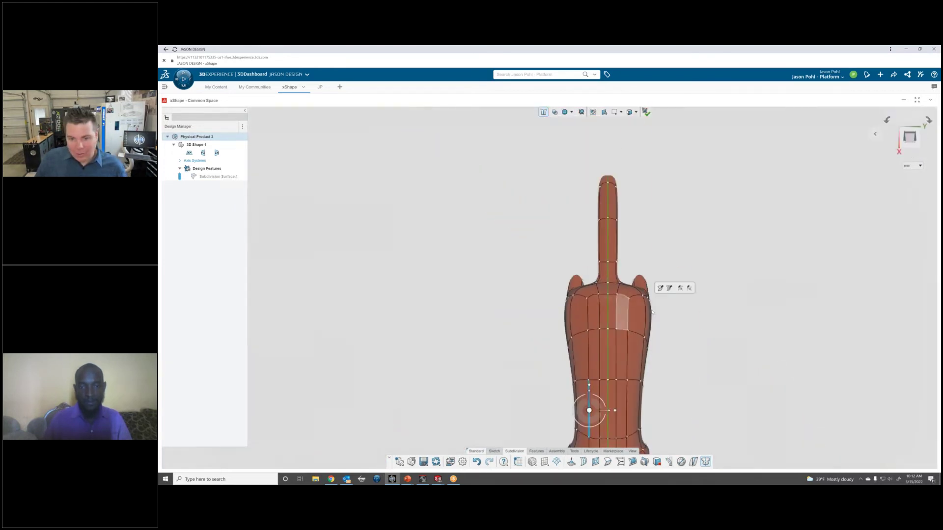
{"action": "scroll", "coordinate": [620, 312], "scroll_direction": "down", "scroll_amount": 4}
{"action": "scroll", "coordinate": [580, 353], "scroll_direction": "up", "scroll_amount": 3}
{"action": "scroll", "coordinate": [577, 320], "scroll_direction": "up", "scroll_amount": 3}
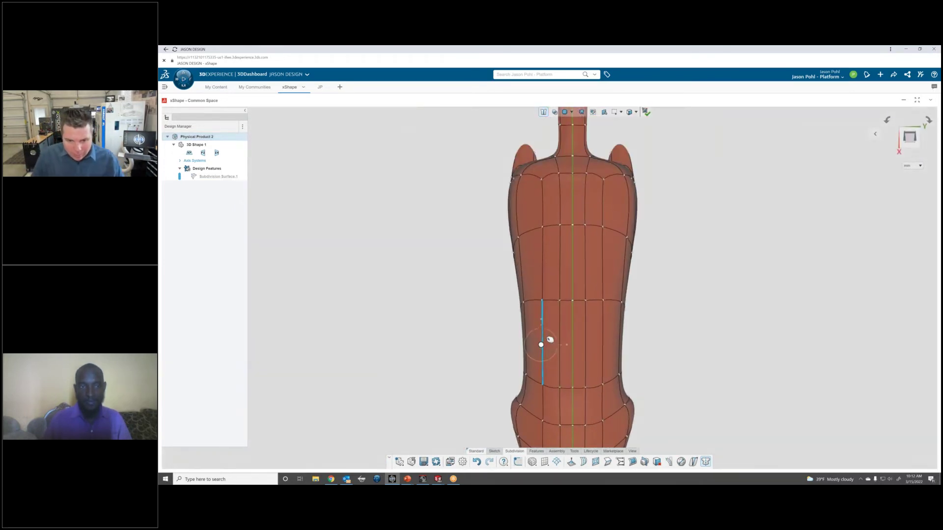
{"action": "scroll", "coordinate": [541, 309], "scroll_direction": "up", "scroll_amount": 2}
{"action": "left_click_drag", "start_coordinate": [514, 287], "coordinate": [562, 303]}
{"action": "middle_click_drag", "start_coordinate": [584, 334], "coordinate": [616, 321]}
{"action": "left_click", "coordinate": [616, 321]}
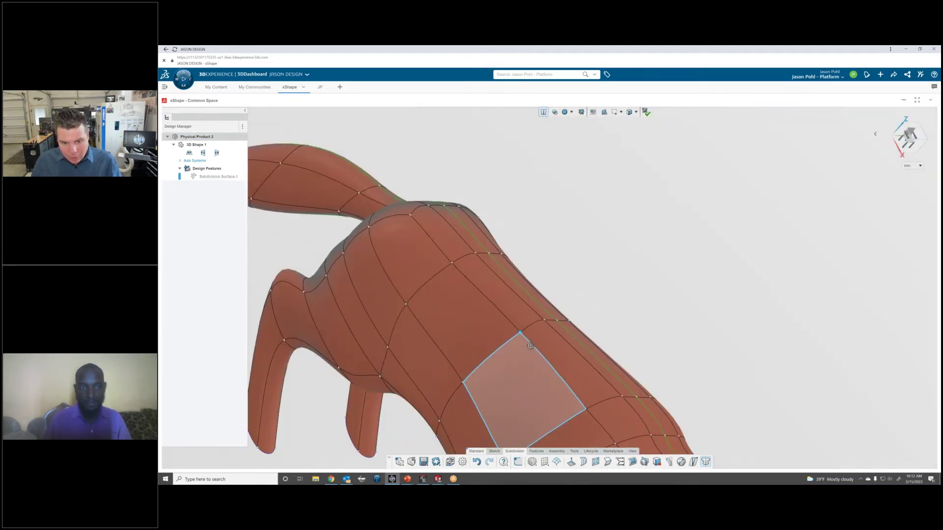
- Adjust the upper flank control points around the mid-body loop, working from the side view
{"action": "left_click", "coordinate": [520, 333]}
{"action": "middle_click_drag", "start_coordinate": [520, 333], "coordinate": [860, 132]}
{"action": "left_click", "coordinate": [915, 142]}
{"action": "scroll", "coordinate": [646, 338], "scroll_direction": "down", "scroll_amount": 5}
{"action": "scroll", "coordinate": [614, 323], "scroll_direction": "up", "scroll_amount": 5}
{"action": "left_click_drag", "start_coordinate": [597, 313], "coordinate": [606, 346]}
{"action": "middle_click_drag", "start_coordinate": [596, 329], "coordinate": [694, 354]}
{"action": "left_click_drag", "start_coordinate": [597, 328], "coordinate": [633, 326]}
- Select the two upper flank control points just below the withers and adjust their position to smooth the shoulder
{"action": "middle_click_drag", "start_coordinate": [643, 289], "coordinate": [560, 290]}
{"action": "left_click", "coordinate": [622, 247]}
{"action": "middle_click_drag", "start_coordinate": [635, 262], "coordinate": [673, 261]}
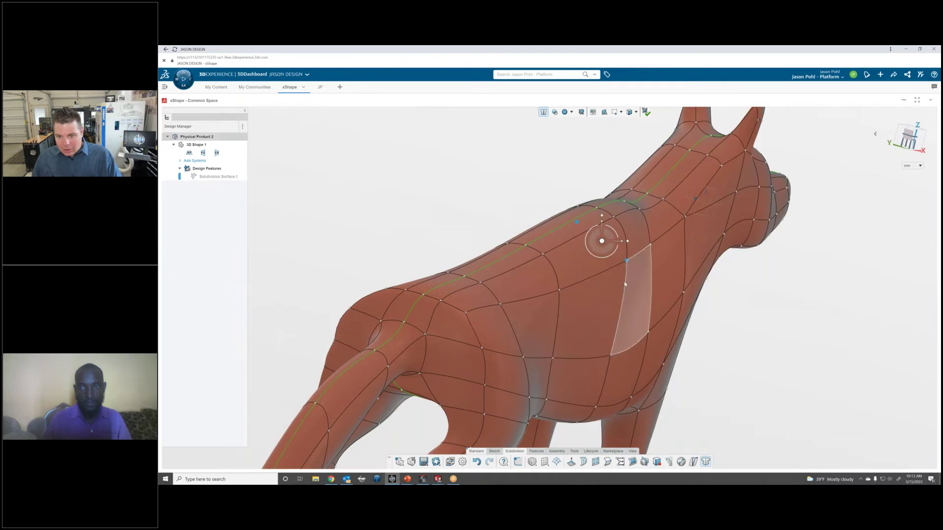
{"action": "middle_click_drag", "start_coordinate": [604, 238], "coordinate": [623, 261]}
{"action": "left_click", "coordinate": [910, 138]}
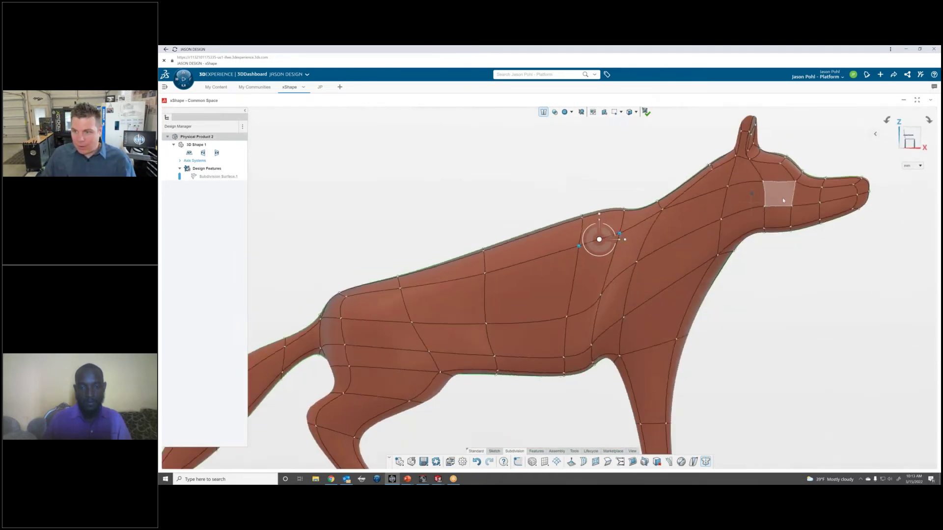
{"action": "scroll", "coordinate": [786, 205], "scroll_direction": "down", "scroll_amount": 1}
{"action": "scroll", "coordinate": [633, 334], "scroll_direction": "down", "scroll_amount": 3}
{"action": "middle_click_drag", "start_coordinate": [631, 313], "coordinate": [617, 295]}
{"action": "scroll", "coordinate": [631, 227], "scroll_direction": "up", "scroll_amount": 3}
{"action": "middle_click_drag", "start_coordinate": [631, 227], "coordinate": [614, 239]}
{"action": "left_click_drag", "start_coordinate": [613, 239], "coordinate": [607, 248]}
{"action": "scroll", "coordinate": [603, 270], "scroll_direction": "up", "scroll_amount": 3}
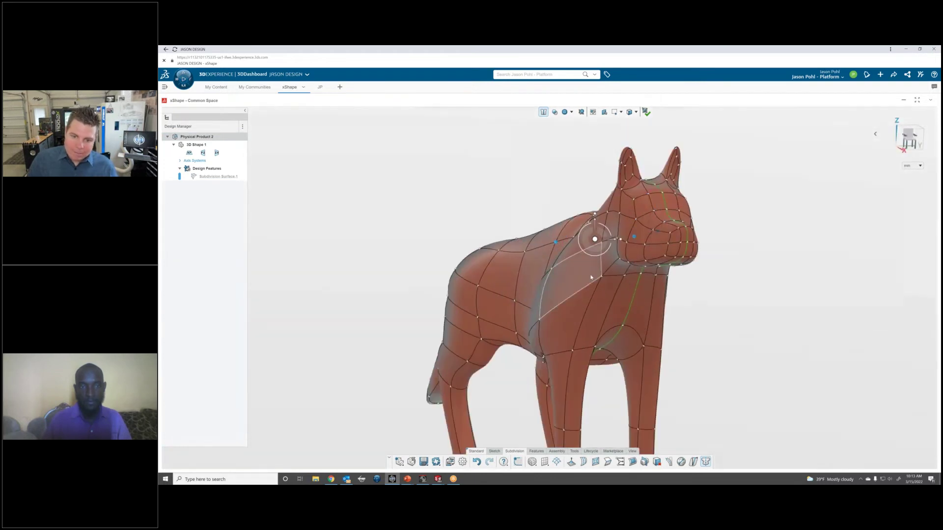
- Insert an edge loop around the neck, between the head and the base of the chest
{"action": "left_click", "coordinate": [594, 280]}
{"action": "middle_click_drag", "start_coordinate": [584, 315], "coordinate": [680, 291]}
{"action": "key", "text": "Escape"}
{"action": "middle_click_drag", "start_coordinate": [586, 285], "coordinate": [673, 265]}
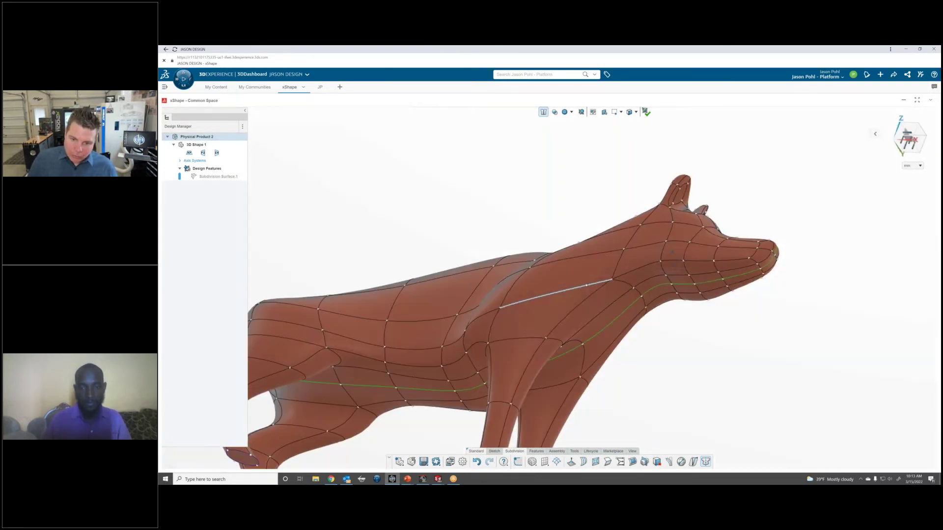
{"action": "left_click", "coordinate": [586, 302]}
{"action": "left_click", "coordinate": [610, 283]}
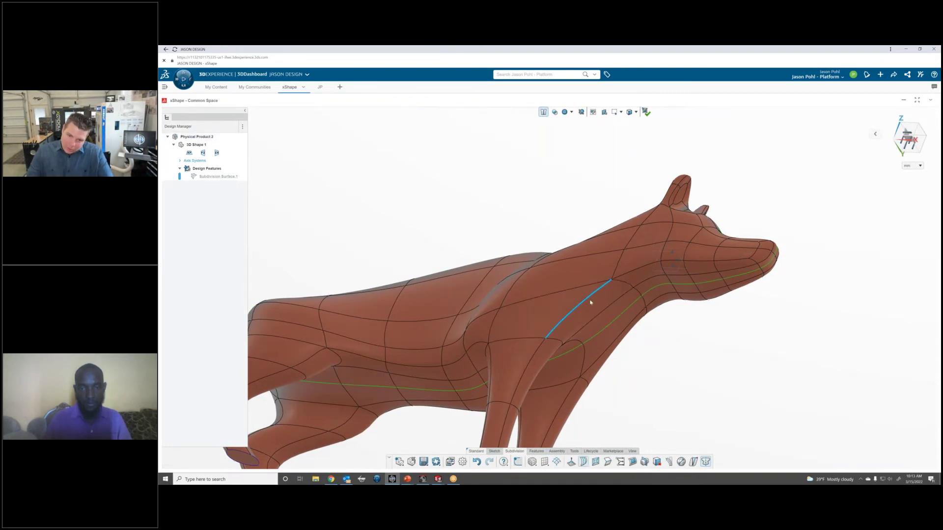
{"action": "key", "text": "Delete"}
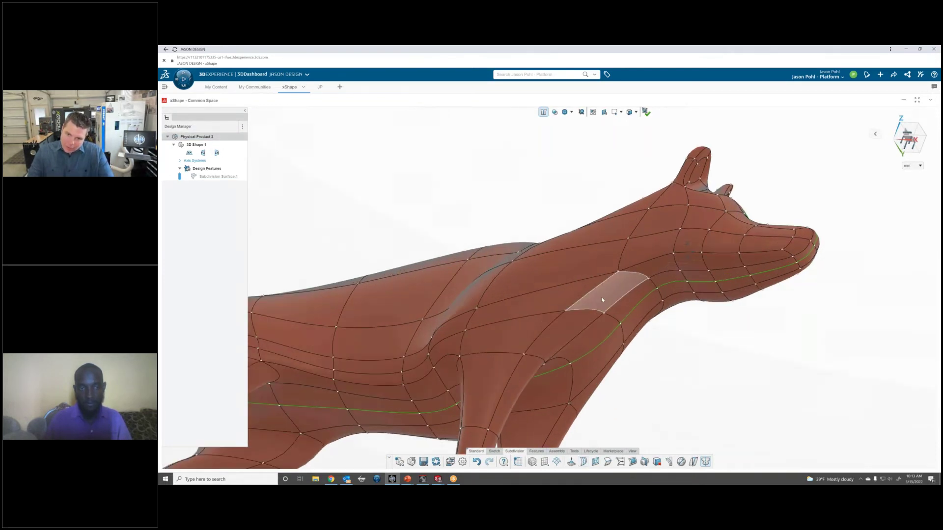
- Reposition the control points on the front of the chest and at the throat to reshape the neck's underside in side view
{"action": "mouse_move", "coordinate": [602, 300]}
{"action": "middle_mouse_down"}
{"action": "mouse_move", "coordinate": [627, 335]}
{"action": "mouse_move", "coordinate": [609, 325]}
{"action": "mouse_move", "coordinate": [577, 330]}
{"action": "mouse_move", "coordinate": [606, 294]}
{"action": "middle_mouse_up"}
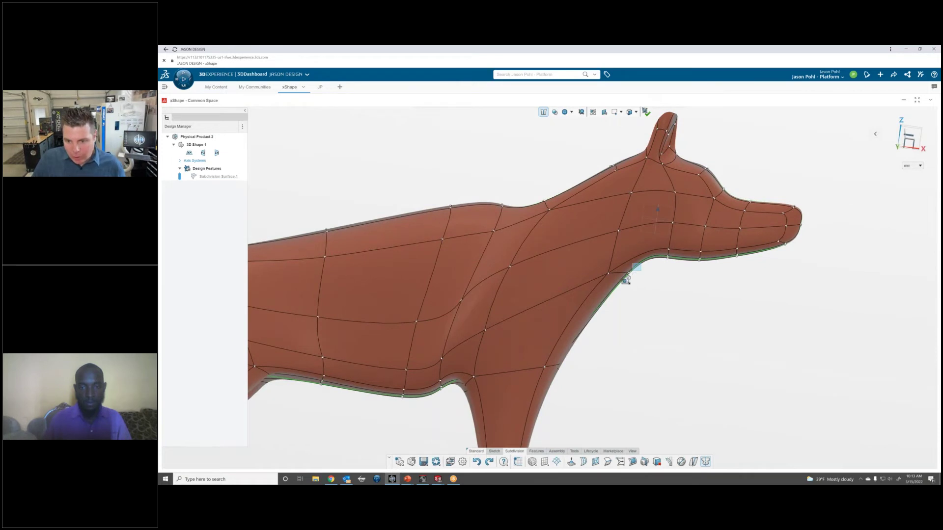
{"action": "left_click", "coordinate": [619, 275]}
{"action": "left_click", "coordinate": [910, 142]}
{"action": "left_click_drag", "start_coordinate": [620, 232], "coordinate": [589, 360]}
{"action": "left_click_drag", "start_coordinate": [678, 253], "coordinate": [651, 232]}
{"action": "scroll", "coordinate": [639, 179], "scroll_direction": "up", "scroll_amount": 3}
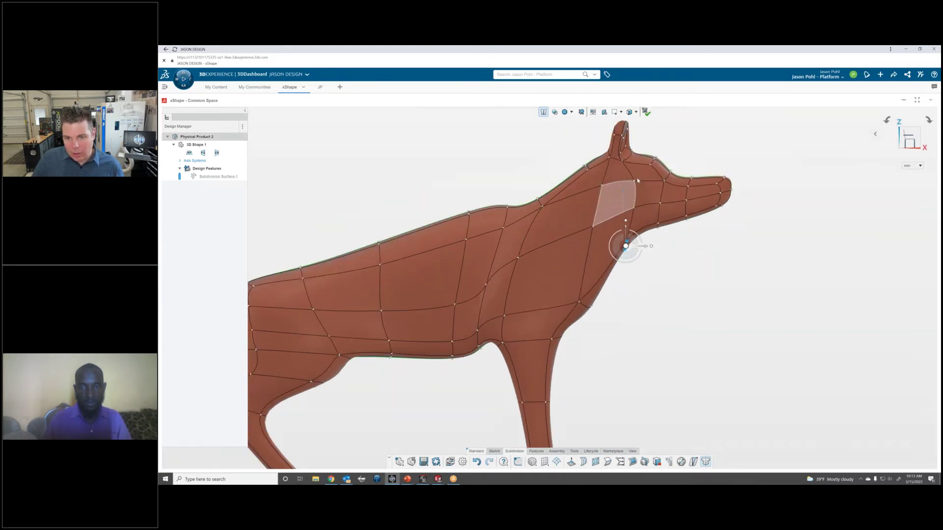
{"action": "scroll", "coordinate": [606, 164], "scroll_direction": "down", "scroll_amount": 3}
- Select the upper control points of the neck loop and adjust the line of the nape
{"action": "left_click", "coordinate": [558, 152]}
{"action": "left_click", "coordinate": [592, 189]}
{"action": "mouse_move", "coordinate": [592, 189]}
{"action": "middle_mouse_down"}
{"action": "mouse_move", "coordinate": [562, 196]}
{"action": "mouse_move", "coordinate": [578, 192]}
{"action": "middle_mouse_up"}
{"action": "left_click_drag", "start_coordinate": [579, 165], "coordinate": [584, 168]}
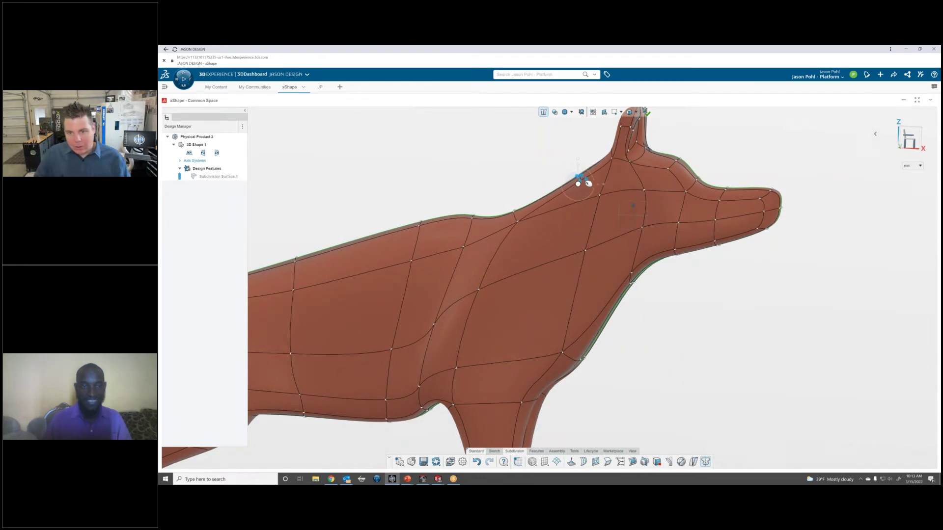
{"action": "scroll", "coordinate": [587, 253], "scroll_direction": "up", "scroll_amount": 3}
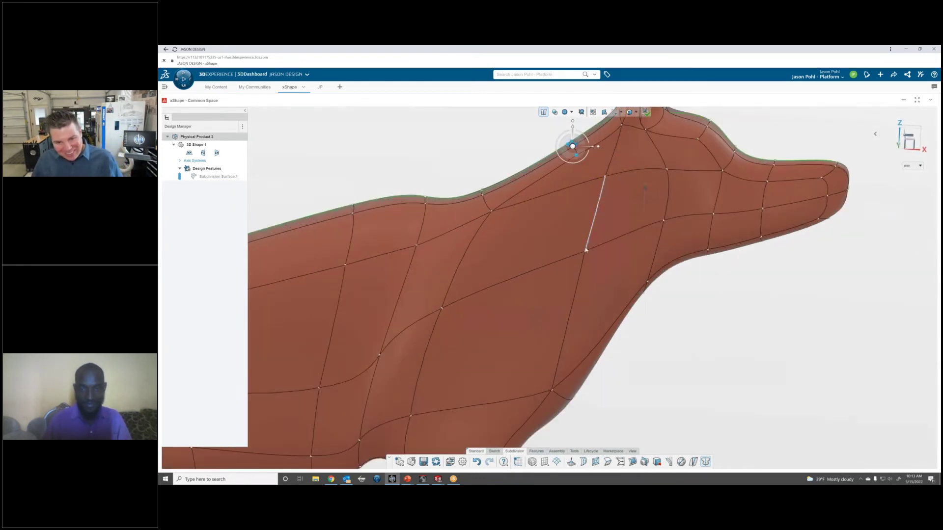
- Lower the nape control points between the ears and the withers to refine the curve along the back of the neck
{"action": "middle_click_drag", "start_coordinate": [598, 269], "coordinate": [639, 257]}
{"action": "left_click_drag", "start_coordinate": [637, 241], "coordinate": [636, 250]}
{"action": "middle_click_drag", "start_coordinate": [623, 237], "coordinate": [622, 220]}
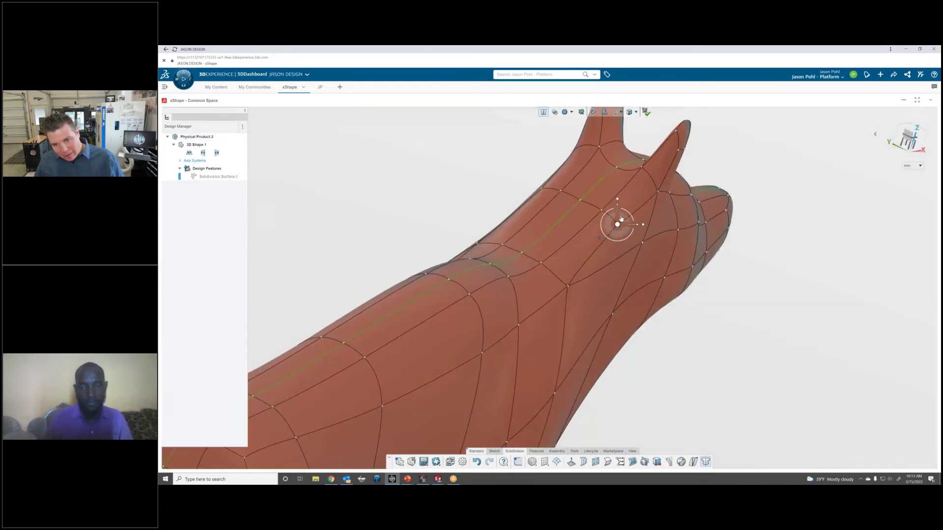
{"action": "left_click_drag", "start_coordinate": [622, 219], "coordinate": [623, 256]}
{"action": "middle_click_drag", "start_coordinate": [620, 245], "coordinate": [571, 213]}
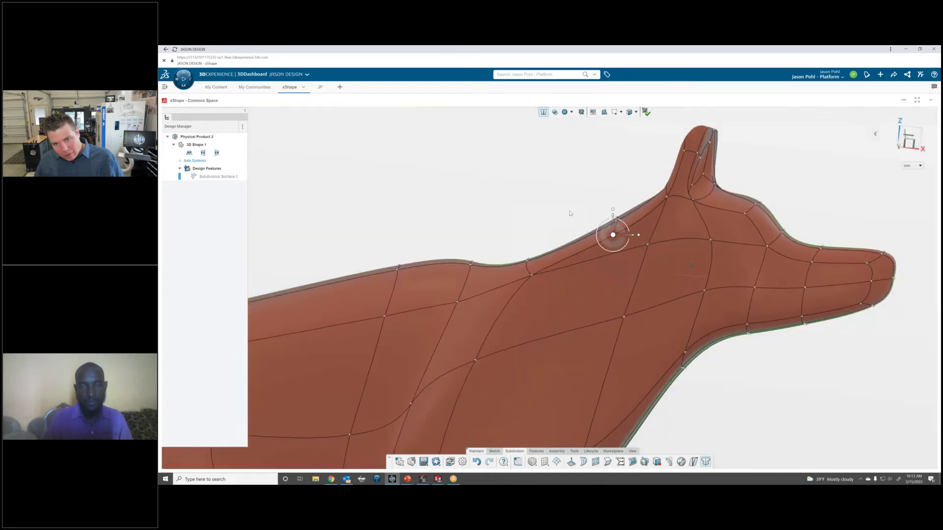
{"action": "left_click_drag", "start_coordinate": [573, 167], "coordinate": [630, 271]}
{"action": "left_click_drag", "start_coordinate": [618, 223], "coordinate": [615, 237]}
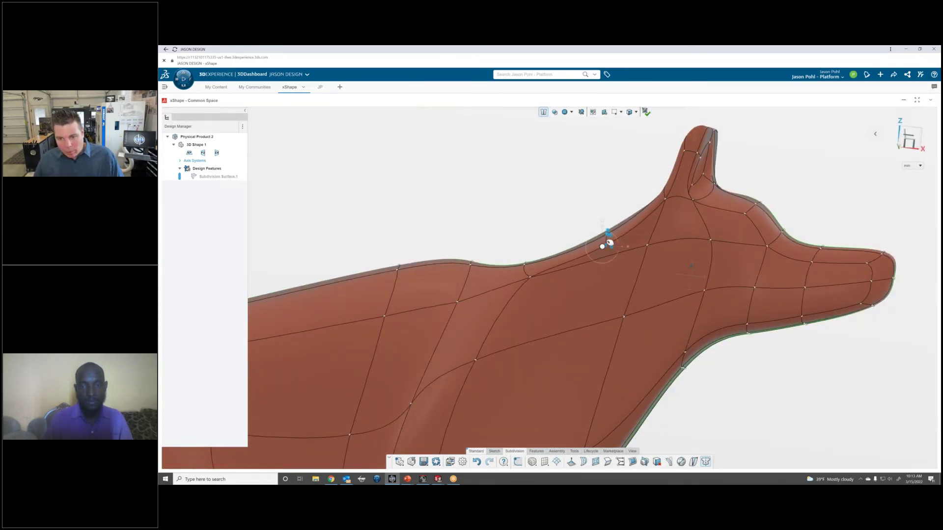
{"action": "middle_click_drag", "start_coordinate": [604, 236], "coordinate": [633, 195]}
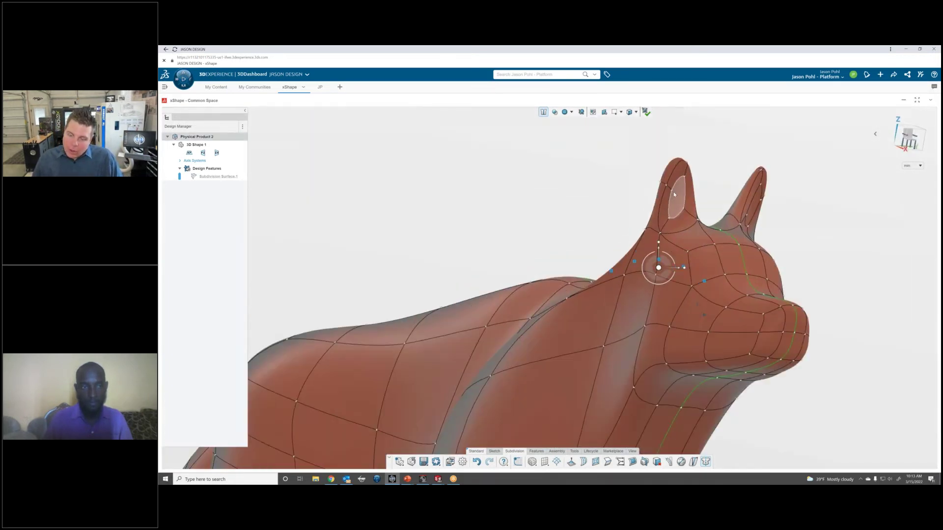
- Select the inner faces of the ear and reposition them in side view
{"action": "scroll", "coordinate": [673, 191], "scroll_direction": "up", "scroll_amount": 3}
{"action": "left_click", "coordinate": [699, 211]}
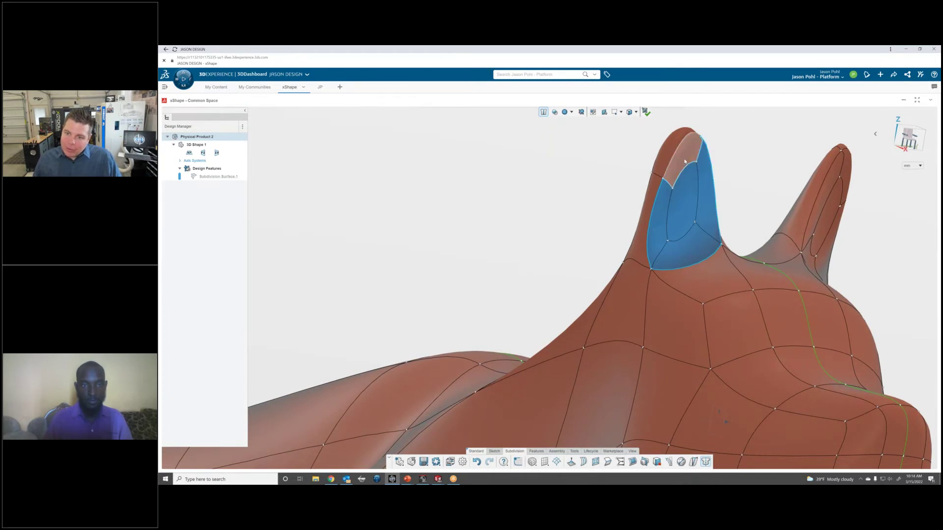
{"action": "middle_click_drag", "start_coordinate": [725, 422], "coordinate": [754, 223]}
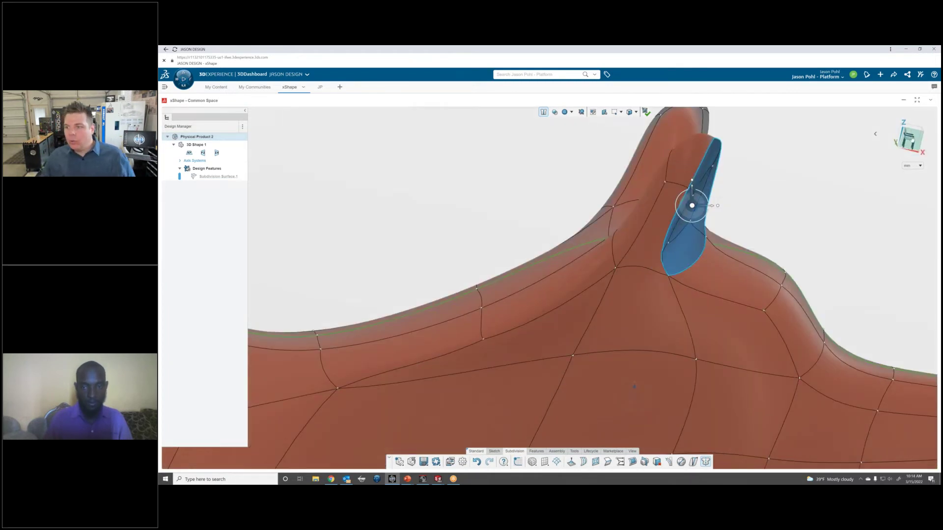
{"action": "left_click", "coordinate": [912, 140]}
{"action": "scroll", "coordinate": [748, 314], "scroll_direction": "down", "scroll_amount": 2}
{"action": "scroll", "coordinate": [724, 340], "scroll_direction": "up", "scroll_amount": 4}
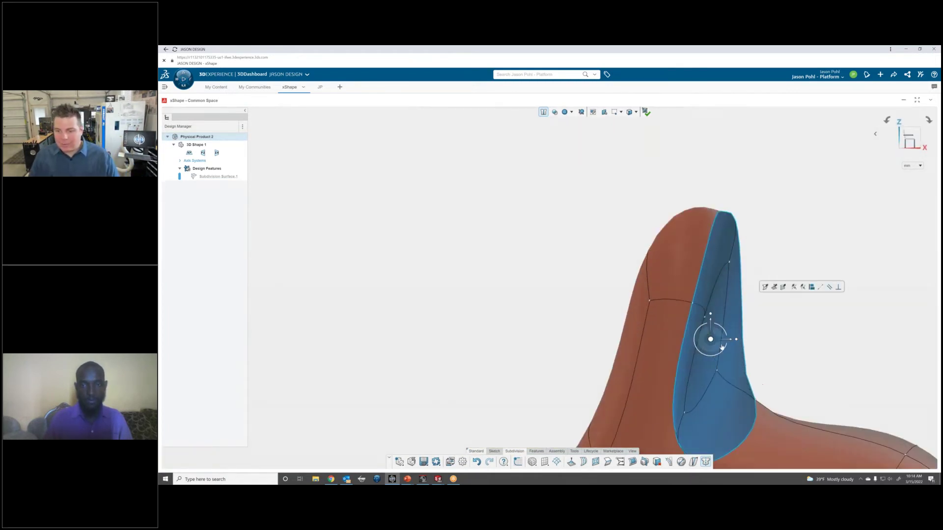
{"action": "left_click_drag", "start_coordinate": [718, 336], "coordinate": [710, 316]}
- Select the control points halfway up the back of the ear and move them forward to slim the ear
{"action": "left_click_drag", "start_coordinate": [574, 205], "coordinate": [648, 298]}
{"action": "left_click_drag", "start_coordinate": [651, 262], "coordinate": [658, 284]}
{"action": "scroll", "coordinate": [693, 333], "scroll_direction": "down", "scroll_amount": 3}
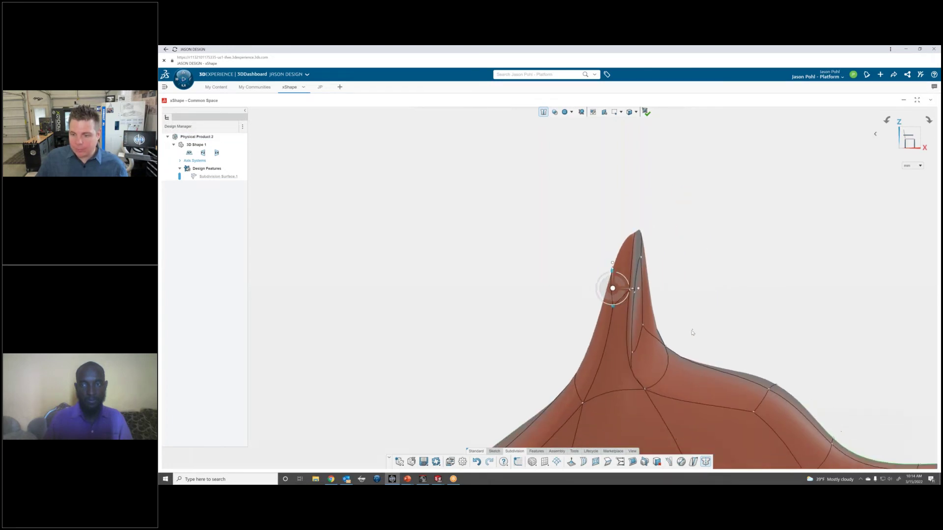
- Select the control points on the front of the neck below the jaw and adjust the throat line
{"action": "middle_click_drag", "start_coordinate": [693, 333], "coordinate": [559, 373]}
{"action": "scroll", "coordinate": [553, 369], "scroll_direction": "up", "scroll_amount": 2}
{"action": "left_click", "coordinate": [605, 335]}
{"action": "middle_click_drag", "start_coordinate": [606, 336], "coordinate": [501, 255]}
{"action": "left_click", "coordinate": [518, 340], "text": "ctrl"}
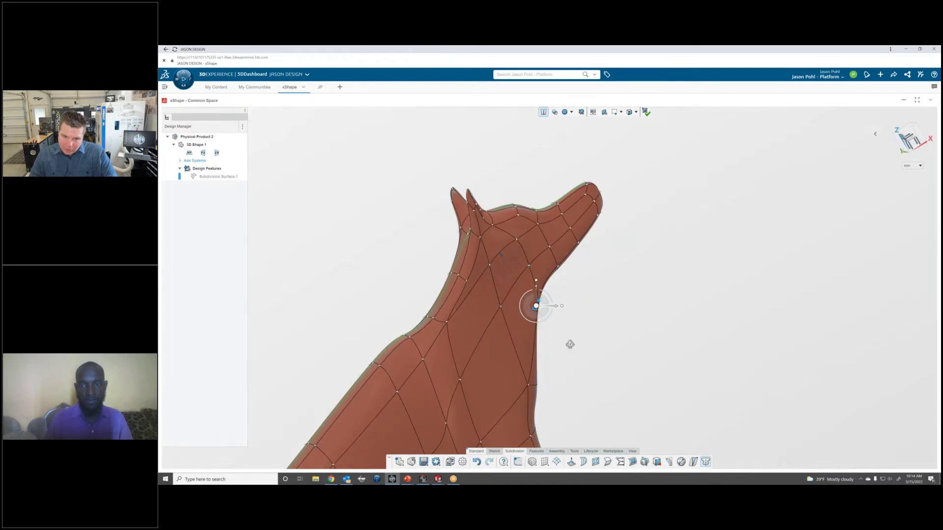
{"action": "middle_click_drag", "start_coordinate": [569, 345], "coordinate": [467, 346]}
- In top view, select the control points of one haunch and move them slightly inward to narrow the hindquarters
{"action": "left_click", "coordinate": [905, 131]}
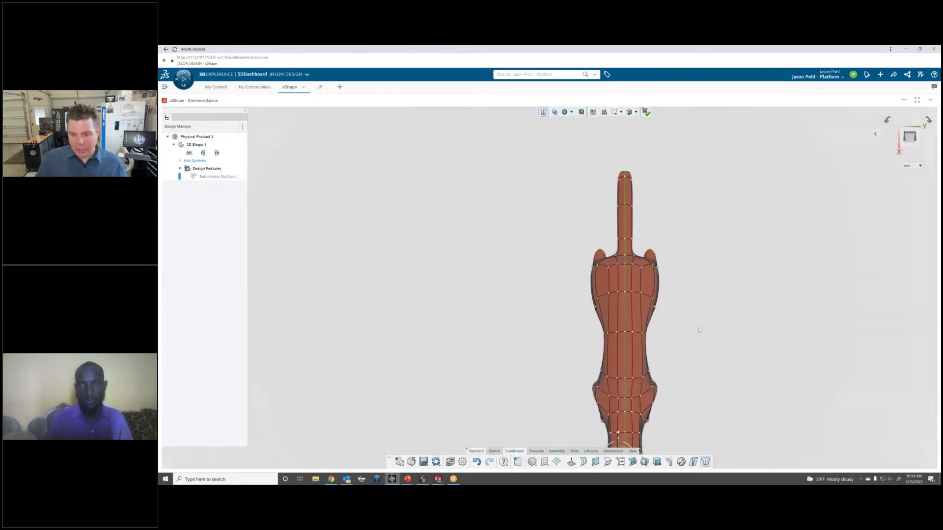
{"action": "scroll", "coordinate": [620, 296], "scroll_direction": "up", "scroll_amount": 5}
{"action": "left_click_drag", "start_coordinate": [639, 225], "coordinate": [590, 339]}
{"action": "scroll", "coordinate": [604, 295], "scroll_direction": "up", "scroll_amount": 3}
{"action": "left_click_drag", "start_coordinate": [613, 284], "coordinate": [604, 279]}
{"action": "scroll", "coordinate": [591, 364], "scroll_direction": "down", "scroll_amount": 5}
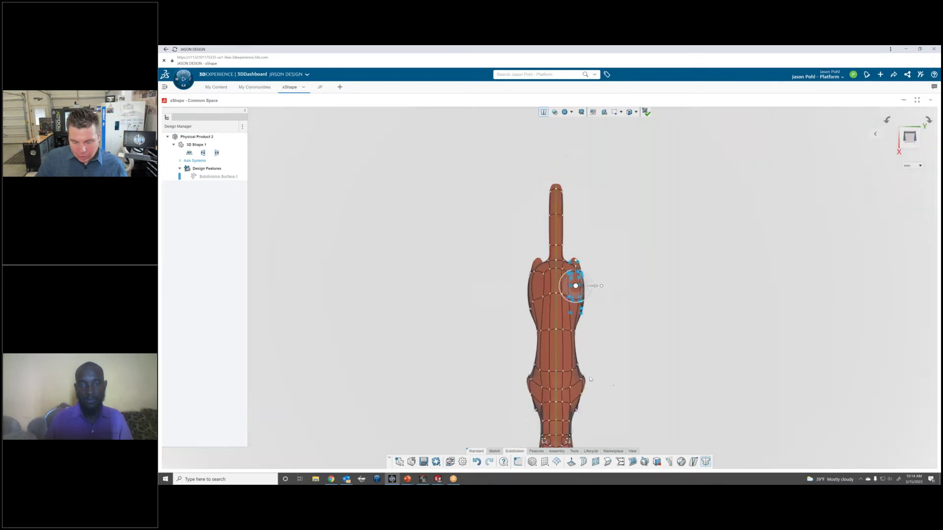
- Adjust the outer control point ahead of the shoulder bulge and move the waist control points inward in top view
{"action": "scroll", "coordinate": [580, 331], "scroll_direction": "up", "scroll_amount": 3}
{"action": "scroll", "coordinate": [567, 342], "scroll_direction": "up", "scroll_amount": 3}
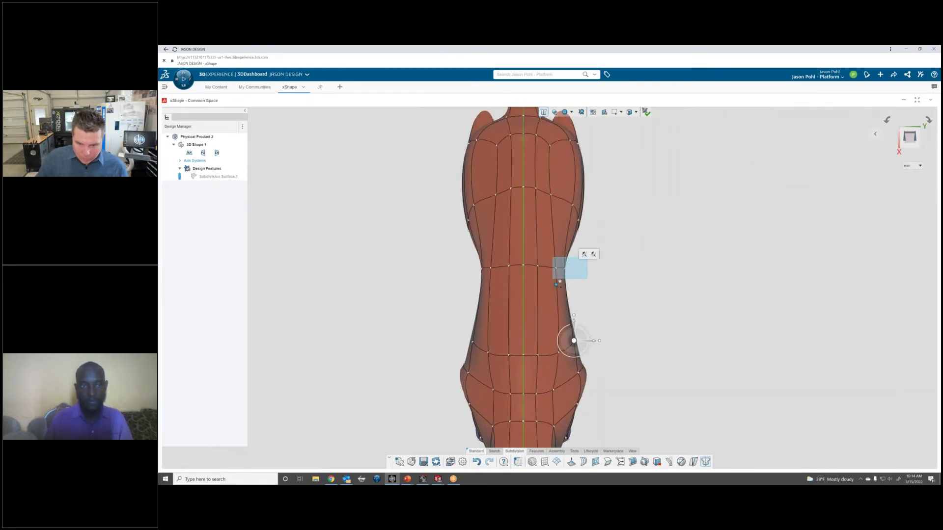
{"action": "scroll", "coordinate": [571, 270], "scroll_direction": "down", "scroll_amount": 5}
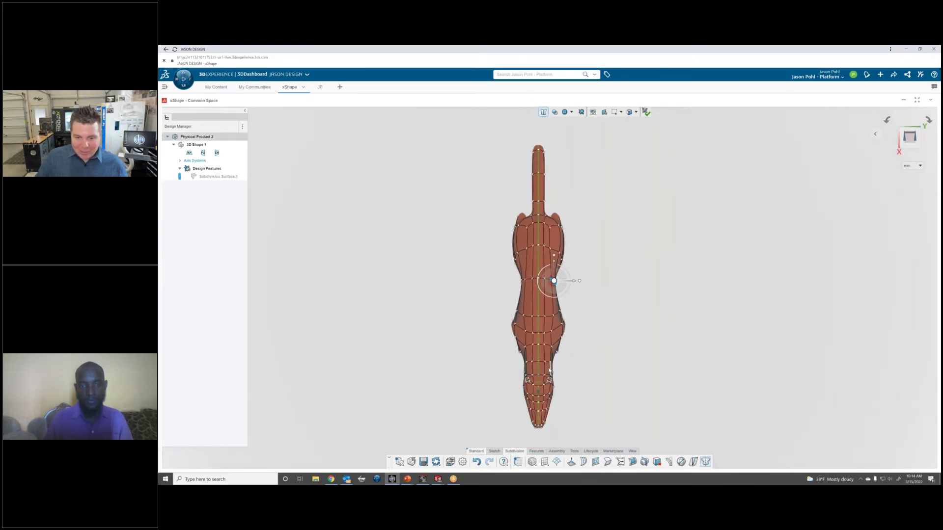
- Move the side control points at the middle of the tail outward in top view to widen the tail
{"action": "scroll", "coordinate": [556, 179], "scroll_direction": "up", "scroll_amount": 5}
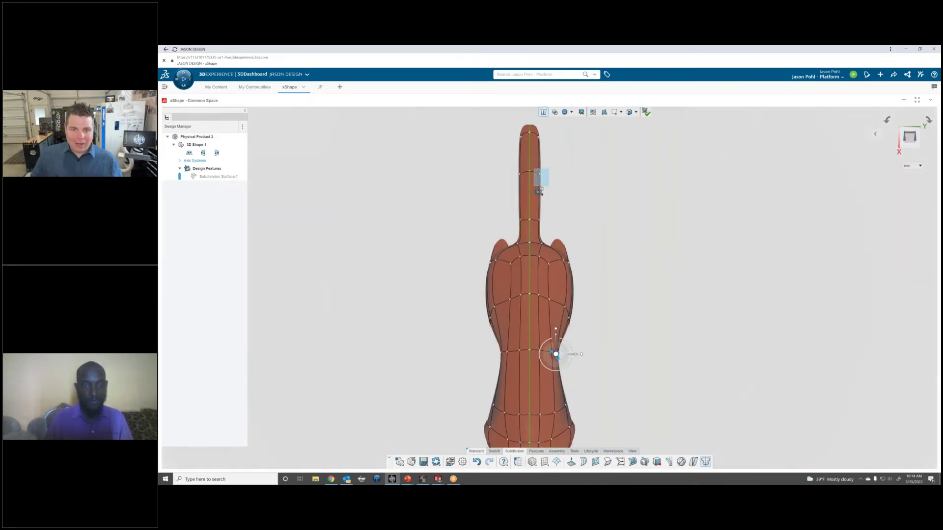
{"action": "left_click_drag", "start_coordinate": [566, 177], "coordinate": [566, 178]}
{"action": "scroll", "coordinate": [554, 236], "scroll_direction": "down", "scroll_amount": 3}
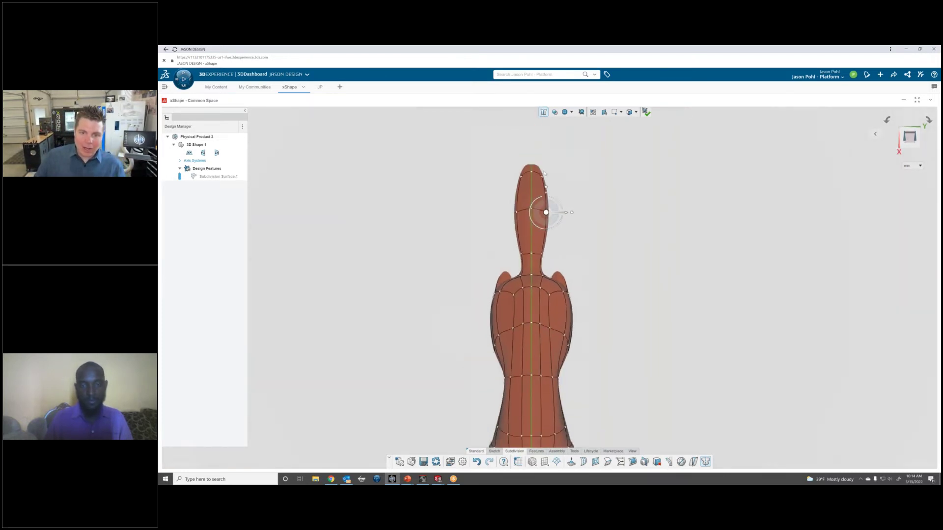
{"action": "scroll", "coordinate": [550, 214], "scroll_direction": "up", "scroll_amount": 3}
{"action": "left_click_drag", "start_coordinate": [546, 227], "coordinate": [549, 230]}
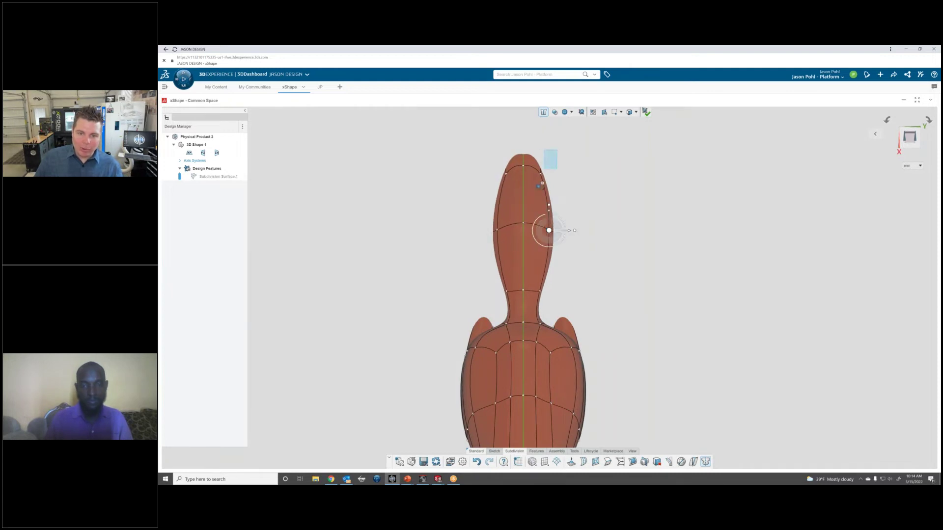
- In side view, move the control points near the tail's root and those of its outer half toward the hind legs
{"action": "middle_click_drag", "start_coordinate": [528, 270], "coordinate": [648, 263]}
{"action": "left_click", "coordinate": [914, 143]}
{"action": "scroll", "coordinate": [569, 285], "scroll_direction": "up", "scroll_amount": 2}
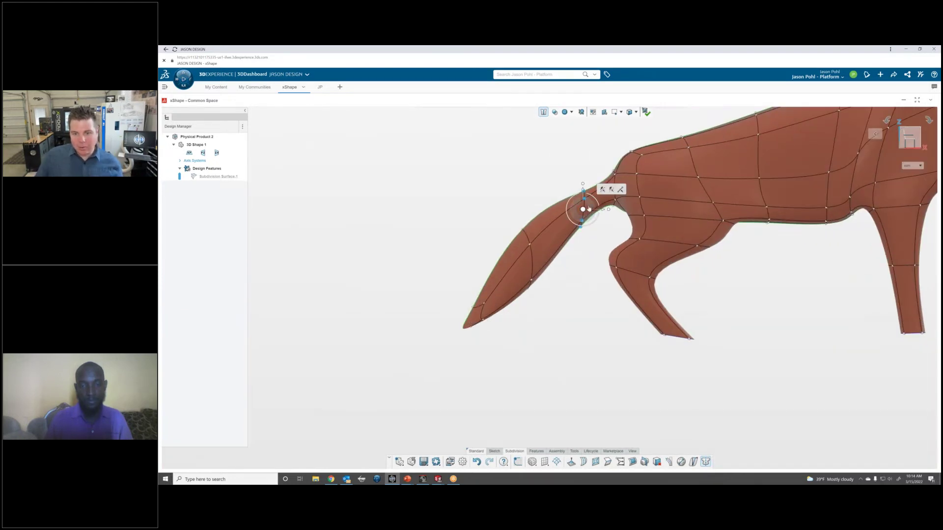
{"action": "left_click_drag", "start_coordinate": [589, 208], "coordinate": [605, 215]}
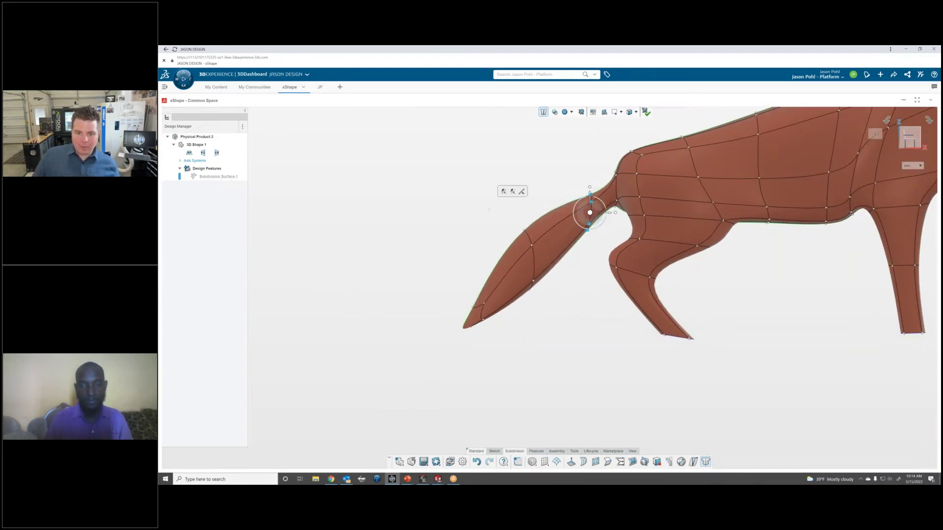
{"action": "left_click_drag", "start_coordinate": [503, 324], "coordinate": [549, 344]}
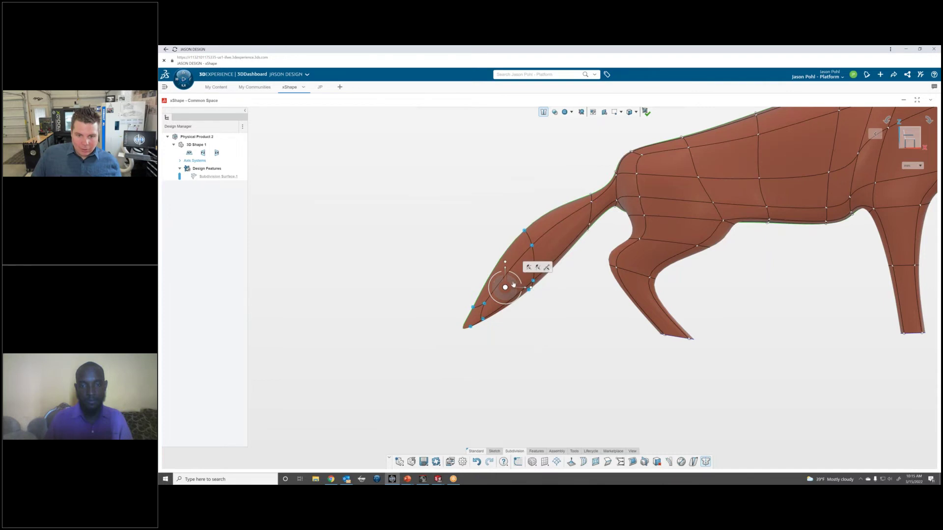
{"action": "left_click_drag", "start_coordinate": [513, 284], "coordinate": [570, 292]}
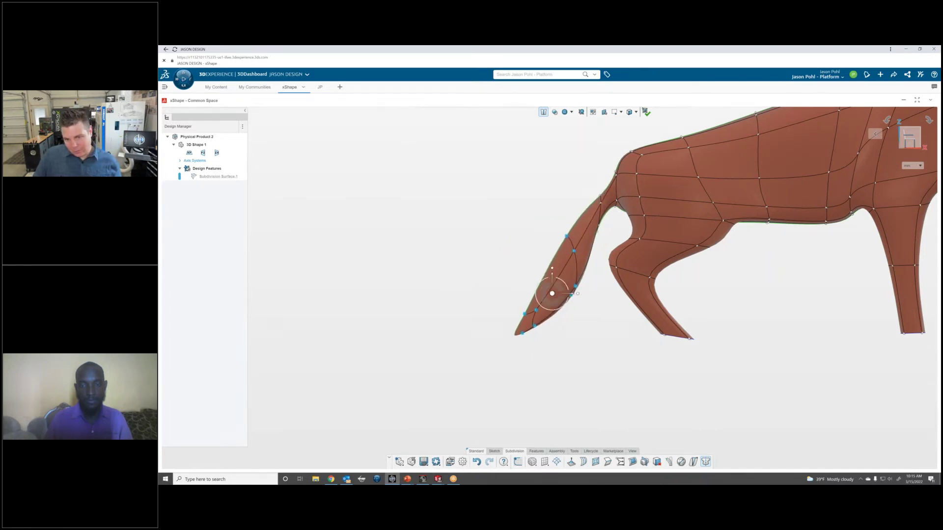
- Reposition the control points along the tail's upper edge and at its tip to reshape its outline in side view
{"action": "scroll", "coordinate": [596, 245], "scroll_direction": "up", "scroll_amount": 3}
{"action": "scroll", "coordinate": [600, 231], "scroll_direction": "up", "scroll_amount": 2}
{"action": "left_click_drag", "start_coordinate": [612, 204], "coordinate": [621, 220]}
{"action": "left_click_drag", "start_coordinate": [513, 203], "coordinate": [537, 232]}
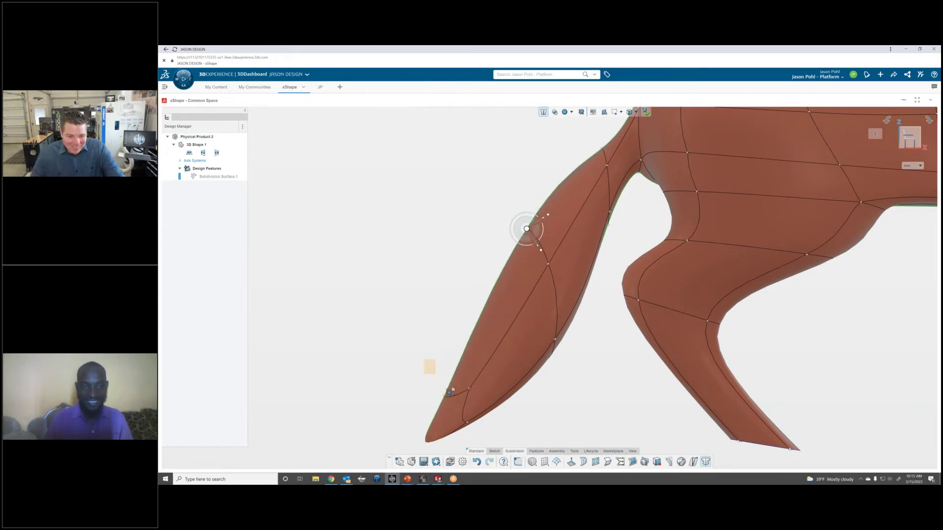
{"action": "scroll", "coordinate": [467, 394], "scroll_direction": "up", "scroll_amount": 2}
{"action": "mouse_move", "coordinate": [476, 400]}
{"action": "left_mouse_down"}
{"action": "mouse_move", "coordinate": [482, 406]}
{"action": "mouse_move", "coordinate": [475, 396]}
{"action": "mouse_move", "coordinate": [455, 400]}
{"action": "mouse_move", "coordinate": [464, 408]}
{"action": "left_mouse_up"}
{"action": "scroll", "coordinate": [618, 396], "scroll_direction": "down", "scroll_amount": 1}
{"action": "scroll", "coordinate": [618, 395], "scroll_direction": "down", "scroll_amount": 1}
{"action": "left_click_drag", "start_coordinate": [507, 384], "coordinate": [506, 407]}
{"action": "scroll", "coordinate": [661, 271], "scroll_direction": "down", "scroll_amount": 2}
- Select the control point at the middle of the tail's upper edge and move it down and away from the body
{"action": "scroll", "coordinate": [615, 275], "scroll_direction": "down", "scroll_amount": 1}
{"action": "scroll", "coordinate": [537, 200], "scroll_direction": "up", "scroll_amount": 2}
{"action": "left_click_drag", "start_coordinate": [532, 194], "coordinate": [603, 267]}
{"action": "scroll", "coordinate": [576, 226], "scroll_direction": "up", "scroll_amount": 2}
{"action": "mouse_move", "coordinate": [573, 223]}
{"action": "left_mouse_down"}
{"action": "mouse_move", "coordinate": [552, 246]}
{"action": "mouse_move", "coordinate": [561, 234]}
{"action": "left_mouse_up"}
{"action": "scroll", "coordinate": [635, 230], "scroll_direction": "down", "scroll_amount": 2}
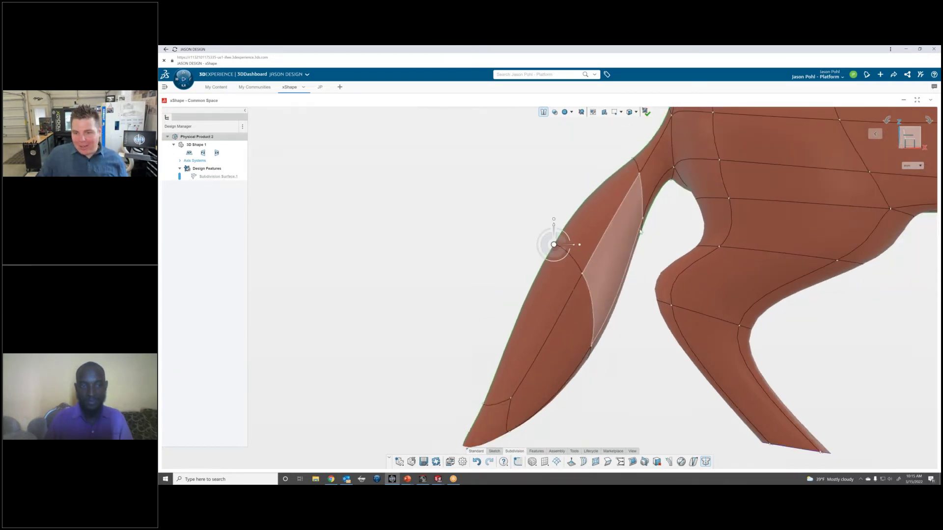
- Select the edge loop near the root of the tail and adjust its position and angle
{"action": "scroll", "coordinate": [633, 200], "scroll_direction": "up", "scroll_amount": 1}
{"action": "left_click", "coordinate": [631, 199]}
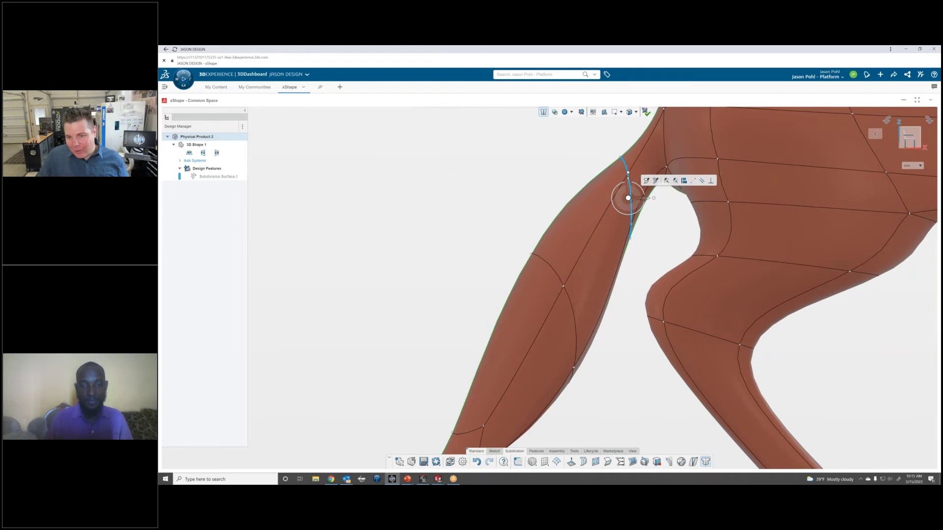
{"action": "mouse_move", "coordinate": [643, 210]}
{"action": "left_mouse_down"}
{"action": "mouse_move", "coordinate": [653, 209]}
{"action": "mouse_move", "coordinate": [648, 190]}
{"action": "mouse_move", "coordinate": [635, 196]}
{"action": "mouse_move", "coordinate": [641, 208]}
{"action": "left_mouse_up"}
{"action": "scroll", "coordinate": [636, 230], "scroll_direction": "down", "scroll_amount": 2}
{"action": "scroll", "coordinate": [636, 232], "scroll_direction": "down", "scroll_amount": 1}
{"action": "middle_click_drag", "start_coordinate": [636, 231], "coordinate": [600, 151]}
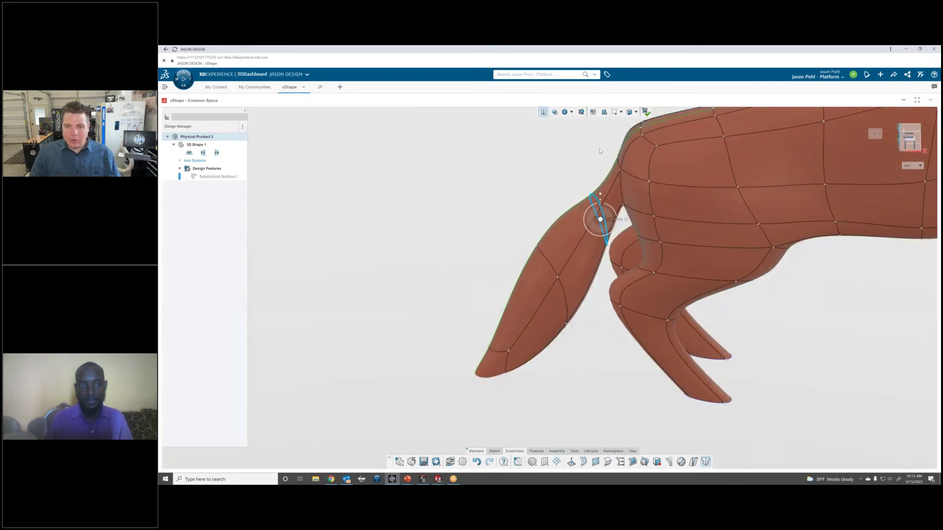
- Select the upper control points of the rump in side view and reposition them to smooth the slope into the tail
{"action": "scroll", "coordinate": [599, 152], "scroll_direction": "up", "scroll_amount": 3}
{"action": "scroll", "coordinate": [600, 152], "scroll_direction": "down", "scroll_amount": 3}
{"action": "left_click", "coordinate": [913, 147]}
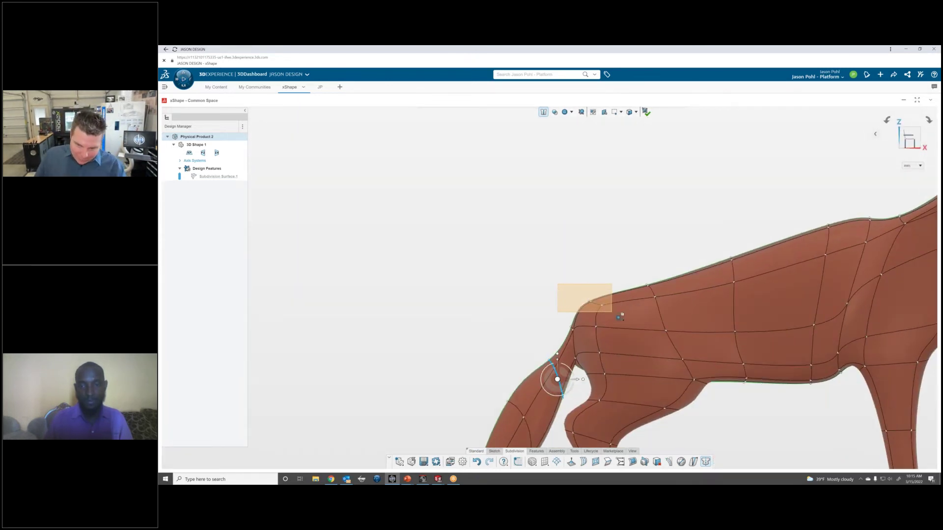
{"action": "left_click_drag", "start_coordinate": [557, 284], "coordinate": [658, 299]}
{"action": "scroll", "coordinate": [609, 312], "scroll_direction": "up", "scroll_amount": 3}
{"action": "scroll", "coordinate": [702, 324], "scroll_direction": "down", "scroll_amount": 6}
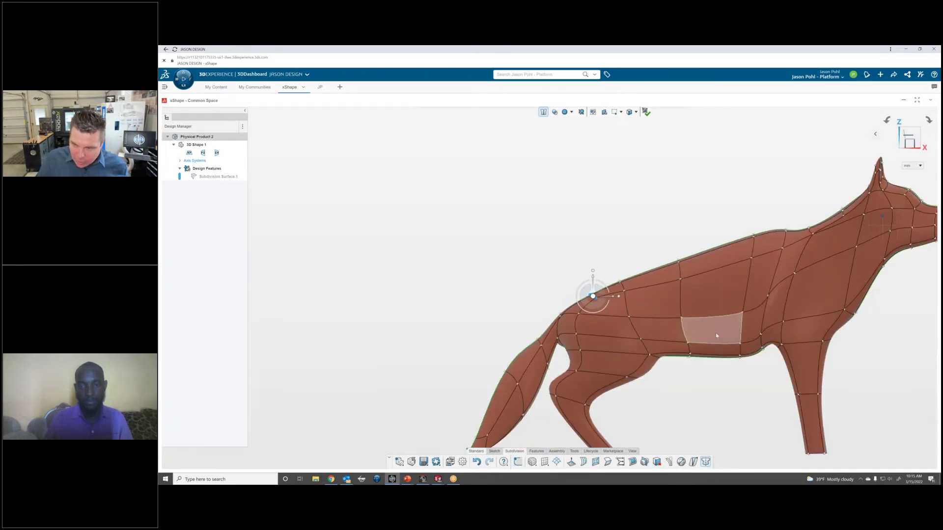
- Try to shift the edge loop behind the shoulder toward the rear, undoing each attempt
{"action": "left_click", "coordinate": [718, 254]}
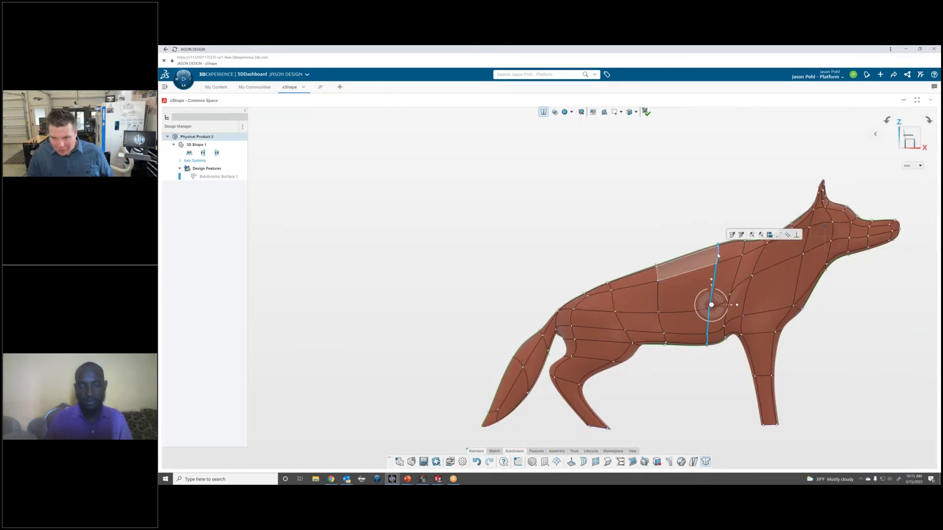
{"action": "mouse_move", "coordinate": [719, 297]}
{"action": "left_mouse_down"}
{"action": "mouse_move", "coordinate": [715, 275]}
{"action": "mouse_move", "coordinate": [680, 269]}
{"action": "mouse_move", "coordinate": [705, 295]}
{"action": "left_mouse_up"}
{"action": "key", "text": "ctrl+z"}
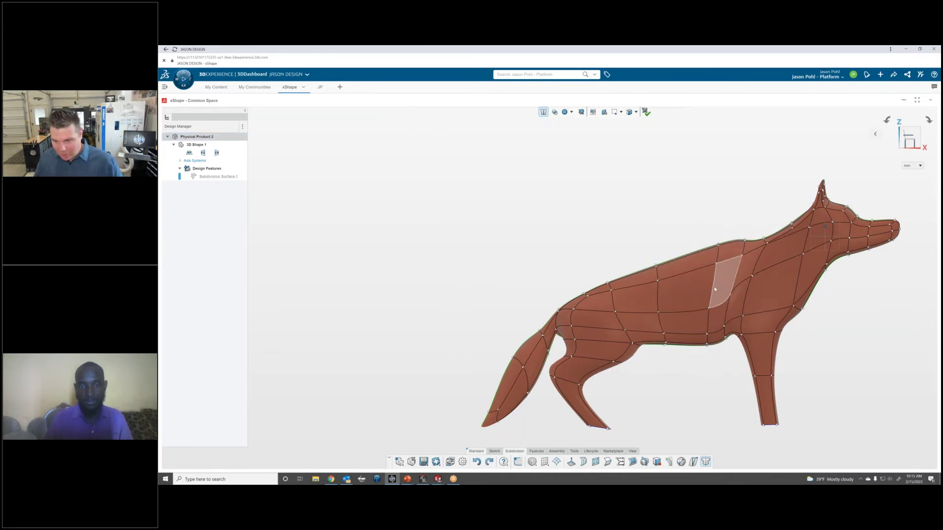
{"action": "left_click", "coordinate": [714, 287]}
{"action": "left_click_drag", "start_coordinate": [721, 298], "coordinate": [642, 296]}
{"action": "key", "text": "ctrl+z"}
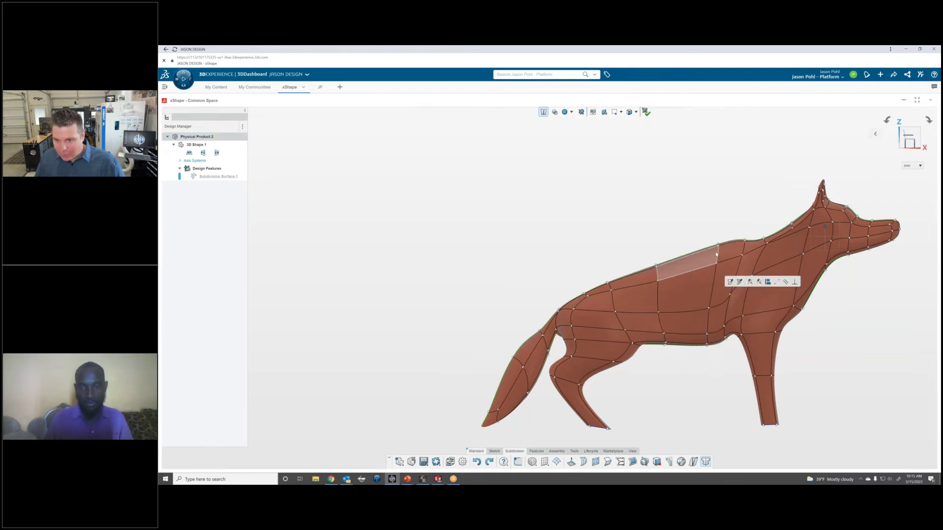
- Move the upper back control points behind the shoulder slightly up and rearward, and adjust the adjacent ones at the withers
{"action": "double_click", "coordinate": [717, 257]}
{"action": "left_click_drag", "start_coordinate": [697, 210], "coordinate": [737, 292]}
{"action": "left_click_drag", "start_coordinate": [707, 262], "coordinate": [703, 256]}
{"action": "left_click", "coordinate": [740, 245]}
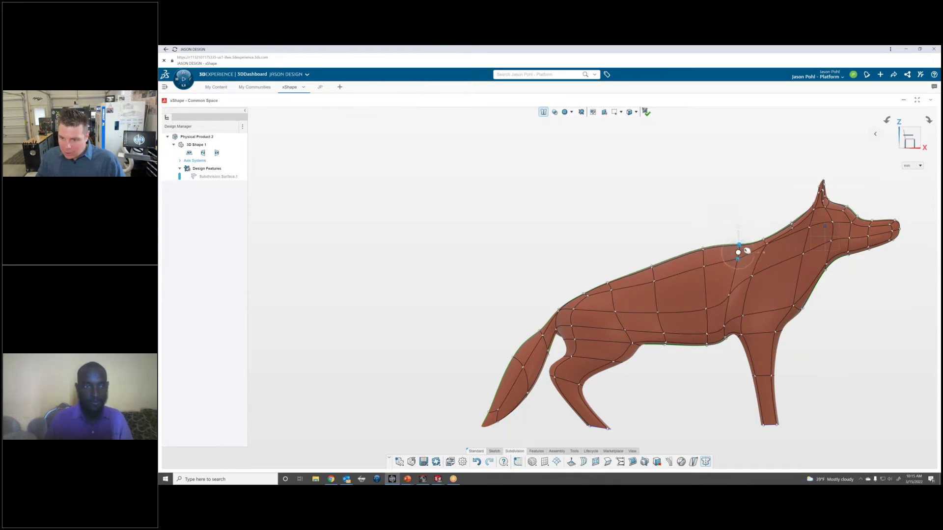
- Move the control points on the front of the hind leg's hock forward, and adjust the flank point above the thigh
{"action": "scroll", "coordinate": [612, 375], "scroll_direction": "up", "scroll_amount": 3}
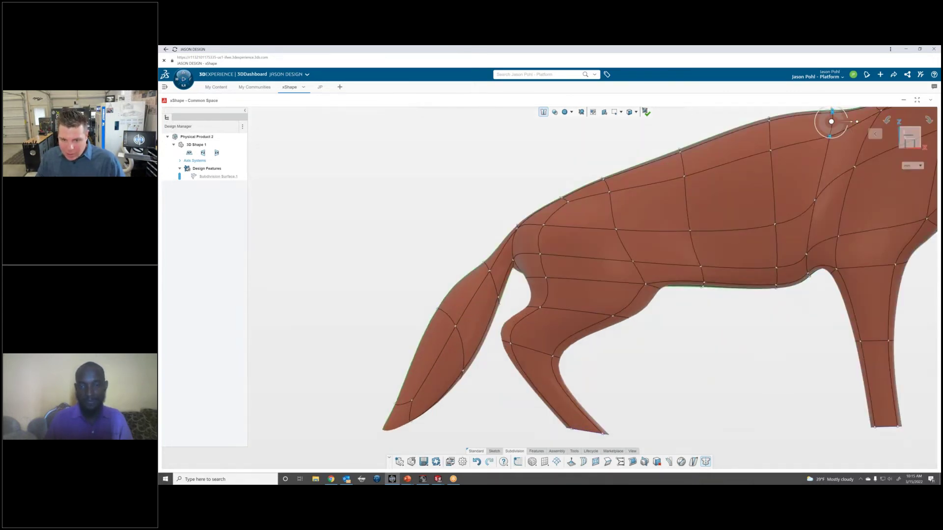
{"action": "left_click", "coordinate": [552, 356]}
{"action": "left_click_drag", "start_coordinate": [571, 357], "coordinate": [591, 358]}
{"action": "scroll", "coordinate": [709, 369], "scroll_direction": "down", "scroll_amount": 2}
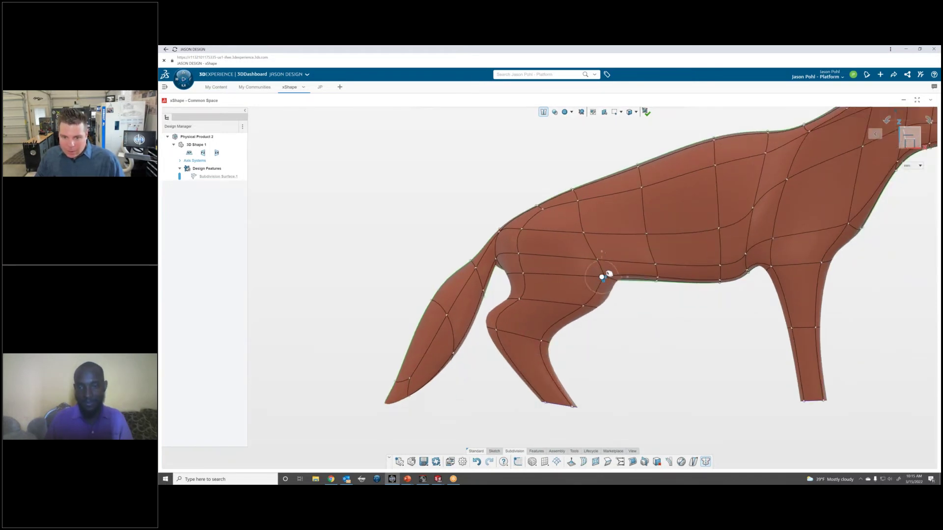
- Select the control points halfway down the foreleg and lower them
{"action": "scroll", "coordinate": [549, 288], "scroll_direction": "down", "scroll_amount": 5}
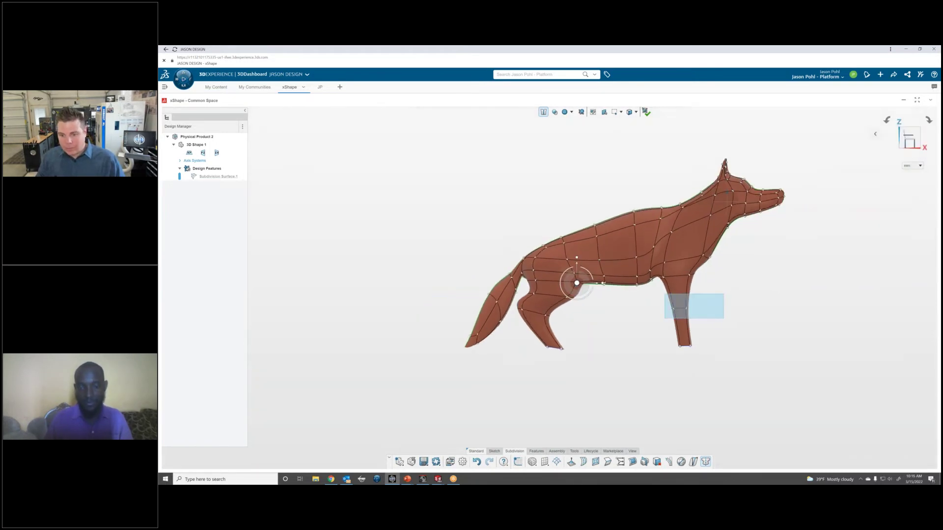
{"action": "left_click_drag", "start_coordinate": [723, 318], "coordinate": [704, 306]}
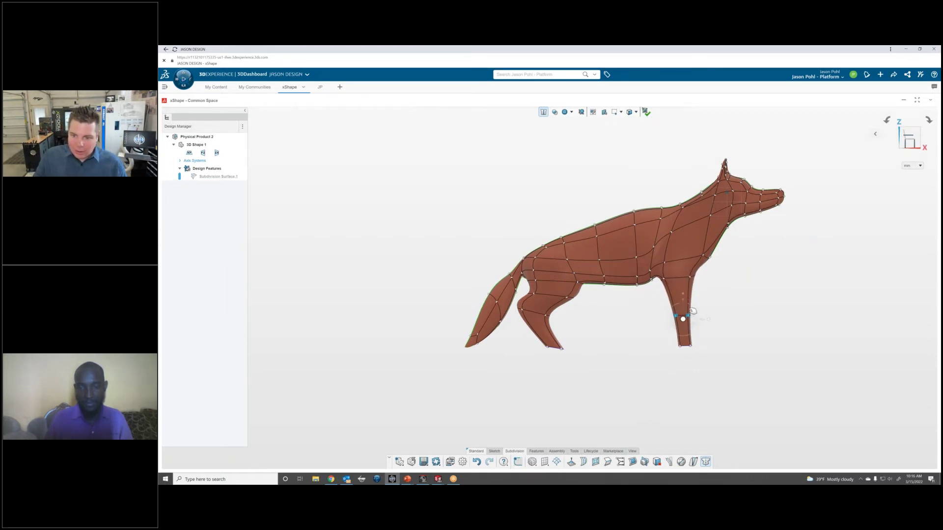
- Insert an edge loop across the upper part of the foreleg and adjust the control point at its front
{"action": "scroll", "coordinate": [688, 295], "scroll_direction": "up", "scroll_amount": 3}
{"action": "left_click", "coordinate": [690, 292]}
{"action": "left_click", "coordinate": [706, 285]}
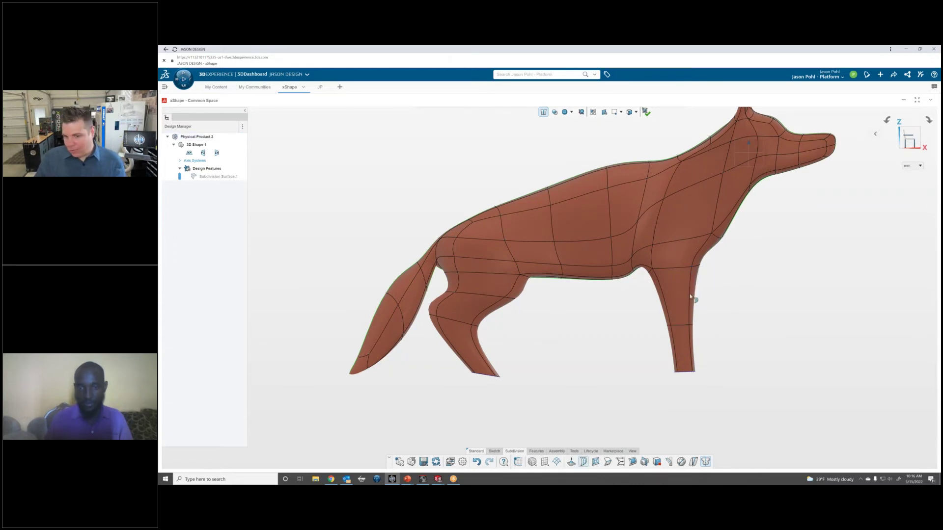
{"action": "left_click", "coordinate": [691, 294]}
{"action": "left_click_drag", "start_coordinate": [707, 289], "coordinate": [709, 289]}
- Slim the upper foreleg by moving the new loop's rear control point forward, and lower the loop beneath it
{"action": "left_click", "coordinate": [664, 295]}
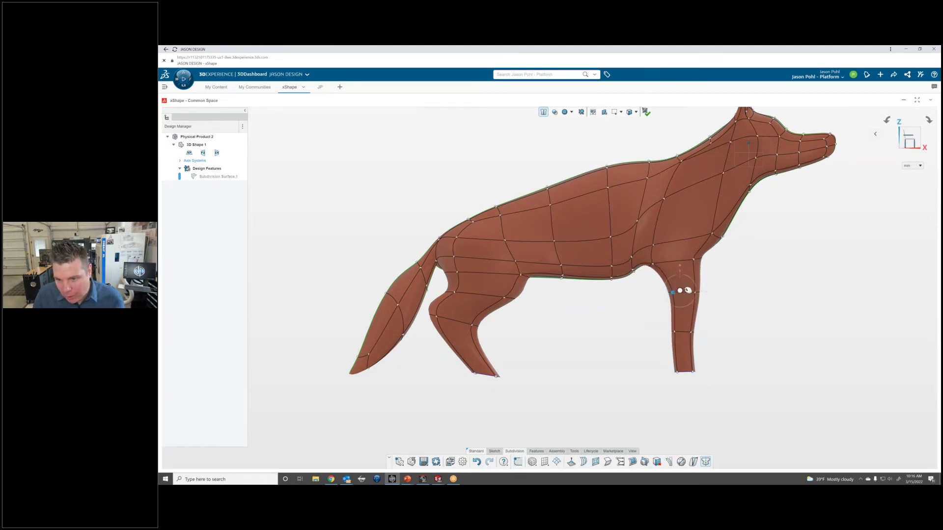
{"action": "left_click_drag", "start_coordinate": [679, 294], "coordinate": [689, 327]}
{"action": "left_click", "coordinate": [689, 327]}
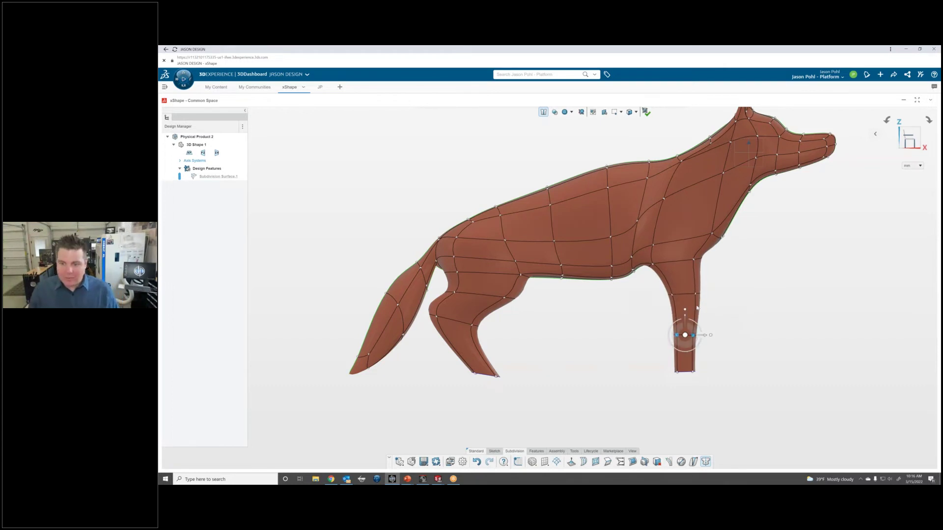
{"action": "scroll", "coordinate": [699, 329], "scroll_direction": "down", "scroll_amount": 1}
{"action": "left_click_drag", "start_coordinate": [701, 291], "coordinate": [678, 310]}
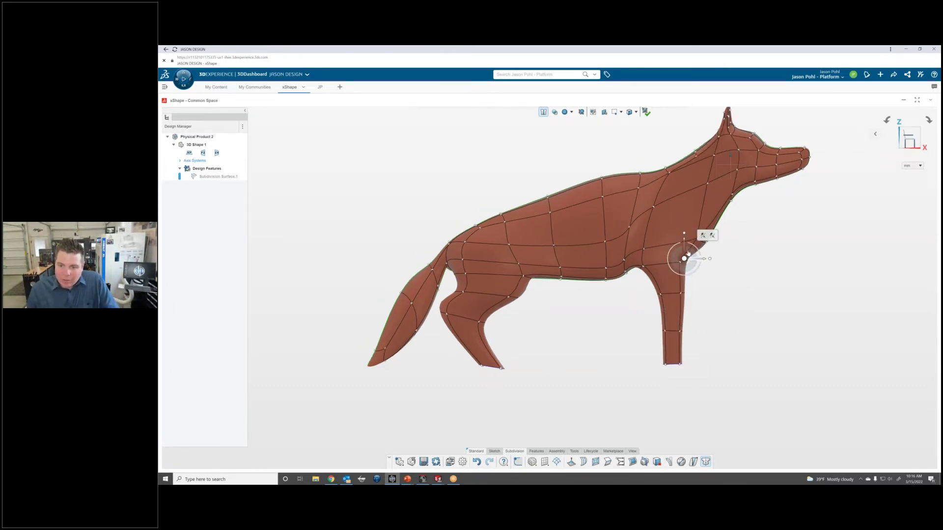
- Select the edge on the outer shoulder above the foreleg and reposition it to reshape the shoulder
{"action": "scroll", "coordinate": [741, 267], "scroll_direction": "down", "scroll_amount": 3}
{"action": "middle_click_drag", "start_coordinate": [662, 215], "coordinate": [611, 229]}
{"action": "scroll", "coordinate": [611, 229], "scroll_direction": "up", "scroll_amount": 3}
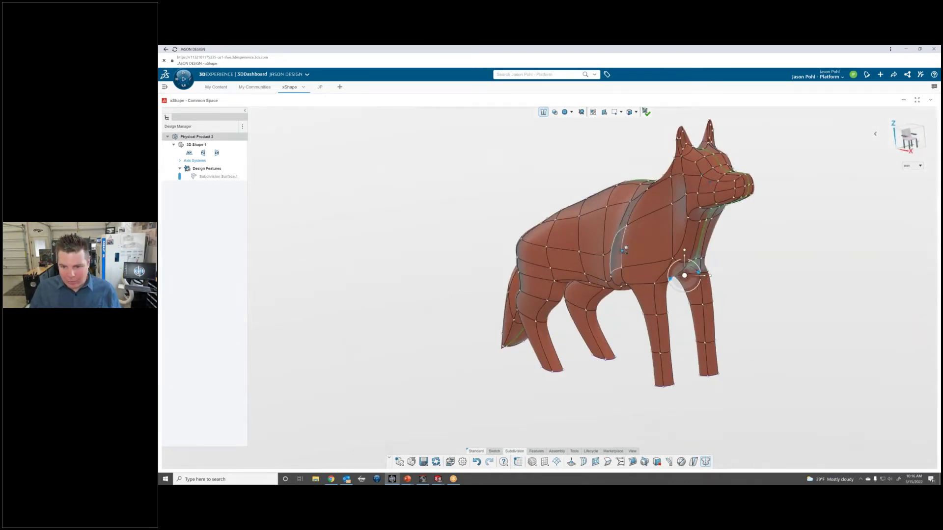
{"action": "mouse_move", "coordinate": [642, 258]}
{"action": "middle_mouse_down"}
{"action": "mouse_move", "coordinate": [696, 225]}
{"action": "mouse_move", "coordinate": [709, 194]}
{"action": "mouse_move", "coordinate": [637, 265]}
{"action": "middle_mouse_up"}
{"action": "scroll", "coordinate": [616, 256], "scroll_direction": "up", "scroll_amount": 3}
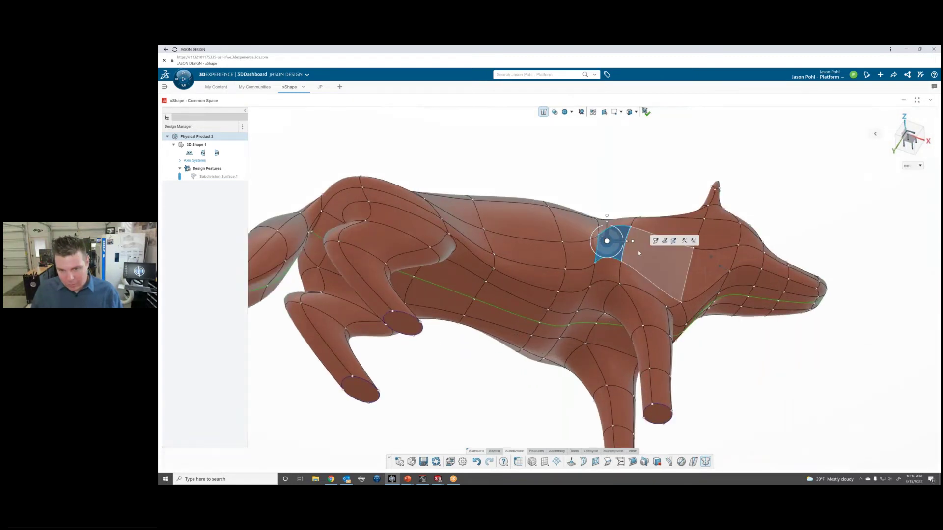
{"action": "left_click", "coordinate": [630, 236]}
{"action": "left_click", "coordinate": [631, 238]}
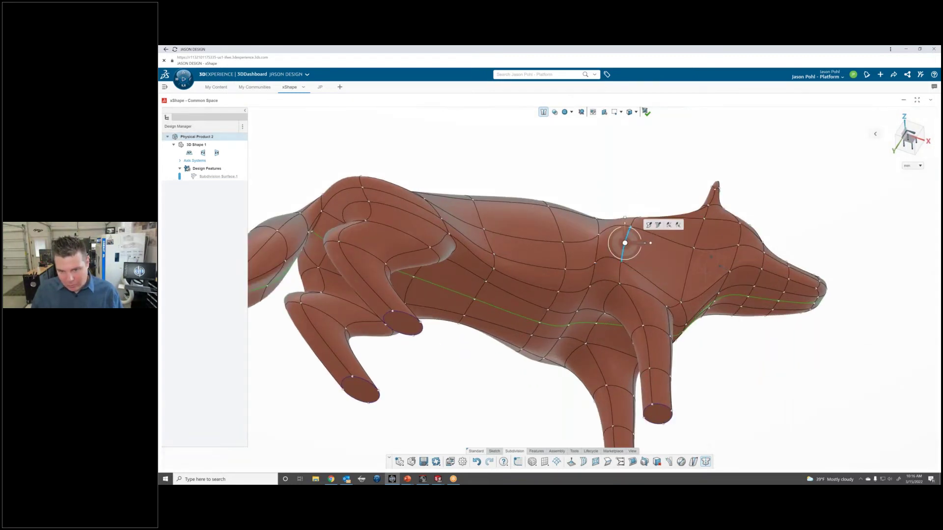
{"action": "middle_click_drag", "start_coordinate": [640, 255], "coordinate": [633, 239]}
{"action": "left_click_drag", "start_coordinate": [633, 239], "coordinate": [653, 254]}
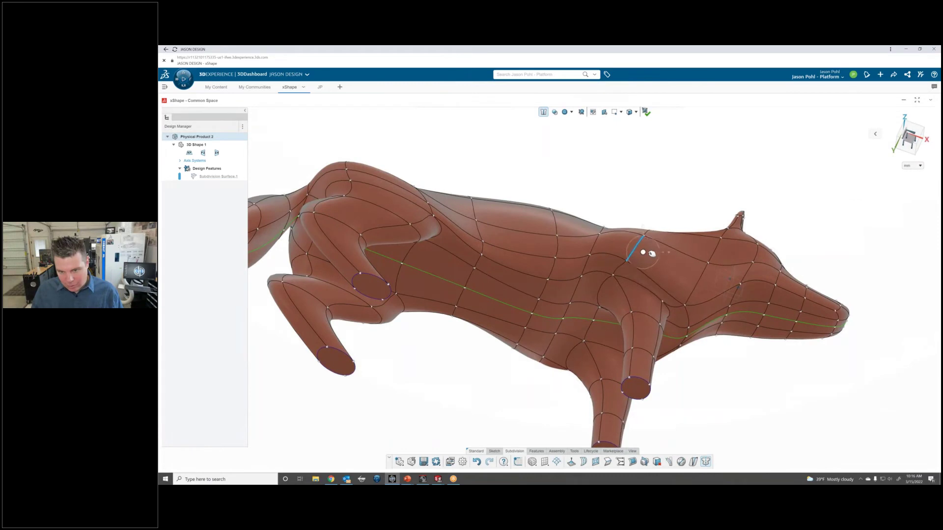
{"action": "middle_click_drag", "start_coordinate": [653, 266], "coordinate": [680, 307]}
{"action": "left_click_drag", "start_coordinate": [656, 264], "coordinate": [657, 247]}
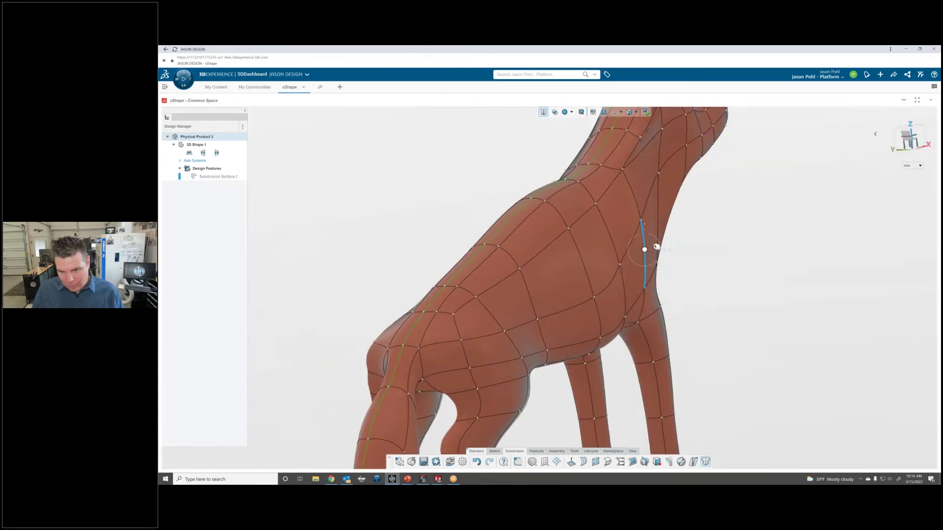
{"action": "middle_click_drag", "start_coordinate": [653, 244], "coordinate": [843, 134]}
{"action": "left_click", "coordinate": [902, 141]}
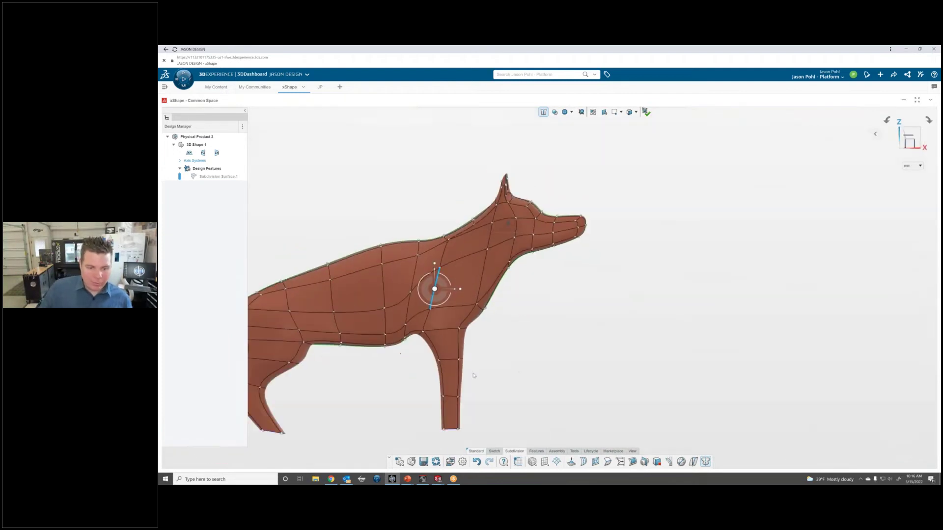
- Move the shoulder control point above the foreleg slightly rearward, and adjust the control point on the front of the chest
{"action": "left_click", "coordinate": [467, 340]}
{"action": "scroll", "coordinate": [467, 340], "scroll_direction": "up", "scroll_amount": 3}
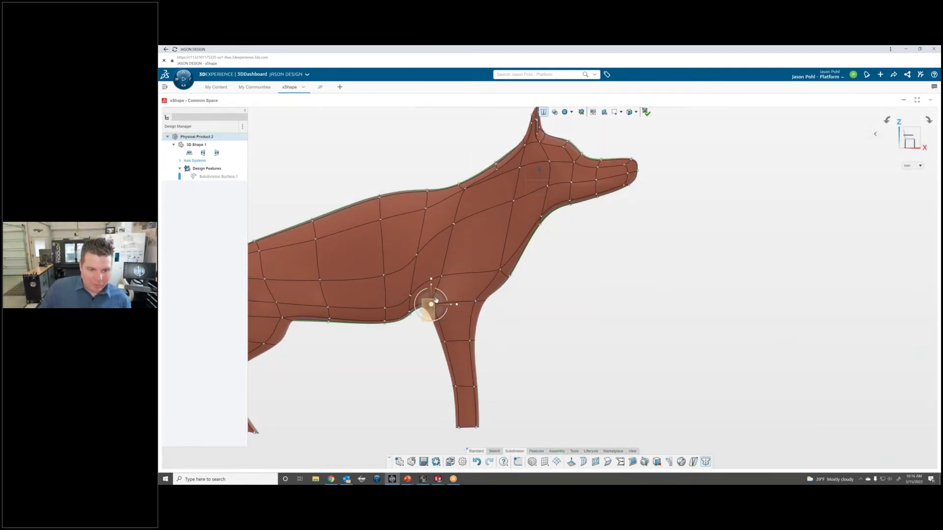
{"action": "scroll", "coordinate": [434, 302], "scroll_direction": "up", "scroll_amount": 2}
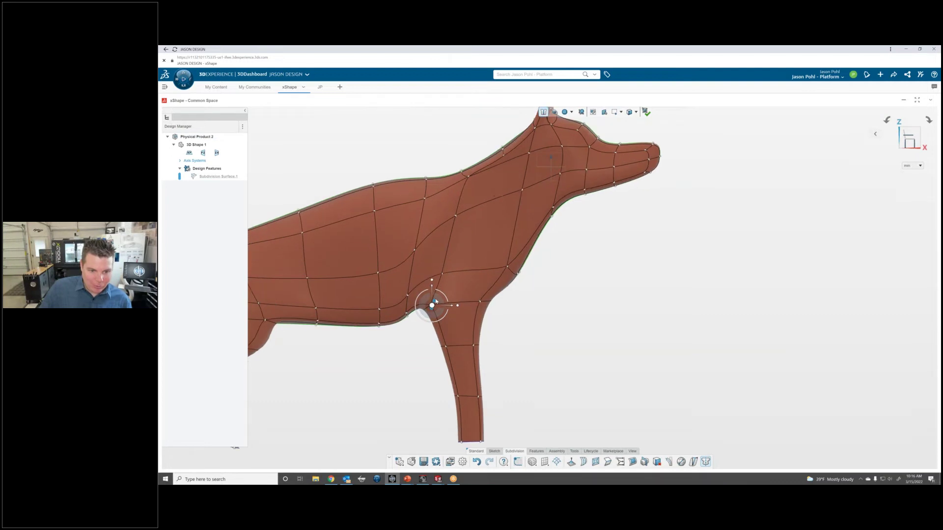
{"action": "left_click", "coordinate": [415, 355]}
{"action": "left_click", "coordinate": [444, 273]}
{"action": "scroll", "coordinate": [446, 275], "scroll_direction": "down", "scroll_amount": 2}
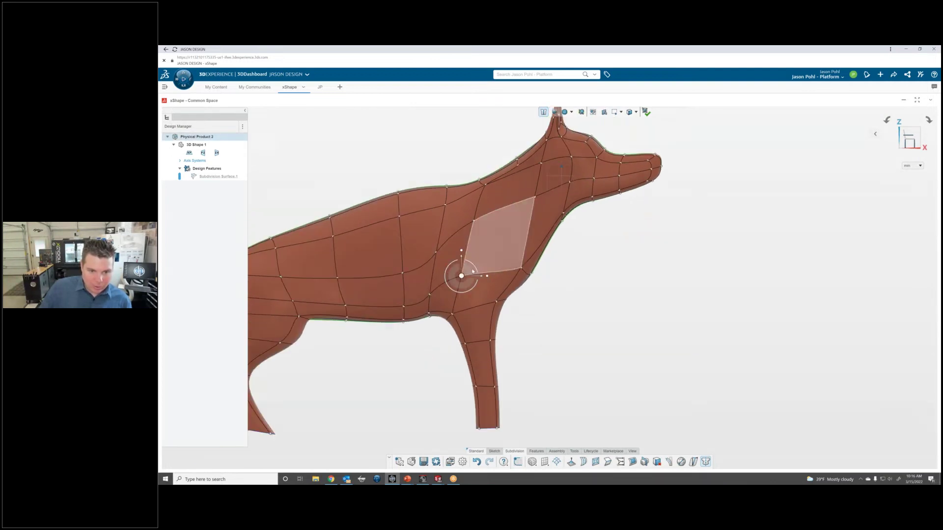
{"action": "left_click_drag", "start_coordinate": [462, 276], "coordinate": [444, 272]}
{"action": "scroll", "coordinate": [539, 278], "scroll_direction": "down", "scroll_amount": 3}
{"action": "left_click", "coordinate": [532, 275]}
{"action": "left_click_drag", "start_coordinate": [542, 270], "coordinate": [538, 265]}
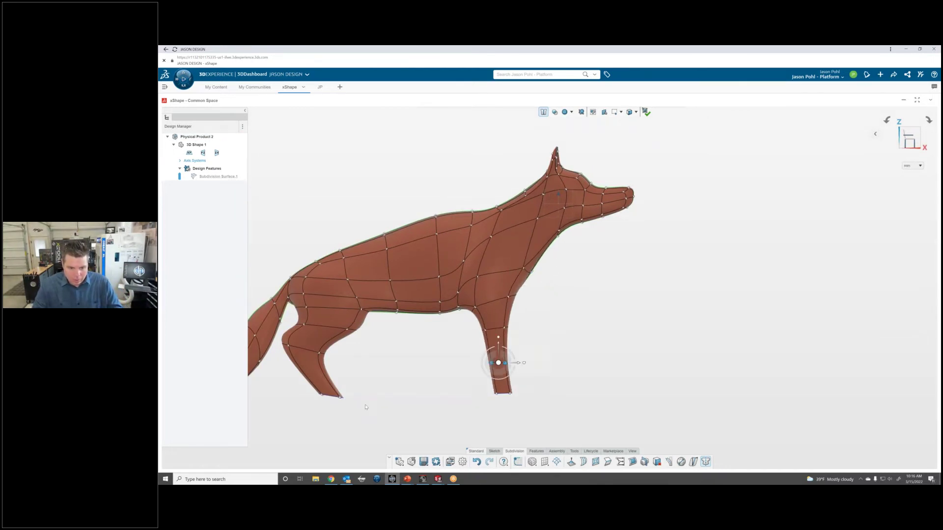
- Lengthen the hind legs by moving the control points at the feet downward and slightly rearward
{"action": "left_click", "coordinate": [367, 388]}
{"action": "left_click_drag", "start_coordinate": [532, 347], "coordinate": [479, 383]}
{"action": "left_click", "coordinate": [329, 394]}
{"action": "left_click_drag", "start_coordinate": [332, 395], "coordinate": [325, 412]}
{"action": "scroll", "coordinate": [291, 345], "scroll_direction": "up", "scroll_amount": 3}
{"action": "left_click", "coordinate": [291, 345]}
{"action": "scroll", "coordinate": [291, 338], "scroll_direction": "up", "scroll_amount": 4}
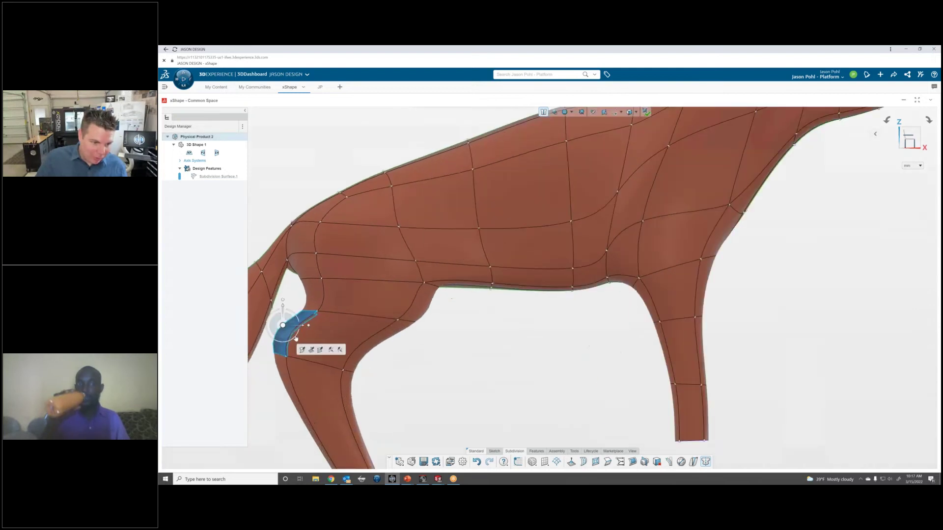
{"action": "scroll", "coordinate": [290, 324], "scroll_direction": "down", "scroll_amount": 6}
{"action": "middle_click_drag", "start_coordinate": [423, 315], "coordinate": [599, 337]}
- Turn off symmetric editing and pose the forelegs in a stride, with the near one forward and the far one rearward
{"action": "left_click", "coordinate": [707, 463]}
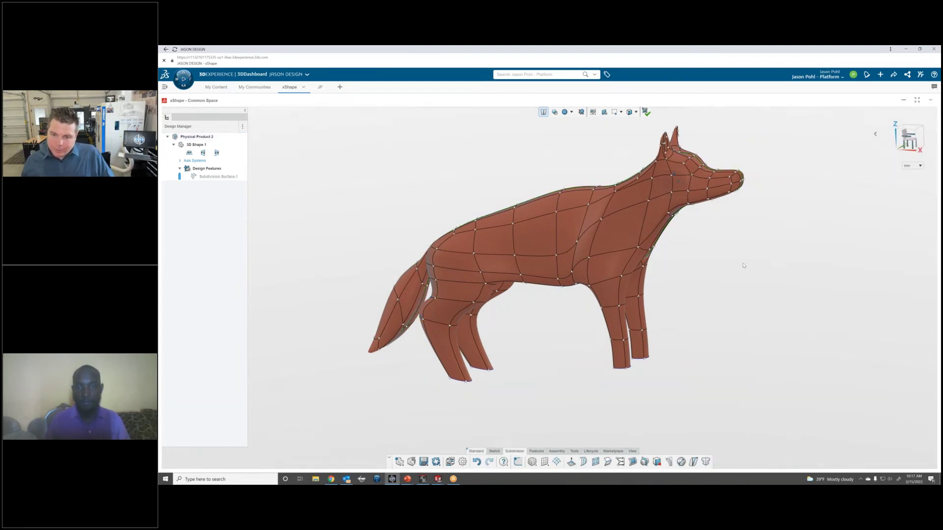
{"action": "scroll", "coordinate": [677, 301], "scroll_direction": "down", "scroll_amount": 2}
{"action": "middle_click_drag", "start_coordinate": [677, 301], "coordinate": [631, 297]}
{"action": "scroll", "coordinate": [624, 295], "scroll_direction": "up", "scroll_amount": 4}
{"action": "left_click_drag", "start_coordinate": [592, 290], "coordinate": [678, 400]}
{"action": "middle_click_drag", "start_coordinate": [623, 328], "coordinate": [738, 322]}
{"action": "left_click_drag", "start_coordinate": [737, 343], "coordinate": [808, 338]}
- Refine the near foreleg by shifting its upper control points forward, and select the points above its foot
{"action": "left_click", "coordinate": [773, 297]}
{"action": "left_click_drag", "start_coordinate": [781, 293], "coordinate": [798, 295]}
{"action": "left_click", "coordinate": [745, 303]}
{"action": "scroll", "coordinate": [744, 306], "scroll_direction": "up", "scroll_amount": 2}
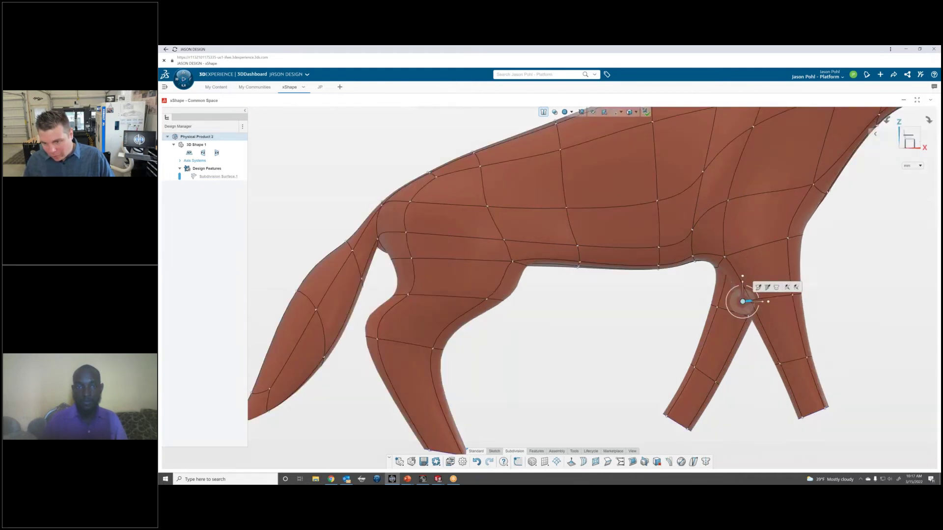
{"action": "left_click_drag", "start_coordinate": [829, 330], "coordinate": [768, 377]}
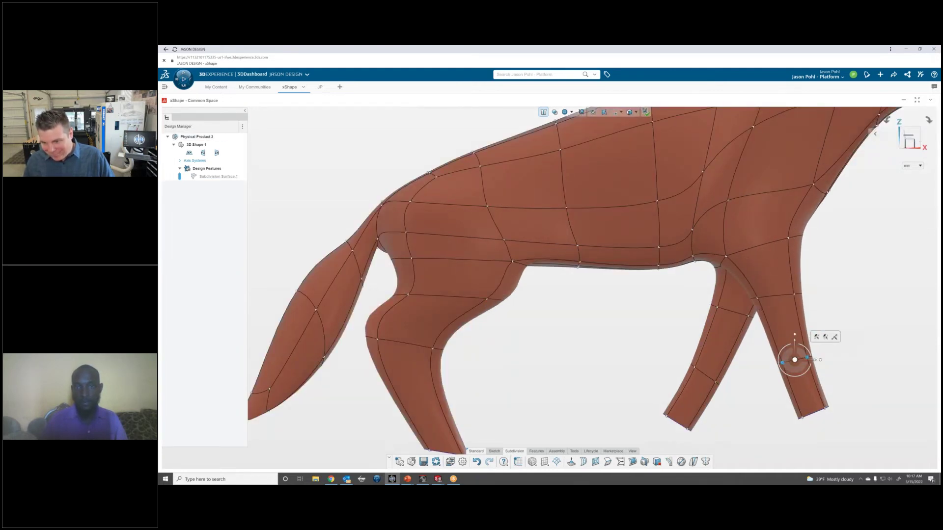
{"action": "scroll", "coordinate": [809, 379], "scroll_direction": "down", "scroll_amount": 2}
{"action": "scroll", "coordinate": [733, 345], "scroll_direction": "up", "scroll_amount": 1}
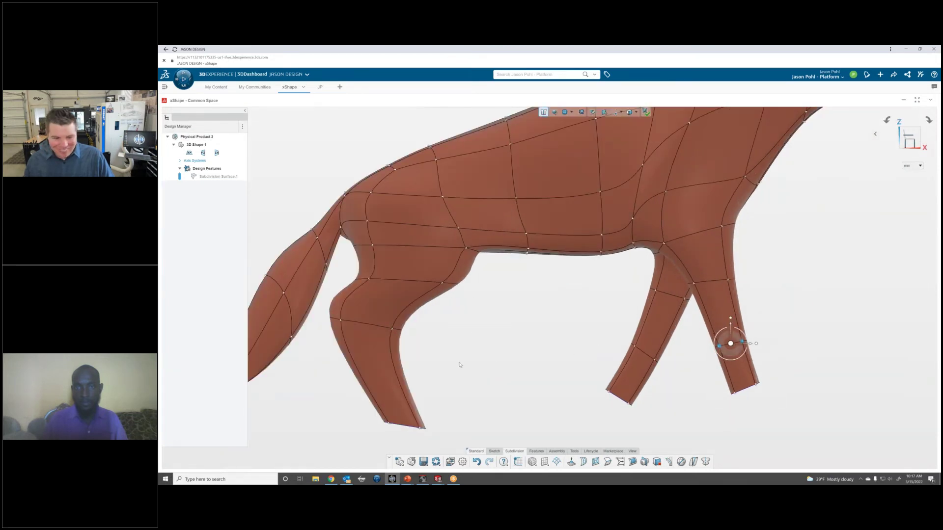
- Pose the hind legs in a stride by moving the near hind foot rearward and the far one forward
{"action": "scroll", "coordinate": [460, 365], "scroll_direction": "down", "scroll_amount": 1}
{"action": "middle_click_drag", "start_coordinate": [460, 364], "coordinate": [446, 376]}
{"action": "left_click_drag", "start_coordinate": [458, 370], "coordinate": [511, 405]}
{"action": "left_click", "coordinate": [911, 135]}
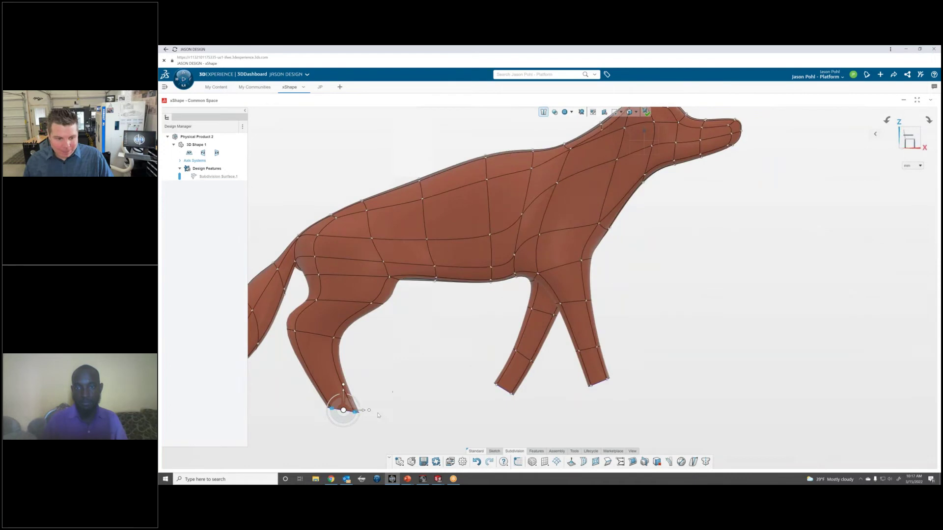
{"action": "left_click_drag", "start_coordinate": [352, 407], "coordinate": [328, 413]}
{"action": "scroll", "coordinate": [348, 407], "scroll_direction": "up", "scroll_amount": 1}
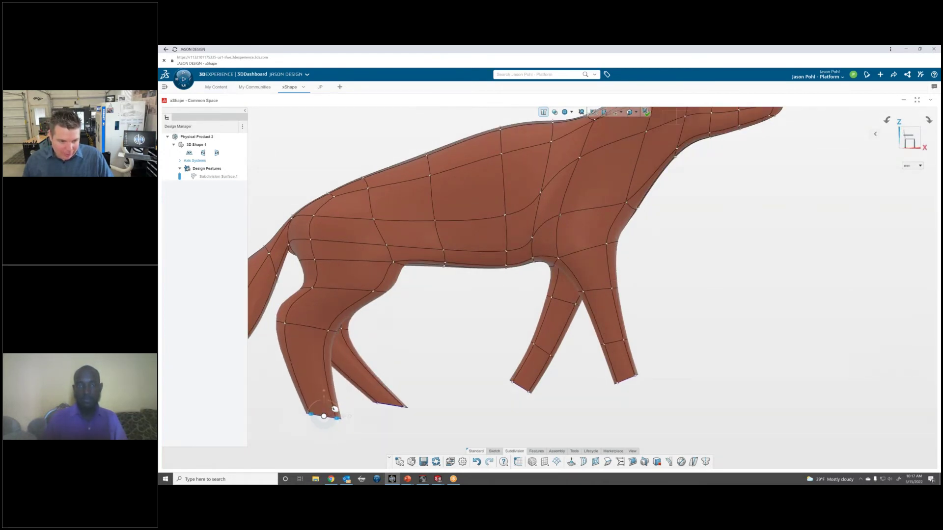
- Move the edge at the front of the near hind leg's hock slightly forward and clear the selection
{"action": "left_click", "coordinate": [332, 334]}
{"action": "scroll", "coordinate": [327, 328], "scroll_direction": "up", "scroll_amount": 2}
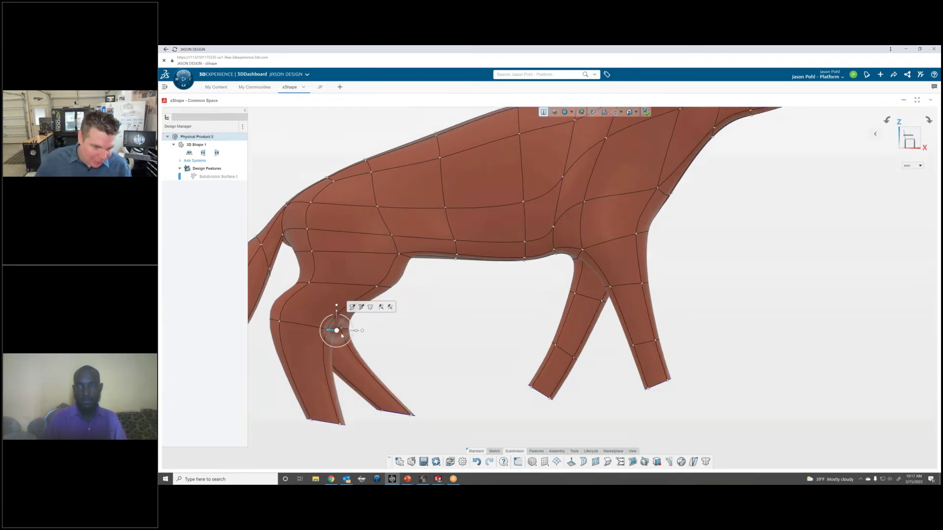
{"action": "left_click_drag", "start_coordinate": [325, 327], "coordinate": [332, 329]}
{"action": "left_click", "coordinate": [486, 311]}
{"action": "scroll", "coordinate": [486, 311], "scroll_direction": "down", "scroll_amount": 3}
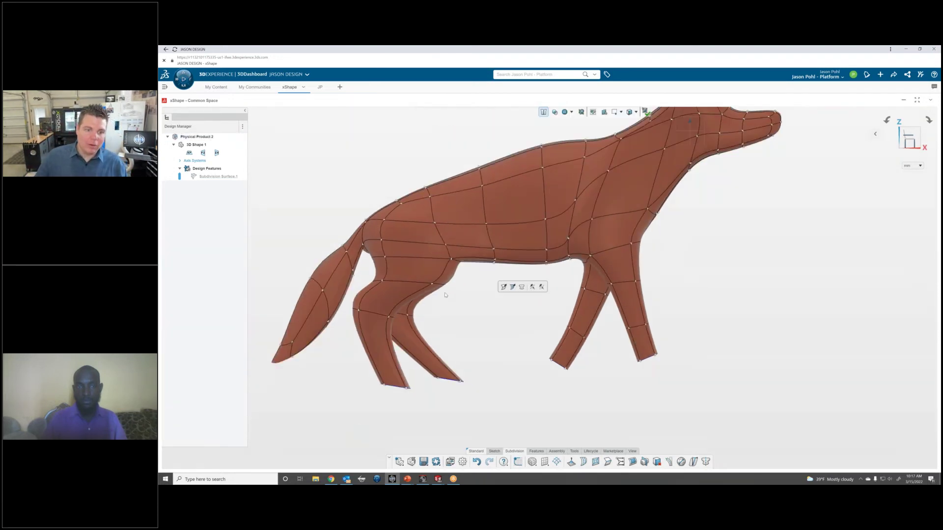
- Bend the tail to one side by shifting the control points on both of its sides and near the tip
{"action": "middle_click_drag", "start_coordinate": [422, 298], "coordinate": [501, 300]}
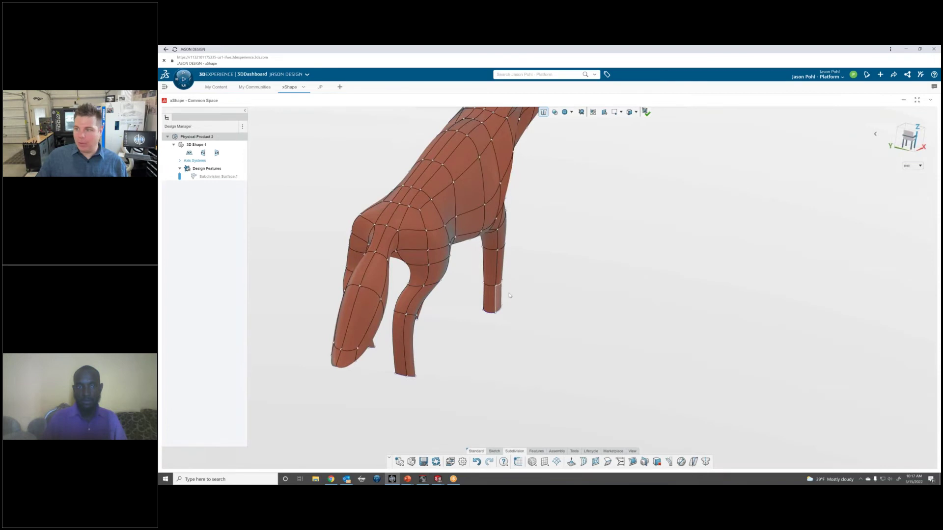
{"action": "left_click", "coordinate": [912, 129]}
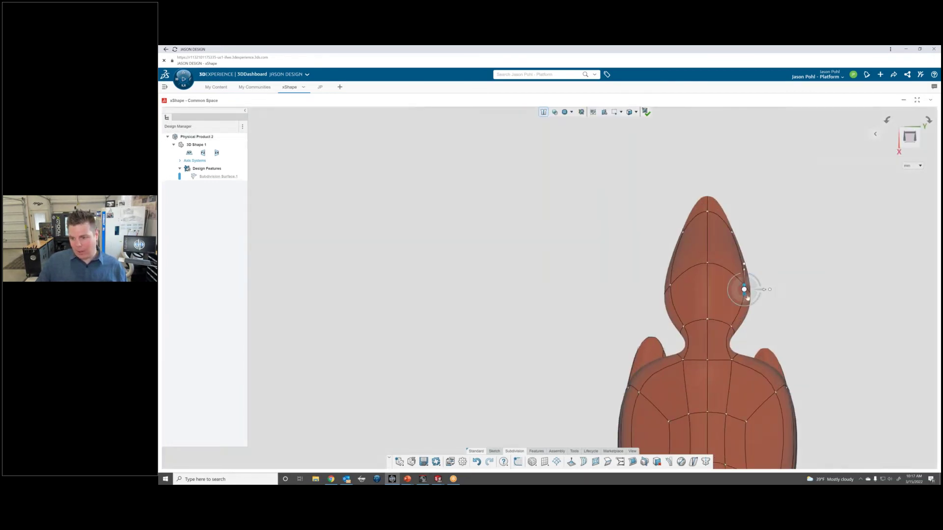
{"action": "left_click_drag", "start_coordinate": [744, 290], "coordinate": [758, 290]}
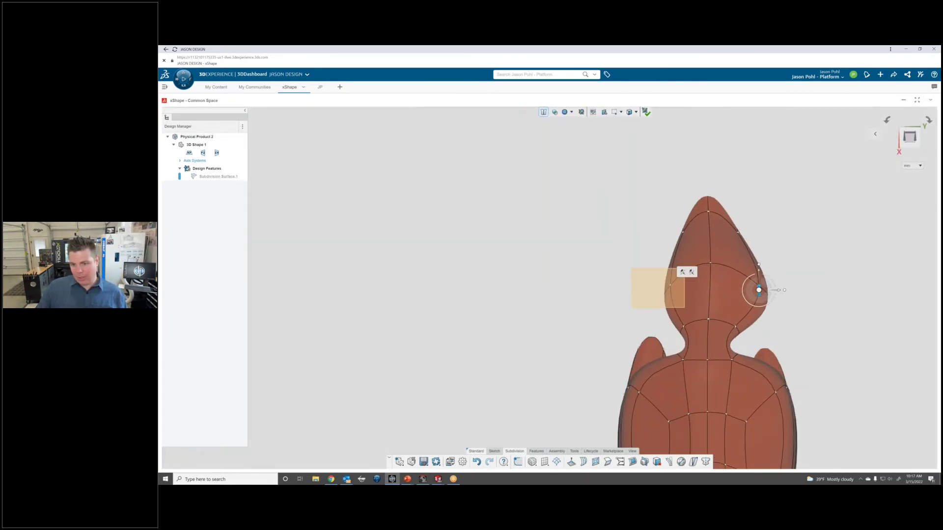
{"action": "left_click", "coordinate": [670, 286]}
{"action": "left_click_drag", "start_coordinate": [672, 288], "coordinate": [713, 289]}
{"action": "left_click_drag", "start_coordinate": [684, 177], "coordinate": [682, 217]}
{"action": "left_click_drag", "start_coordinate": [736, 229], "coordinate": [718, 227]}
{"action": "middle_click_drag", "start_coordinate": [720, 290], "coordinate": [769, 284]}
- Lower the control points along the middle of the back and behind the withers to flatten the back line
{"action": "left_click", "coordinate": [908, 140]}
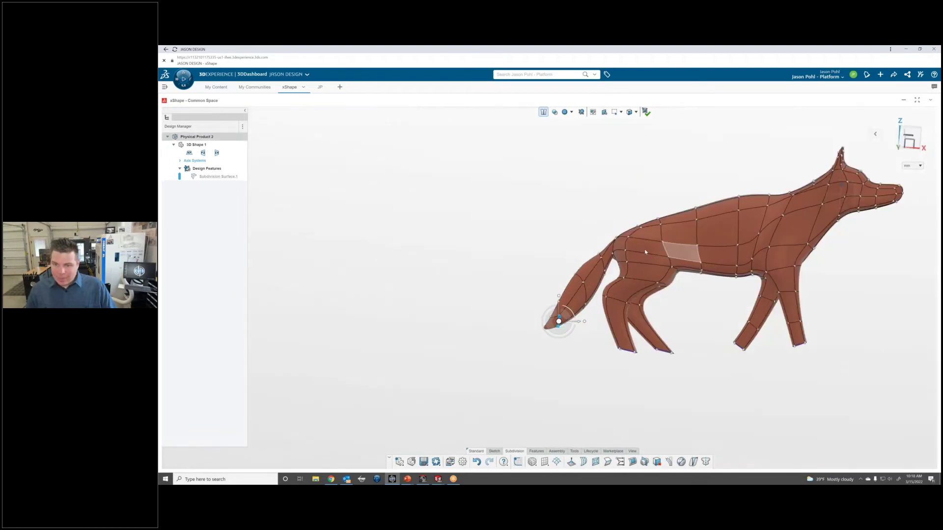
{"action": "scroll", "coordinate": [676, 250], "scroll_direction": "up", "scroll_amount": 3}
{"action": "left_click_drag", "start_coordinate": [681, 167], "coordinate": [721, 217]}
{"action": "scroll", "coordinate": [720, 216], "scroll_direction": "up", "scroll_amount": 3}
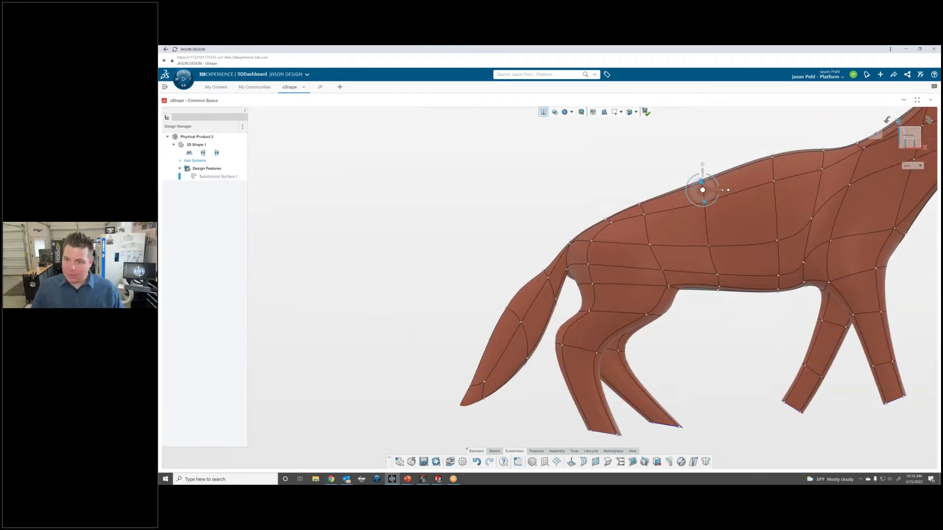
{"action": "scroll", "coordinate": [735, 202], "scroll_direction": "down", "scroll_amount": 5}
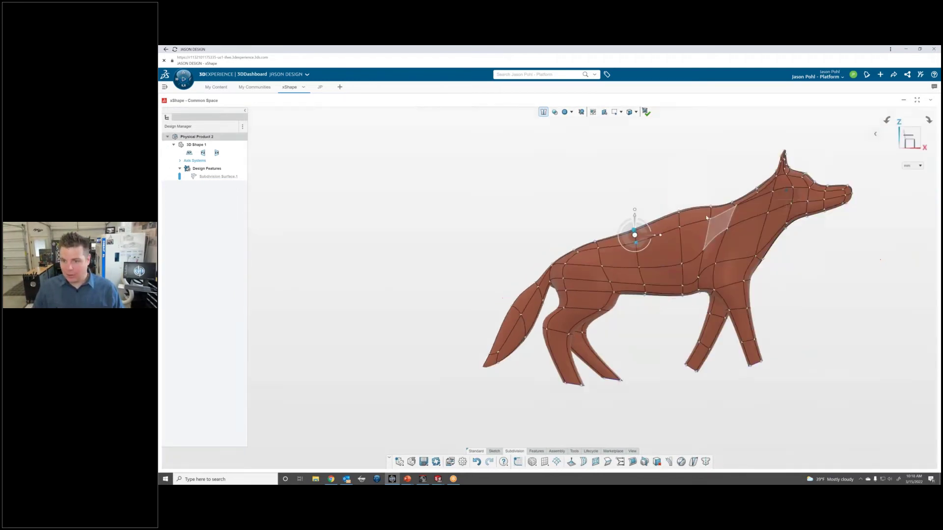
{"action": "left_click_drag", "start_coordinate": [679, 213], "coordinate": [686, 229]}
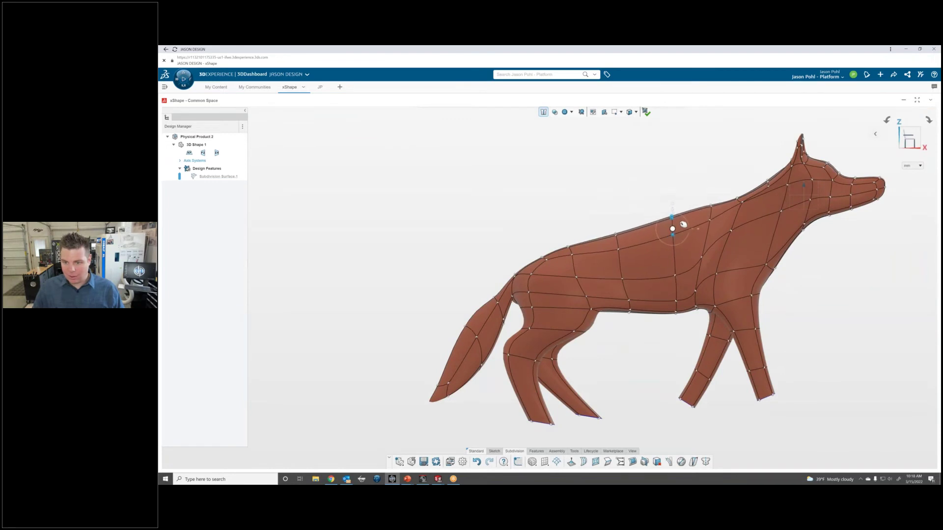
{"action": "middle_click_drag", "start_coordinate": [683, 221], "coordinate": [700, 290]}
{"action": "scroll", "coordinate": [722, 216], "scroll_direction": "up", "scroll_amount": 4}
{"action": "scroll", "coordinate": [709, 295], "scroll_direction": "up", "scroll_amount": 1}
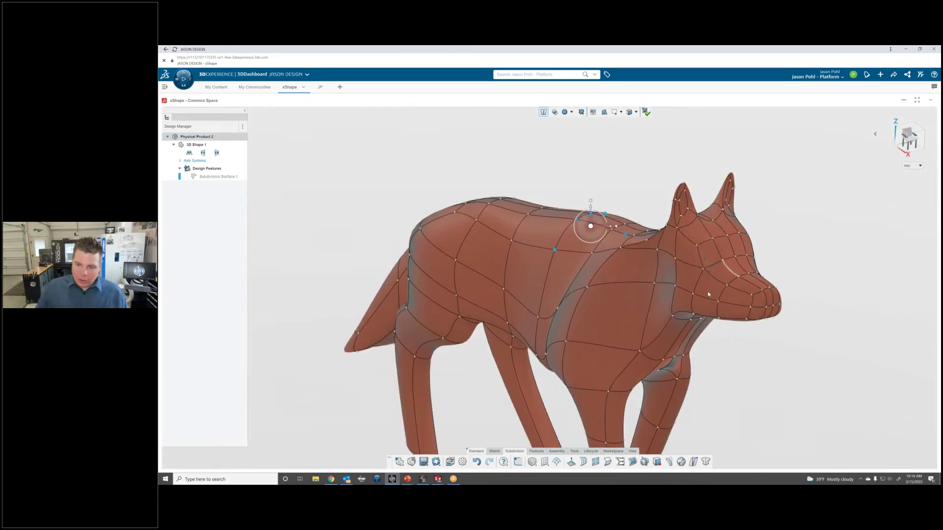
- Turn on perspective display in the view mode settings and move the settings window clear of the model
{"action": "left_click", "coordinate": [634, 452]}
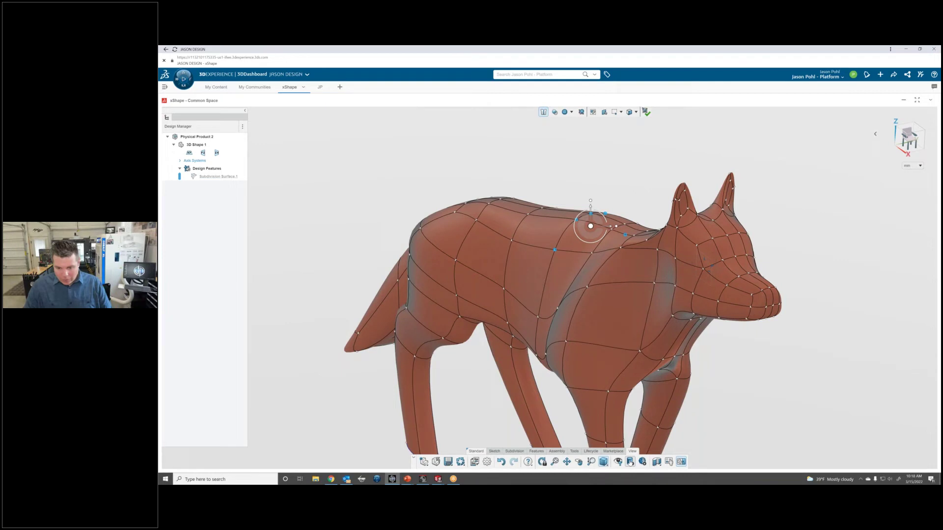
{"action": "left_click", "coordinate": [630, 462]}
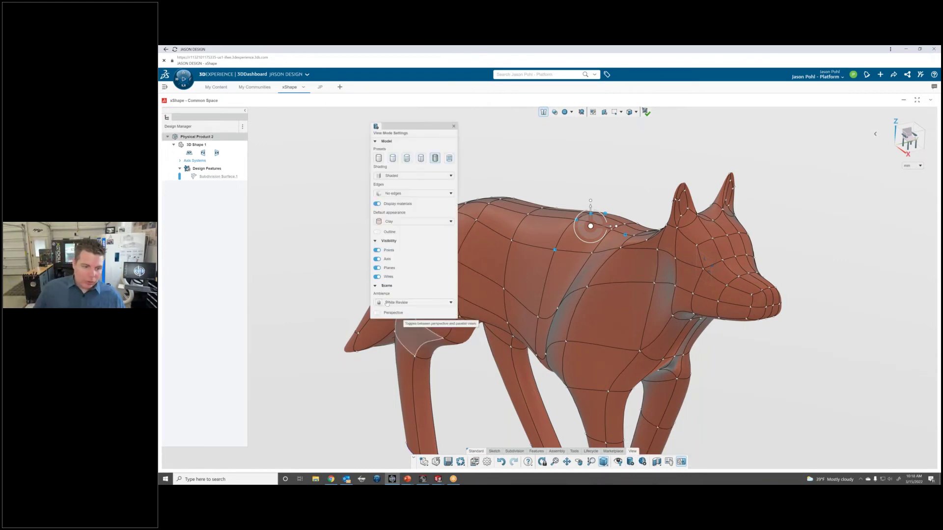
{"action": "left_click", "coordinate": [377, 313]}
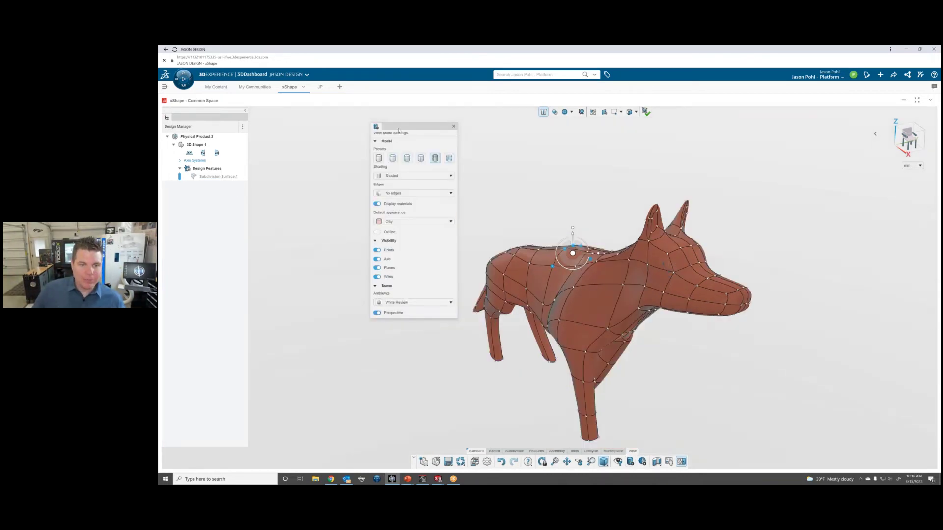
{"action": "left_click_drag", "start_coordinate": [441, 130], "coordinate": [382, 124]}
{"action": "middle_click_drag", "start_coordinate": [630, 323], "coordinate": [580, 334]}
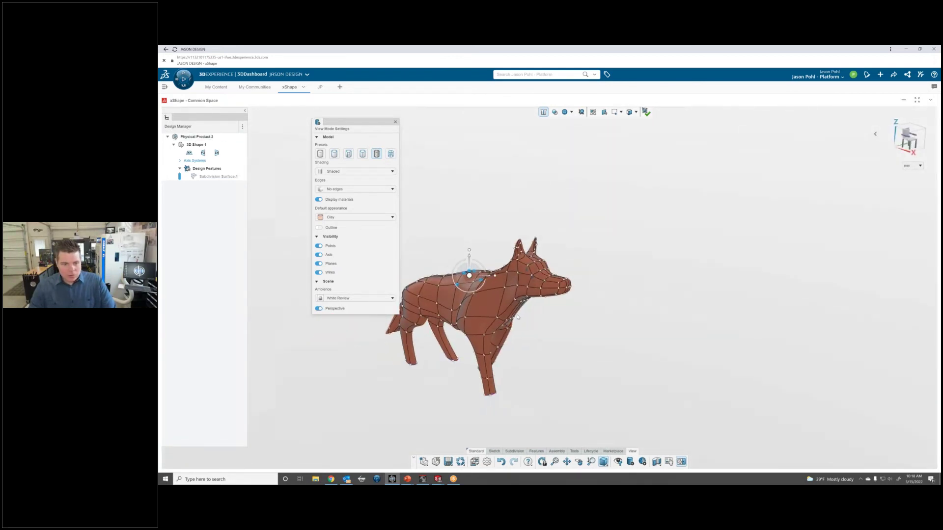
- Examine the animal's body, shoulder and legs from several sides, selecting the face behind the near shoulder
{"action": "scroll", "coordinate": [469, 318], "scroll_direction": "up", "scroll_amount": 5}
{"action": "scroll", "coordinate": [500, 336], "scroll_direction": "down", "scroll_amount": 3}
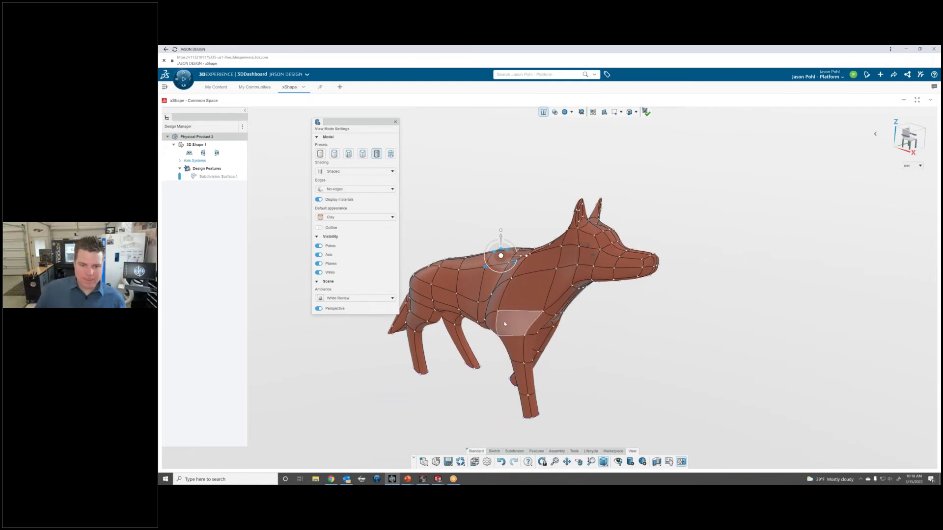
{"action": "scroll", "coordinate": [491, 321], "scroll_direction": "up", "scroll_amount": 2}
{"action": "middle_click_drag", "start_coordinate": [473, 325], "coordinate": [486, 314]}
{"action": "left_click_drag", "start_coordinate": [511, 315], "coordinate": [511, 313]}
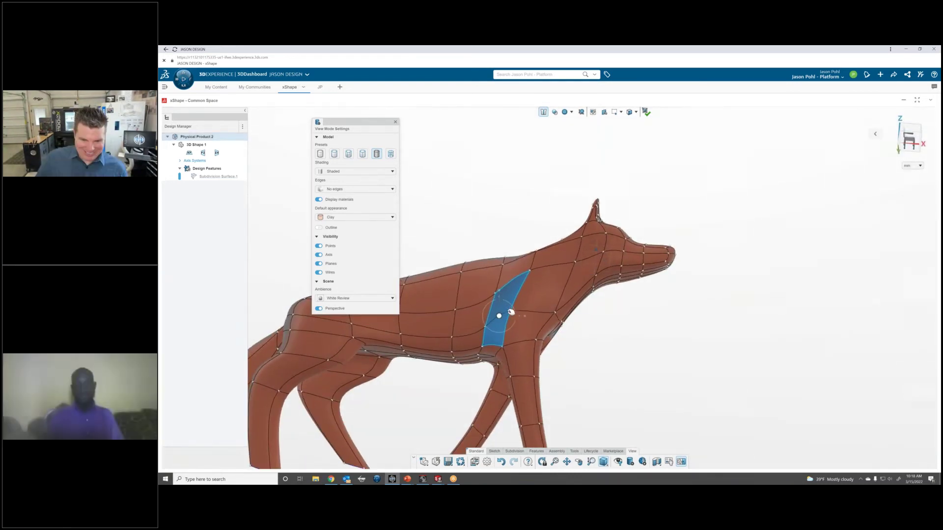
{"action": "middle_click_drag", "start_coordinate": [510, 312], "coordinate": [510, 322]}
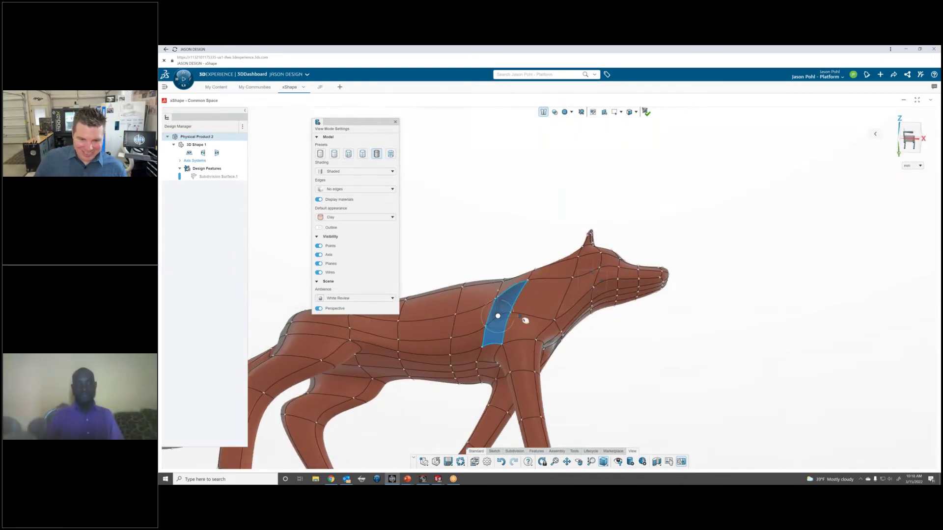
{"action": "scroll", "coordinate": [498, 313], "scroll_direction": "down", "scroll_amount": 5}
{"action": "middle_click_drag", "start_coordinate": [509, 307], "coordinate": [503, 338]}
{"action": "scroll", "coordinate": [525, 299], "scroll_direction": "up", "scroll_amount": 6}
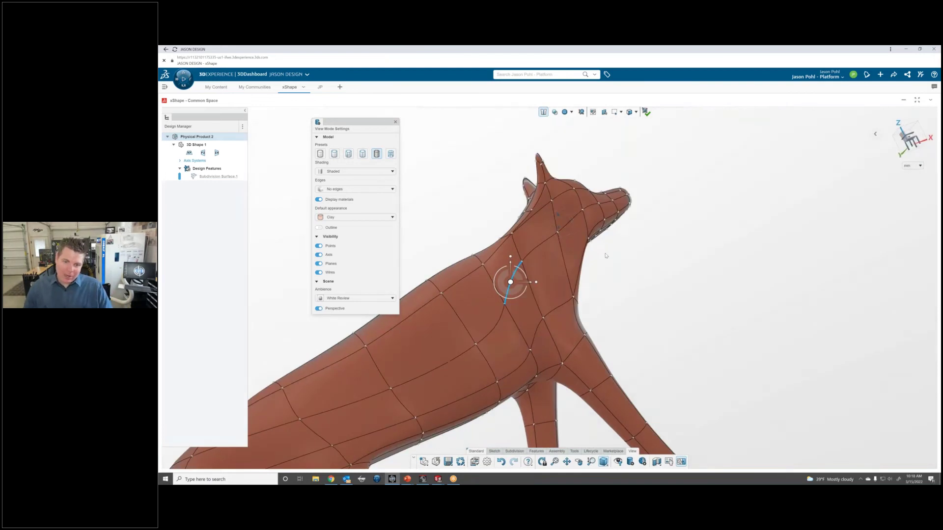
- Reshape the front of the chest by moving its control point upward and shifting the chest slightly sideways
{"action": "scroll", "coordinate": [579, 287], "scroll_direction": "down", "scroll_amount": 2}
{"action": "mouse_move", "coordinate": [582, 305]}
{"action": "middle_mouse_down"}
{"action": "mouse_move", "coordinate": [569, 289]}
{"action": "mouse_move", "coordinate": [585, 293]}
{"action": "middle_mouse_up"}
{"action": "scroll", "coordinate": [569, 289], "scroll_direction": "up", "scroll_amount": 1}
{"action": "scroll", "coordinate": [572, 291], "scroll_direction": "up", "scroll_amount": 1}
{"action": "scroll", "coordinate": [578, 295], "scroll_direction": "down", "scroll_amount": 1}
{"action": "left_click", "coordinate": [577, 296]}
{"action": "left_click_drag", "start_coordinate": [578, 295], "coordinate": [576, 269]}
{"action": "middle_click_drag", "start_coordinate": [570, 277], "coordinate": [603, 293]}
{"action": "left_click_drag", "start_coordinate": [642, 292], "coordinate": [656, 291]}
- Select the edge loops around one lower front leg, shift them slightly sideways and clear the selection
{"action": "middle_click_drag", "start_coordinate": [647, 310], "coordinate": [641, 367]}
{"action": "left_click", "coordinate": [630, 384], "text": "shift"}
{"action": "left_click", "coordinate": [630, 368]}
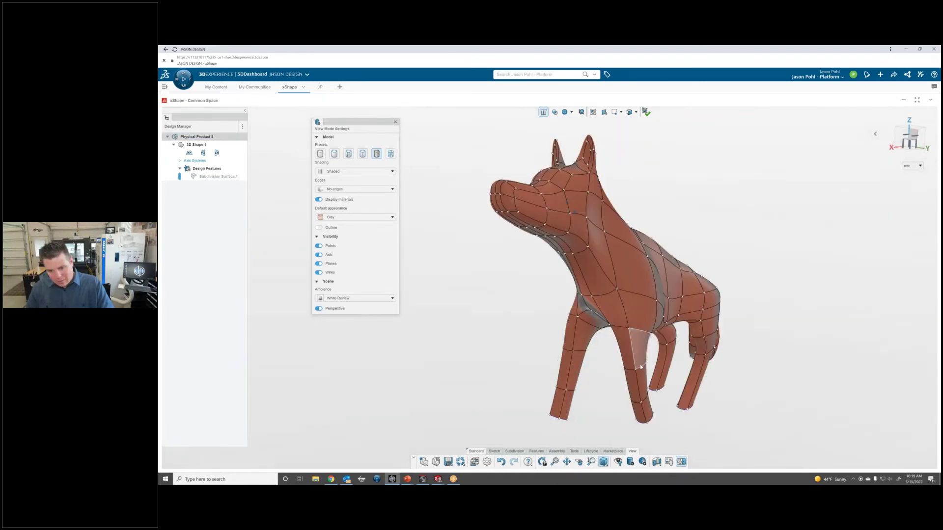
{"action": "left_click", "coordinate": [644, 402]}
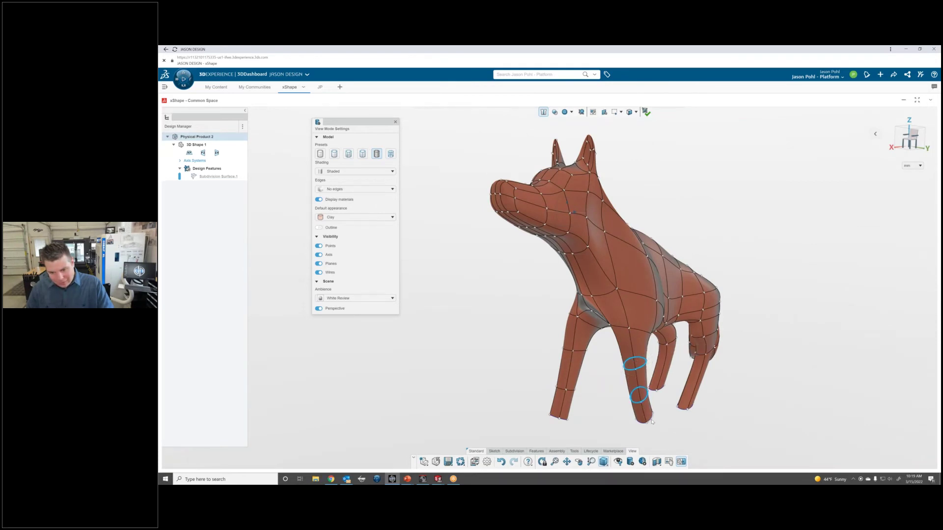
{"action": "left_click", "coordinate": [652, 421], "text": "ctrl"}
{"action": "middle_click_drag", "start_coordinate": [638, 383], "coordinate": [629, 385]}
{"action": "left_click_drag", "start_coordinate": [638, 385], "coordinate": [651, 384]}
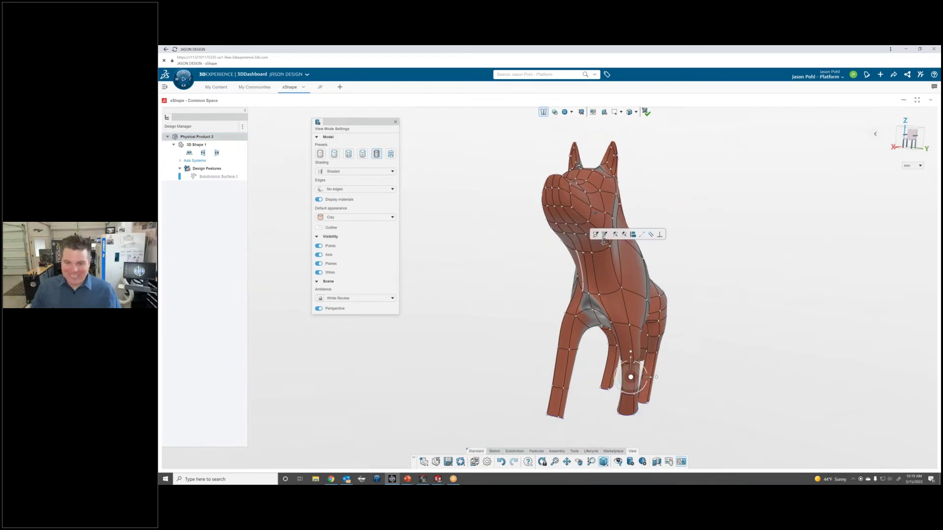
{"action": "middle_click_drag", "start_coordinate": [605, 270], "coordinate": [638, 273]}
{"action": "scroll", "coordinate": [637, 265], "scroll_direction": "down", "scroll_amount": 3}
{"action": "left_click", "coordinate": [633, 208]}
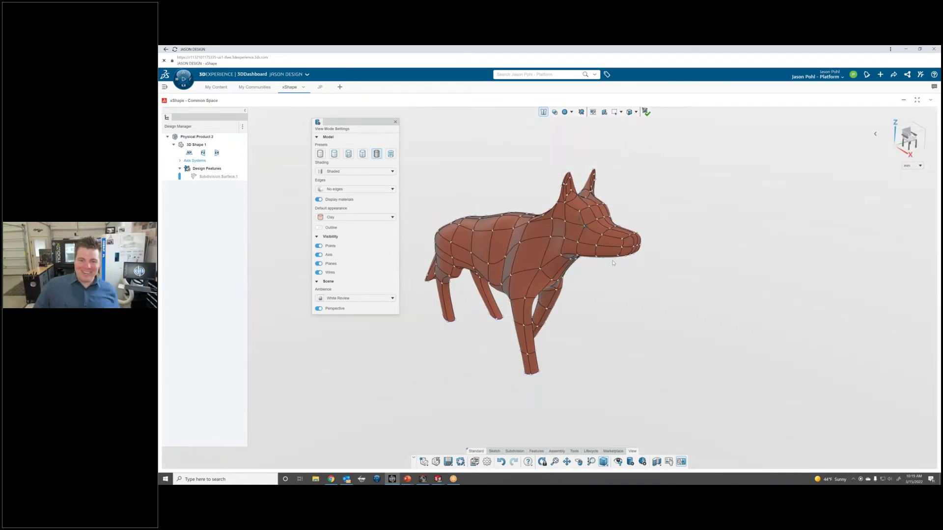
- Leave the subdivision surface editing and hide the reference planes of the 3D shape
{"action": "left_click", "coordinate": [412, 250]}
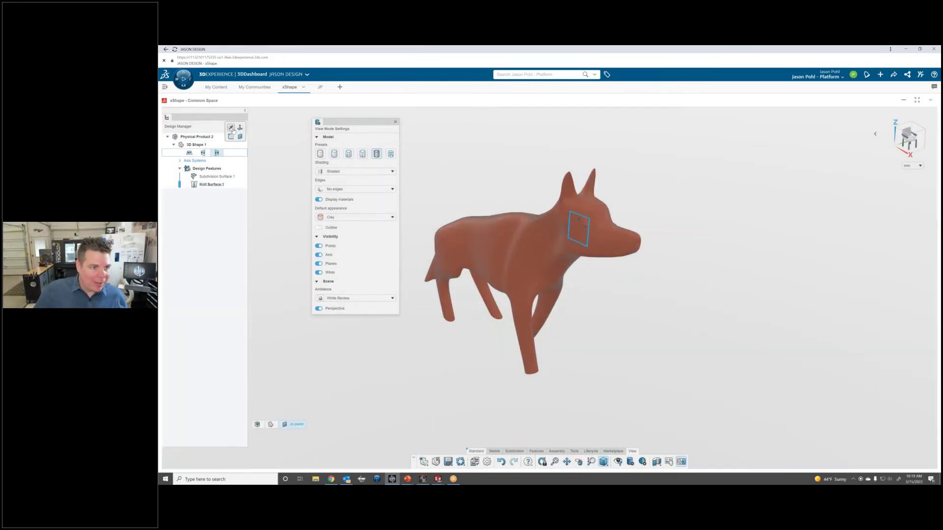
{"action": "left_click", "coordinate": [231, 134]}
{"action": "left_click", "coordinate": [203, 153]}
{"action": "left_click", "coordinate": [218, 133]}
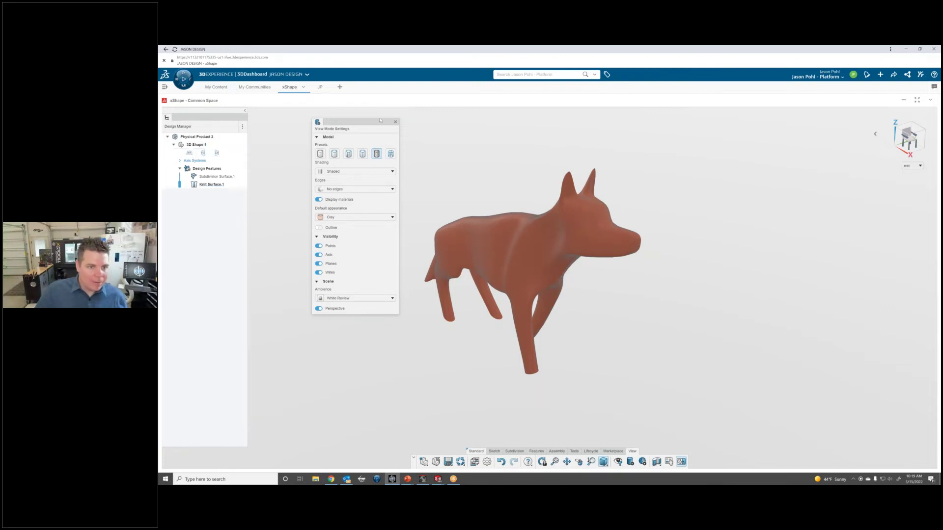
- Set the default appearance to Grey shiny plastic and inspect the smooth body from several sides
{"action": "mouse_move", "coordinate": [596, 300]}
{"action": "middle_mouse_down"}
{"action": "mouse_move", "coordinate": [607, 297]}
{"action": "mouse_move", "coordinate": [593, 292]}
{"action": "middle_mouse_up"}
{"action": "scroll", "coordinate": [526, 295], "scroll_direction": "down", "scroll_amount": 2}
{"action": "middle_click_drag", "start_coordinate": [486, 296], "coordinate": [454, 293]}
{"action": "scroll", "coordinate": [457, 284], "scroll_direction": "down", "scroll_amount": 1}
{"action": "scroll", "coordinate": [457, 283], "scroll_direction": "up", "scroll_amount": 4}
{"action": "middle_click_drag", "start_coordinate": [506, 275], "coordinate": [438, 276]}
{"action": "left_click", "coordinate": [393, 218]}
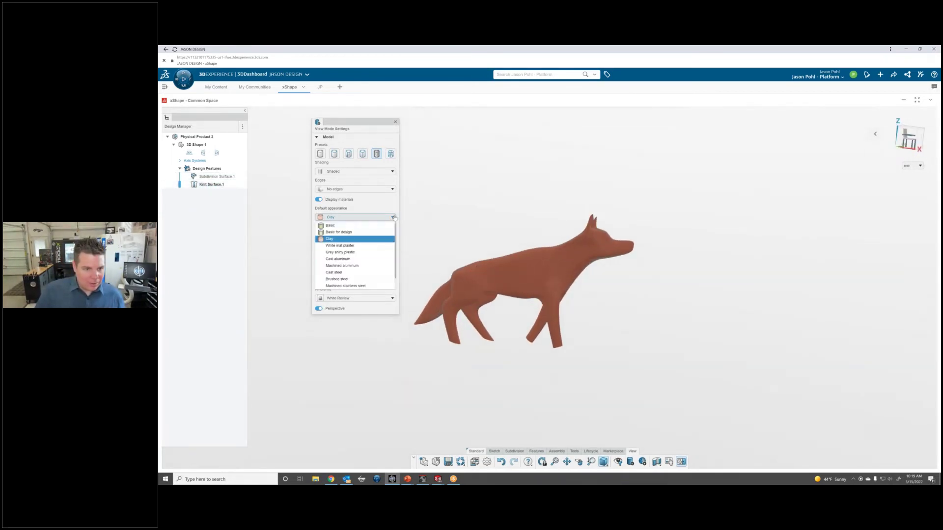
{"action": "left_click", "coordinate": [368, 253]}
{"action": "scroll", "coordinate": [614, 264], "scroll_direction": "down", "scroll_amount": 1}
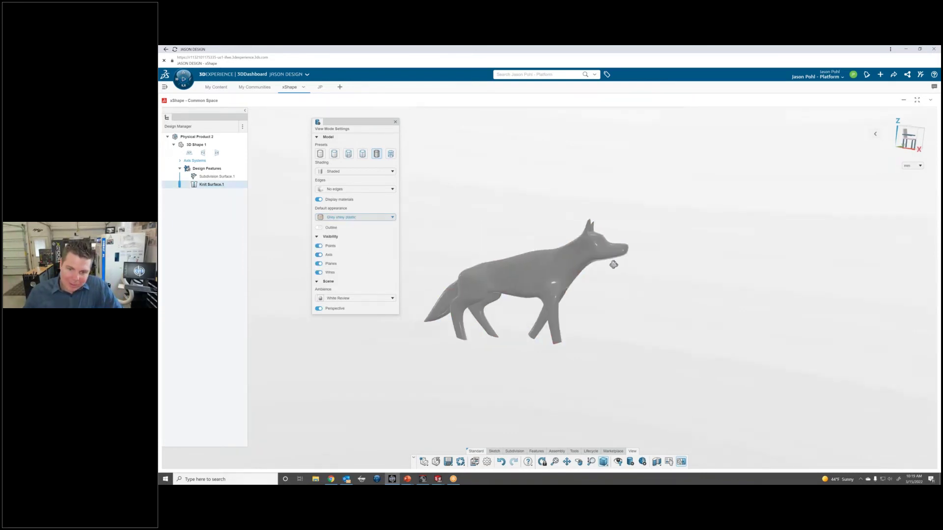
{"action": "middle_click_drag", "start_coordinate": [613, 264], "coordinate": [561, 273]}
{"action": "scroll", "coordinate": [560, 273], "scroll_direction": "up", "scroll_amount": 4}
{"action": "scroll", "coordinate": [559, 273], "scroll_direction": "up", "scroll_amount": 2}
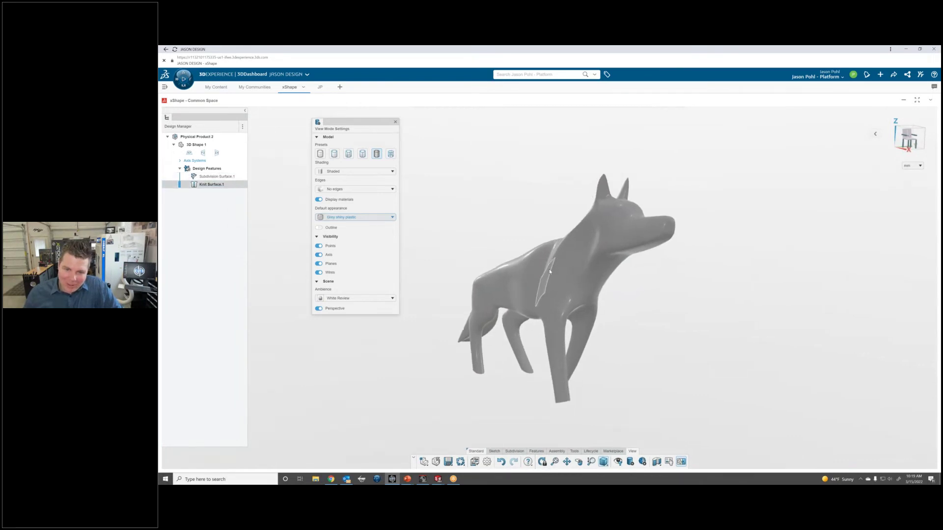
{"action": "scroll", "coordinate": [550, 267], "scroll_direction": "down", "scroll_amount": 2}
{"action": "mouse_move", "coordinate": [550, 267]}
{"action": "middle_mouse_down"}
{"action": "mouse_move", "coordinate": [541, 294]}
{"action": "mouse_move", "coordinate": [562, 273]}
{"action": "middle_mouse_up"}
{"action": "scroll", "coordinate": [545, 277], "scroll_direction": "up", "scroll_amount": 3}
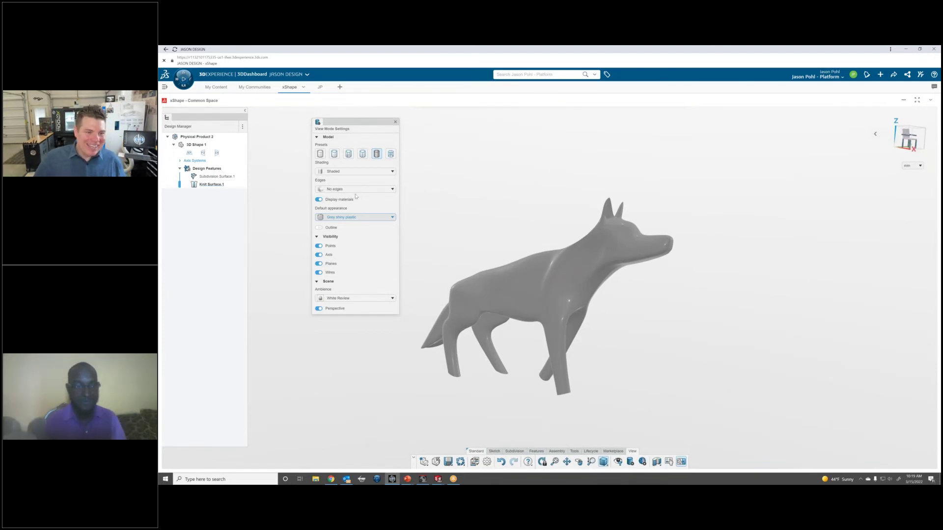
- Try the Clay and Basic default appearances on the animal and return to Clay
{"action": "left_click", "coordinate": [354, 218]}
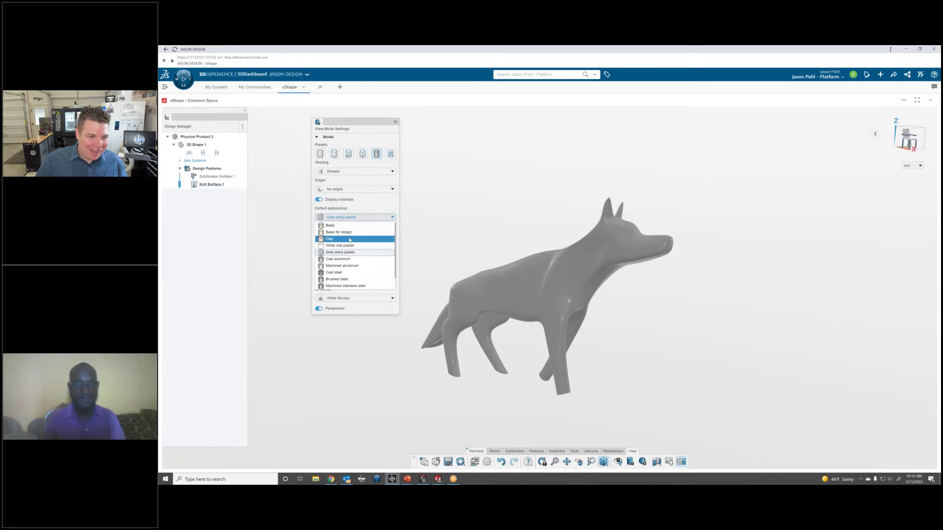
{"action": "left_click", "coordinate": [344, 238]}
{"action": "middle_click_drag", "start_coordinate": [563, 284], "coordinate": [520, 298]}
{"action": "left_click", "coordinate": [353, 220]}
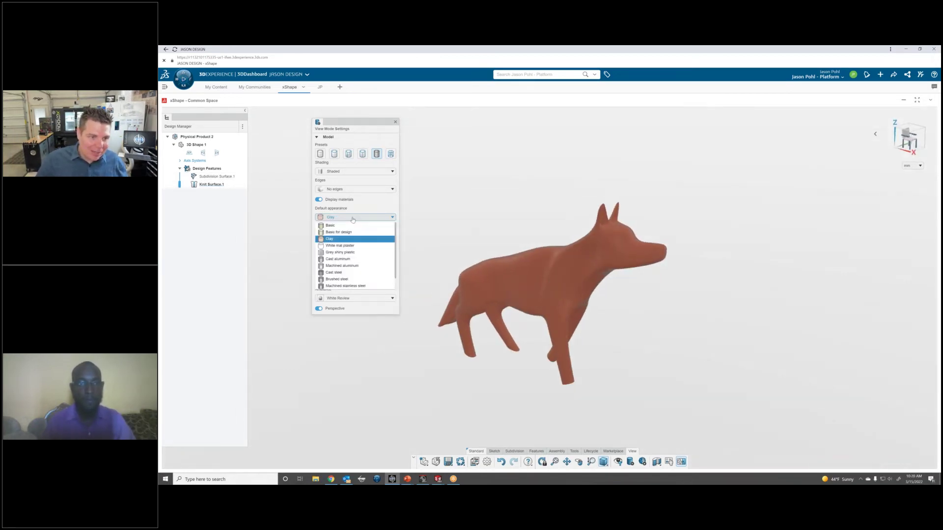
{"action": "left_click", "coordinate": [352, 225]}
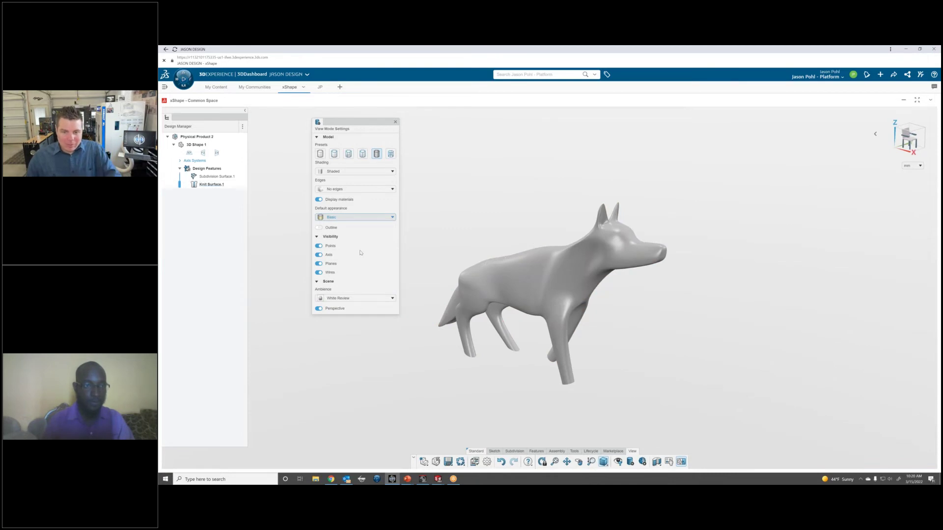
{"action": "left_click", "coordinate": [364, 221]}
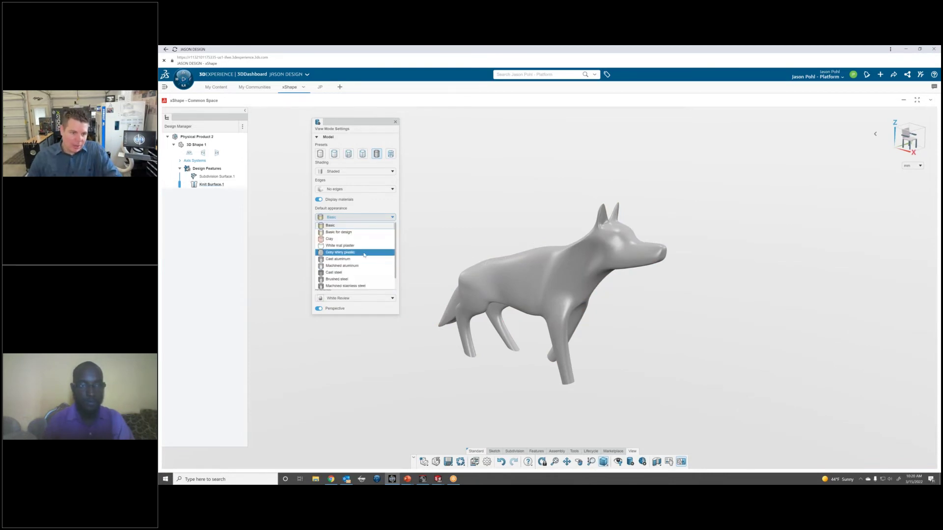
{"action": "left_click", "coordinate": [344, 239]}
- Set the scene ambience to Dark Mirror and view the animal from the front
{"action": "left_click", "coordinate": [371, 299]}
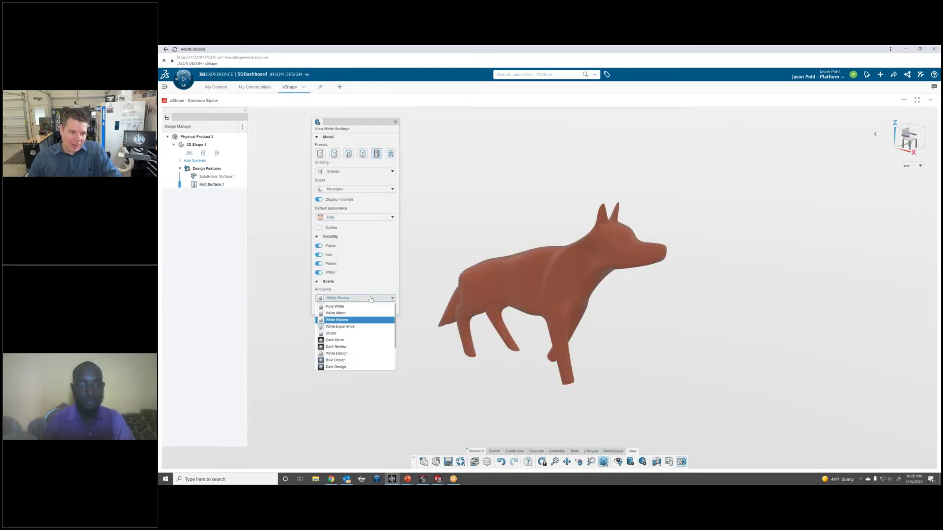
{"action": "left_click", "coordinate": [344, 340]}
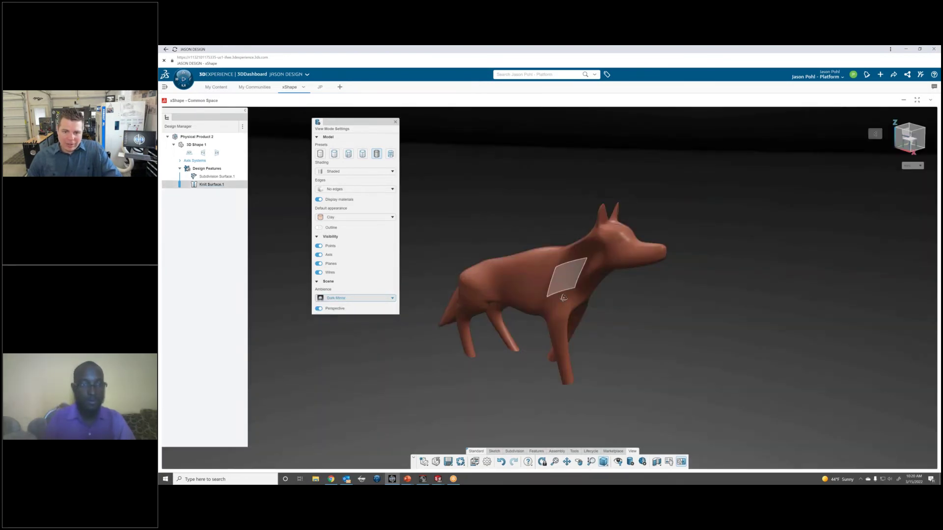
{"action": "middle_click_drag", "start_coordinate": [566, 273], "coordinate": [515, 275]}
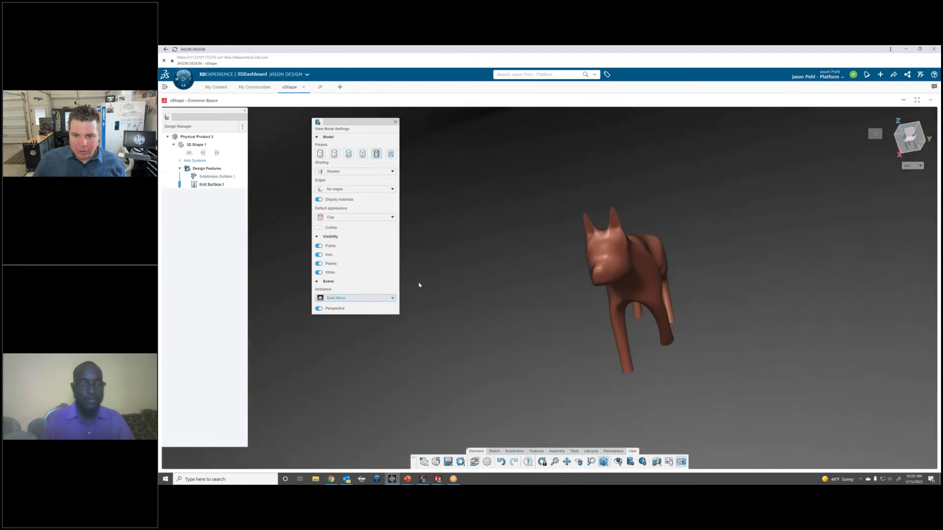
- Set the scene ambience to Dark Review, close the view mode settings and inspect the animal from the side
{"action": "left_click", "coordinate": [388, 298]}
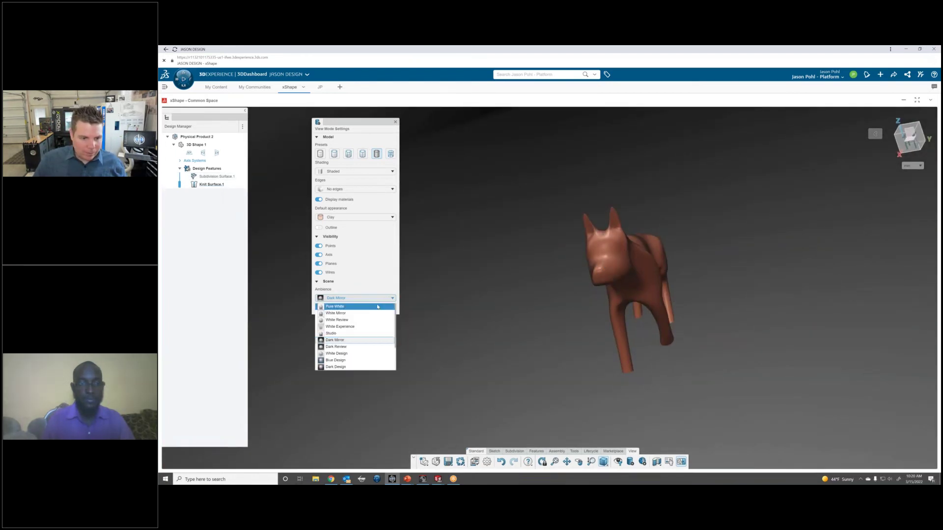
{"action": "left_click", "coordinate": [338, 347]}
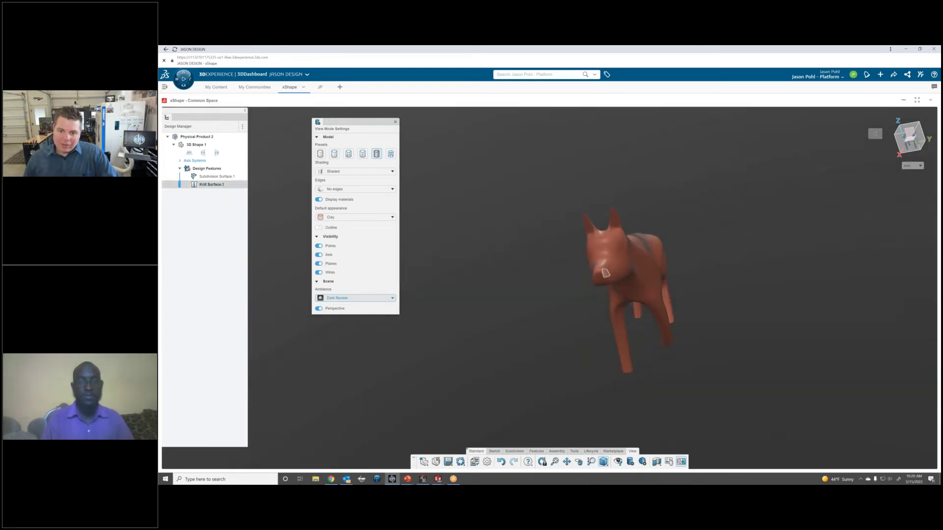
{"action": "middle_click_drag", "start_coordinate": [600, 278], "coordinate": [601, 302]}
{"action": "middle_click_drag", "start_coordinate": [511, 307], "coordinate": [508, 280]}
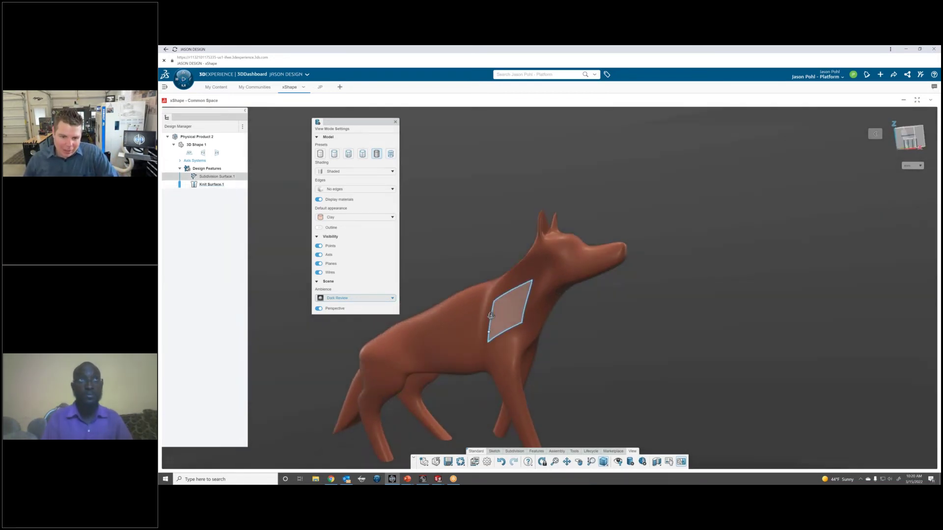
{"action": "left_click", "coordinate": [472, 233]}
{"action": "scroll", "coordinate": [471, 341], "scroll_direction": "up", "scroll_amount": 1}
{"action": "scroll", "coordinate": [473, 344], "scroll_direction": "down", "scroll_amount": 1}
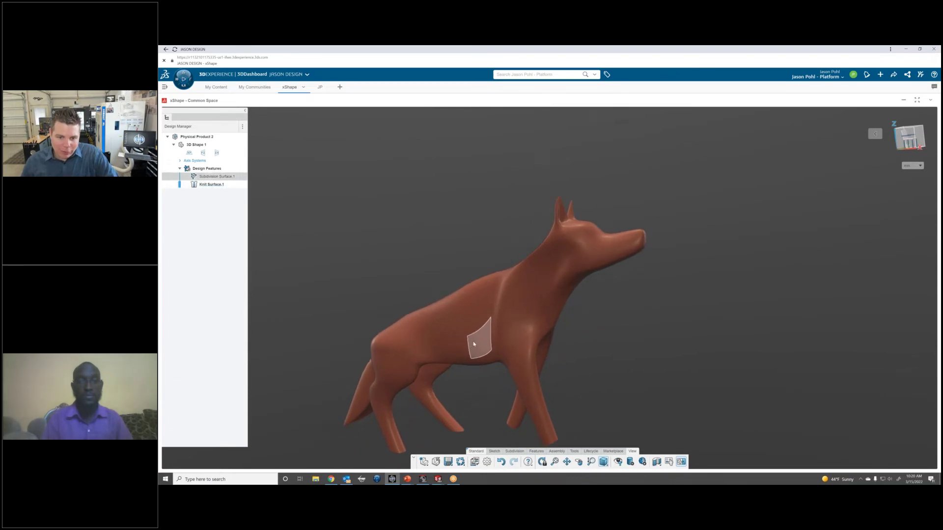
{"action": "scroll", "coordinate": [475, 343], "scroll_direction": "up", "scroll_amount": 3}
{"action": "middle_click_drag", "start_coordinate": [483, 334], "coordinate": [476, 331]}
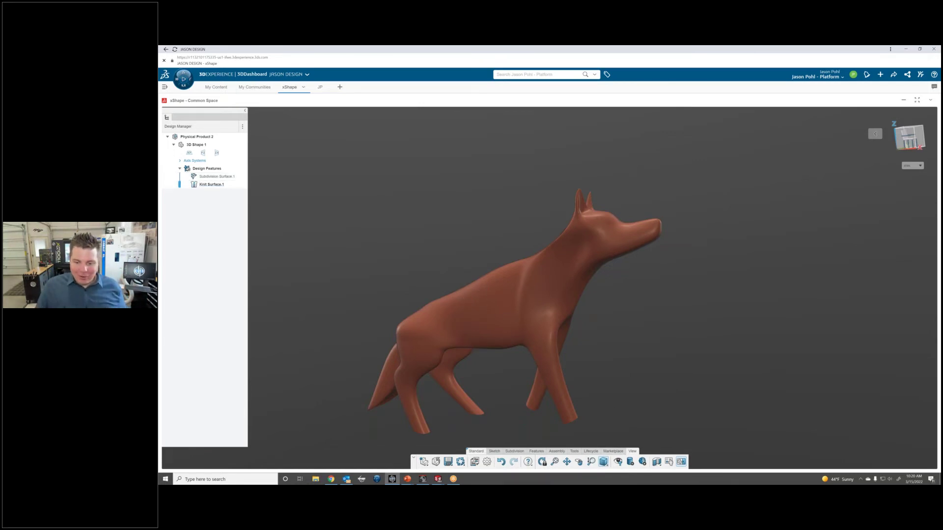
- Reopen the view mode settings, set the scene ambience to Pure White and close the settings
{"action": "left_click", "coordinate": [632, 462]}
{"action": "left_click", "coordinate": [292, 298]}
{"action": "left_click", "coordinate": [284, 308]}
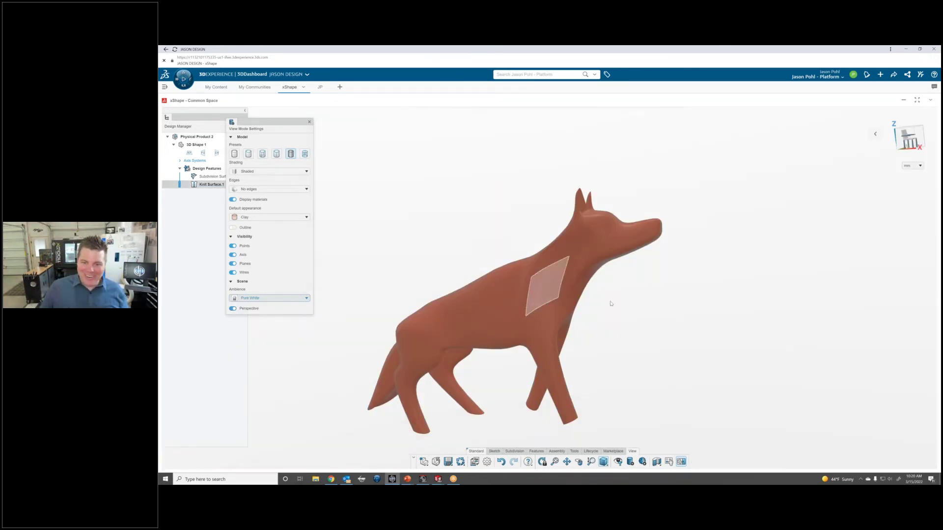
{"action": "left_click", "coordinate": [309, 121]}
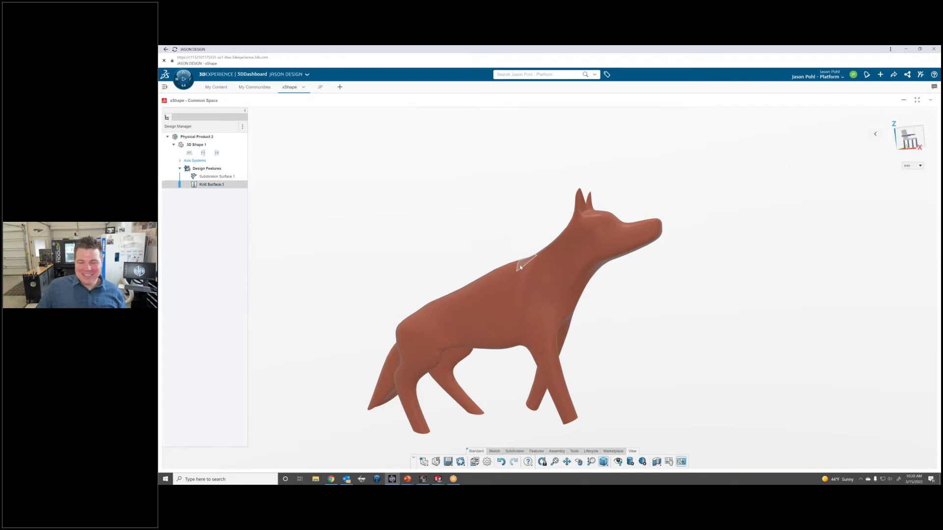
- Save the animal as a component named Charli-German-SUDAN in the Common Space collaborative space and minimize the browser window
{"action": "middle_click_drag", "start_coordinate": [516, 257], "coordinate": [531, 321]}
{"action": "middle_click_drag", "start_coordinate": [430, 307], "coordinate": [373, 315]}
{"action": "middle_click_drag", "start_coordinate": [497, 387], "coordinate": [508, 375]}
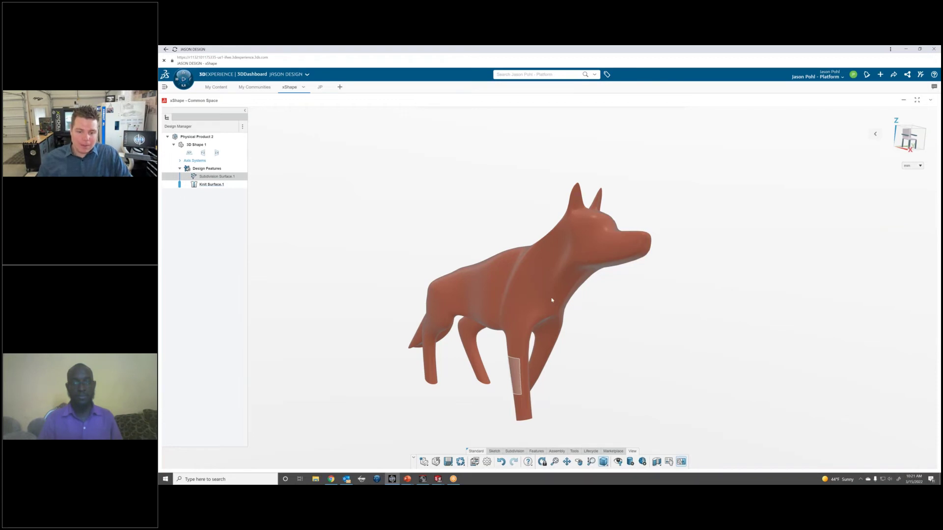
{"action": "middle_click_drag", "start_coordinate": [551, 300], "coordinate": [557, 324]}
{"action": "mouse_move", "coordinate": [451, 468]}
{"action": "left_click", "coordinate": [457, 439]}
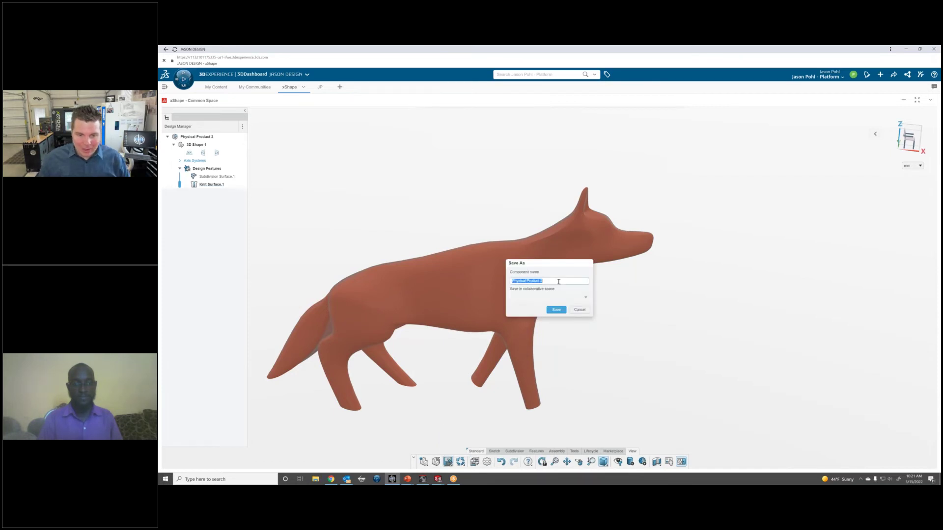
{"action": "type", "text": "c"}
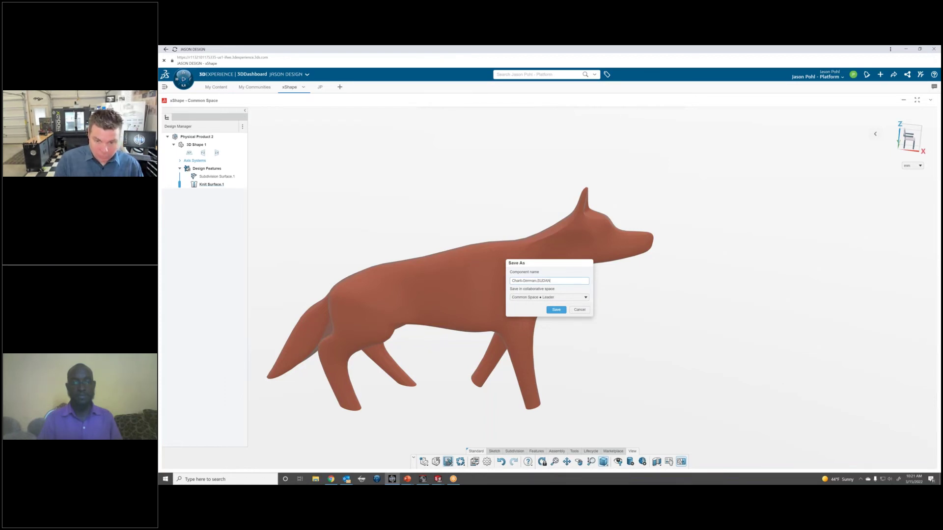
{"action": "left_click", "coordinate": [560, 314]}
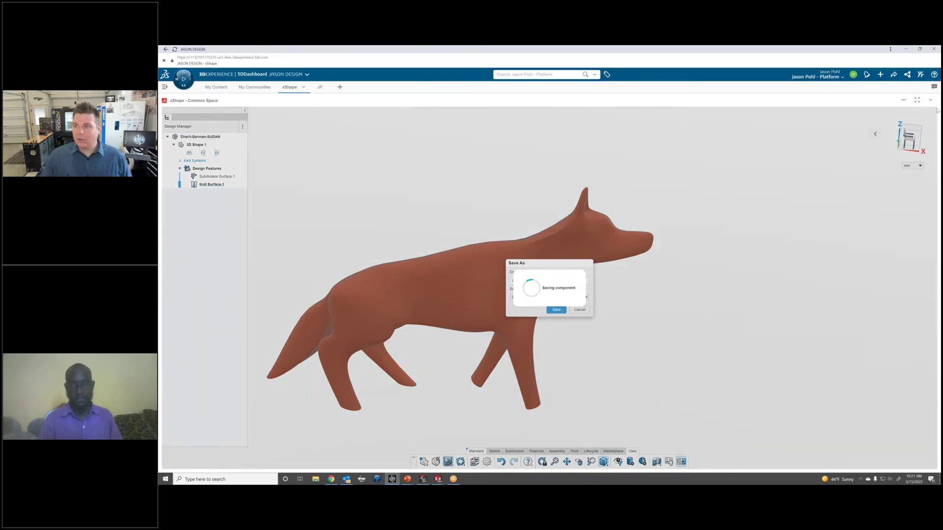
{"action": "left_click", "coordinate": [905, 49]}
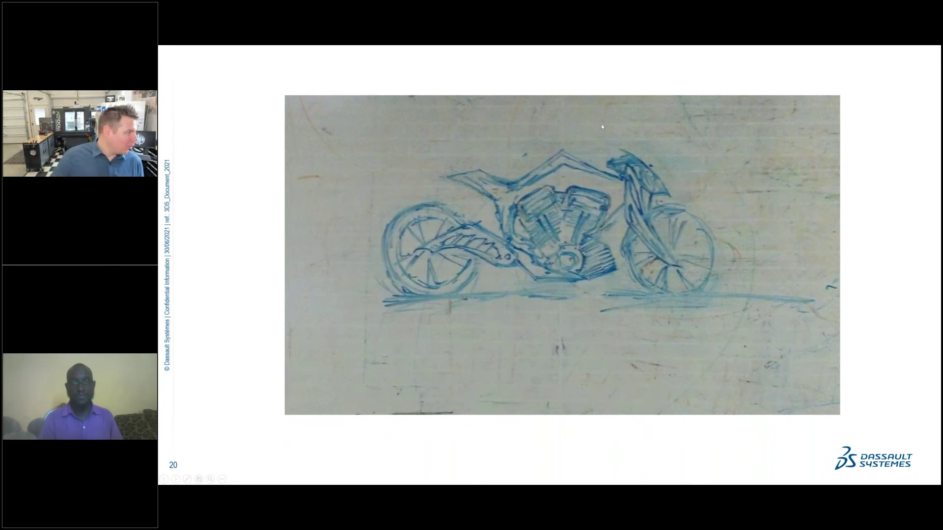
{"action": "left_click", "coordinate": [852, 133]}
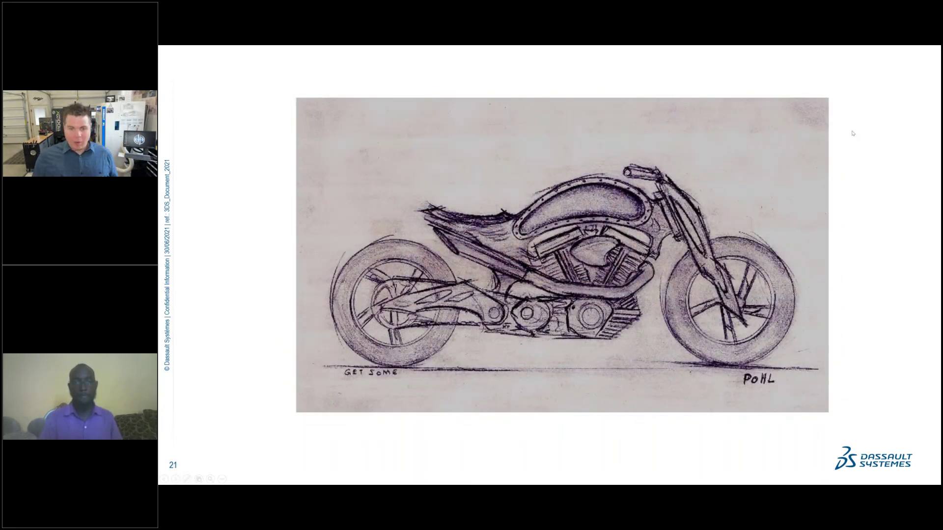
{"action": "key", "text": "Left"}
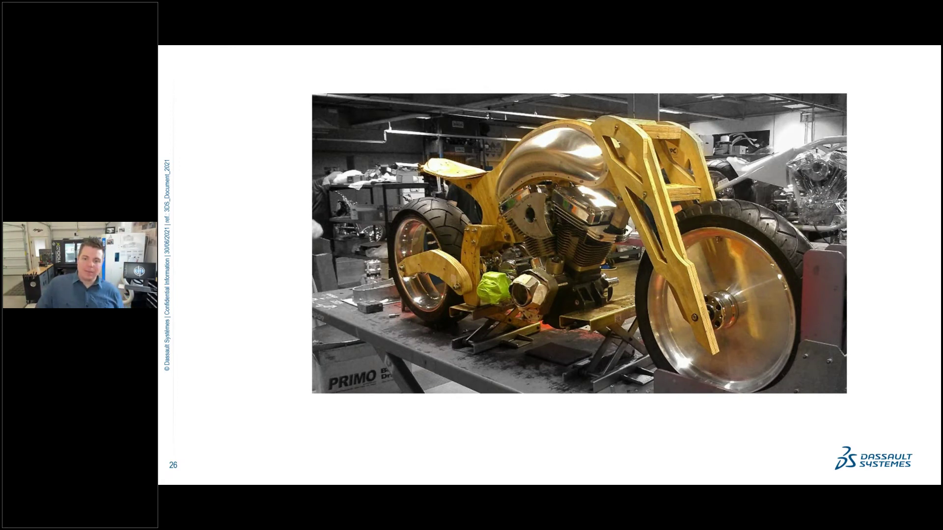
- Advance the presentation past the photo of the motorcycle prototype with the wooden frame
{"action": "key", "text": "Right"}
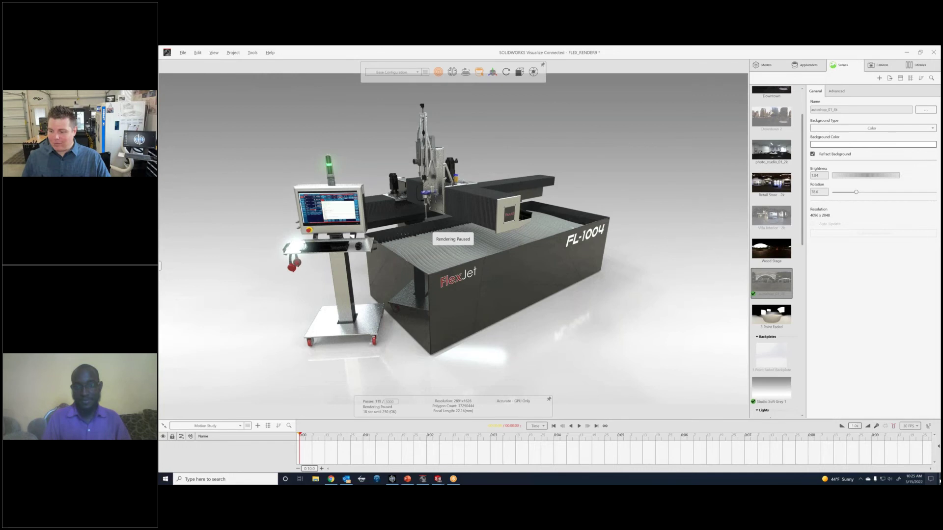
- Show the desktop and delete the folder lying on it
{"action": "left_click", "coordinate": [939, 481]}
{"action": "left_click_drag", "start_coordinate": [337, 186], "coordinate": [160, 225]}
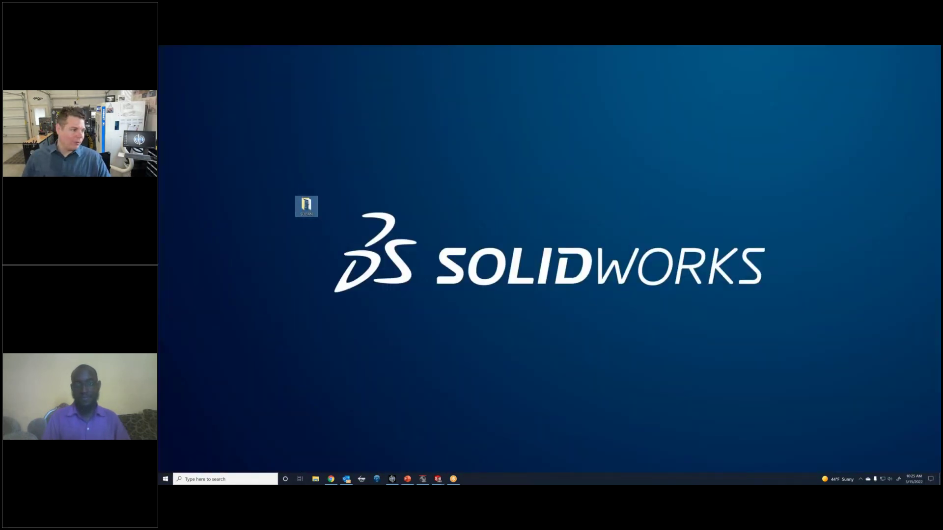
{"action": "key", "text": "Delete"}
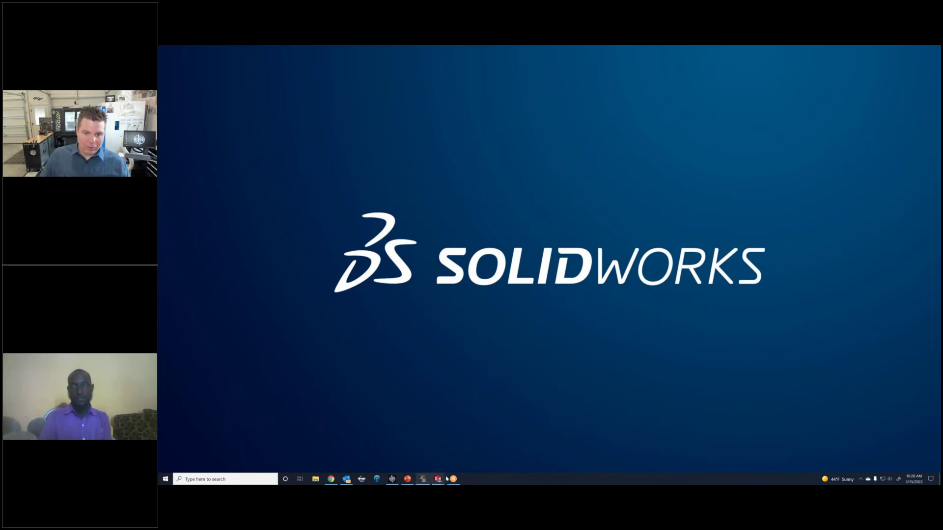
- Switch to the xShape window and orbit the Charli-German-SUDAN animal to a front three-quarter view
{"action": "key", "text": "alt+Tab"}
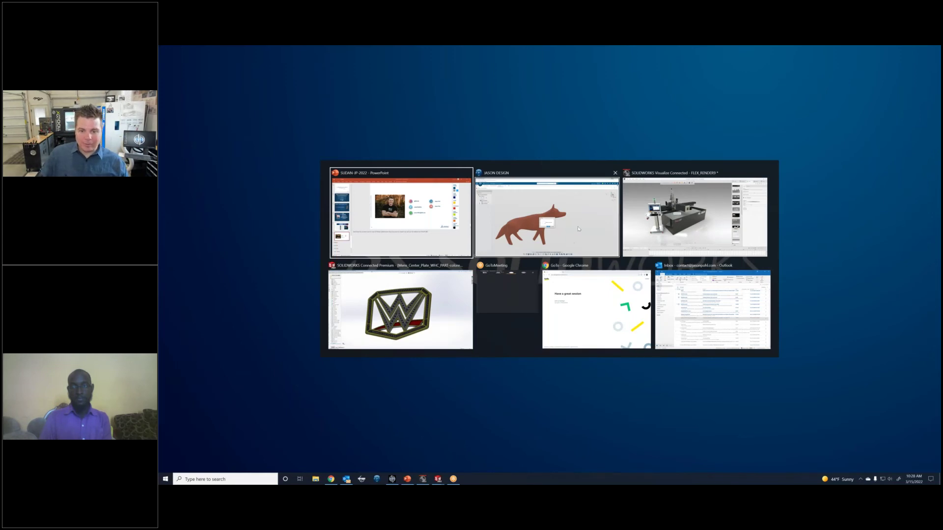
{"action": "left_click", "coordinate": [582, 229]}
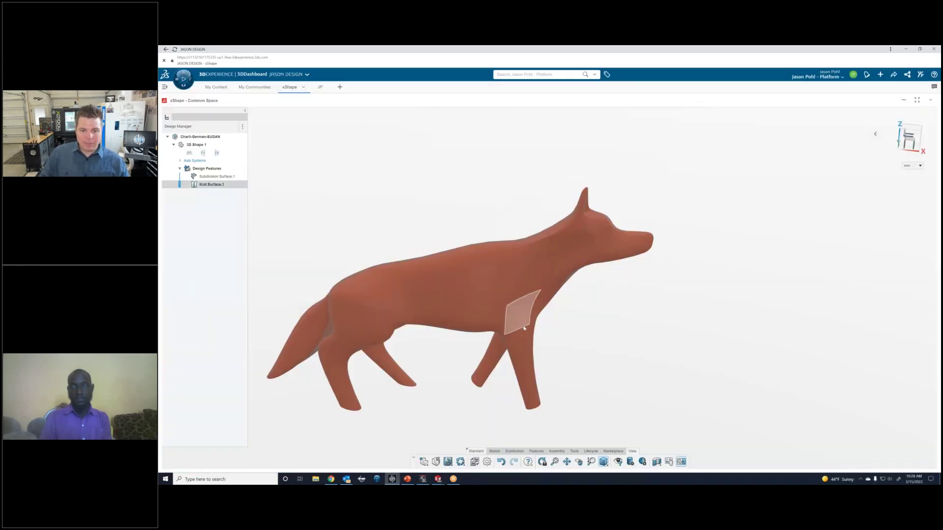
{"action": "middle_click_drag", "start_coordinate": [515, 322], "coordinate": [537, 337]}
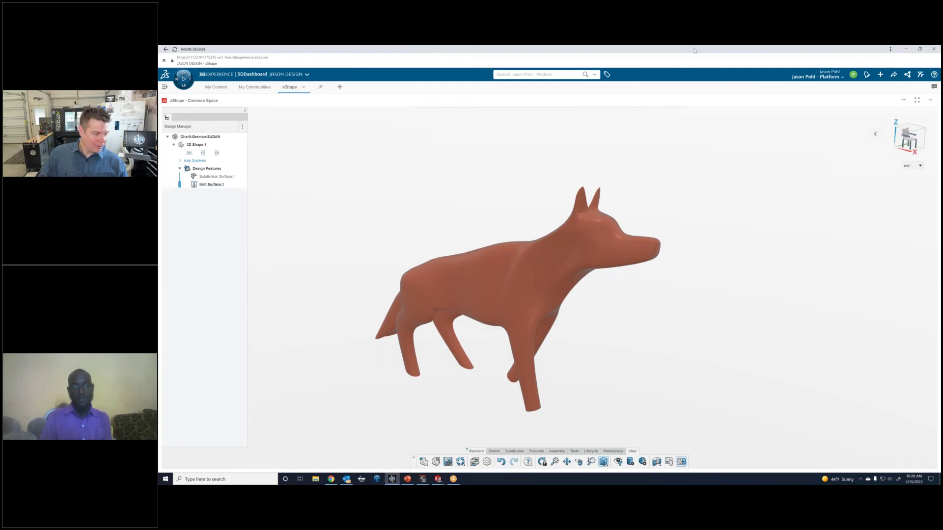
- Switch to SOLIDWORKS Visualize Connected with the FlexJet FL-1004 machine render, and minimize it and the xShape window
{"action": "key", "text": "alt+Tab"}
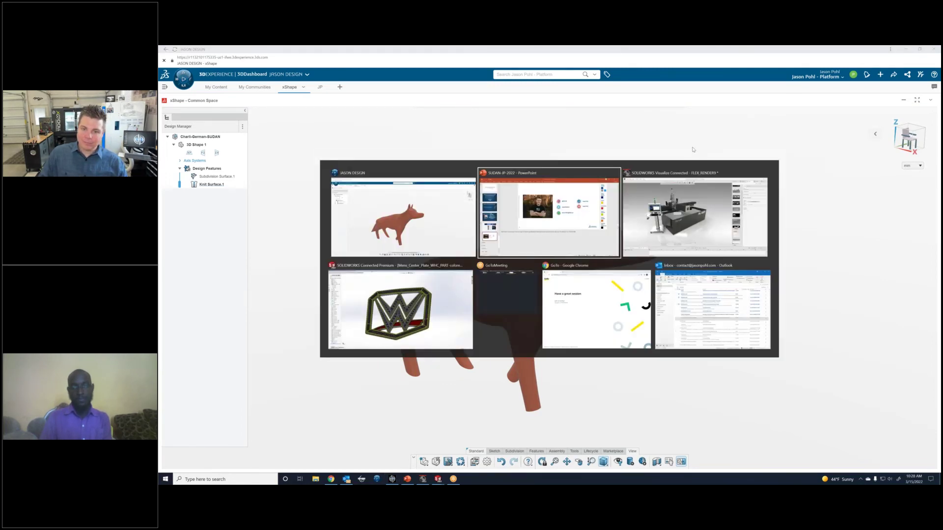
{"action": "key", "text": "alt+Tab"}
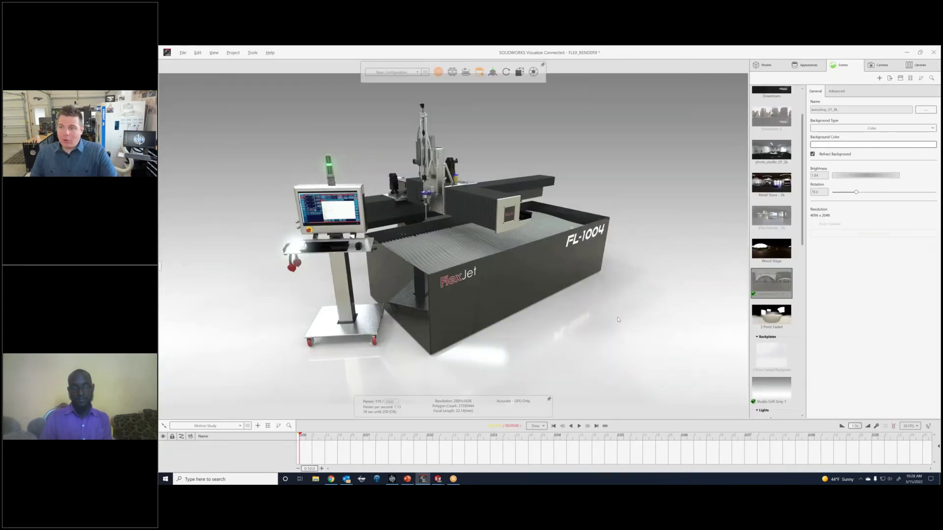
{"action": "left_click", "coordinate": [906, 53]}
{"action": "left_click", "coordinate": [906, 51]}
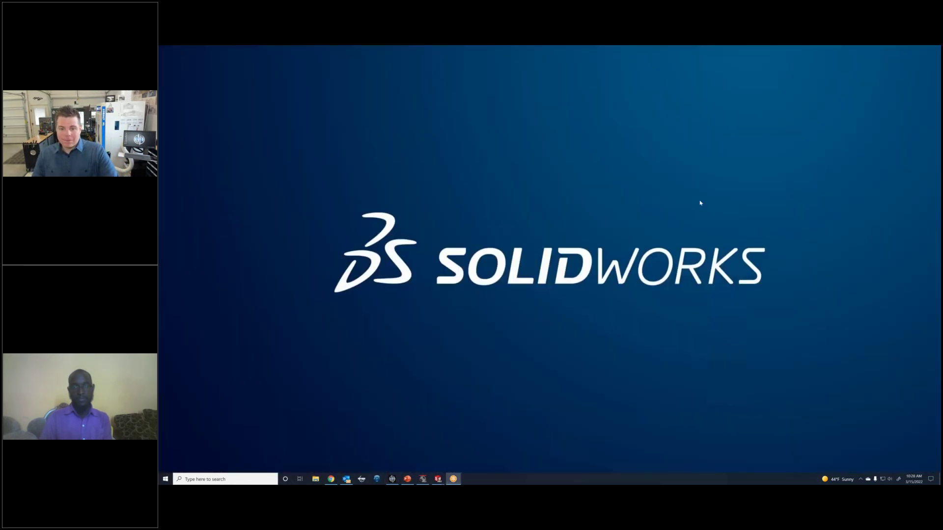